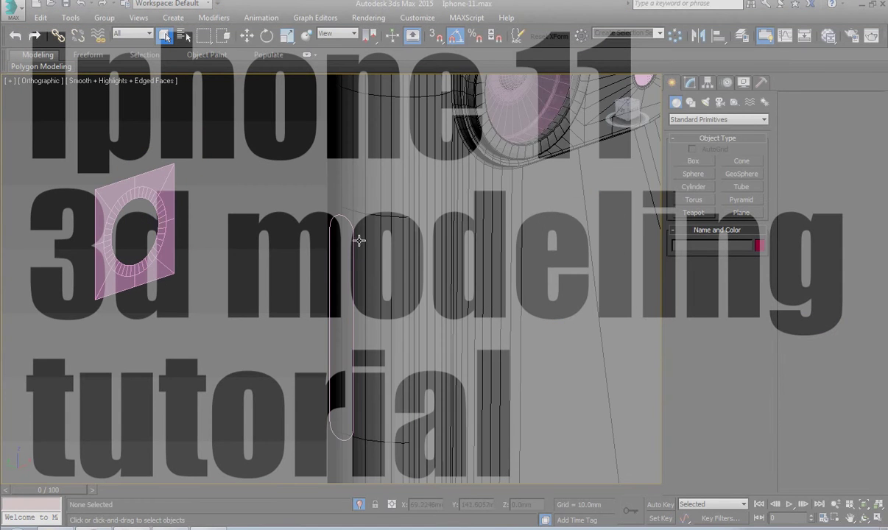
Select the rounded Rectangle003 outline and frame it in the Left view.
left_click(355, 240)
key("l")
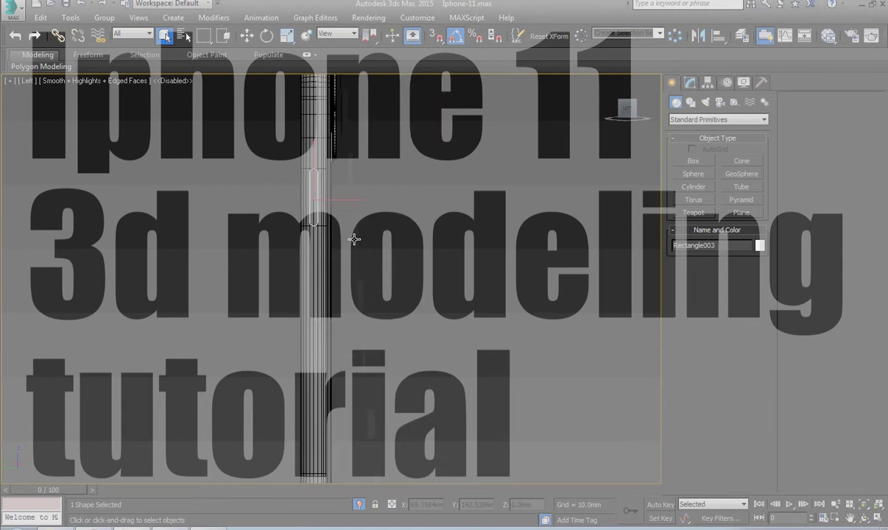
key("z")
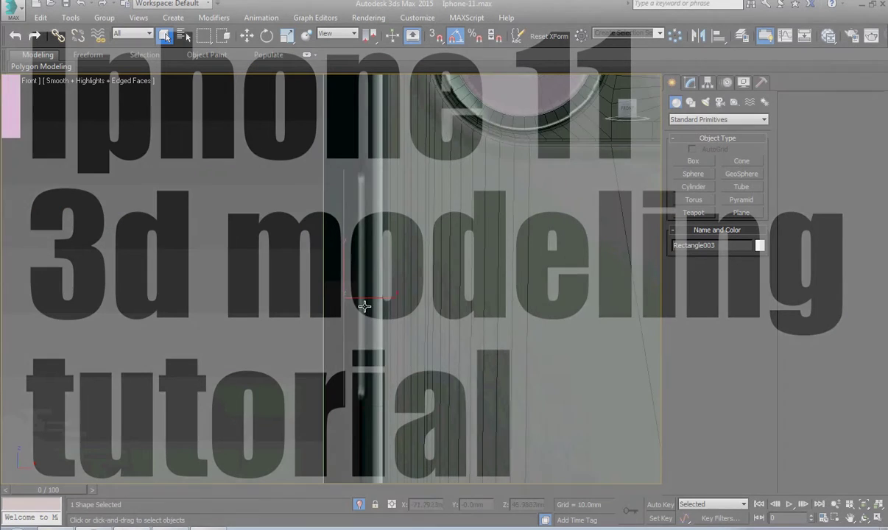
Switch to Move and return to a straight Left view over the side button.
right_click(364, 307)
left_click(372, 315)
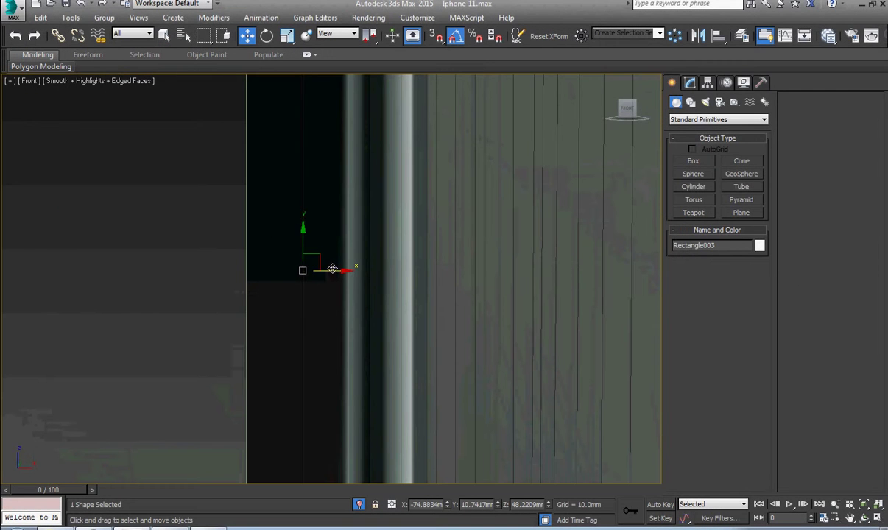
mouse_move(331, 312)
middle_mouse_down("alt")
mouse_move(433, 338)
mouse_move(381, 296)
middle_mouse_up("alt")
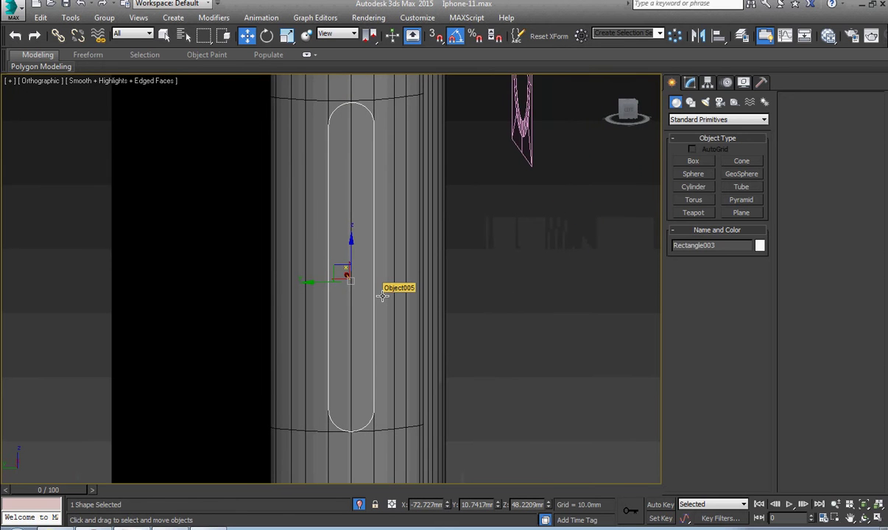
key("l")
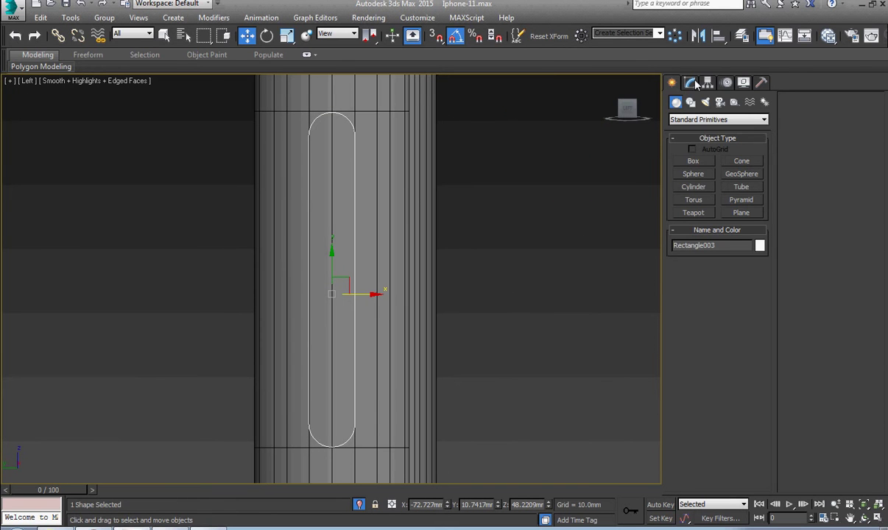
left_click(691, 83)
Check Rectangle003's interpolation settings, then select the side button mesh Object005.
left_click(733, 254)
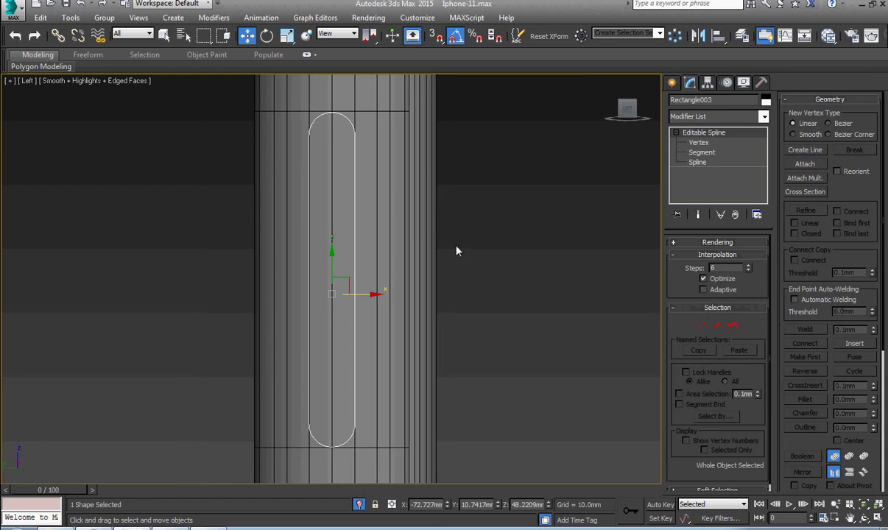
scroll(345, 180, "up", 5)
scroll(422, 239, "up", 5)
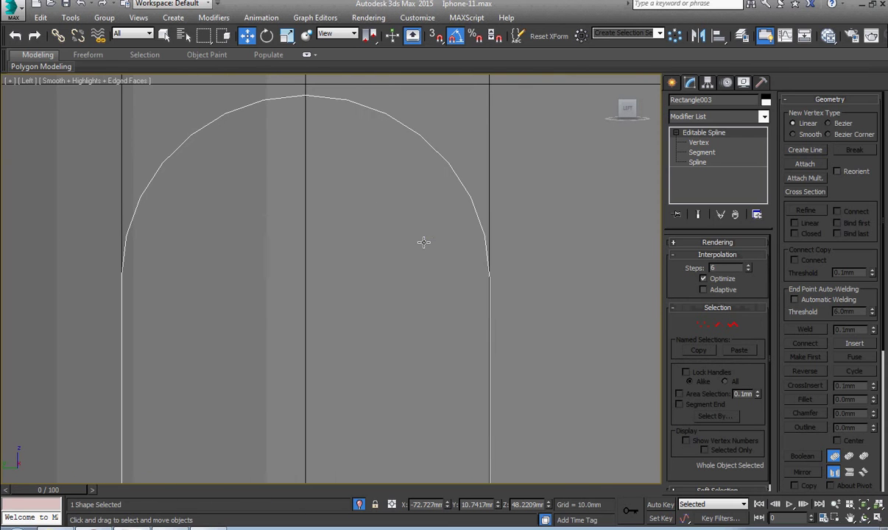
scroll(422, 241, "down", 2)
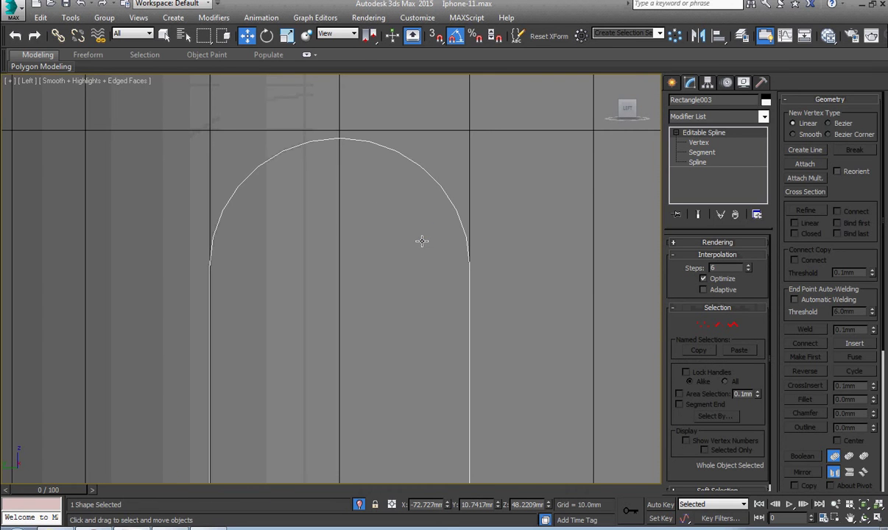
left_click(420, 242)
scroll(361, 232, "up", 2)
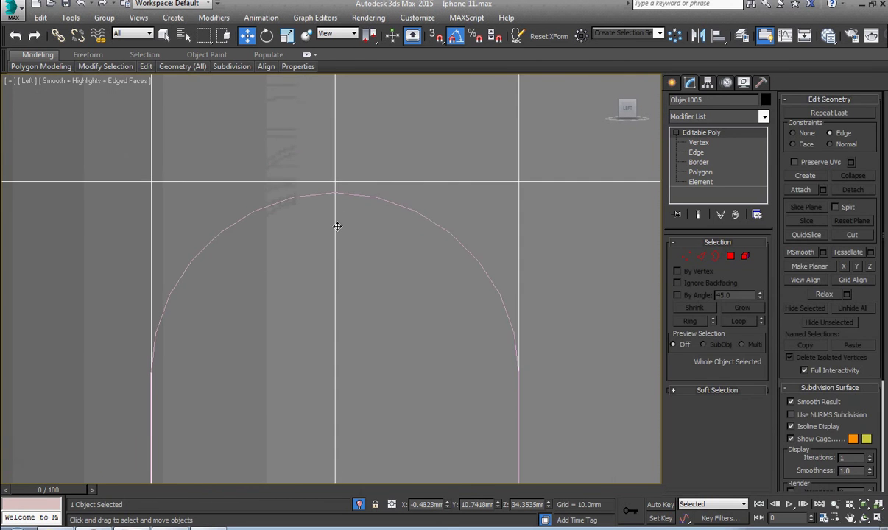
scroll(336, 226, "up", 2)
Start a Cut on Object005 from the arch's top vertex down its left side and bottom curve.
key("alt+c")
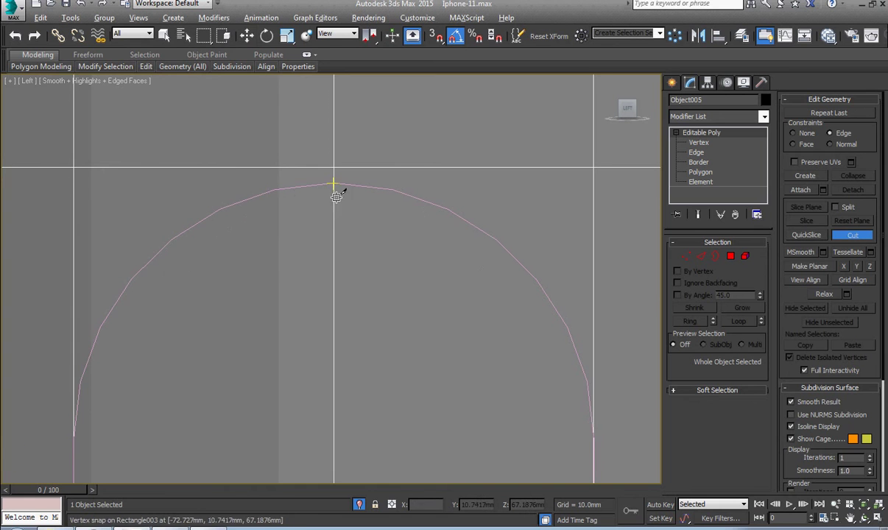
left_click(274, 190)
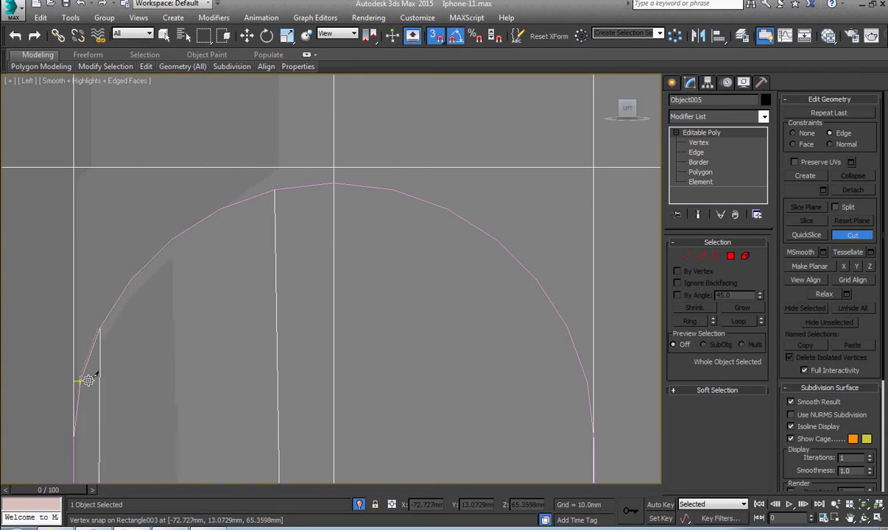
left_click(74, 433)
scroll(164, 192, "down", 5)
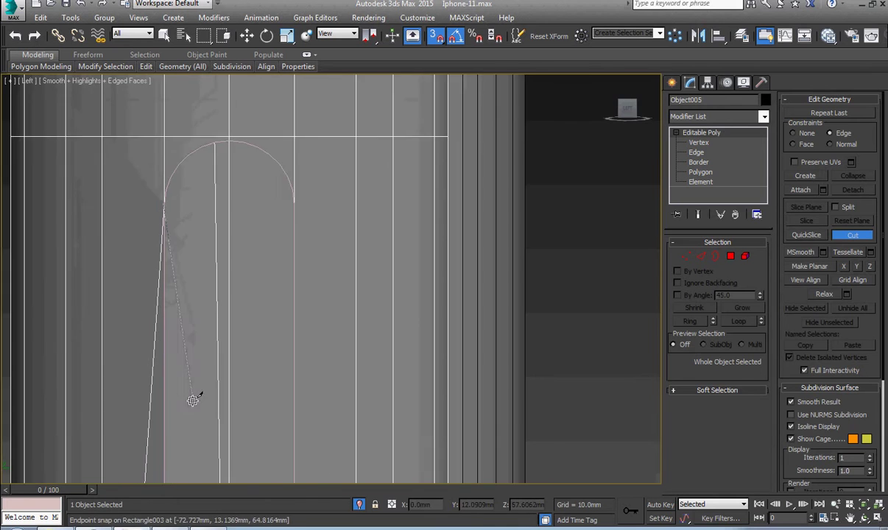
scroll(192, 400, "up", 5)
middle_click_drag(218, 133, 206, 345)
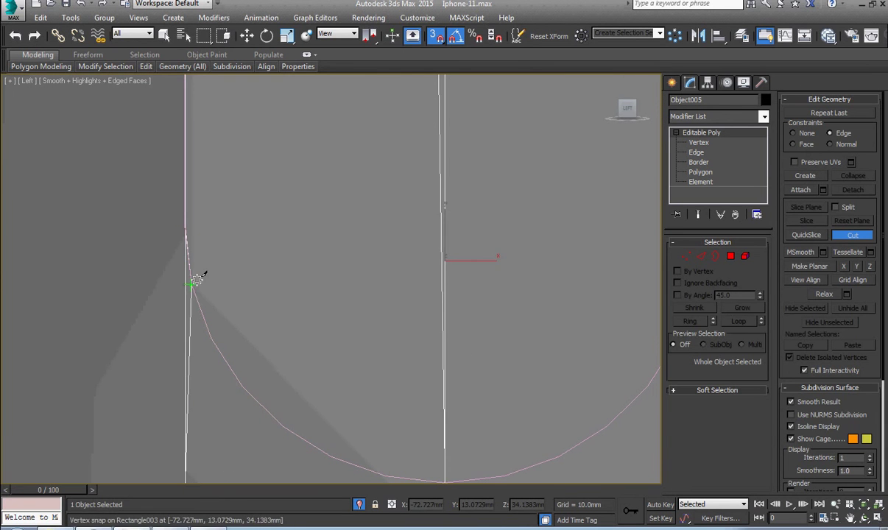
left_click(333, 461)
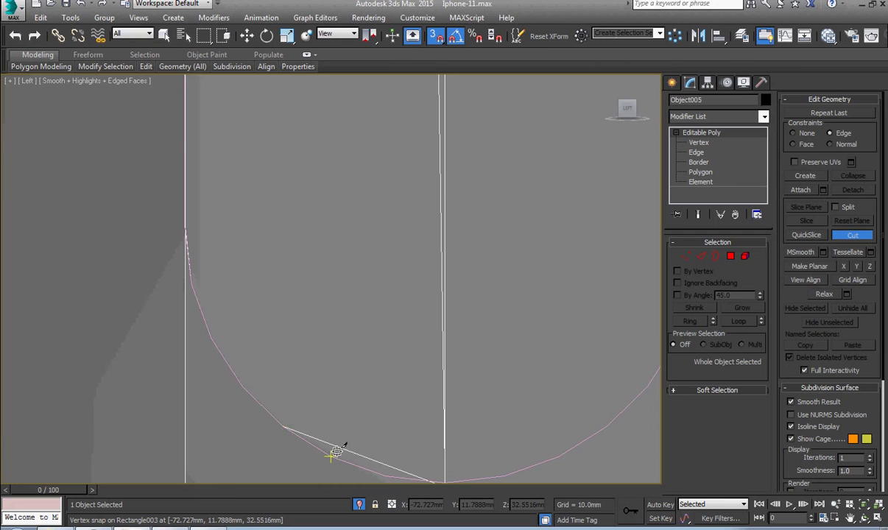
middle_click_drag(324, 435, 207, 344)
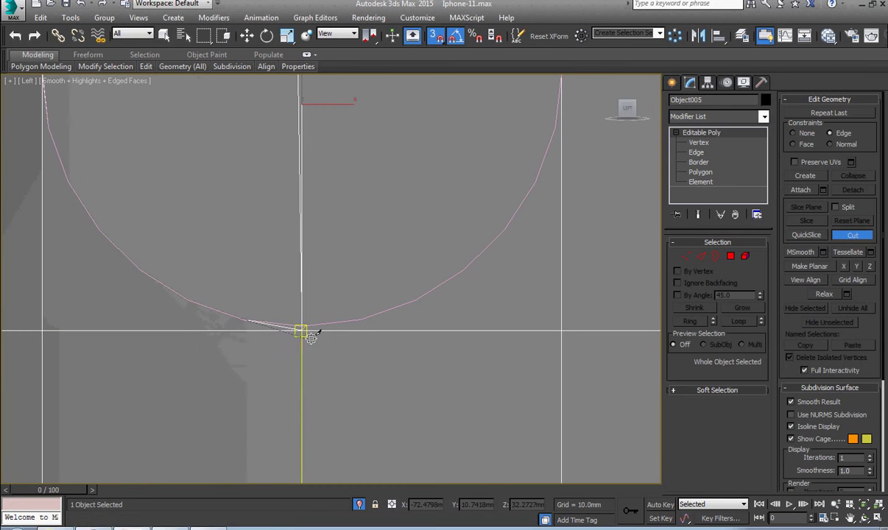
scroll(311, 338, "up", 3)
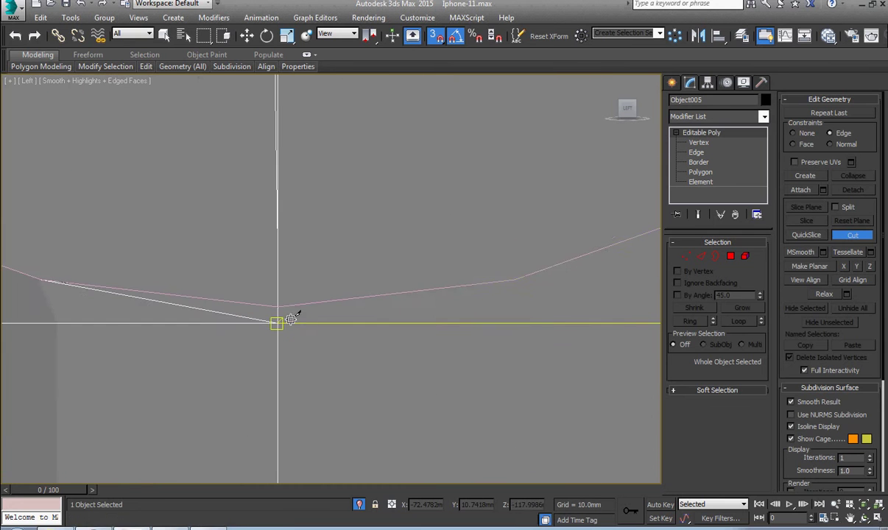
left_click(517, 280)
Continue cutting through the snapped arch vertices back up toward the arch top.
scroll(298, 462, "down", 3)
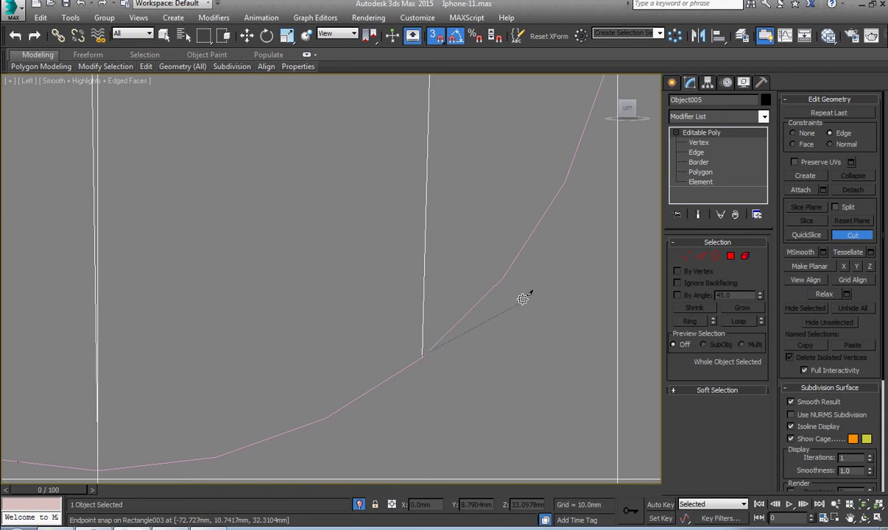
scroll(563, 183, "up", 1)
scroll(554, 206, "up", 4)
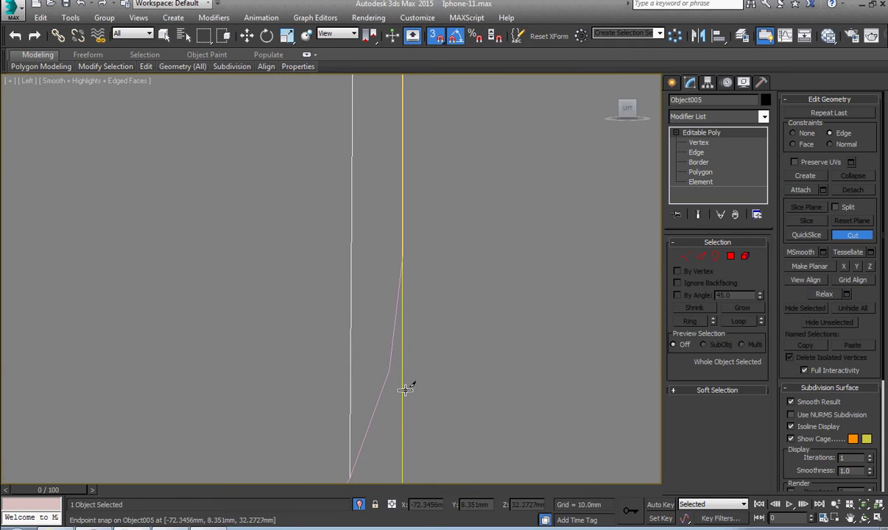
left_click(393, 368)
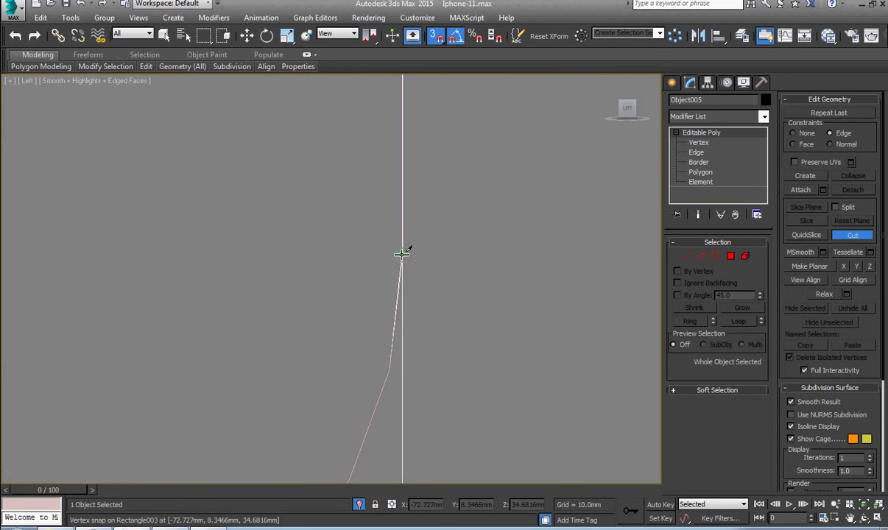
scroll(402, 253, "down", 3)
middle_click_drag(402, 254, 347, 448)
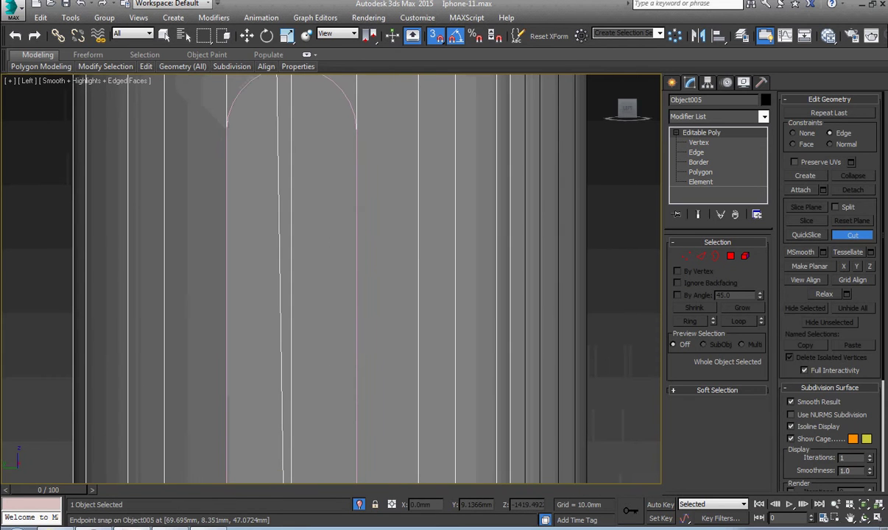
scroll(346, 356, "down", 2)
scroll(397, 307, "up", 5)
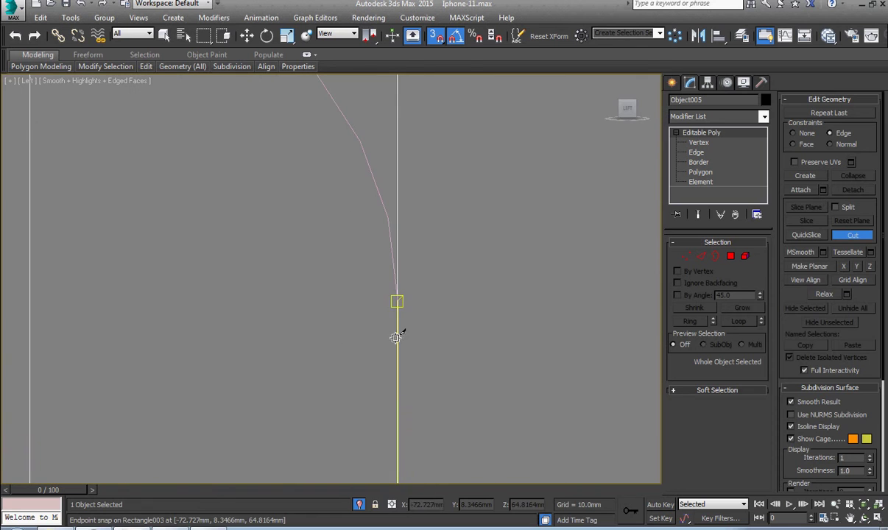
left_click(398, 299)
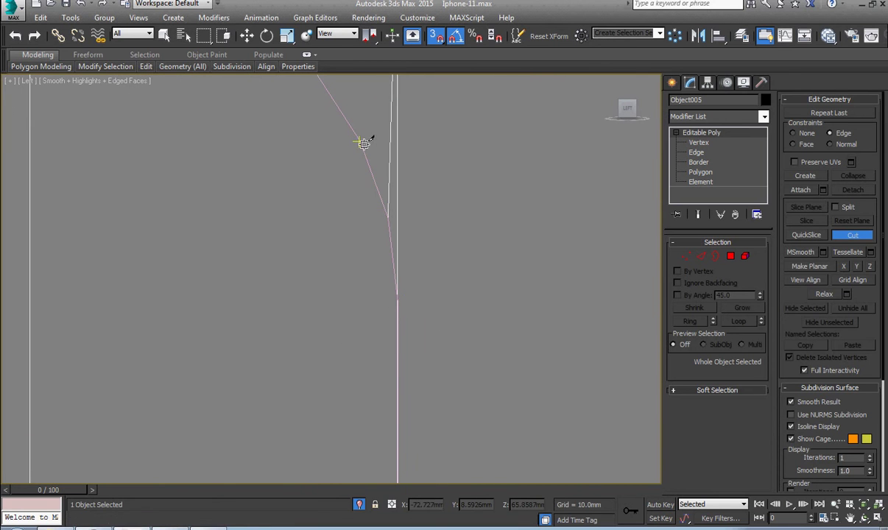
middle_click_drag(361, 142, 468, 423)
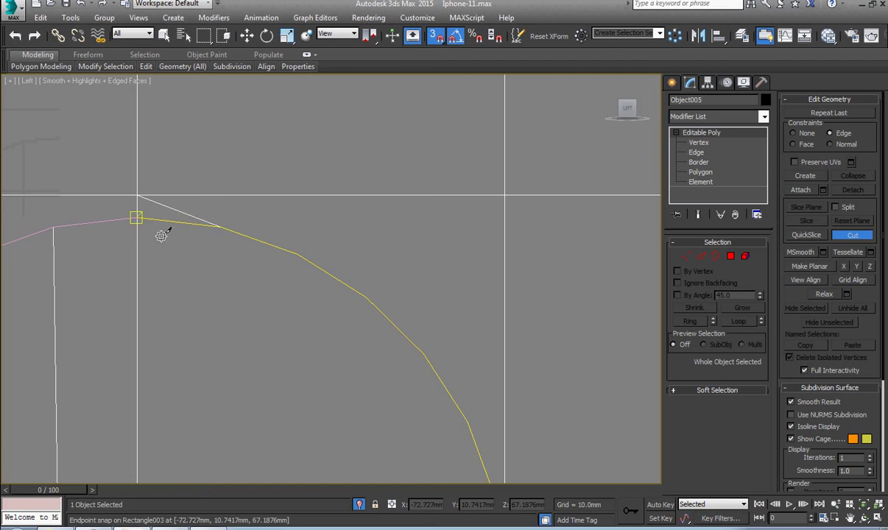
left_click(53, 227)
Exit Cut, frame the whole arch, and select arch vertices at Vertex level.
key("w")
scroll(169, 313, "down", 2)
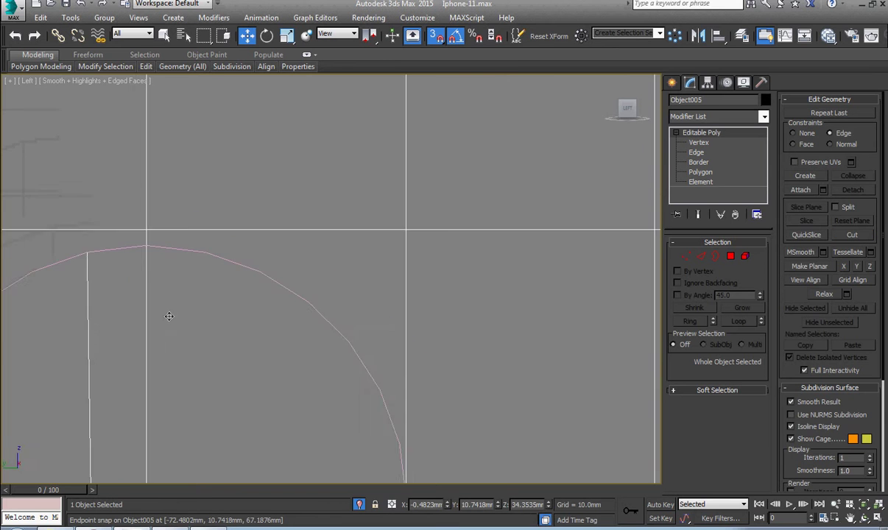
scroll(236, 317, "down", 2)
middle_click_drag(237, 323, 263, 354)
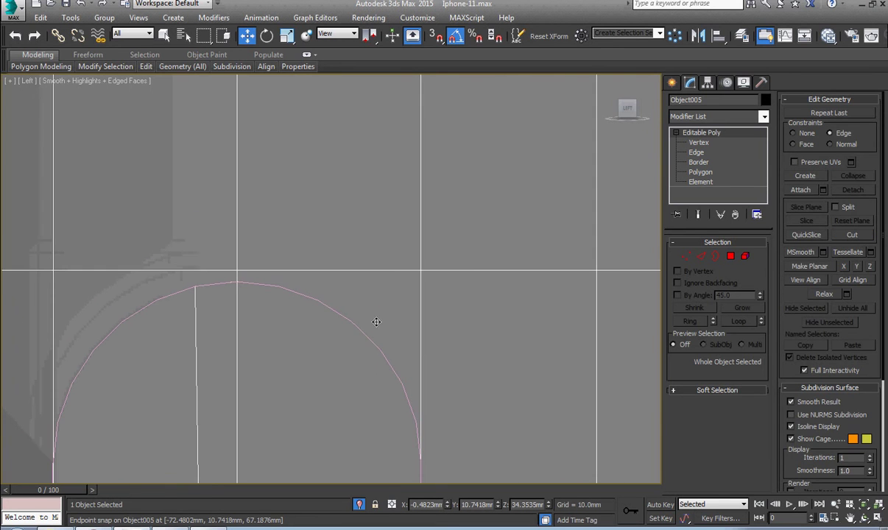
key("1")
left_click(352, 312)
scroll(351, 307, "up", 1)
scroll(350, 308, "up", 1)
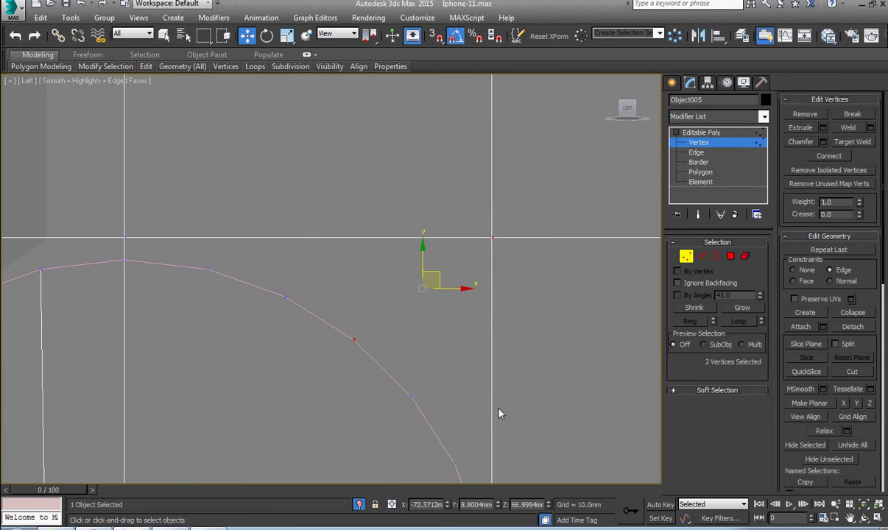
Pair a stray vertex near the arch with an arch vertex for target welding.
middle_click_drag(256, 376, 238, 291)
scroll(238, 291, "down", 1)
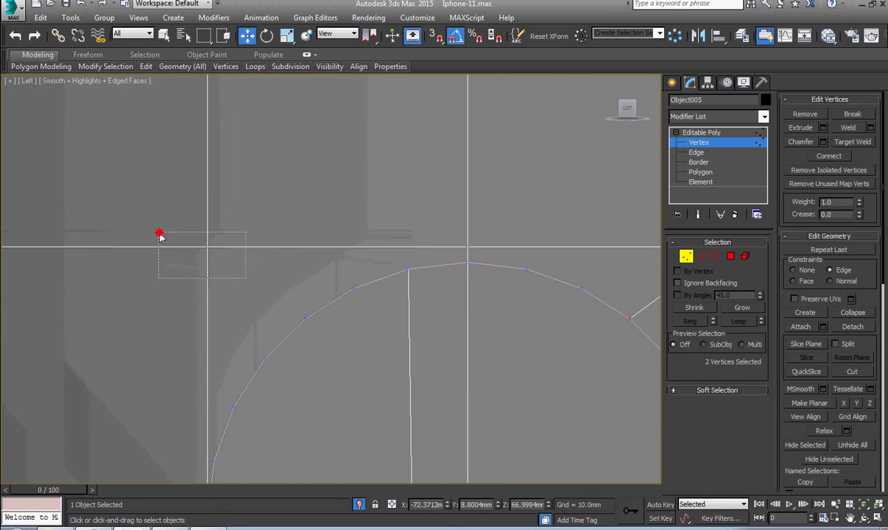
left_click(208, 247)
left_click(305, 319, "ctrl")
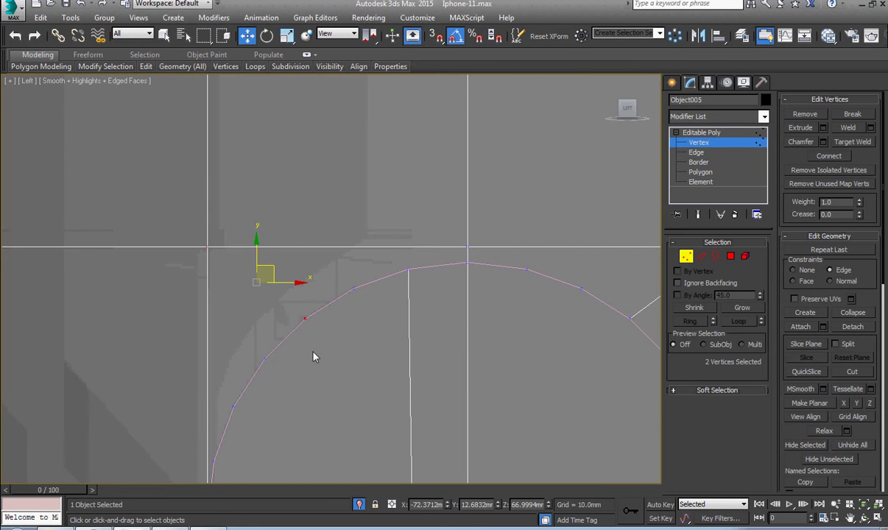
scroll(319, 359, "up", 3)
scroll(333, 343, "up", 3)
scroll(364, 371, "up", 2)
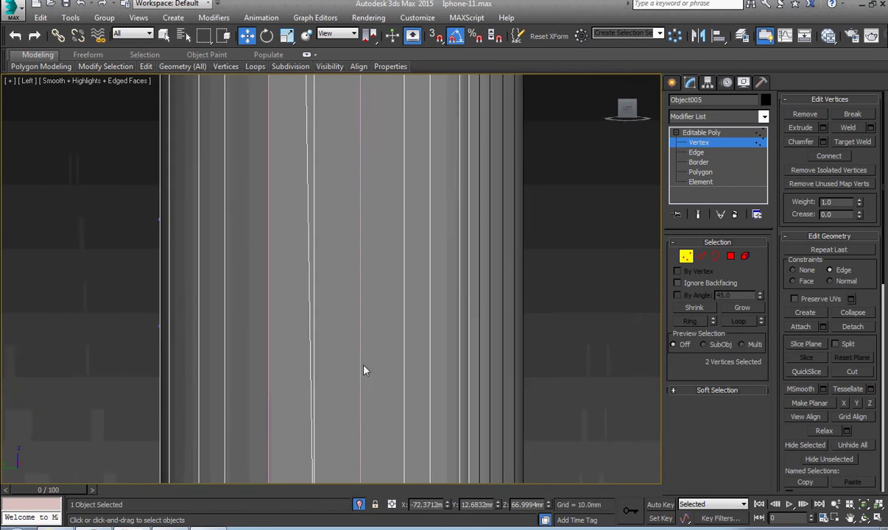
scroll(363, 371, "down", 2)
scroll(361, 360, "down", 2)
Pair two more sets of vertices on the arched end for target welding.
left_click(334, 425)
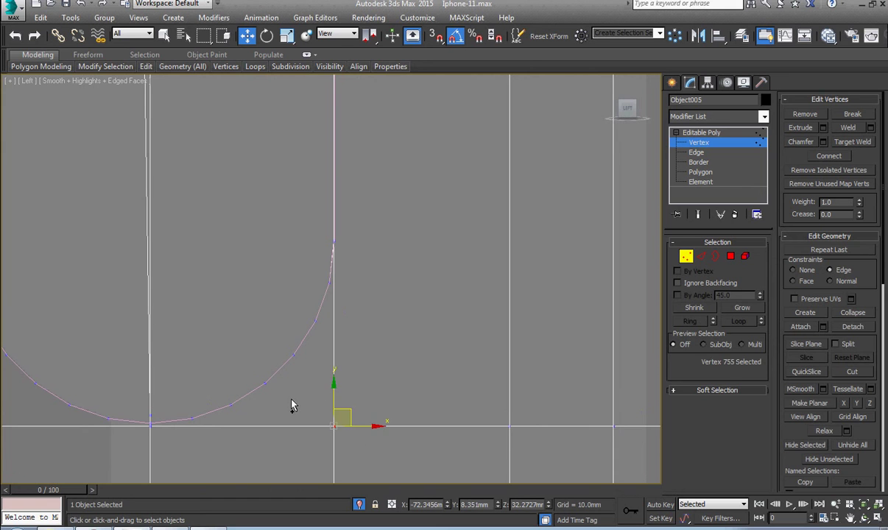
left_click(266, 384, "ctrl")
middle_click_drag(259, 396, 433, 317)
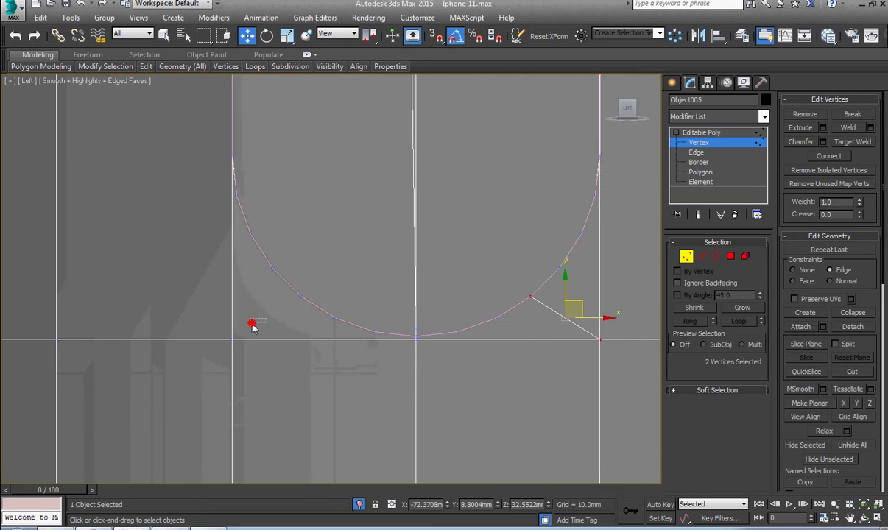
left_click(233, 340)
scroll(288, 310, "up", 1)
left_click(308, 291, "ctrl")
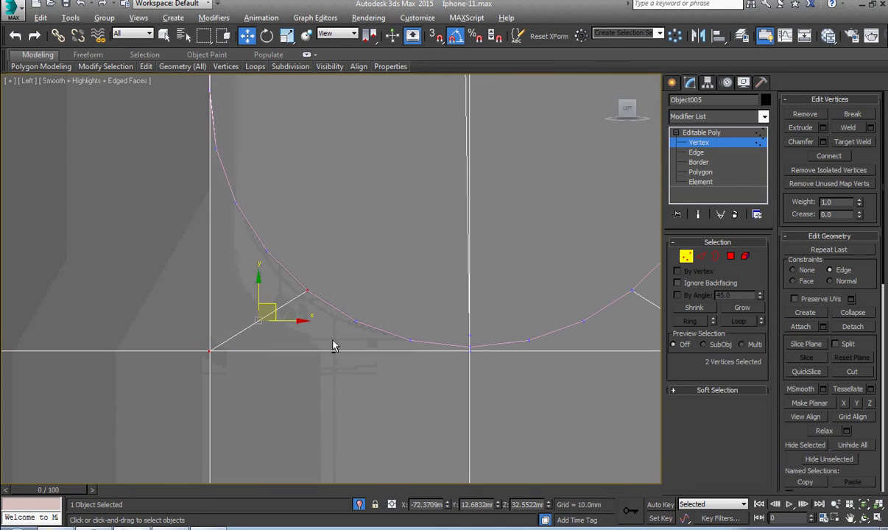
scroll(333, 343, "down", 2)
At Polygon level, select the three capsule faces of the button's end.
key("4")
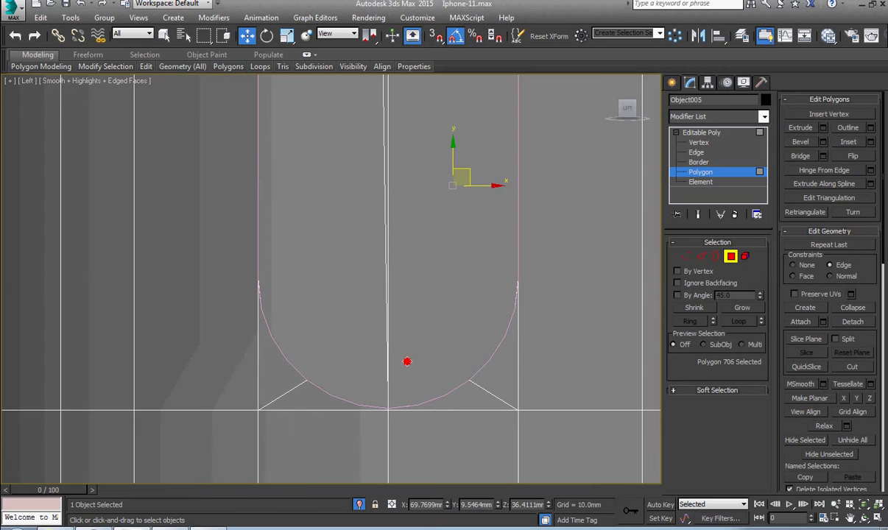
mouse_move(372, 361)
middle_mouse_down("alt")
mouse_move(367, 391)
mouse_move(444, 351)
middle_mouse_up("alt")
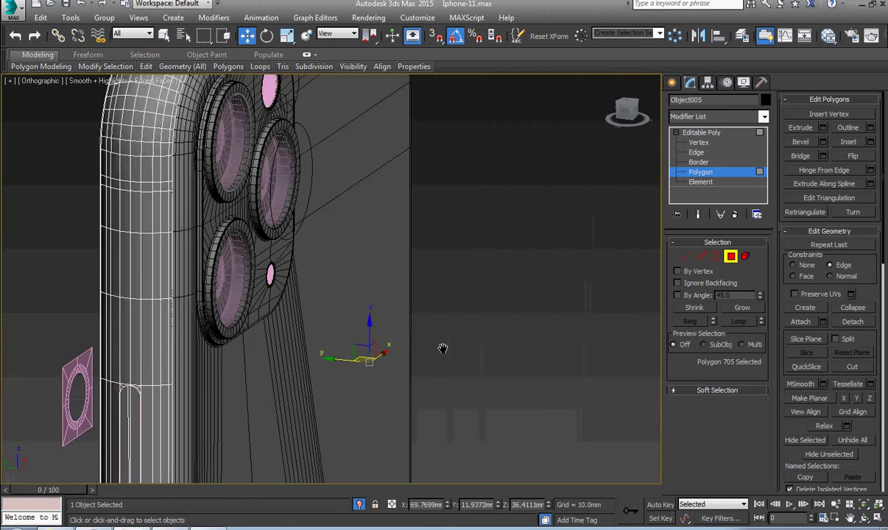
scroll(337, 359, "up", 3)
left_click(311, 322)
scroll(281, 214, "up", 2)
scroll(282, 213, "up", 2)
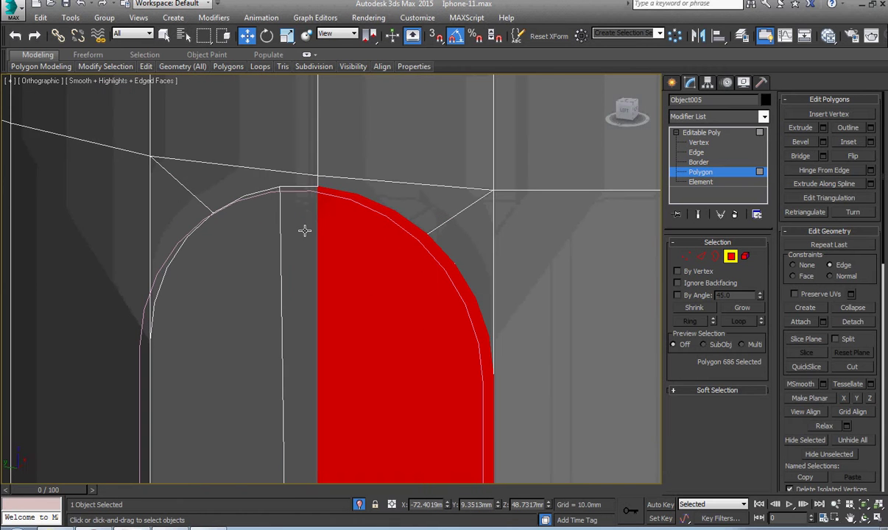
left_click(283, 234, "ctrl")
left_click(271, 241, "ctrl")
scroll(270, 242, "down", 3)
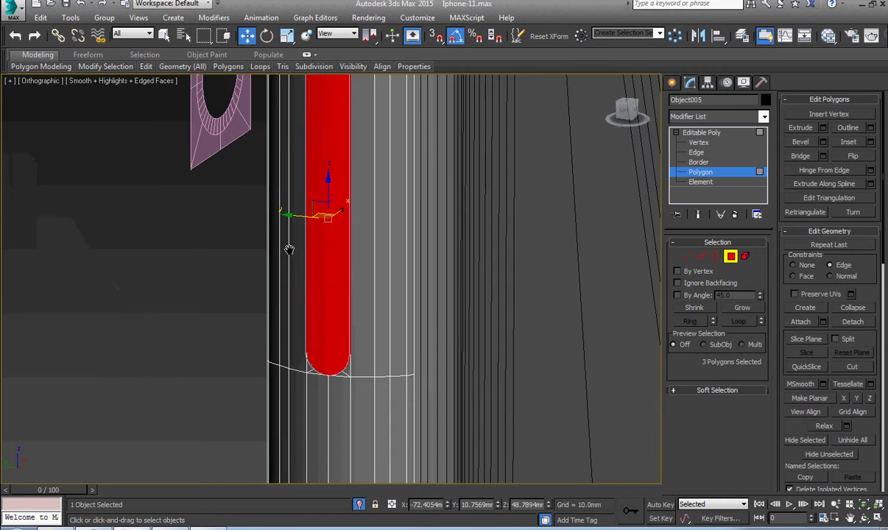
scroll(347, 389, "up", 3)
scroll(379, 314, "up", 2)
scroll(379, 313, "up", 2)
Trial a small Inset on the three faces, then clear the selection at Vertex level.
right_click(378, 305)
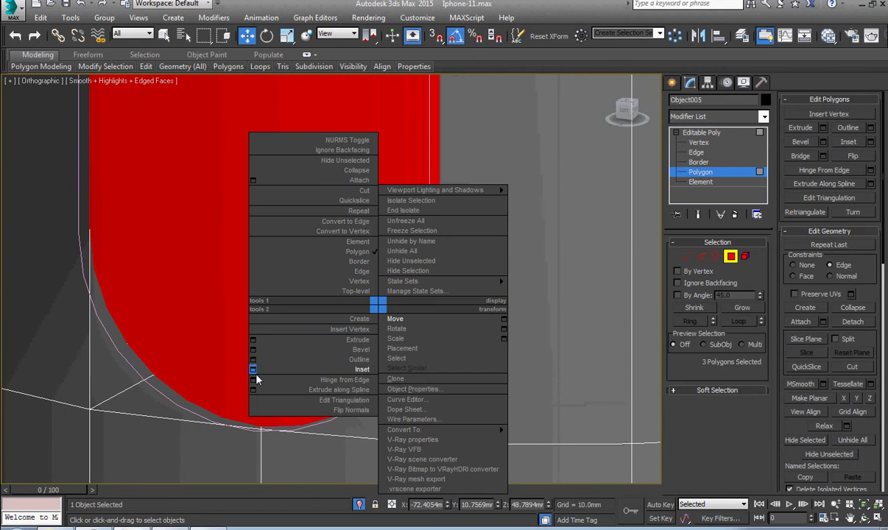
left_click(239, 348)
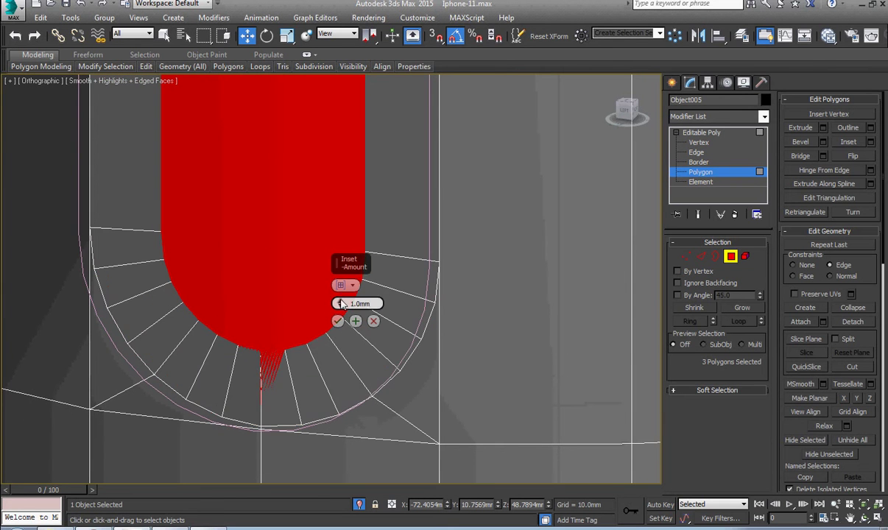
left_click_drag(341, 302, 345, 304)
left_click(373, 321)
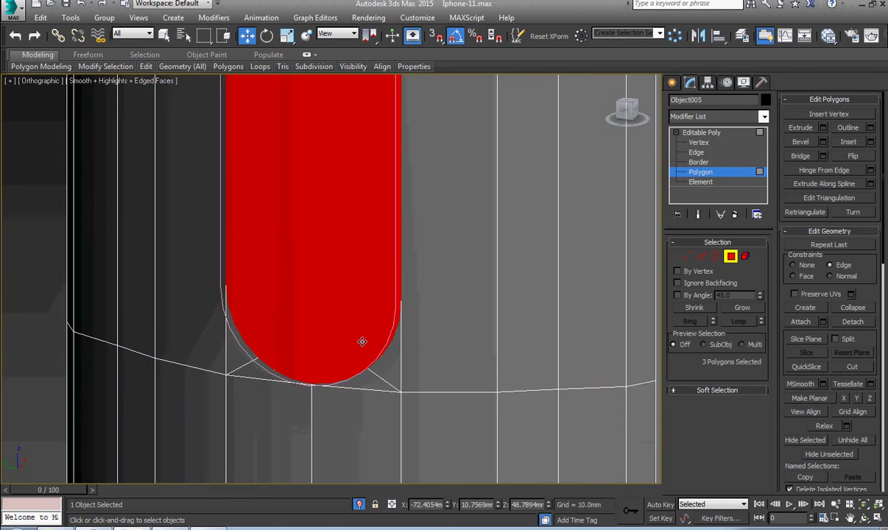
scroll(363, 342, "down", 4)
key("1")
scroll(331, 378, "down", 2)
left_click(263, 411)
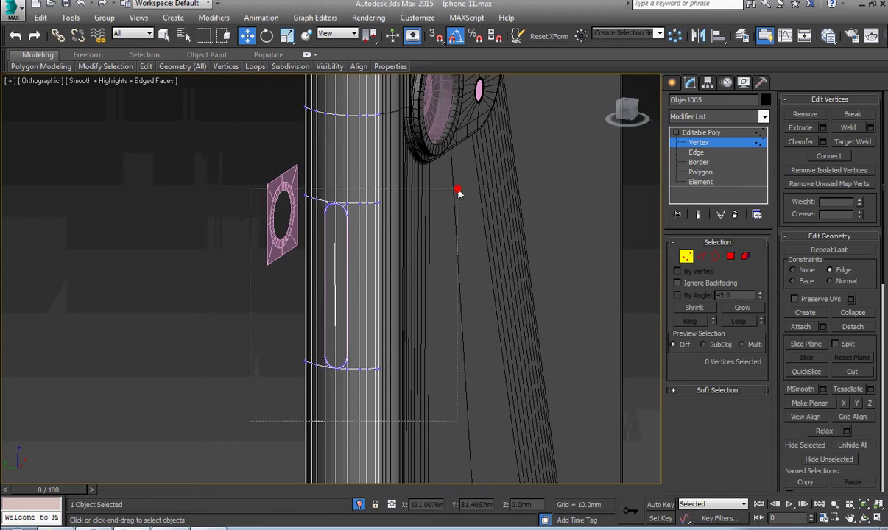
Weld the capsule's vertices at a 0.1mm threshold, reducing 881 vertices to 877.
left_click_drag(457, 192, 458, 193)
scroll(353, 213, "up", 5)
right_click(353, 212)
left_click(229, 290)
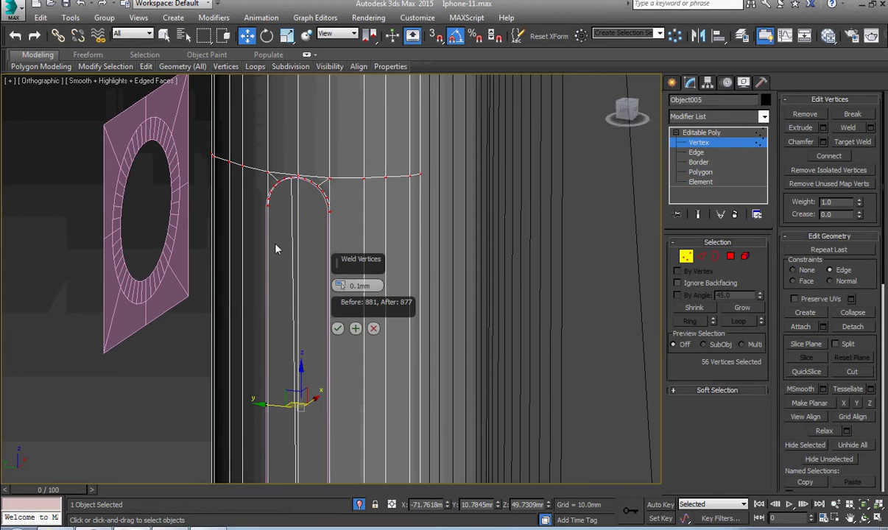
scroll(272, 243, "up", 4)
scroll(258, 214, "up", 2)
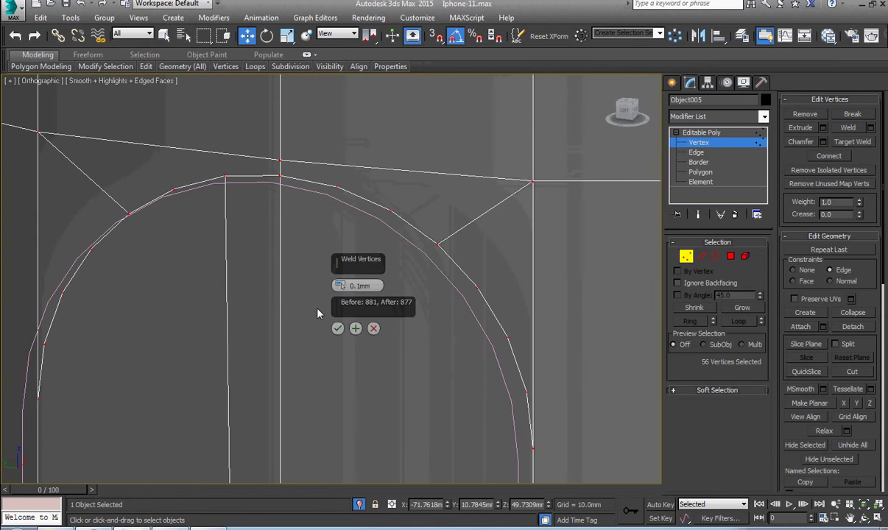
left_click(337, 328)
scroll(317, 317, "down", 3)
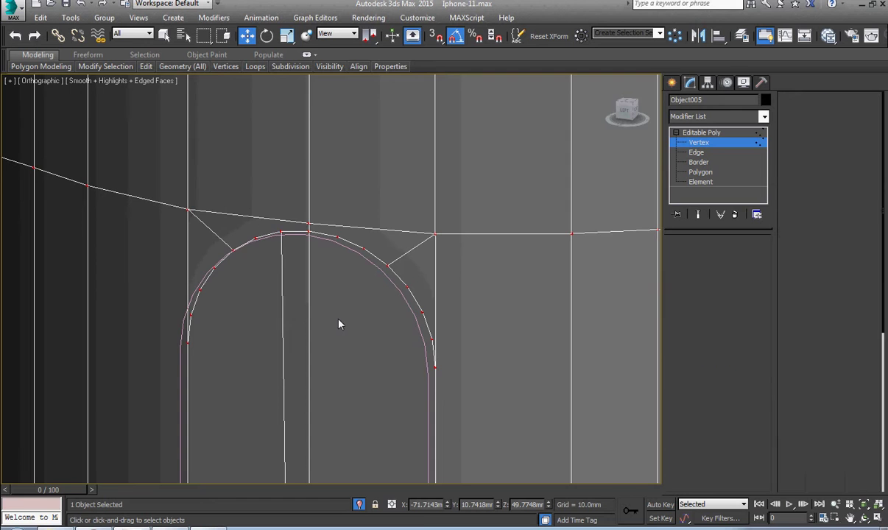
Inset the three button faces by 0.1259mm at Polygon level.
key("4")
scroll(339, 320, "down", 5)
scroll(353, 319, "up", 4)
right_click(366, 322)
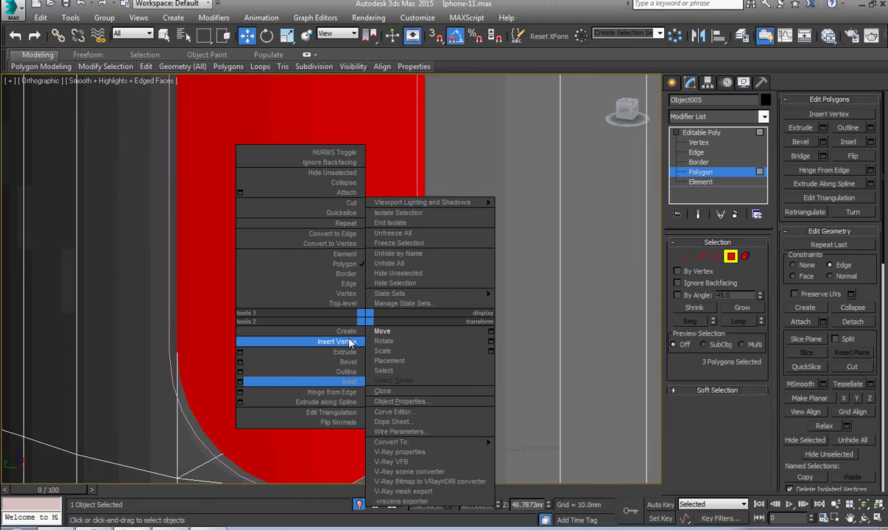
left_click(243, 381)
middle_click_drag(243, 380, 292, 388)
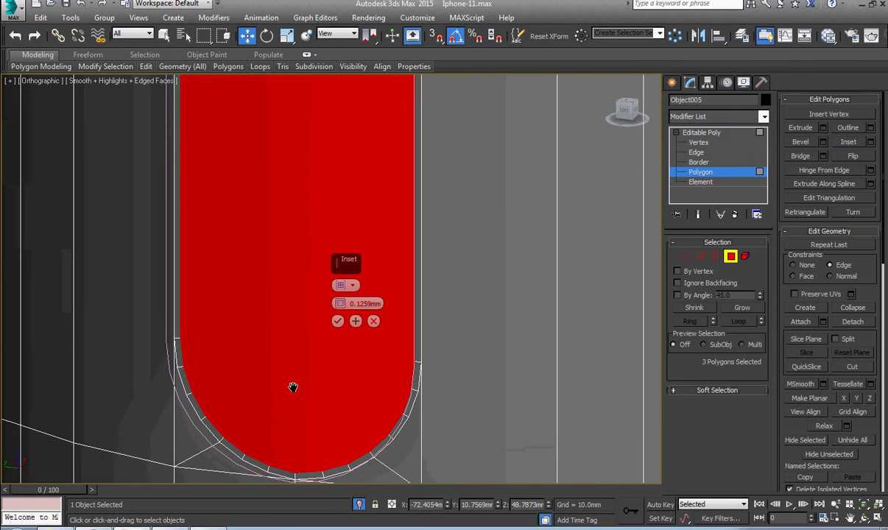
left_click(338, 321)
scroll(335, 315, "down", 4)
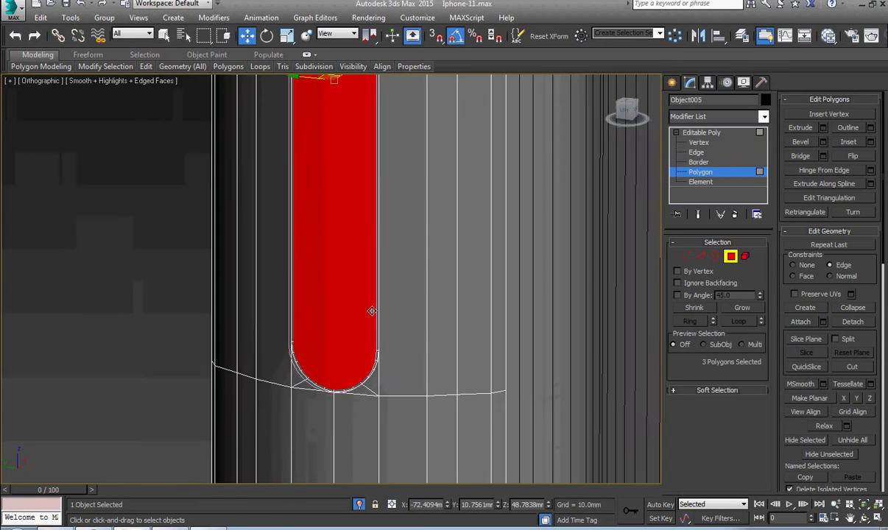
mouse_move(372, 311)
middle_mouse_down()
mouse_move(369, 324)
mouse_move(376, 317)
middle_mouse_up()
scroll(404, 218, "up", 5)
Extrude the three button faces inward with a height of -1.6539mm.
right_click(450, 221)
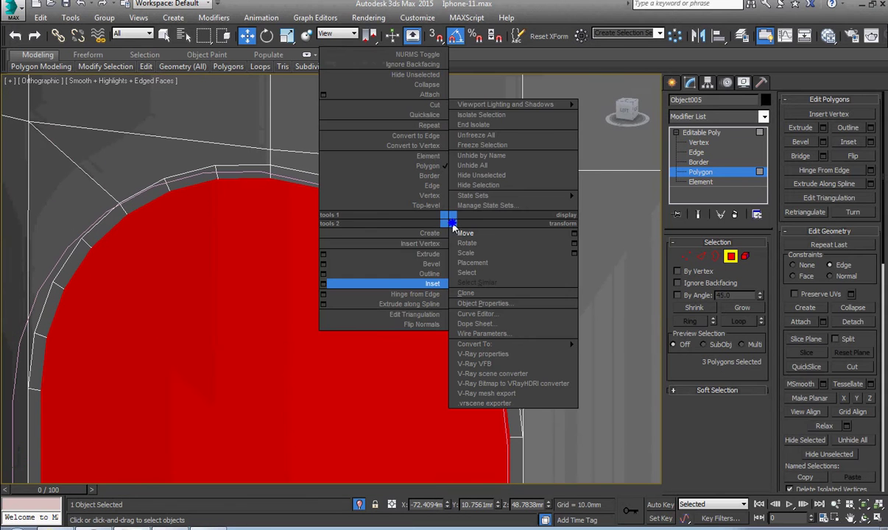
left_click(328, 254)
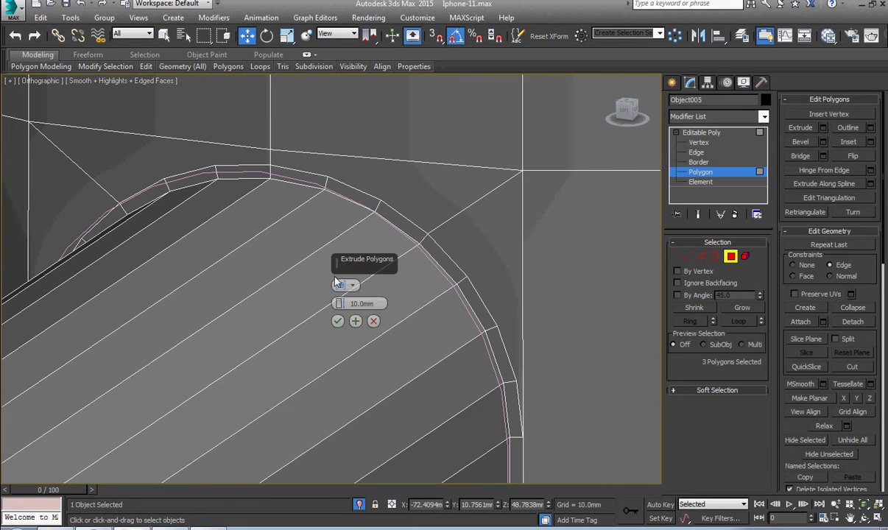
mouse_move(339, 303)
left_mouse_down()
mouse_move(361, 397)
mouse_move(345, 527)
mouse_move(354, 441)
left_mouse_up()
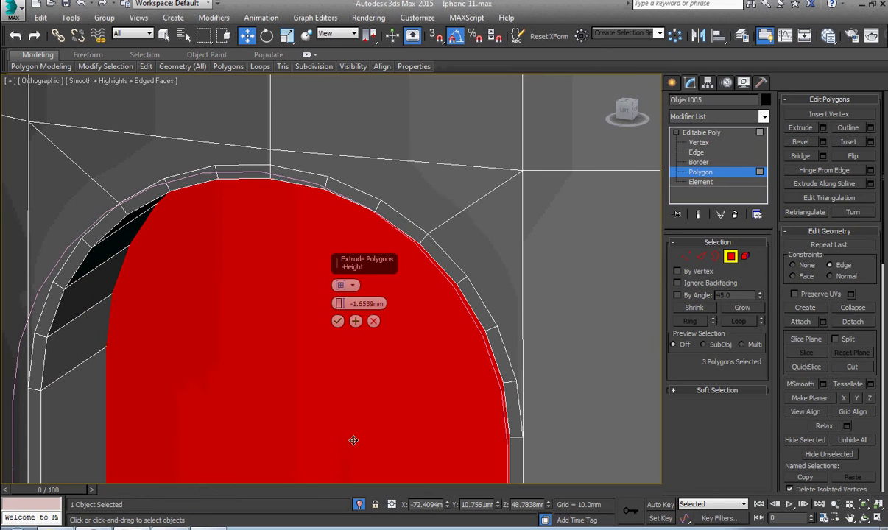
left_click(338, 322)
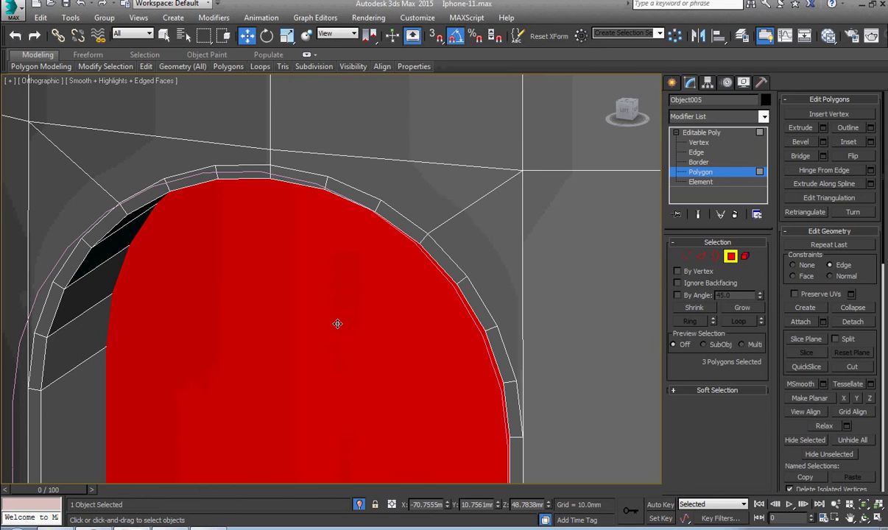
scroll(337, 322, "down", 5)
scroll(339, 316, "down", 3)
scroll(331, 315, "up", 2)
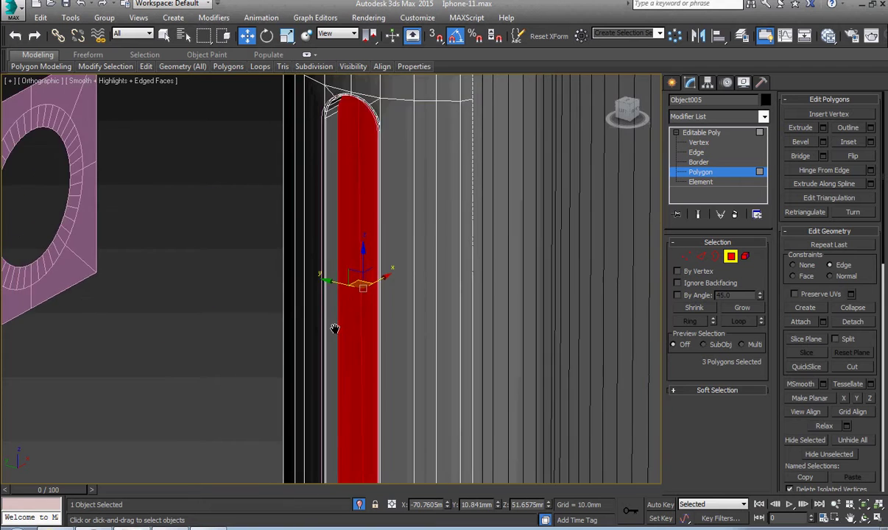
scroll(336, 396, "up", 3)
scroll(354, 403, "up", 2)
Orbit to inspect the recess, set Constraints to None, and clear the face selection.
middle_click_drag(354, 403, 366, 385, "alt")
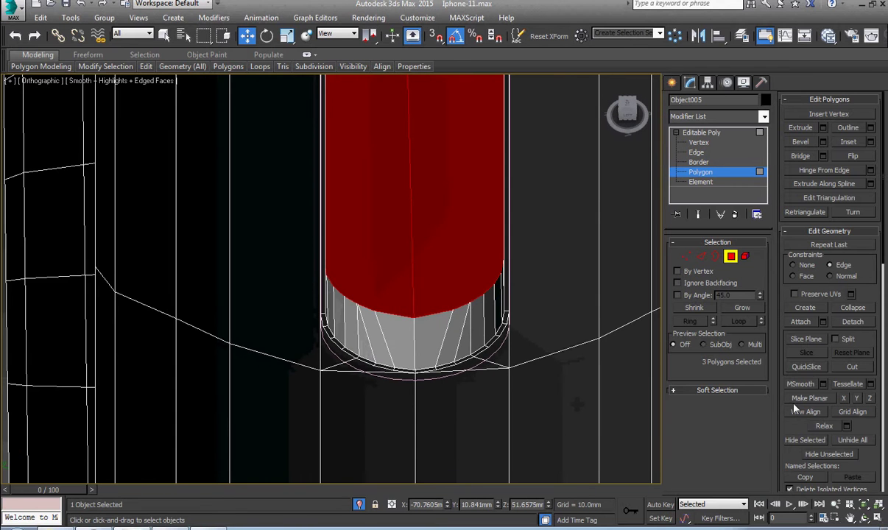
middle_click_drag(484, 320, 465, 370)
left_click(870, 399)
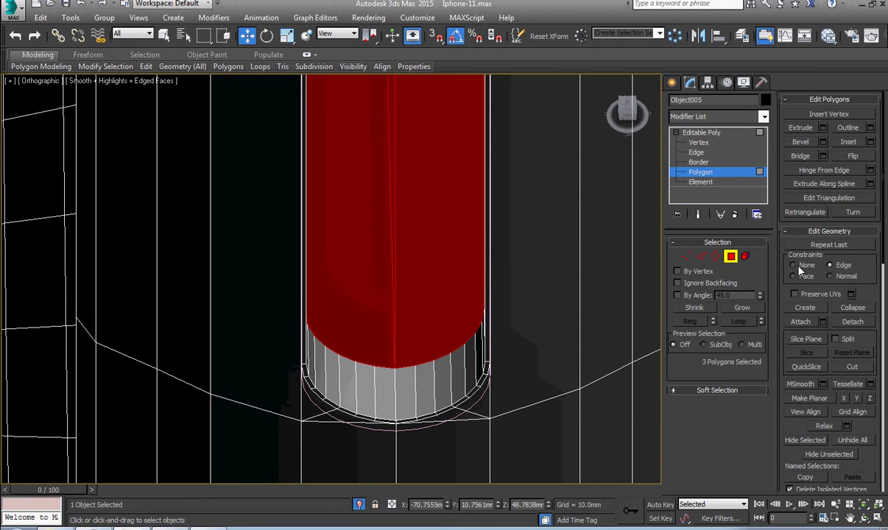
left_click(857, 398)
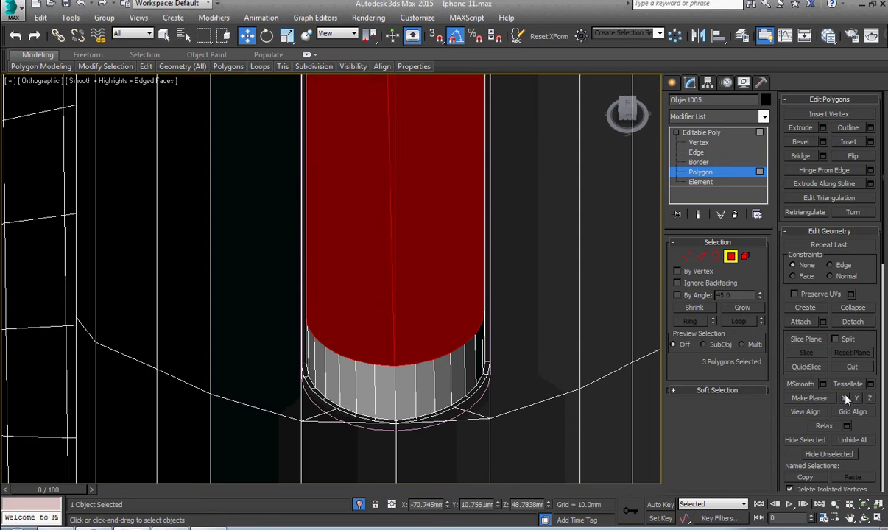
scroll(374, 364, "down", 3)
key("Delete")
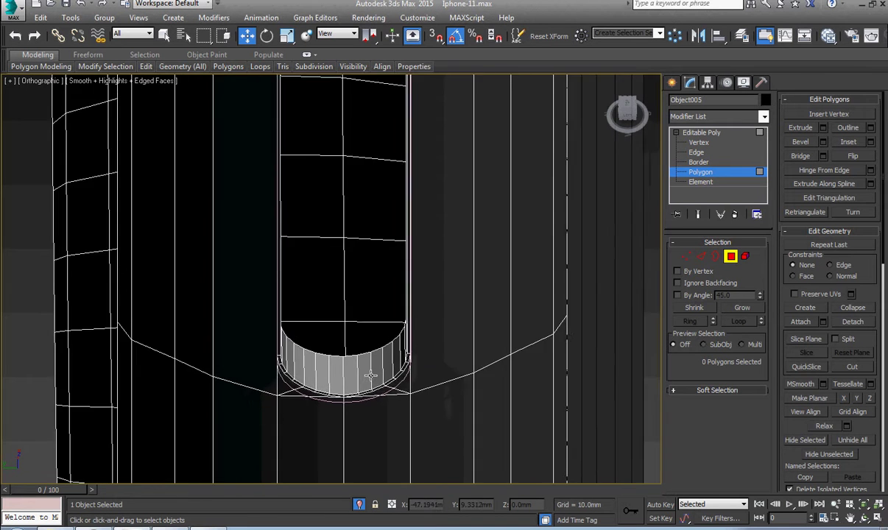
scroll(372, 375, "up", 8)
scroll(368, 389, "up", 2)
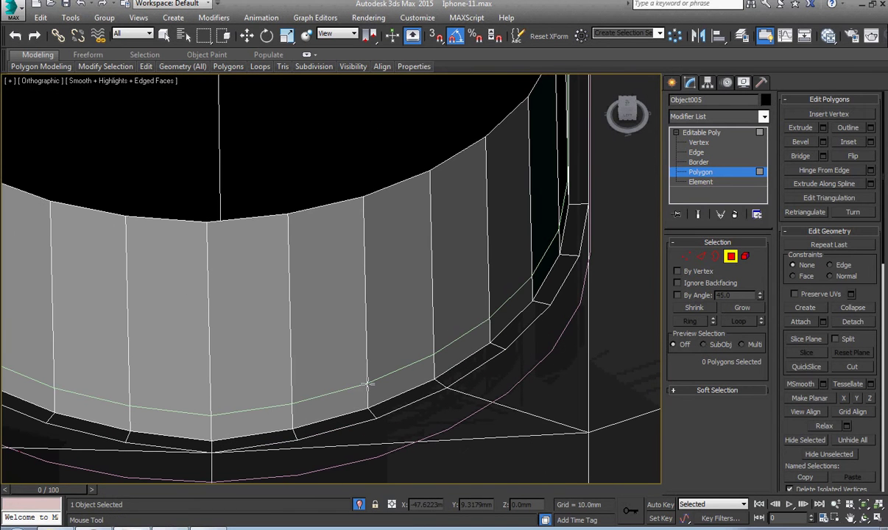
scroll(364, 387, "down", 2)
scroll(369, 392, "down", 1)
Select the whole element, then return to the top object level with nothing selected.
key("5")
left_click(368, 387)
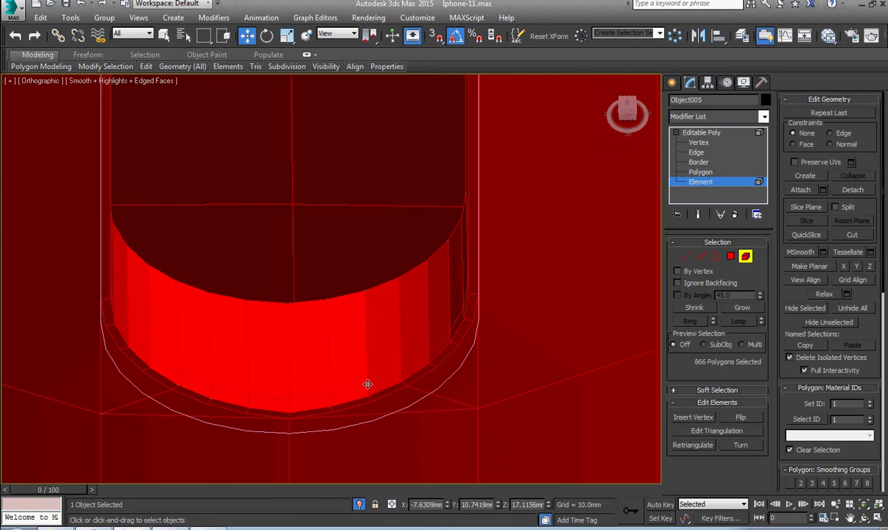
left_click_drag(870, 396, 795, 194)
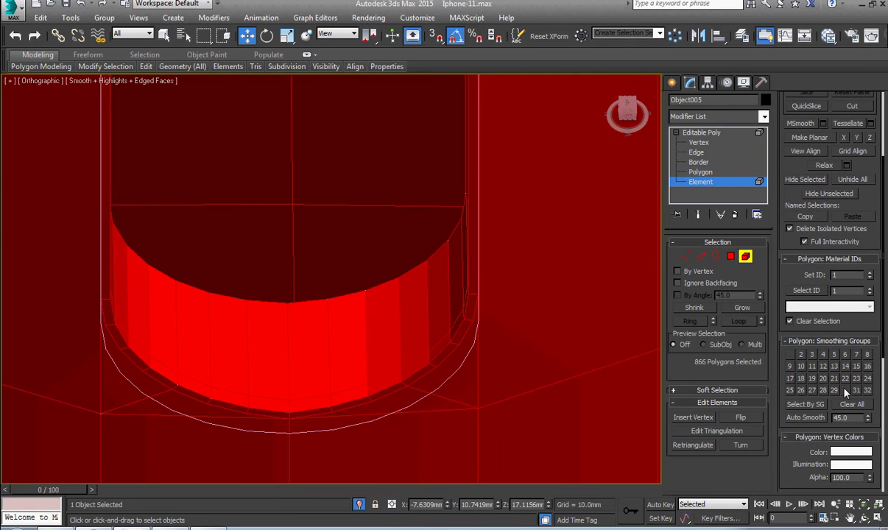
left_click(701, 132)
scroll(438, 322, "down", 2)
scroll(438, 322, "down", 2)
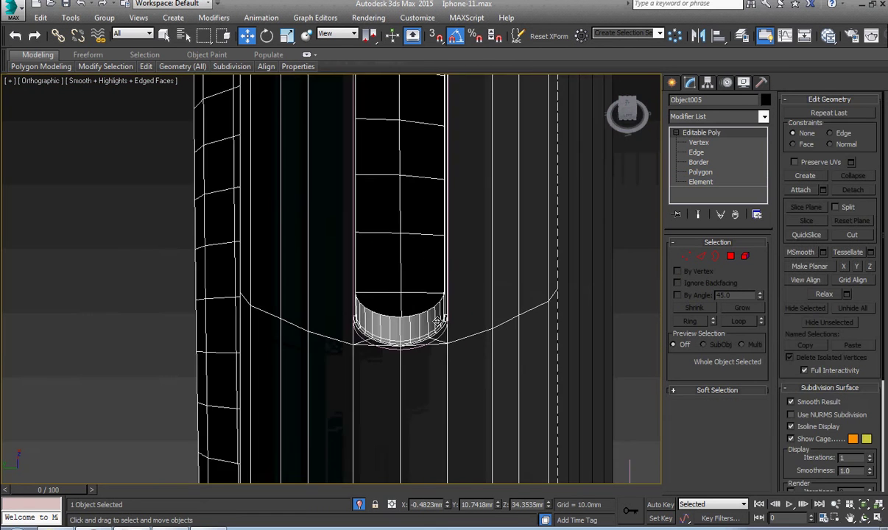
scroll(438, 322, "up", 3)
scroll(427, 295, "up", 2)
scroll(361, 321, "up", 3)
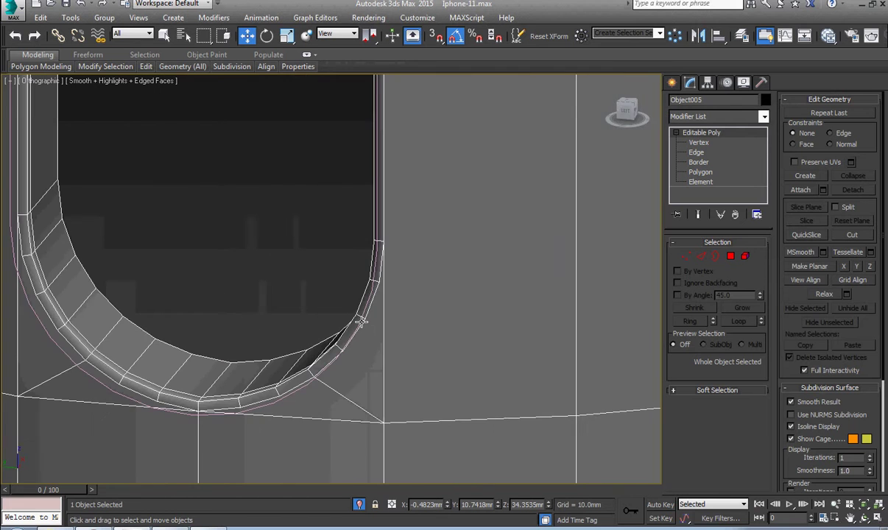
Frame the slot's rounded end in the Left view.
key("l")
scroll(362, 322, "down", 3)
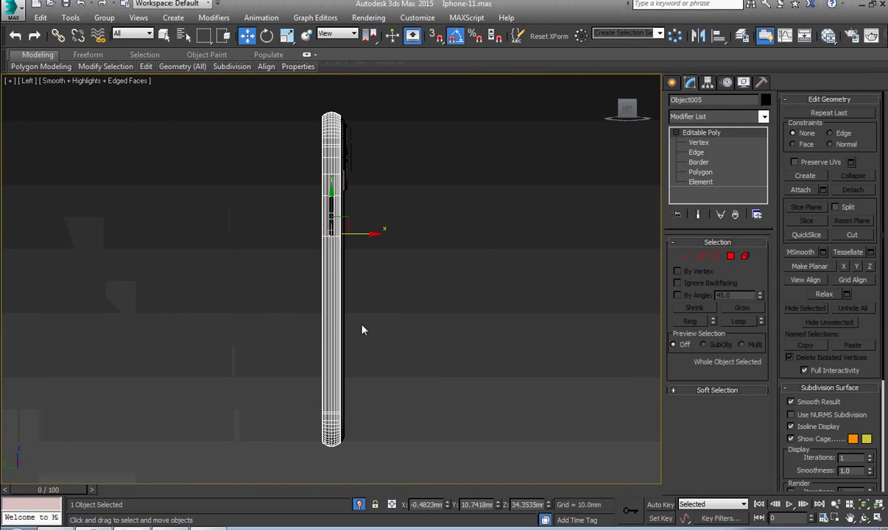
scroll(362, 329, "up", 2)
scroll(323, 199, "up", 2)
scroll(307, 178, "up", 4)
middle_click_drag(262, 277, 332, 372)
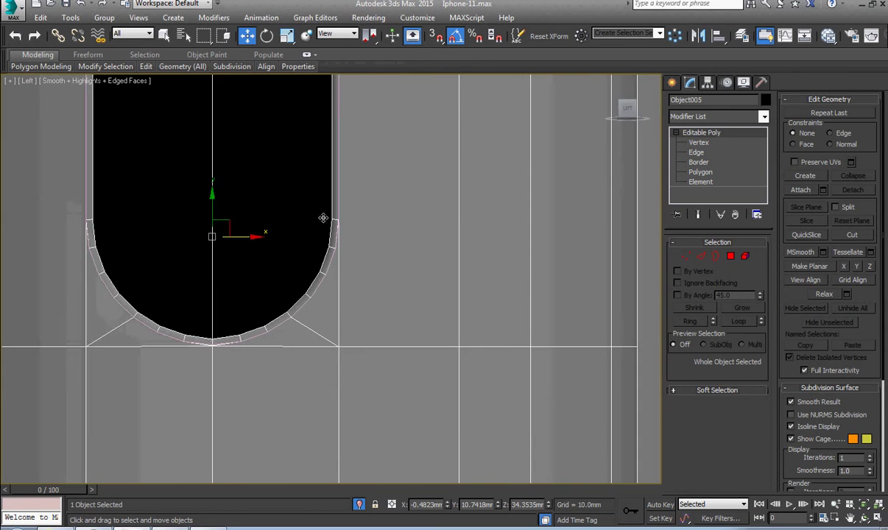
scroll(305, 205, "up", 5)
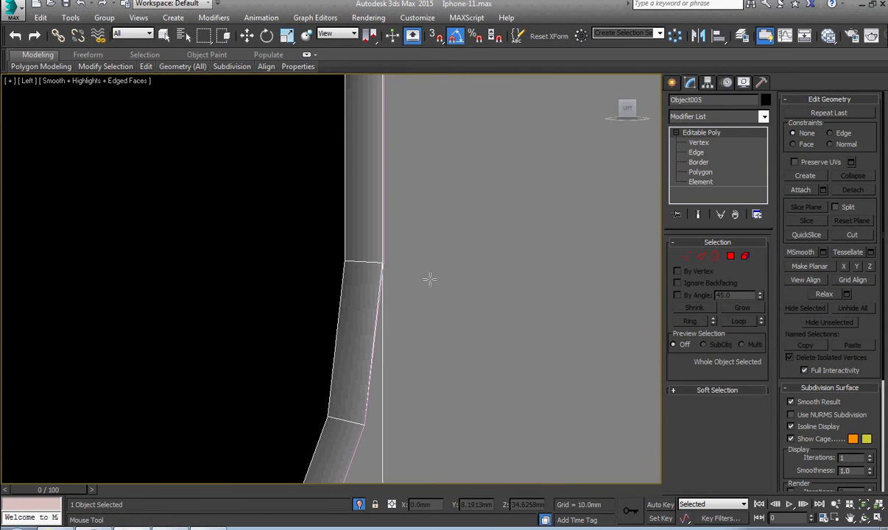
scroll(210, 341, "down", 2)
scroll(221, 341, "down", 1)
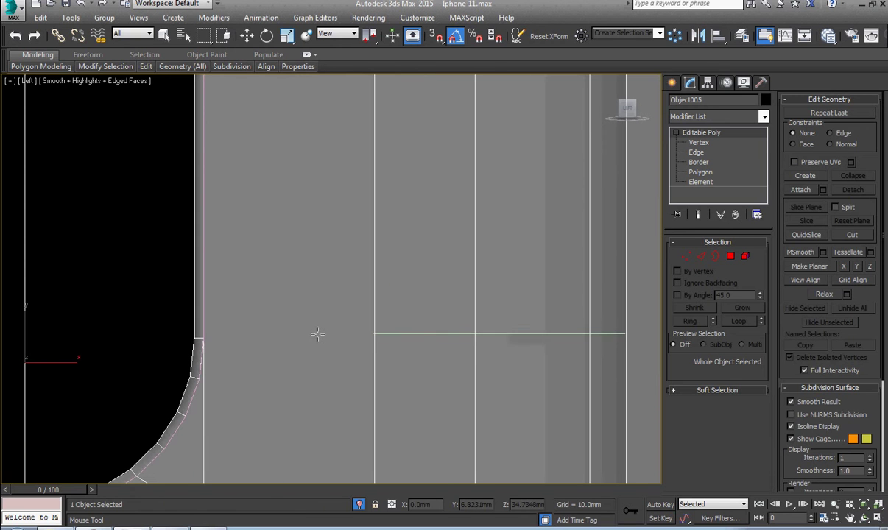
Marquee-select the row of vertices along the slot's horizontal edge.
key("w")
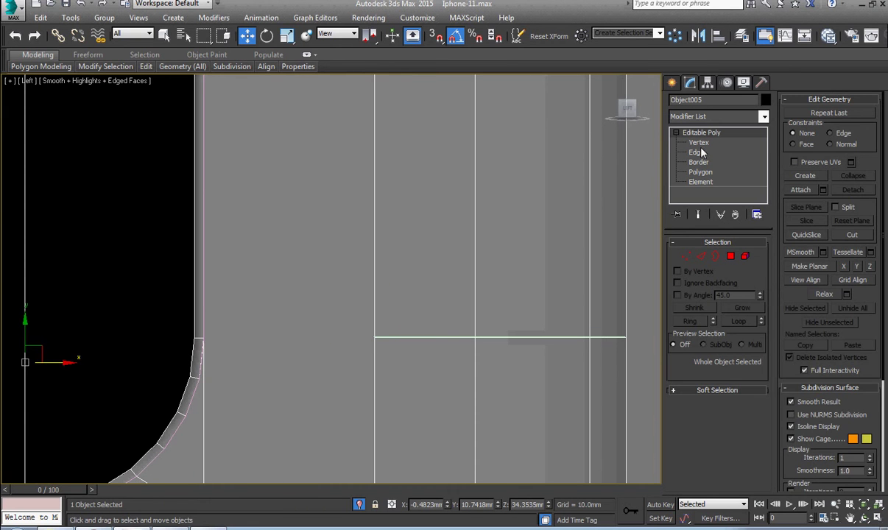
key("1")
left_click_drag(400, 353, 401, 353)
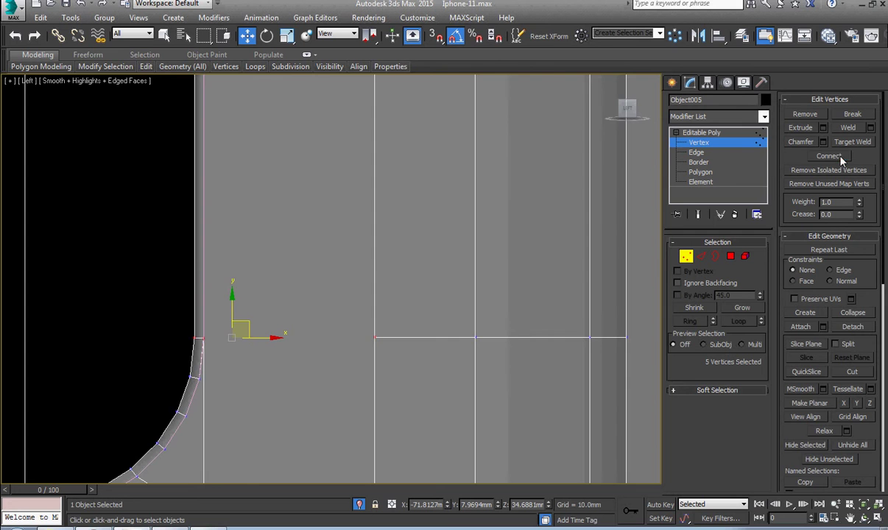
scroll(327, 294, "up", 3)
Insert three horizontal edge loops with Swift Loop across the flat area beside the rounded end.
scroll(358, 304, "up", 2)
key("shift+alt+w")
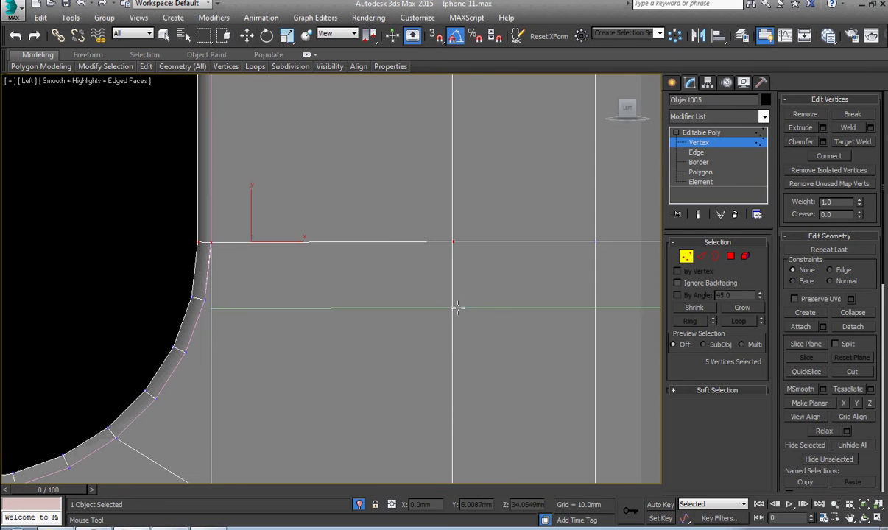
left_click(462, 303)
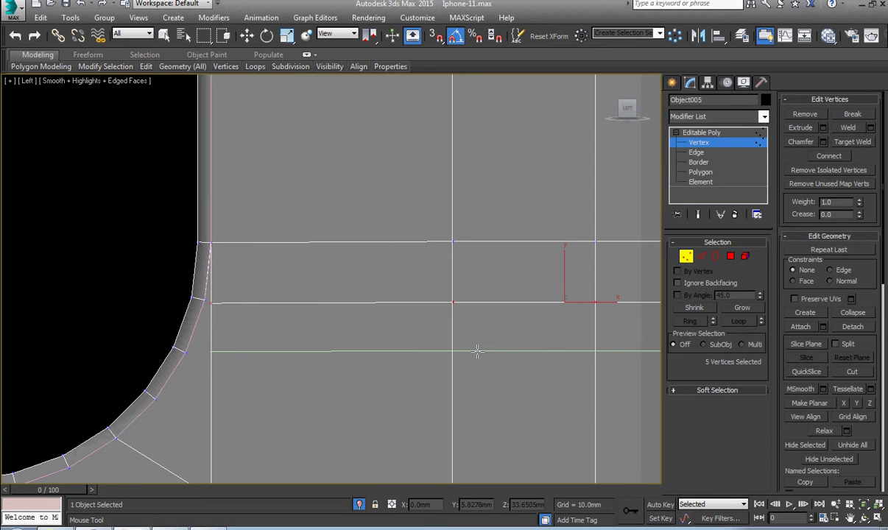
left_click(478, 352)
left_click(482, 415)
right_click(481, 417)
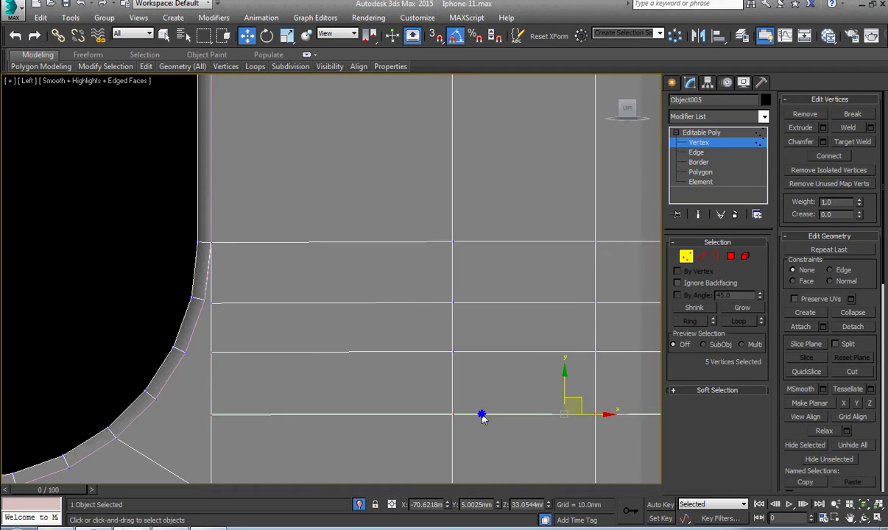
Select vertices along the lower corner curve of the slot's rounded end.
scroll(482, 417, "up", 2)
left_click_drag(427, 436, 274, 375)
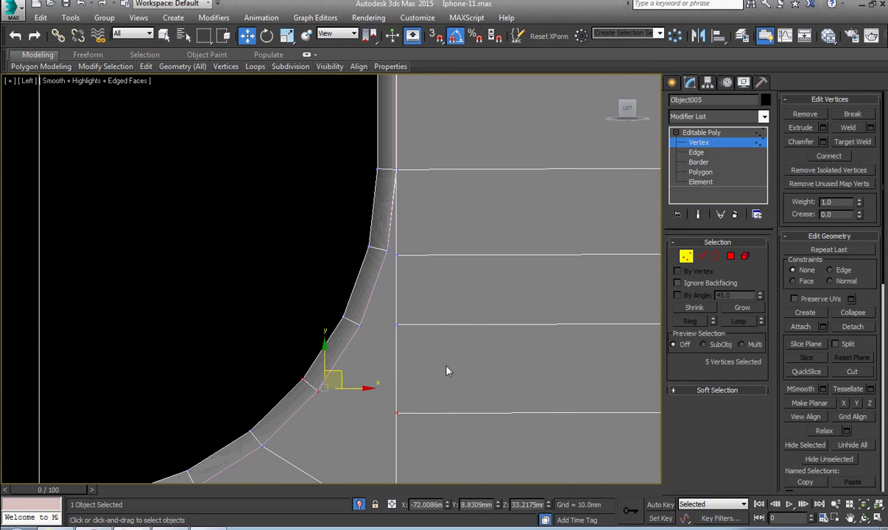
left_click_drag(427, 364, 327, 311)
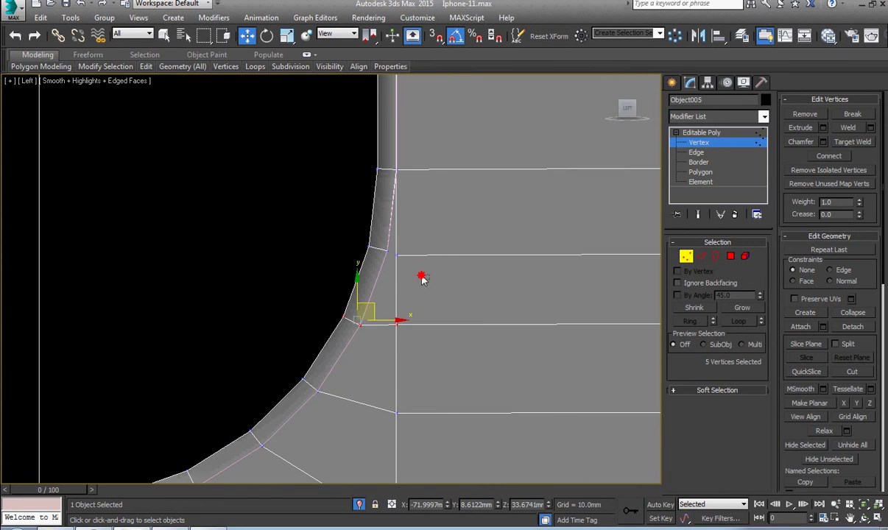
scroll(391, 317, "down", 3)
scroll(244, 383, "up", 2)
mouse_move(271, 333)
middle_mouse_down()
mouse_move(214, 312)
mouse_move(322, 426)
middle_mouse_up()
Add three edge loops on the left side and connect the selected vertices to the corner.
key("alt+c")
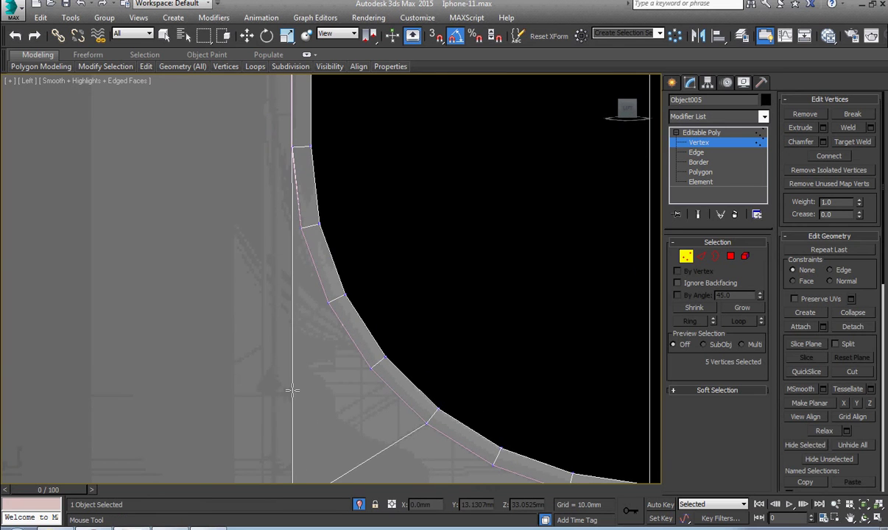
scroll(293, 390, "down", 3)
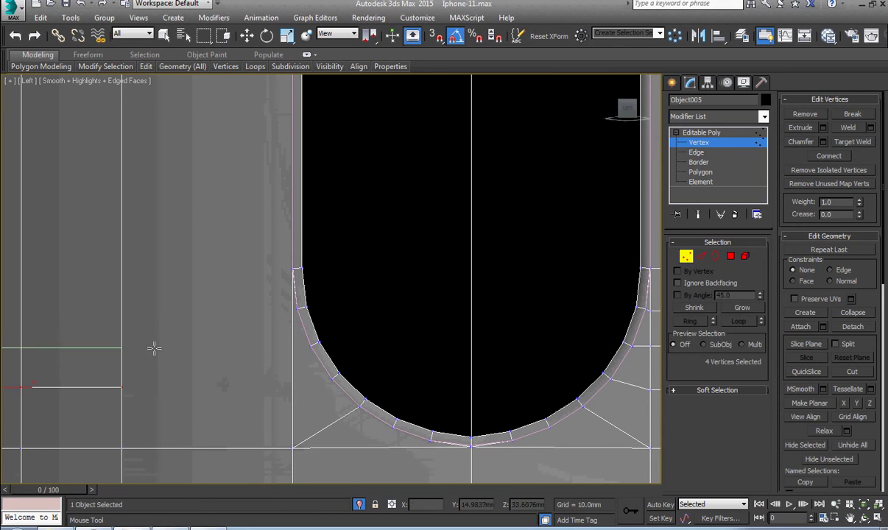
left_click(182, 275)
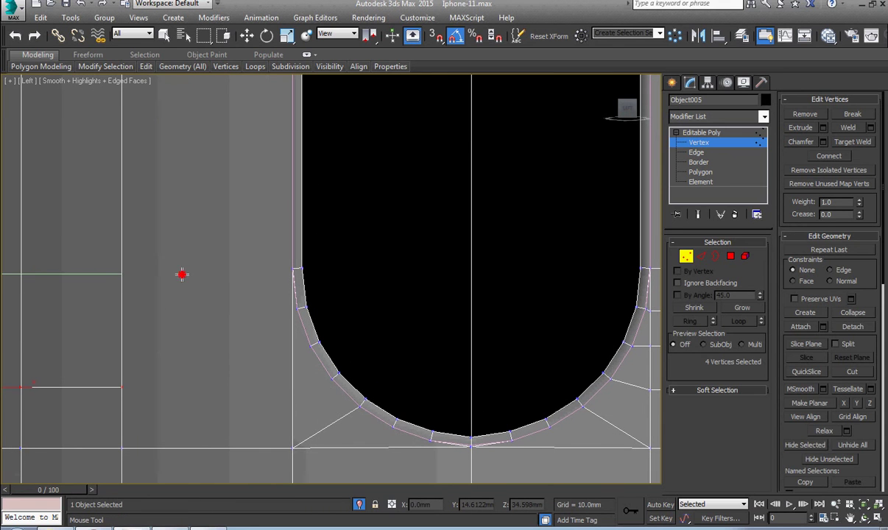
left_click(177, 318)
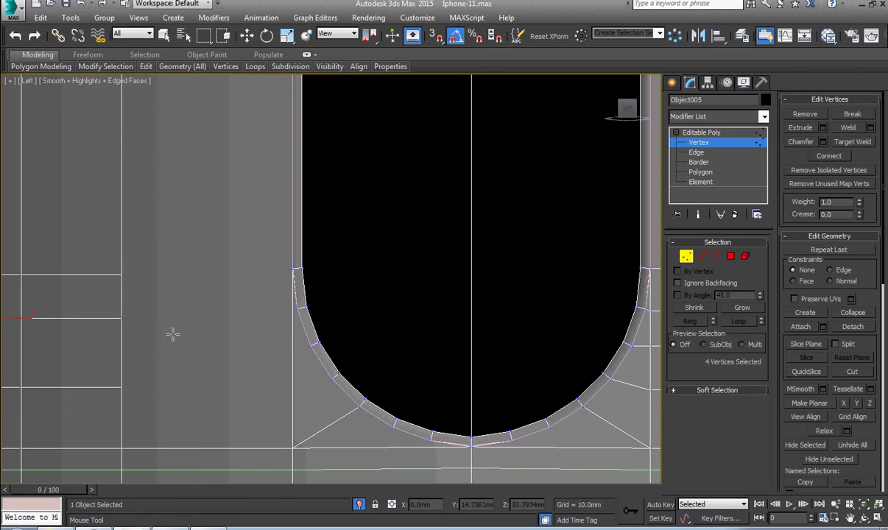
left_click(131, 358)
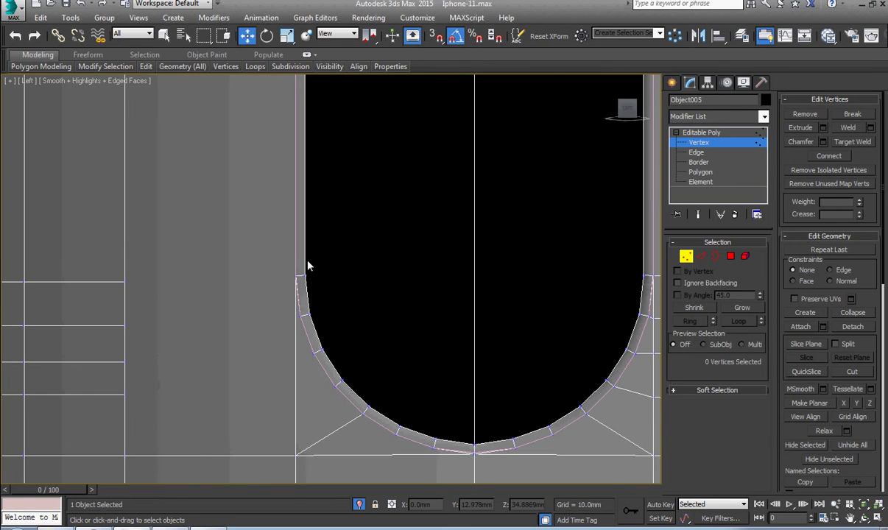
left_click_drag(70, 305, 72, 306)
key("ctrl+shift+e")
With snapping on, cut an edge from the corner vertex to the left vertical line.
left_click(337, 305)
scroll(182, 351, "up", 3)
key("alt+c")
key("s")
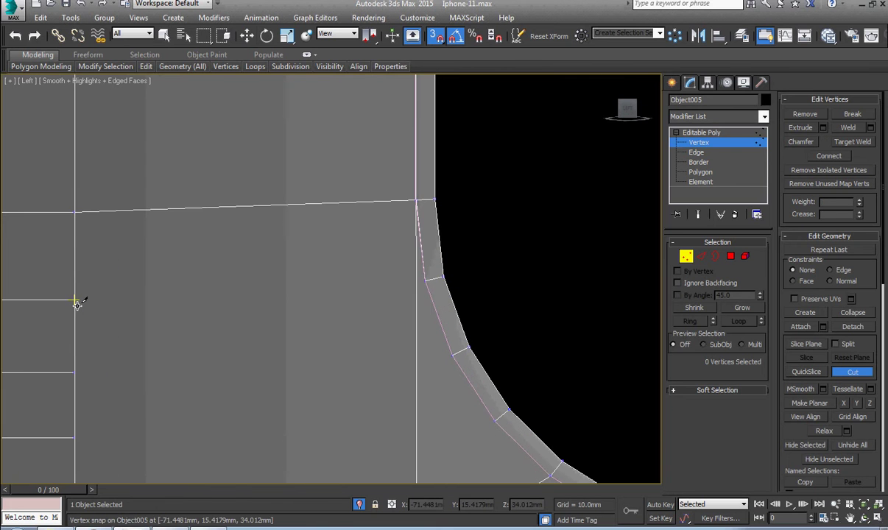
left_click(427, 280)
left_click(74, 300)
Cut further edges linking the curve vertices to the left line.
middle_click_drag(225, 380, 236, 343)
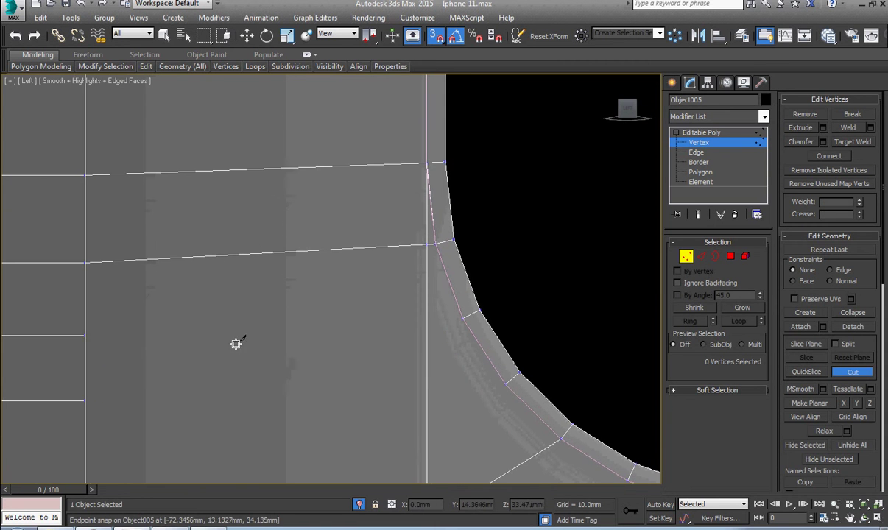
left_click(463, 318)
scroll(457, 295, "down", 2)
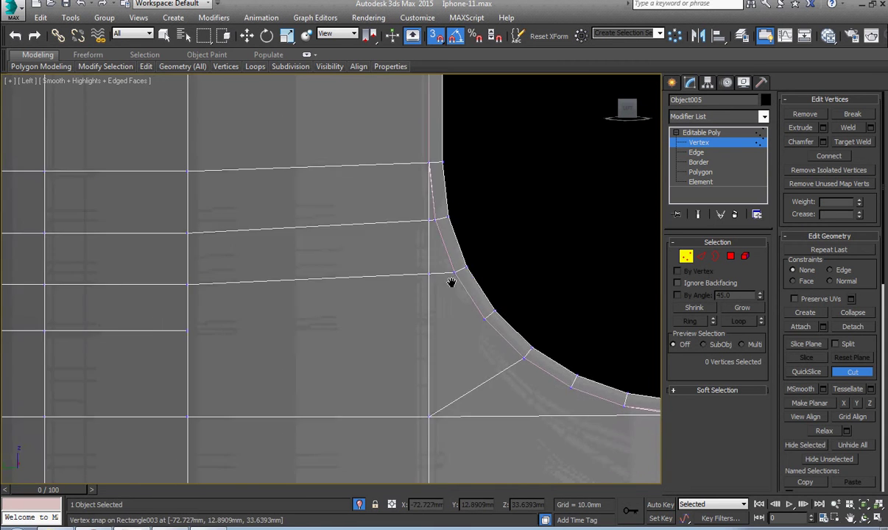
left_click(184, 330)
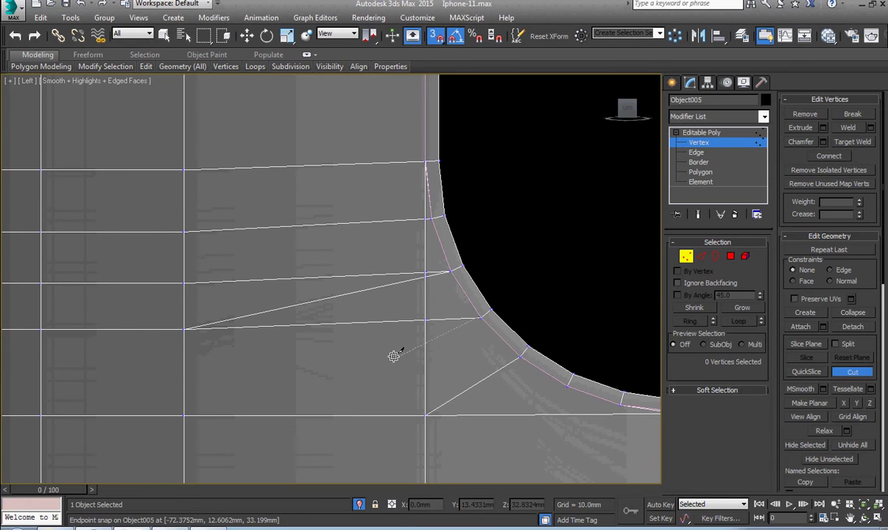
scroll(394, 356, "up", 1)
scroll(341, 337, "up", 2)
key("2")
key("w")
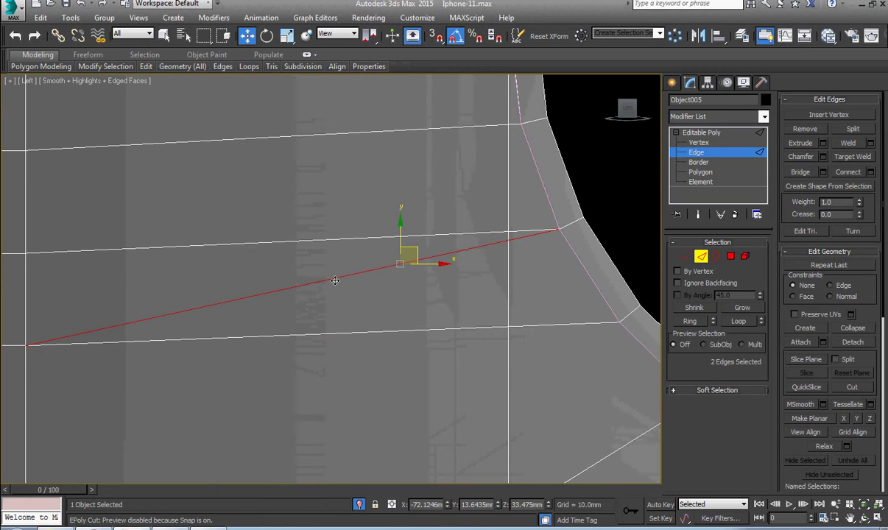
Add a vertical edge loop through the rounded end of the cutout.
key("ctrl+r")
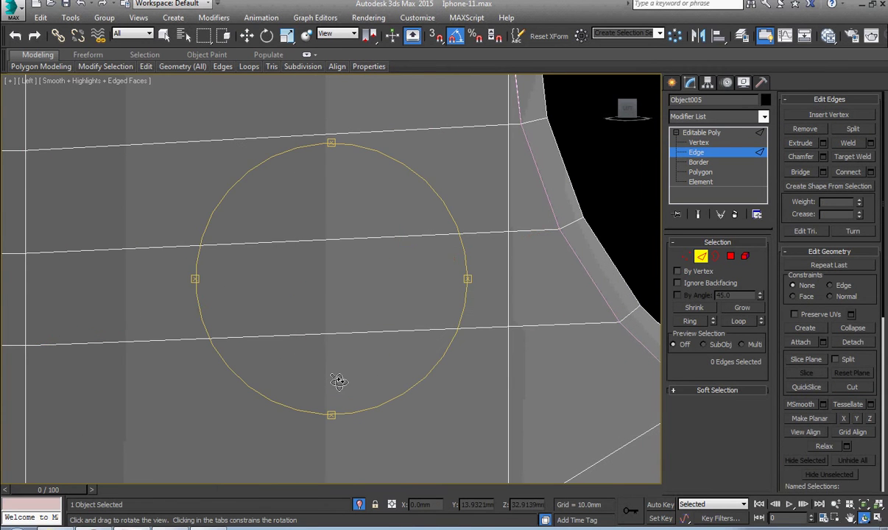
scroll(341, 381, "up", 2)
scroll(359, 400, "up", 2)
middle_click_drag(313, 324, 414, 353)
scroll(414, 354, "up", 2)
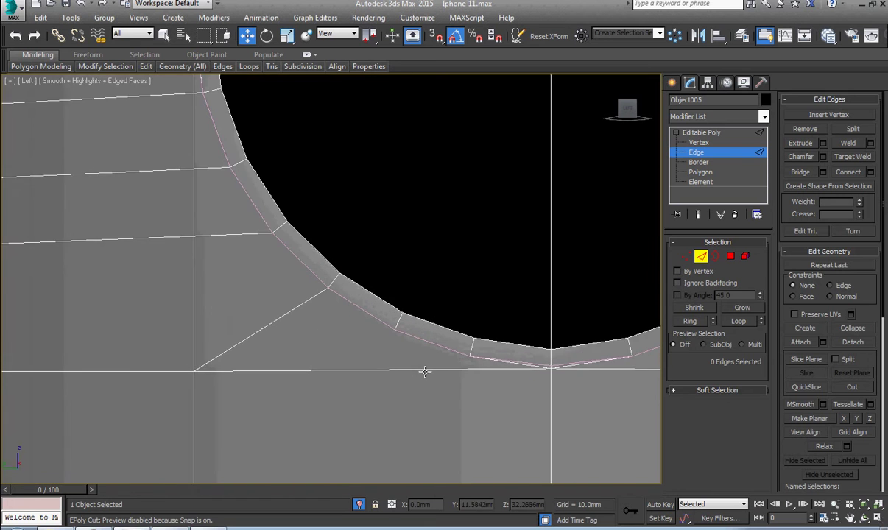
scroll(388, 355, "up", 2)
key("alt+c")
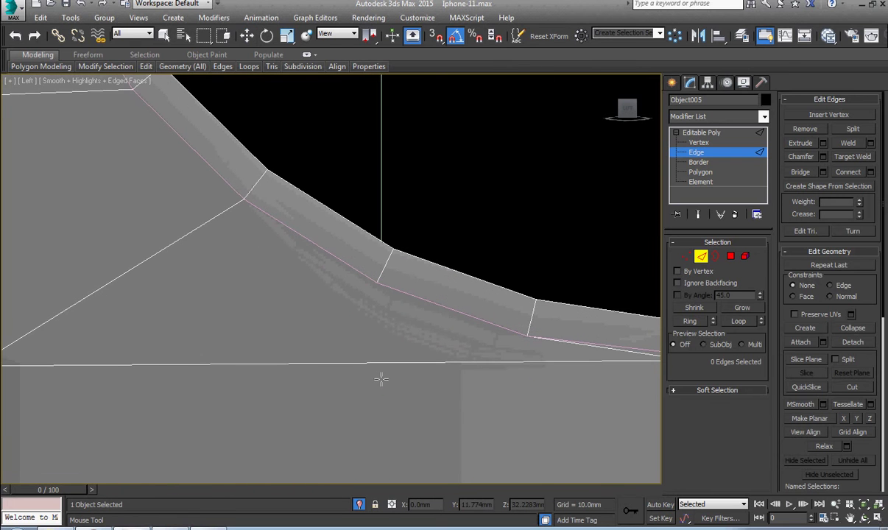
left_click(381, 373)
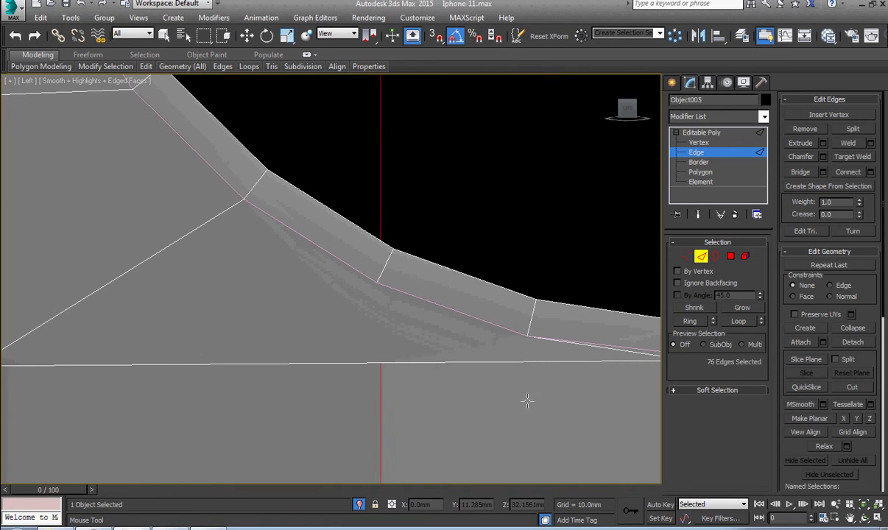
middle_click_drag(549, 389, 539, 391)
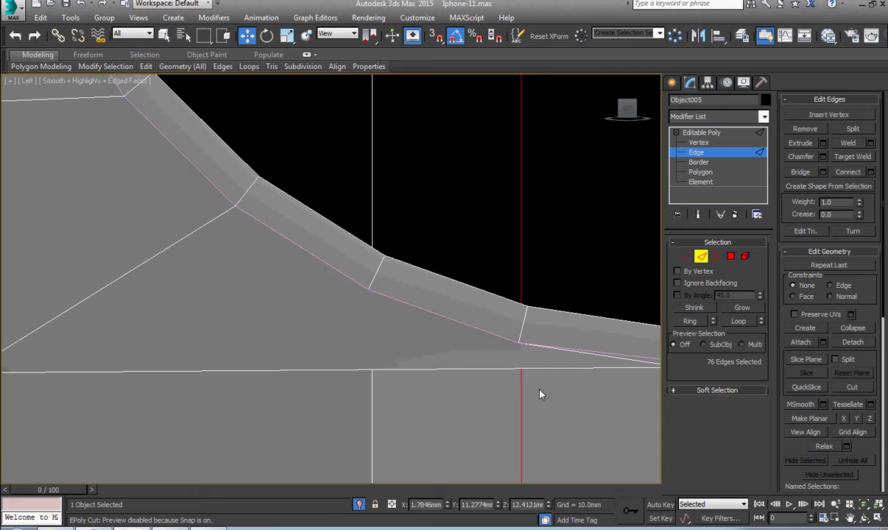
In Vertex mode, select the vertex at the bottom of the arc.
key("1")
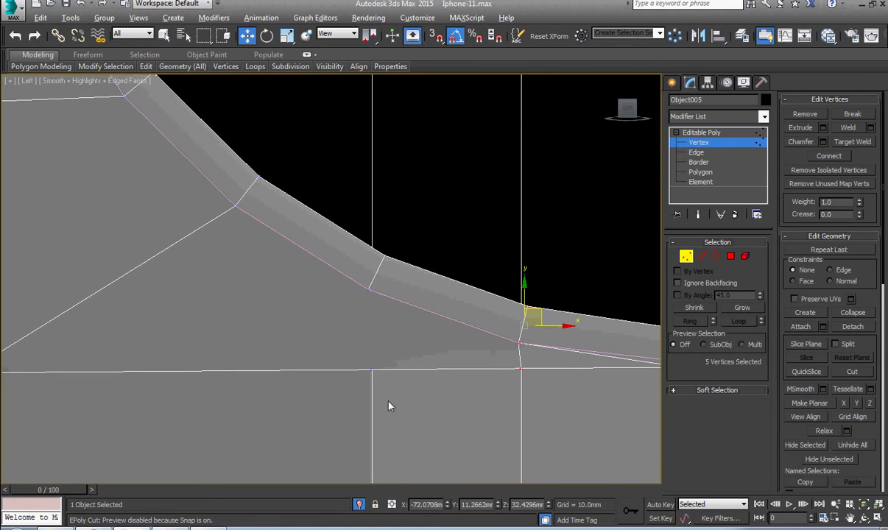
scroll(383, 390, "down", 3)
scroll(377, 357, "down", 3)
mouse_move(376, 357)
middle_mouse_down()
mouse_move(278, 368)
mouse_move(294, 384)
middle_mouse_up()
scroll(279, 371, "up", 5)
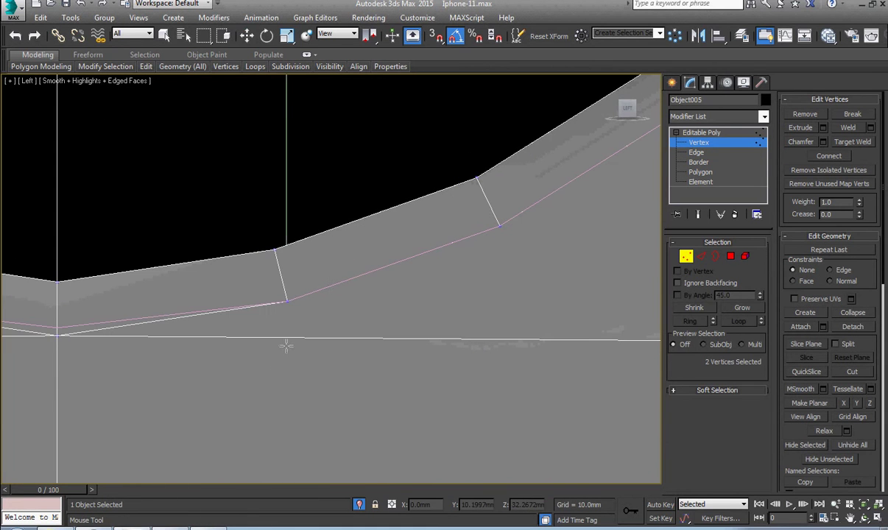
right_click(514, 351)
scroll(393, 377, "down", 3)
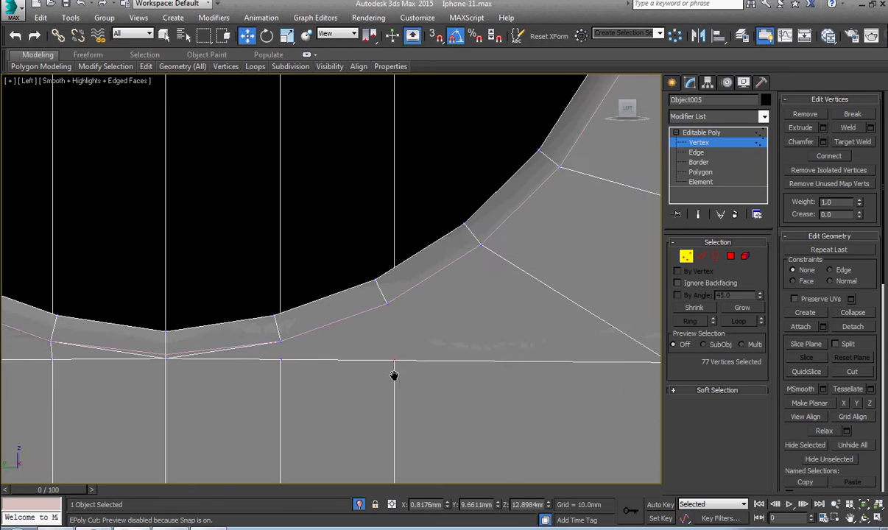
scroll(391, 354, "down", 3)
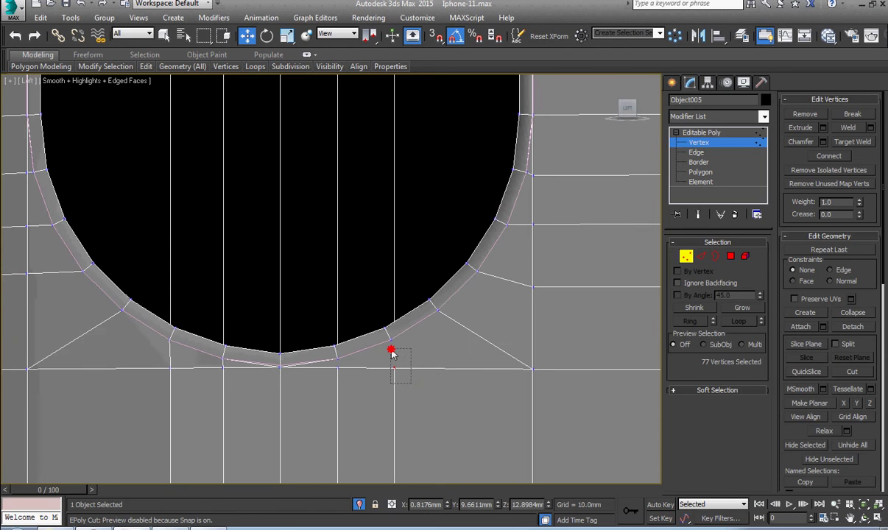
left_click(333, 356)
Select the vertices along the top of the arc and further left on it.
scroll(333, 380, "down", 4)
scroll(331, 251, "down", 2)
scroll(331, 250, "up", 2)
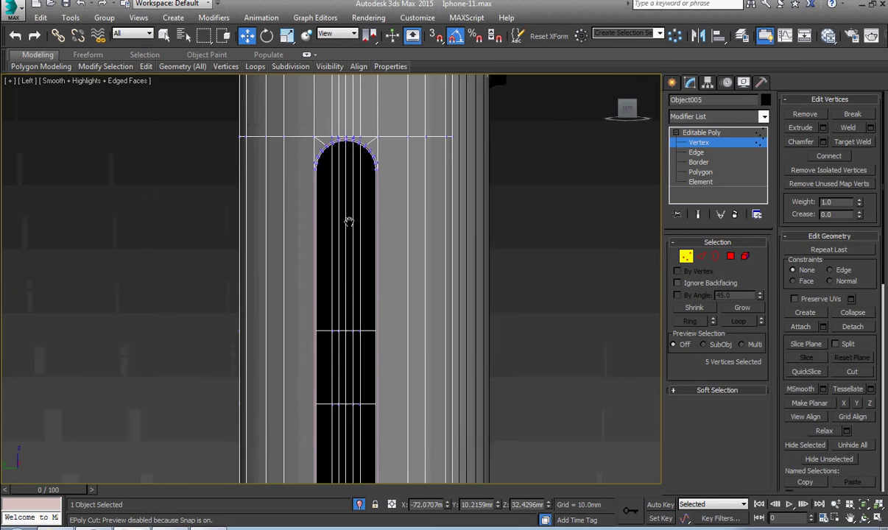
scroll(331, 250, "up", 2)
scroll(342, 210, "up", 3)
left_click_drag(371, 263, 413, 159)
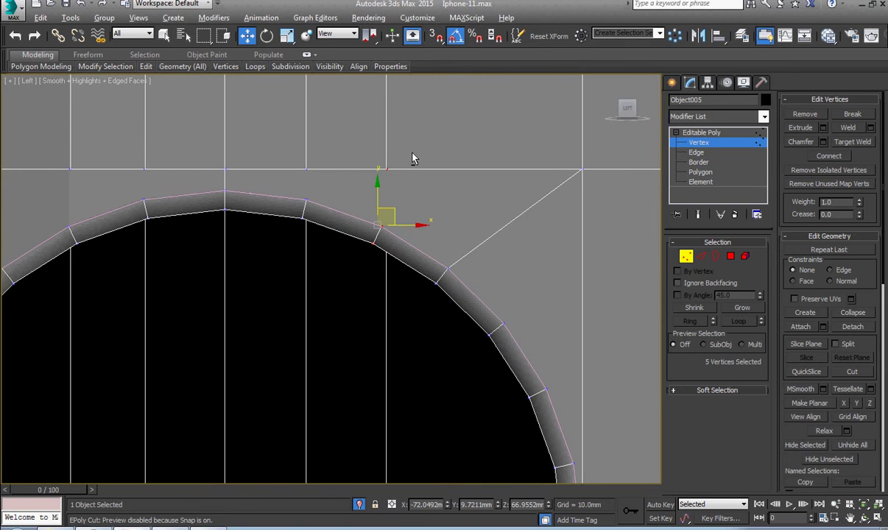
left_click_drag(287, 148, 287, 148)
left_click(145, 199)
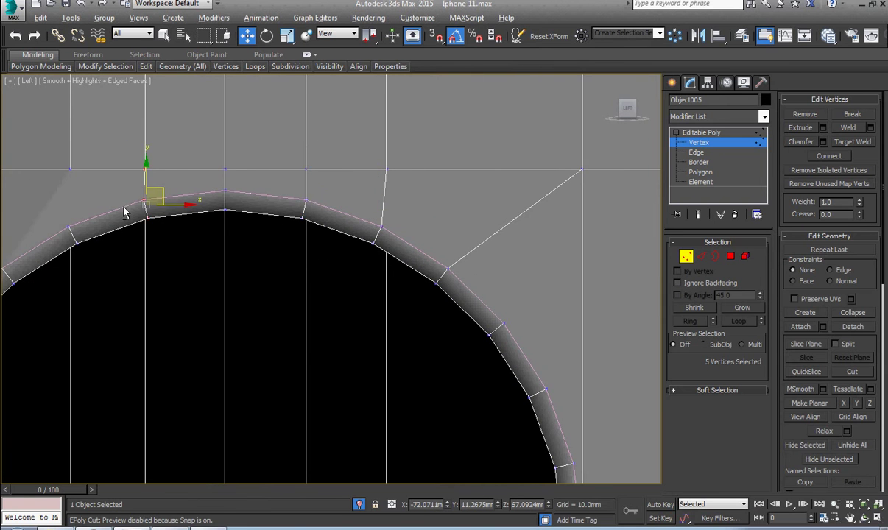
middle_click_drag(116, 194, 280, 278)
scroll(251, 243, "down", 3)
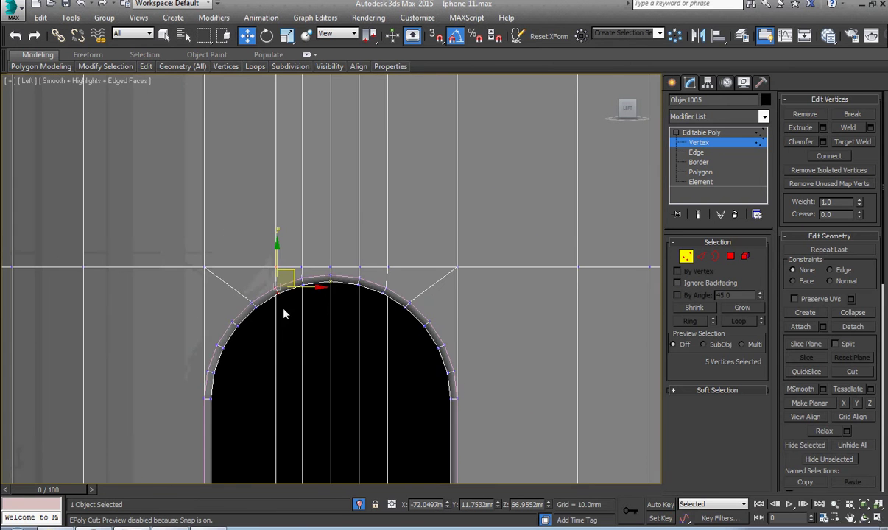
left_click_drag(287, 311, 310, 316)
scroll(320, 323, "up", 3)
Cut an edge ending on the side edge, then clear the vertex selection.
key("alt+c")
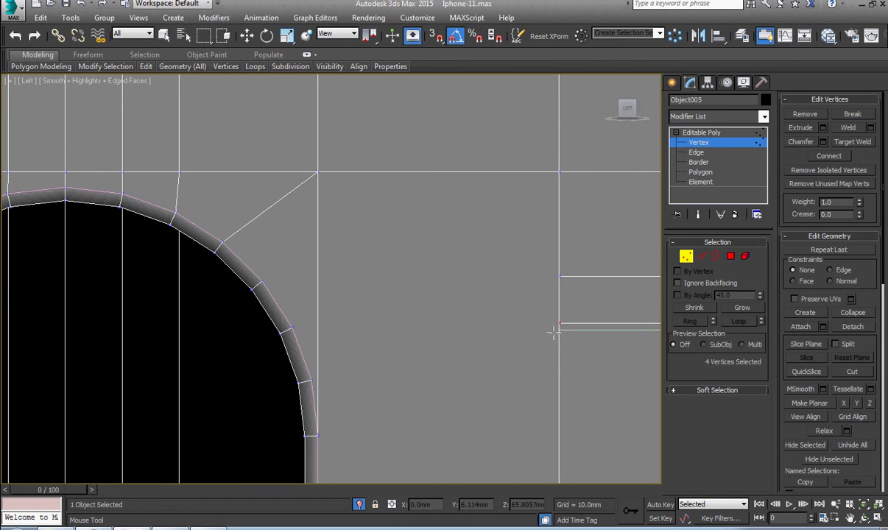
left_click(545, 434)
right_click(545, 434)
middle_click_drag(514, 407, 442, 354)
left_click_drag(190, 336, 158, 350)
left_click(612, 387)
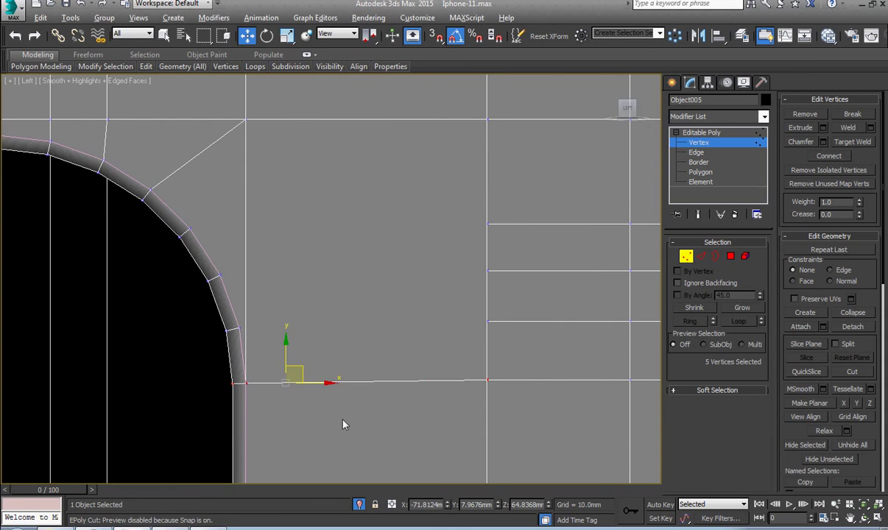
Cut three edges from the side vertices to the arch's outer rim.
middle_click_drag(343, 425, 348, 442)
key("alt+c")
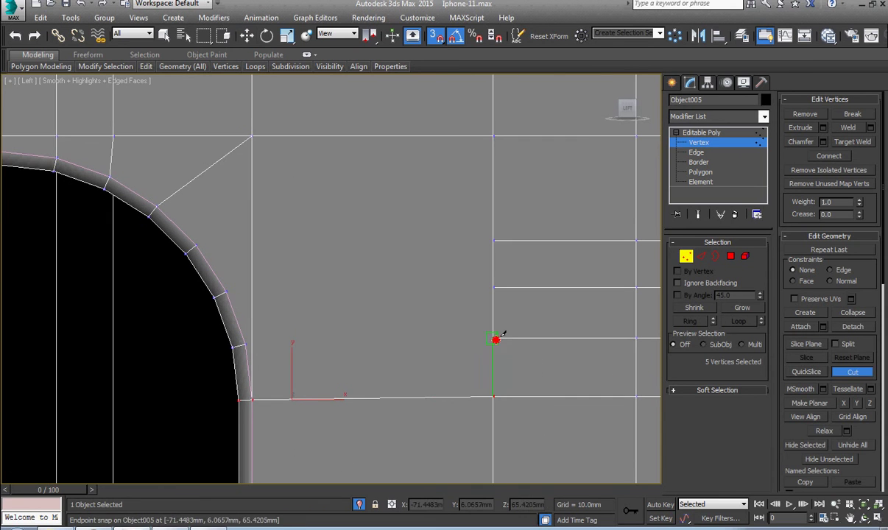
left_click(494, 339)
left_click(251, 344)
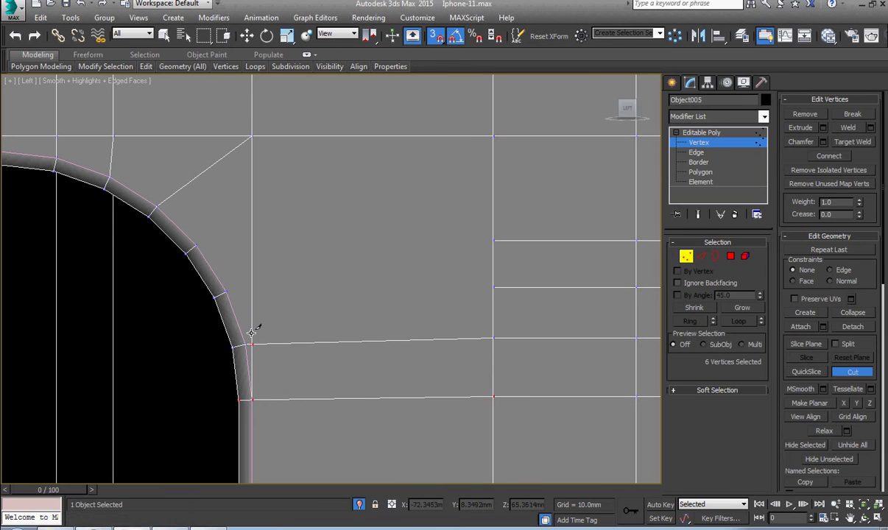
left_click(494, 287)
left_click(225, 292)
left_click(494, 240)
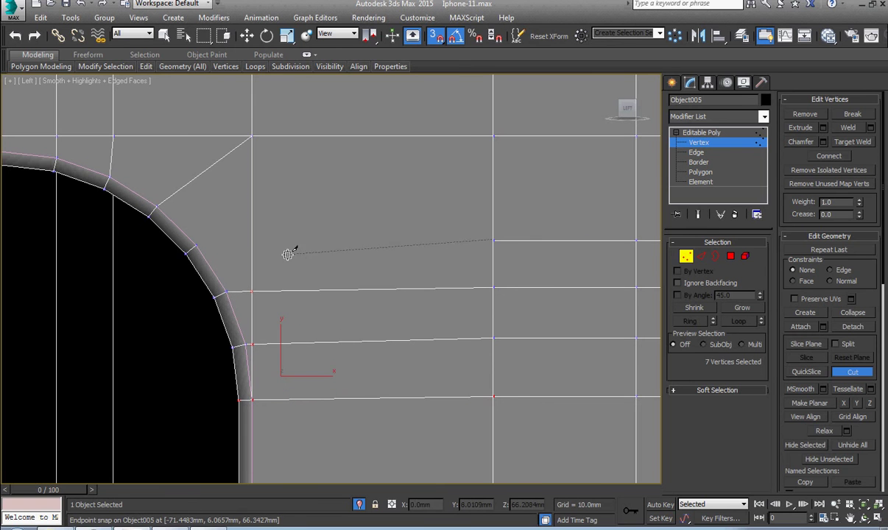
left_click(197, 245)
scroll(248, 248, "down", 2)
middle_click_drag(229, 230, 292, 315)
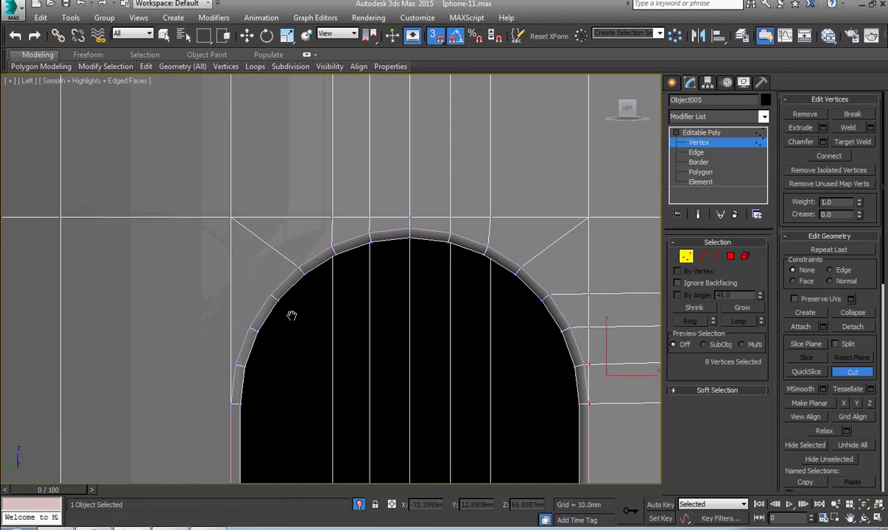
scroll(283, 324, "up", 1)
scroll(287, 331, "up", 1)
right_click(302, 346)
On the arch's left side, cut an edge from a left vertex to the rim.
middle_click_drag(309, 353, 424, 354)
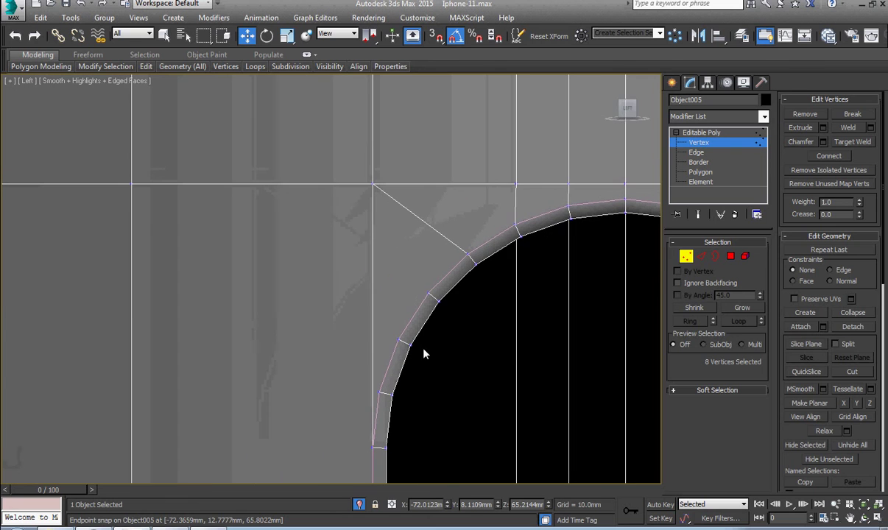
key("alt+c")
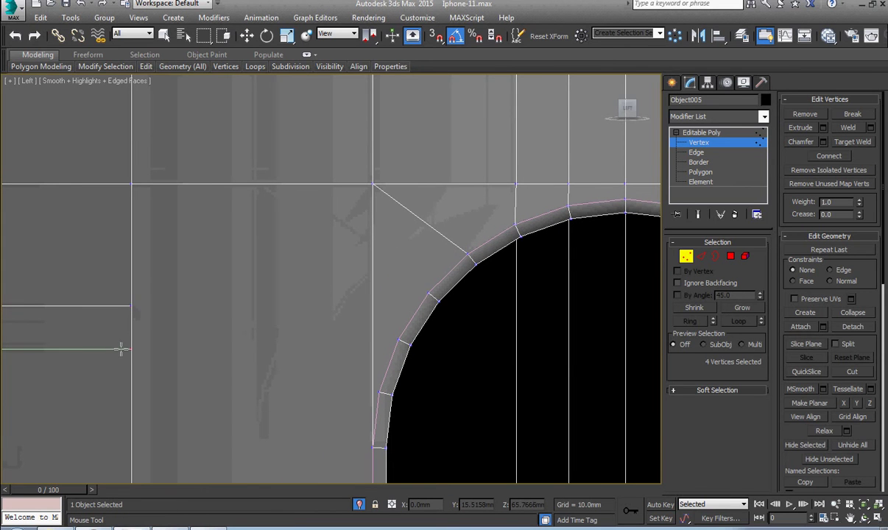
left_click(131, 396)
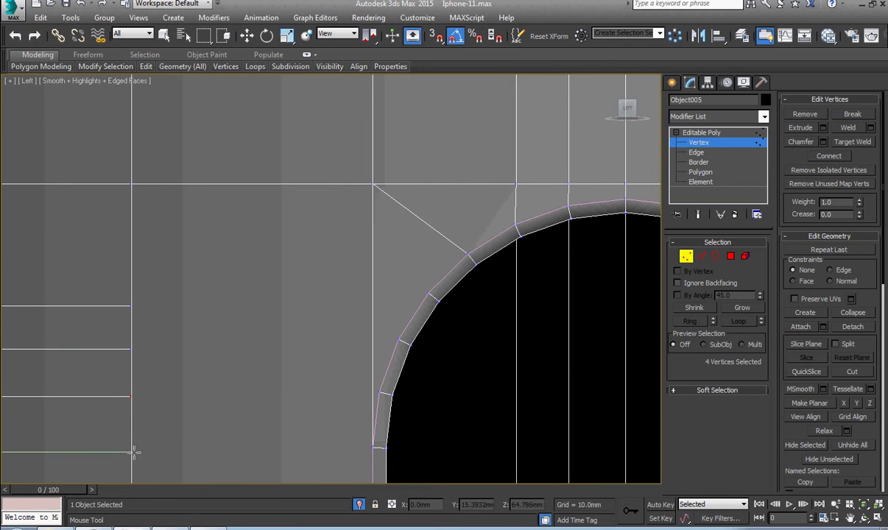
middle_click_drag(126, 422, 132, 440)
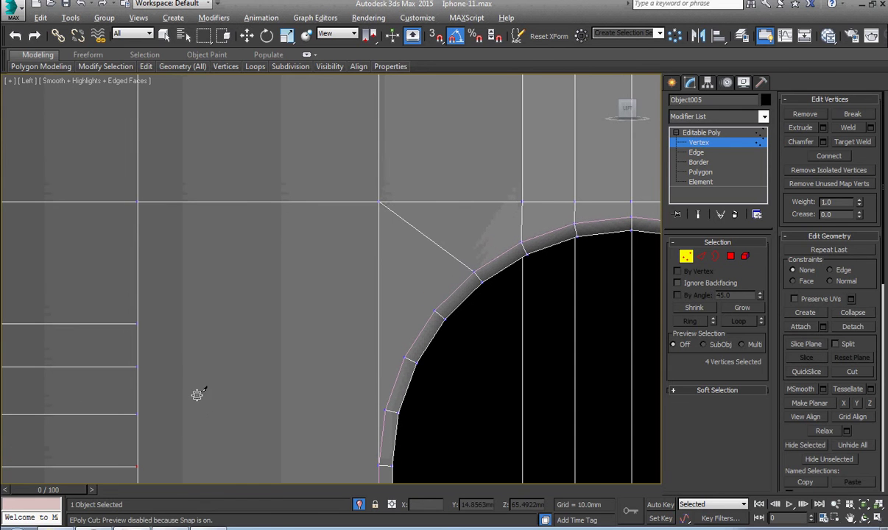
left_click(139, 324)
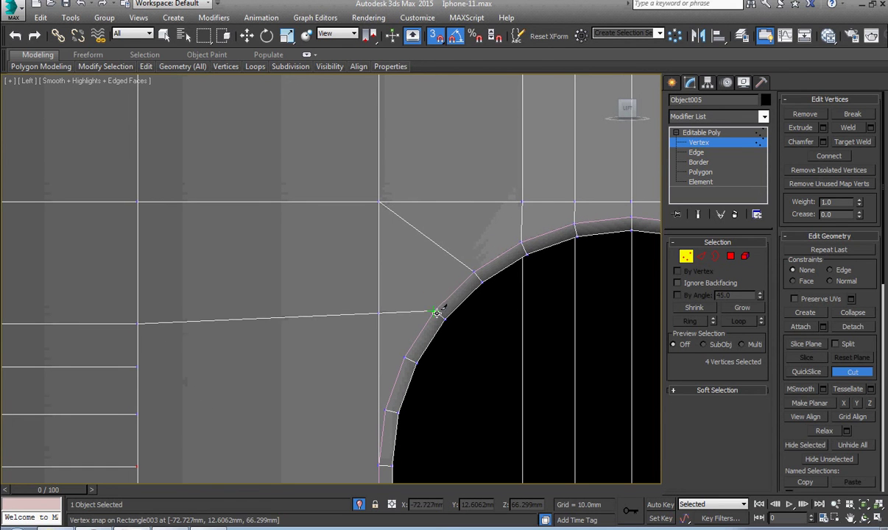
left_click(436, 313)
right_click(436, 312)
Cut a second edge from a lower left vertex to the rim and the lower arc vertex.
left_click(137, 366)
left_click(406, 359)
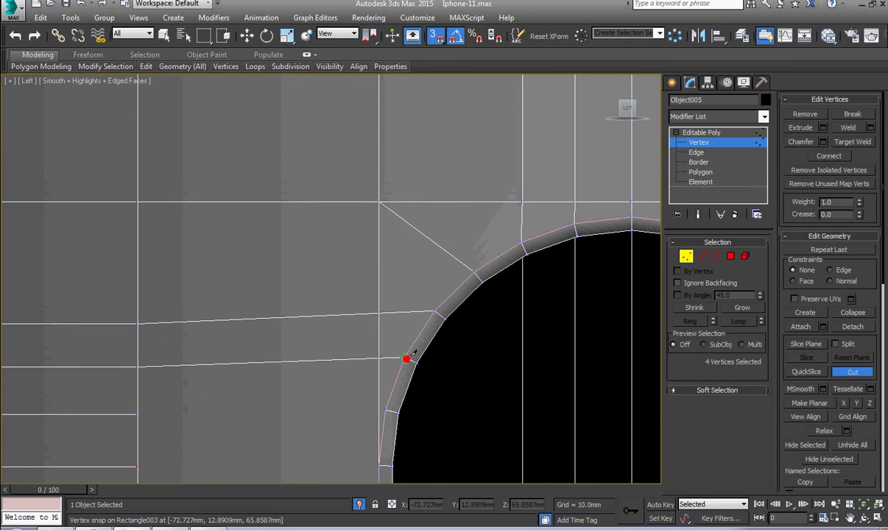
middle_click_drag(234, 439, 274, 335)
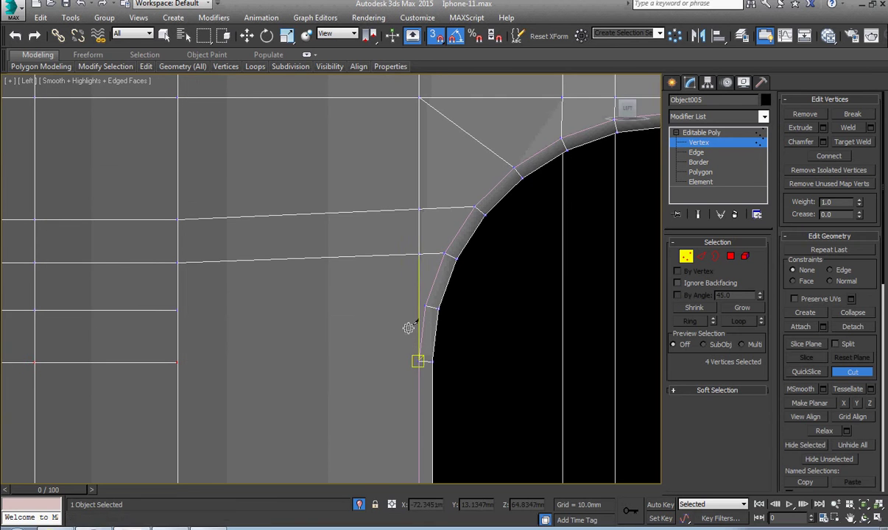
left_click(425, 310)
scroll(421, 397, "up", 2)
scroll(419, 384, "up", 2)
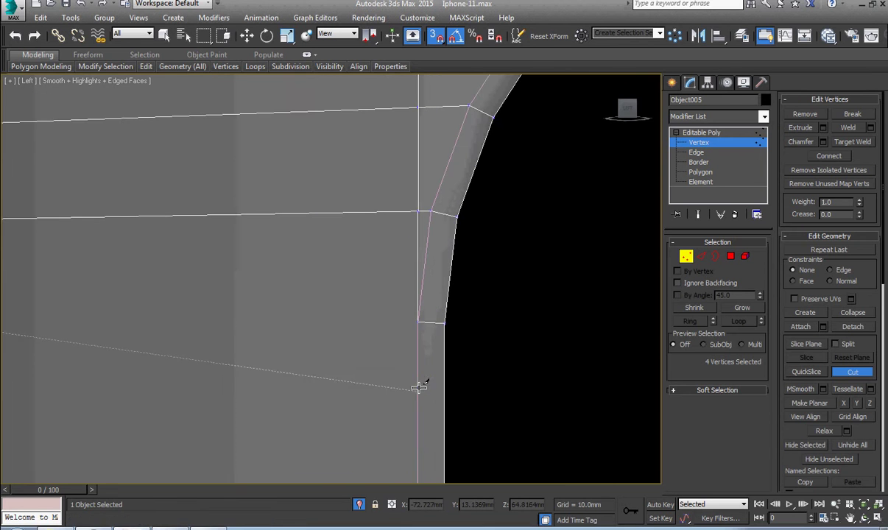
scroll(420, 328, "up", 10)
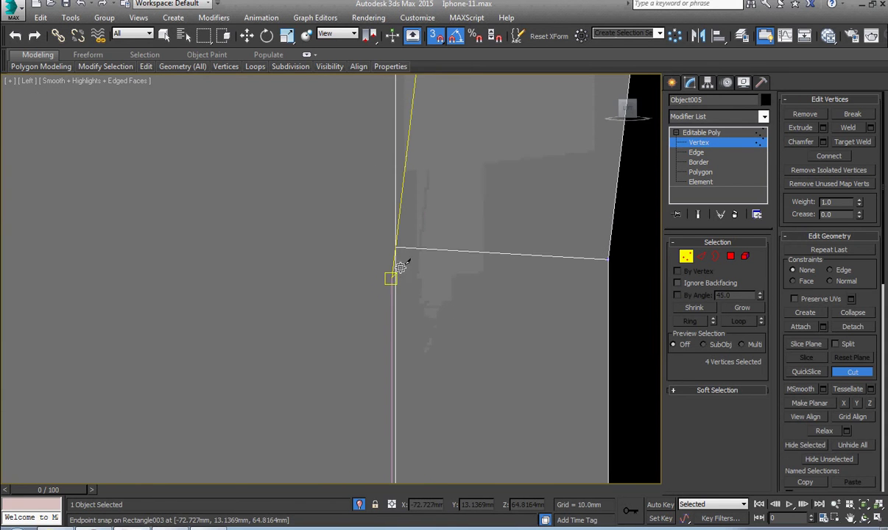
scroll(396, 249, "down", 3)
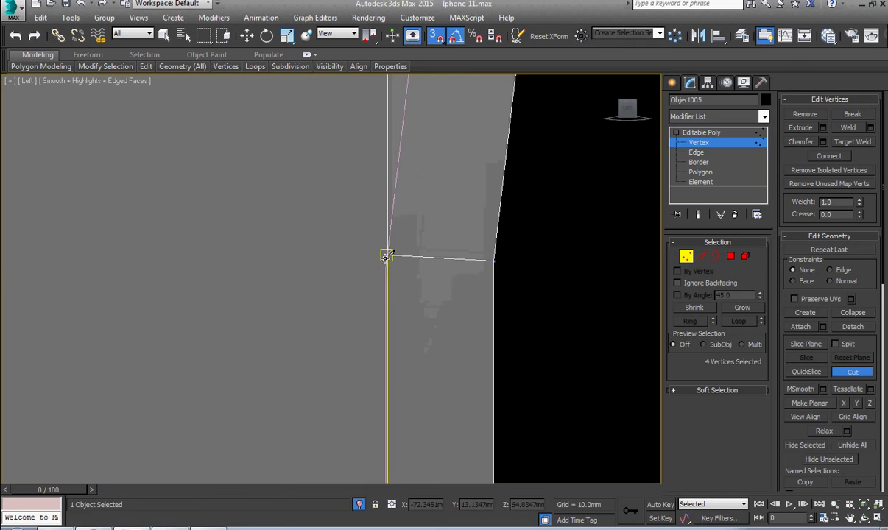
left_click(387, 255)
key("w")
Exit vertex editing and orbit to review the finished arch cutout.
scroll(334, 366, "down", 5)
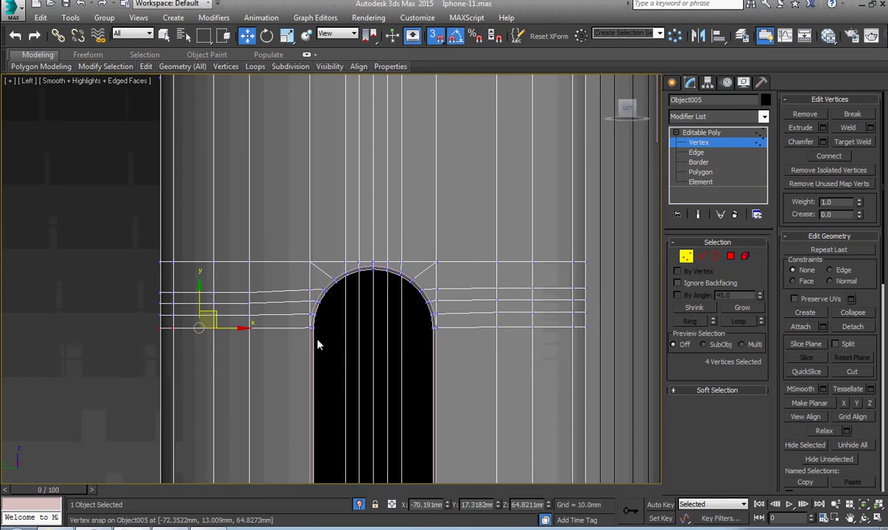
middle_click_drag(345, 374, 378, 346)
scroll(379, 345, "down", 3)
mouse_move(361, 277)
middle_mouse_down()
mouse_move(376, 214)
mouse_move(411, 335)
mouse_move(374, 315)
mouse_move(396, 390)
mouse_move(406, 361)
mouse_move(393, 231)
middle_mouse_up()
scroll(374, 315, "up", 5)
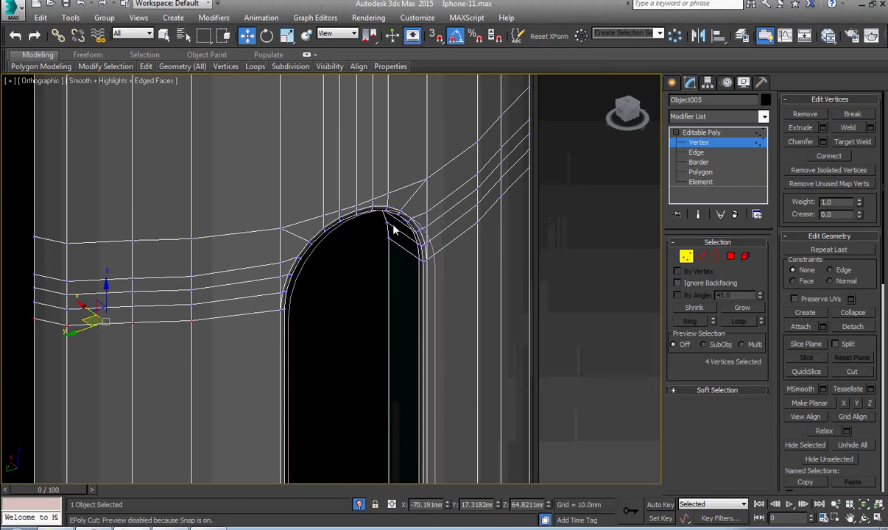
left_click(711, 145)
scroll(405, 313, "down", 5)
mouse_move(404, 313)
middle_mouse_down()
mouse_move(367, 358)
mouse_move(218, 347)
mouse_move(399, 325)
middle_mouse_up()
Select the Rectangle003 button shape and convert it to an Editable Poly.
key("f")
left_click(446, 307)
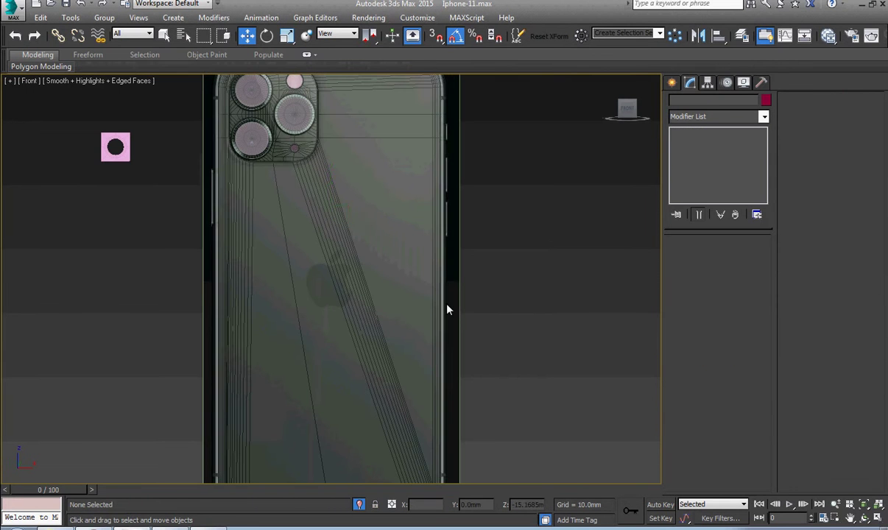
scroll(445, 291, "up", 2)
scroll(179, 280, "up", 3)
scroll(175, 294, "up", 2)
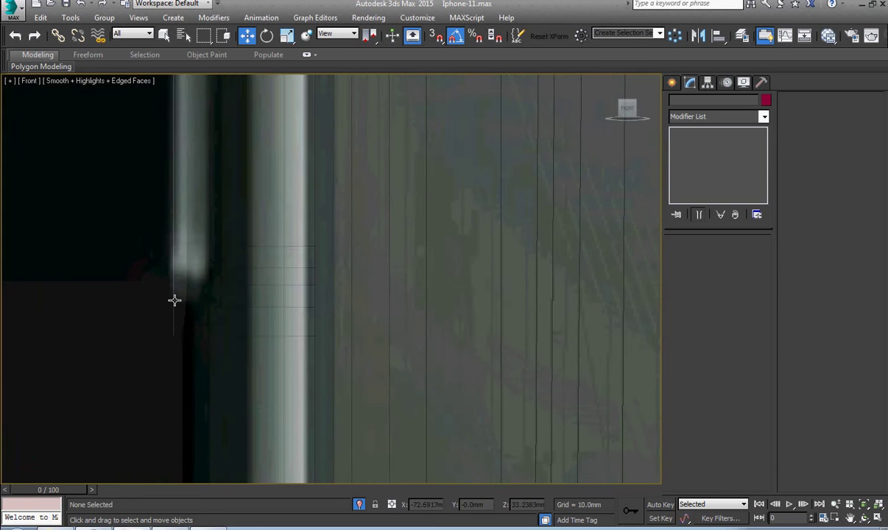
left_click(174, 303)
mouse_move(173, 310)
middle_mouse_down("alt")
mouse_move(258, 330)
mouse_move(312, 383)
mouse_move(349, 403)
middle_mouse_up("alt")
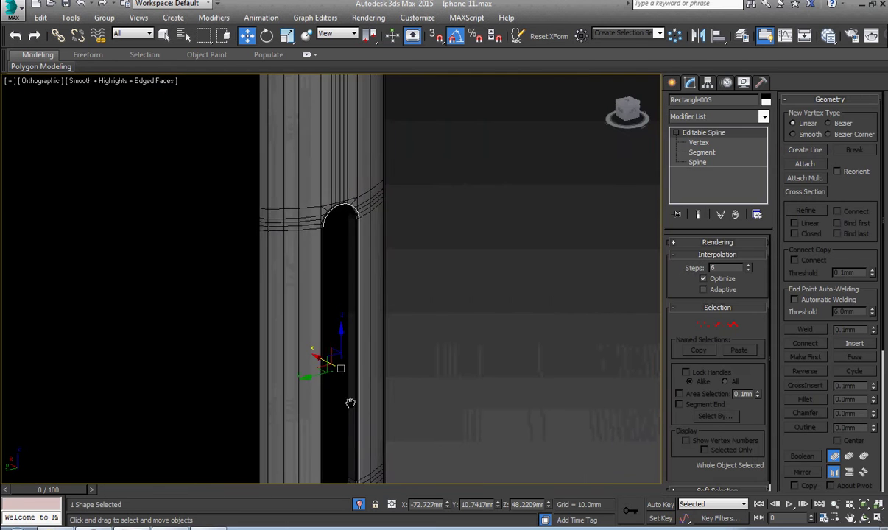
scroll(345, 192, "up", 3)
middle_click_drag(345, 193, 352, 252)
scroll(351, 251, "up", 3)
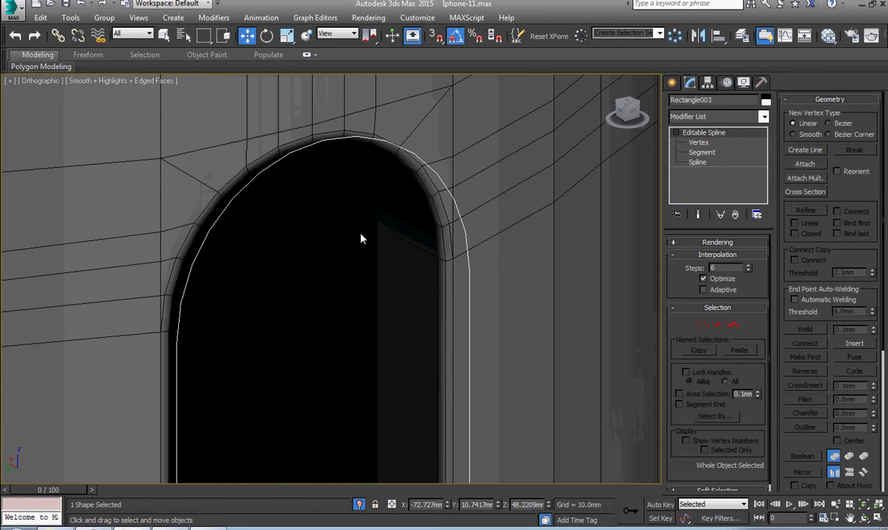
right_click(373, 195)
mouse_move(503, 327)
left_click(546, 338)
Inset the button's polygon face by about 0.255mm to leave a thin rim.
middle_click_drag(529, 337, 376, 357, "alt")
key("4")
left_click(305, 337)
middle_click_drag(306, 337, 325, 294, "alt")
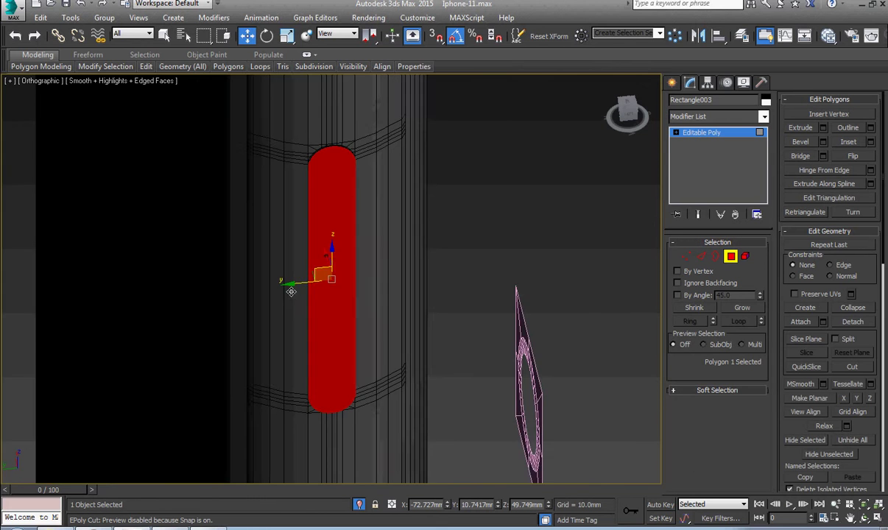
scroll(324, 295, "up", 4)
middle_click_drag(345, 104, 345, 211)
scroll(345, 211, "up", 3)
right_click(341, 200)
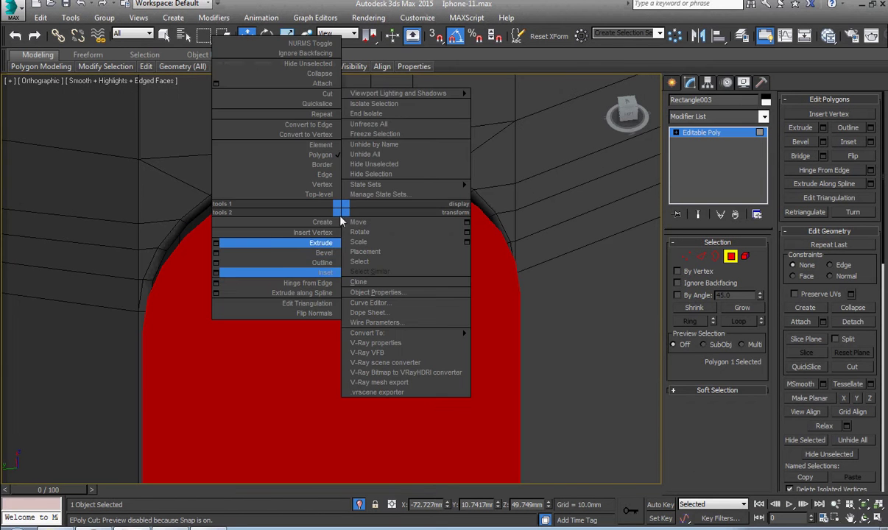
left_click(224, 276)
left_click_drag(332, 307, 325, 287)
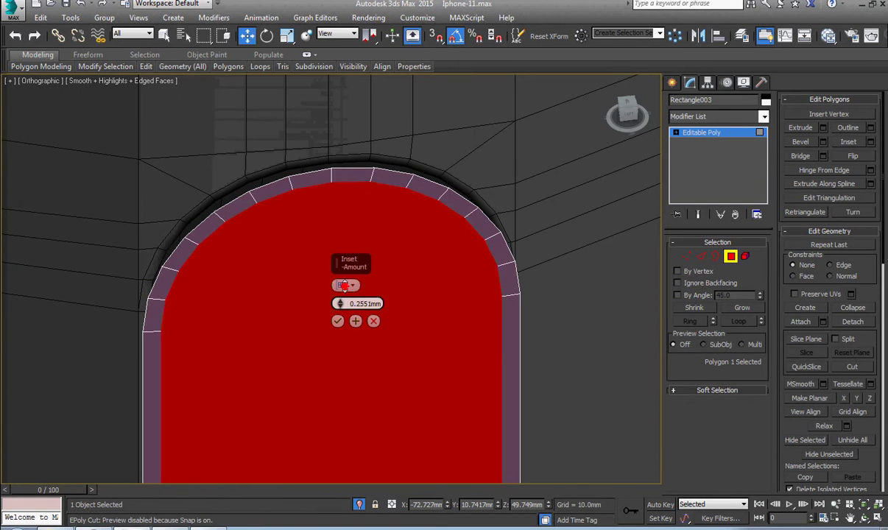
left_click(337, 321)
Switch to the Left view to review the inset button.
key("l")
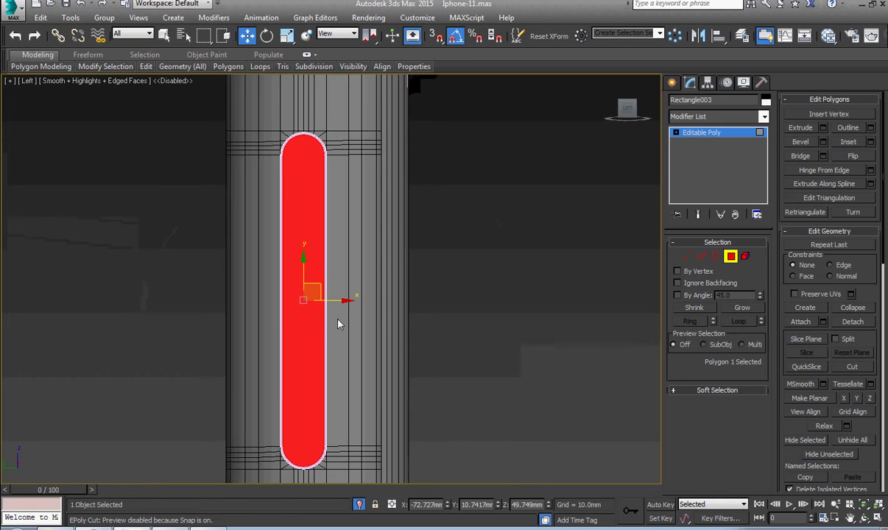
scroll(339, 321, "down", 3)
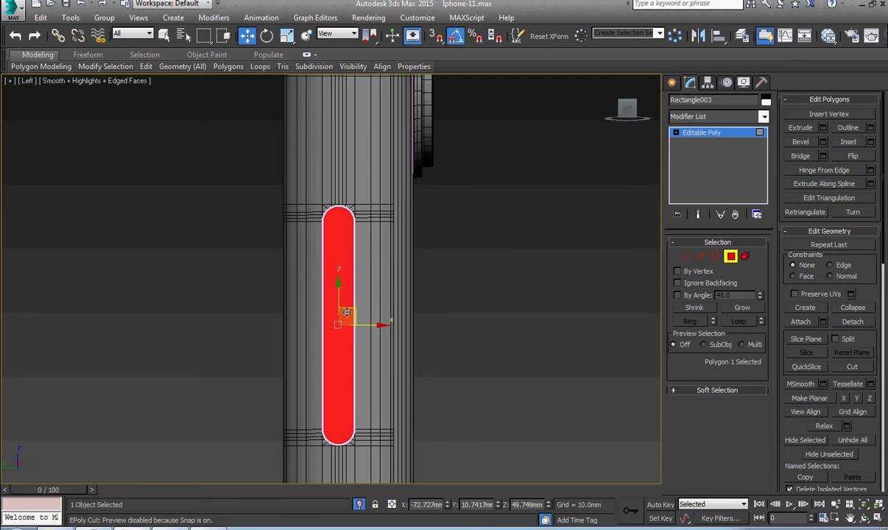
scroll(361, 280, "up", 1)
In Vertex mode, connect opposite vertex pairs across the top arch with horizontal edges.
scroll(360, 279, "up", 5)
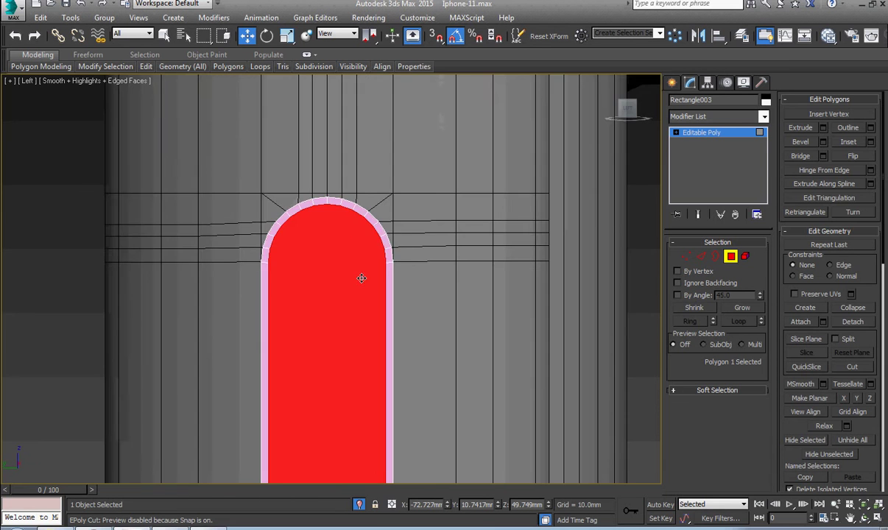
scroll(361, 278, "up", 2)
key("1")
left_click_drag(486, 288, 161, 255)
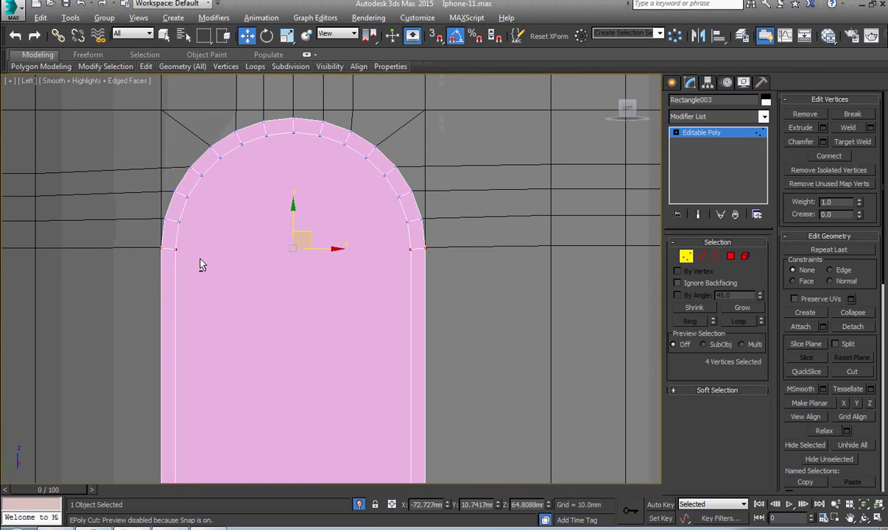
middle_click_drag(199, 260, 205, 303)
left_click_drag(330, 266, 470, 257)
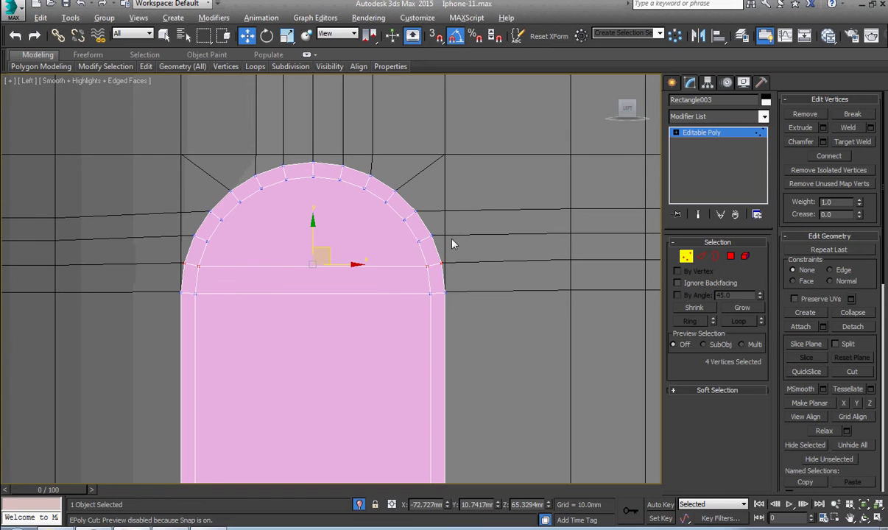
Connect the matching vertex pairs across the button's bottom rounded end.
scroll(311, 439, "down", 2)
scroll(327, 399, "down", 3)
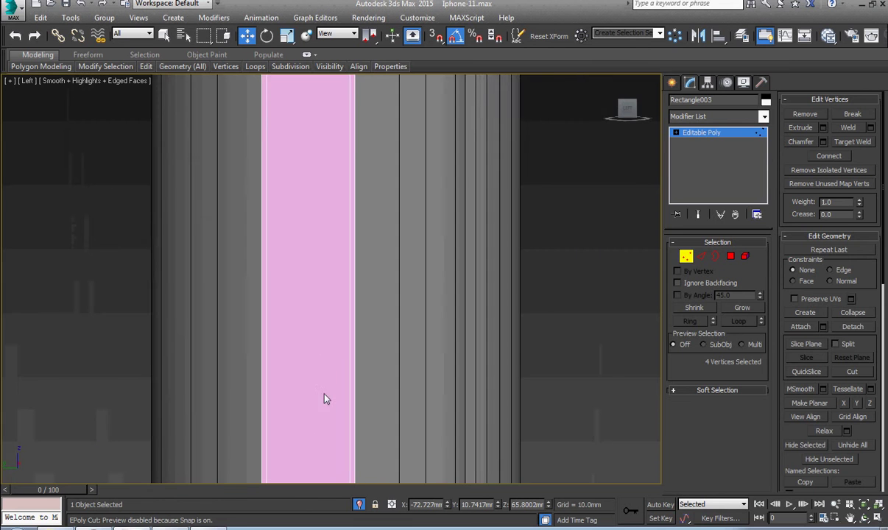
middle_click_drag(327, 399, 321, 272)
scroll(319, 273, "up", 5)
scroll(373, 324, "up", 2)
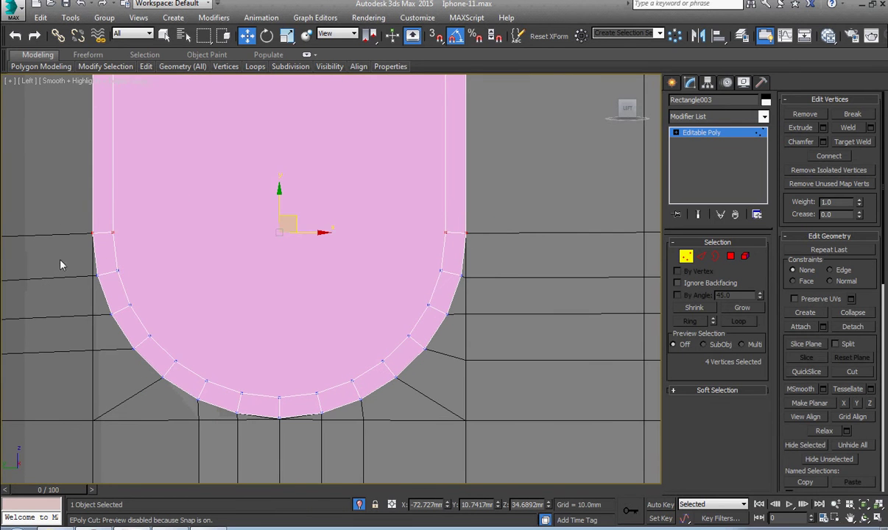
mouse_move(398, 287)
left_mouse_down()
mouse_move(476, 281)
mouse_move(109, 323)
mouse_move(429, 344)
mouse_move(161, 368)
left_mouse_up()
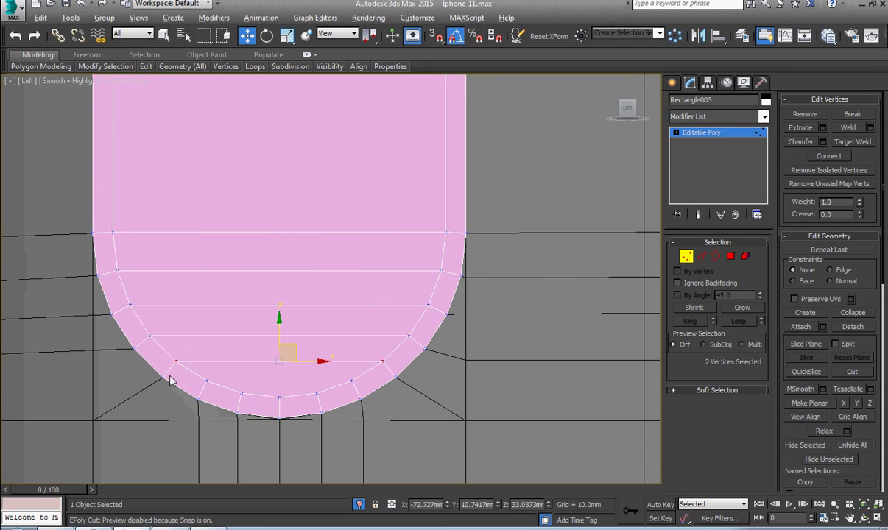
left_click_drag(366, 385, 366, 385)
scroll(309, 361, "up", 2)
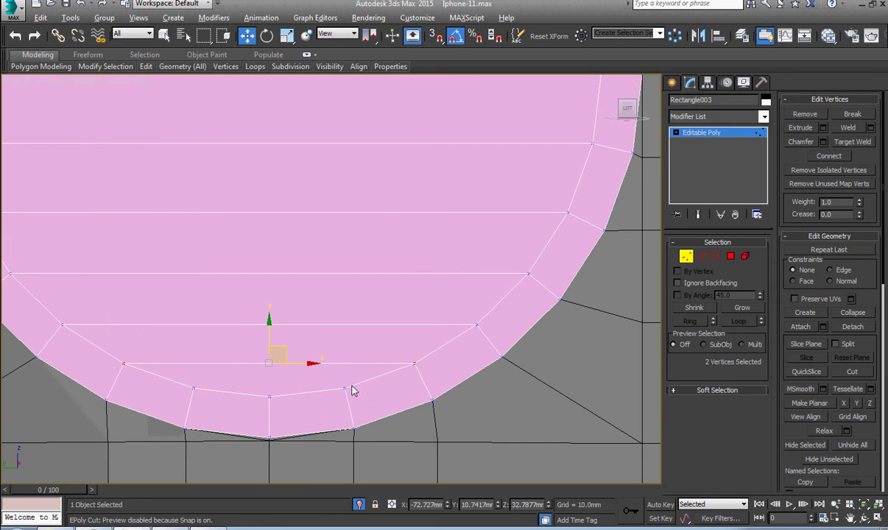
left_click_drag(186, 396, 187, 394)
scroll(190, 392, "down", 3)
scroll(226, 301, "down", 2)
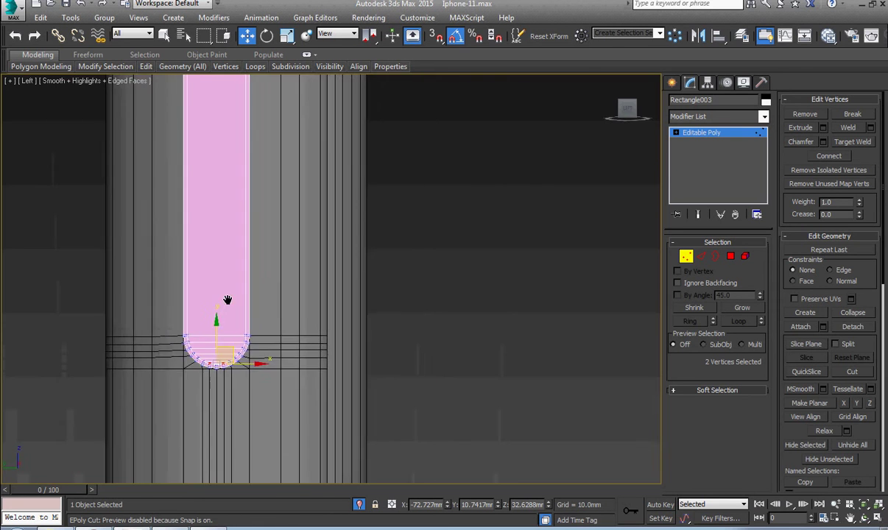
scroll(275, 386, "down", 2)
Exit vertex editing to the object level and frame the whole button.
left_click(675, 133)
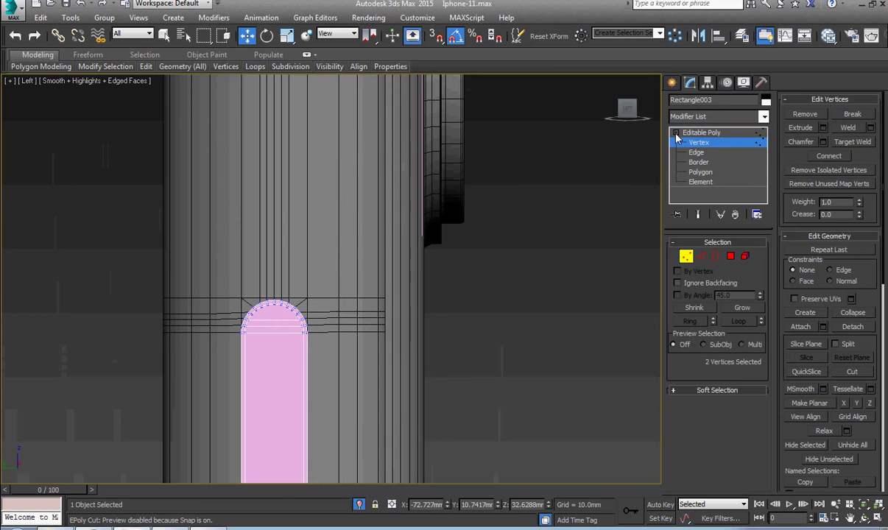
left_click(697, 142)
key("z")
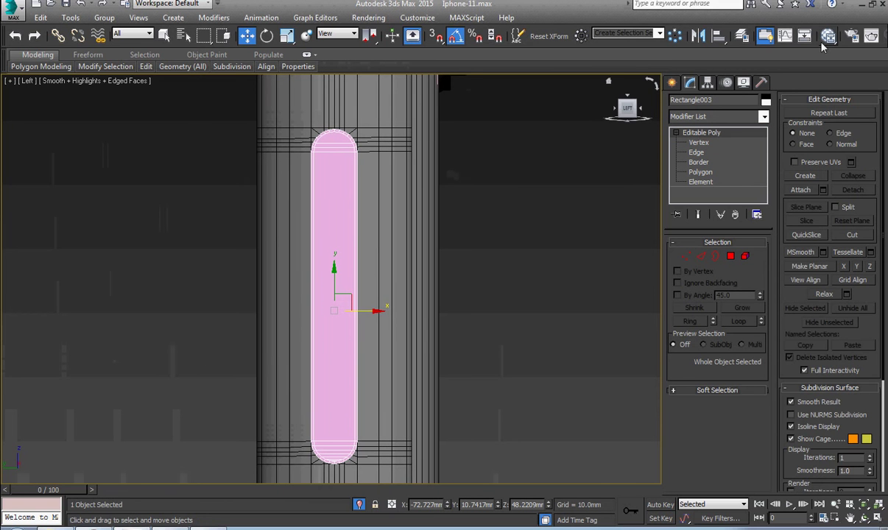
Add a Symmetry modifier to the button with Mirror Axis Y and Flip checked.
left_click_drag(823, 46, 720, 47)
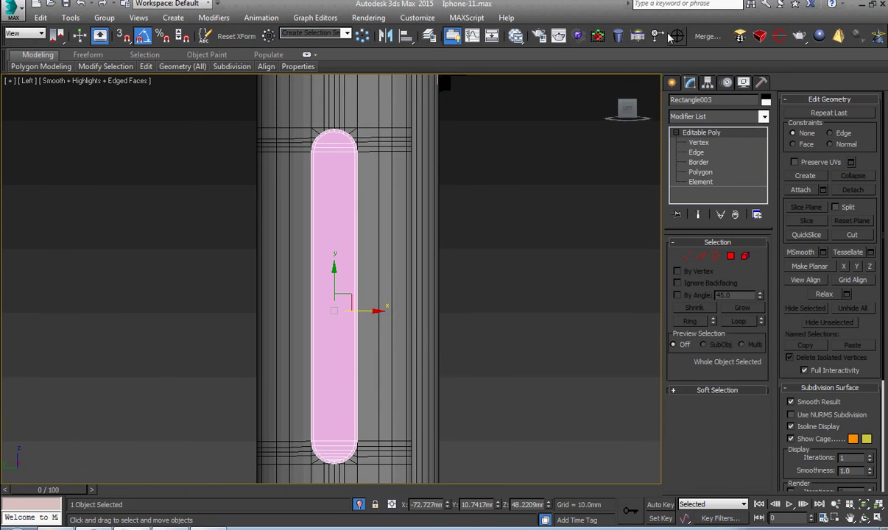
left_click(760, 38)
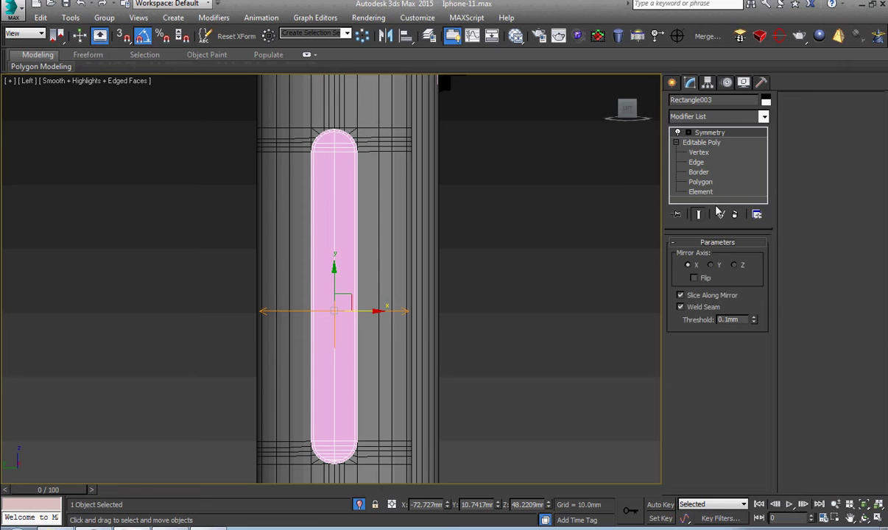
left_click(734, 266)
left_click(712, 265)
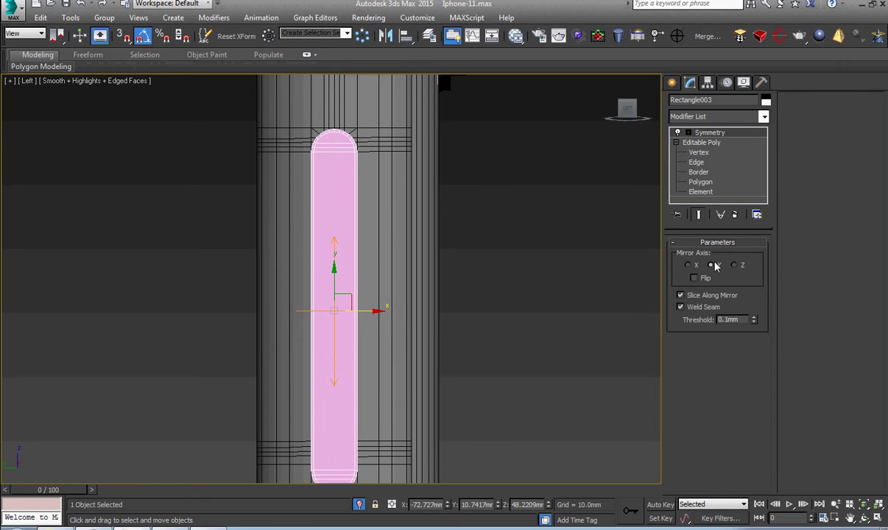
mouse_move(478, 254)
middle_mouse_down()
mouse_move(428, 250)
mouse_move(391, 231)
middle_mouse_up()
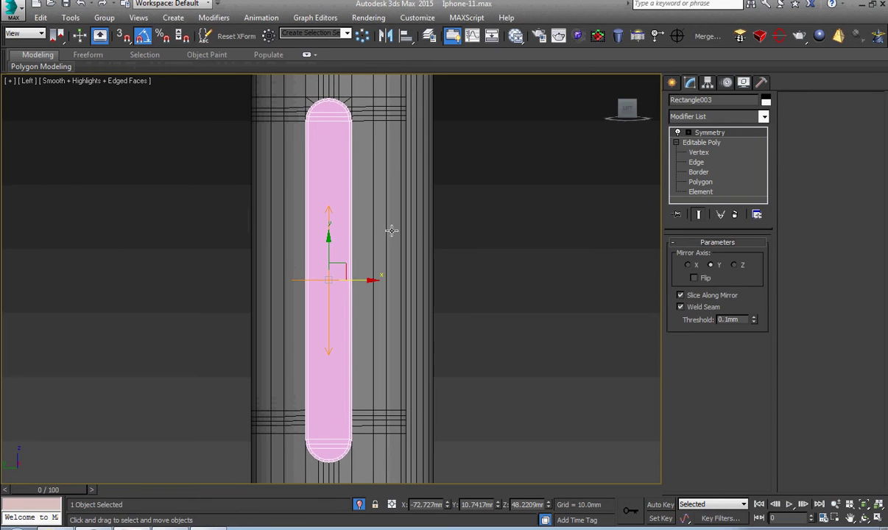
left_click(695, 279)
middle_click_drag(327, 259, 347, 297)
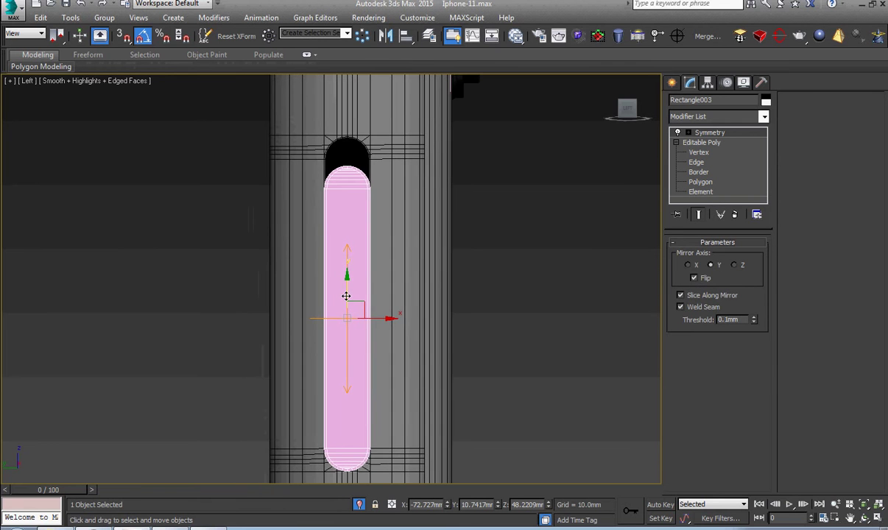
Move the mirror gizmo up so the top cap matches the arch.
left_click_drag(347, 278, 355, 274)
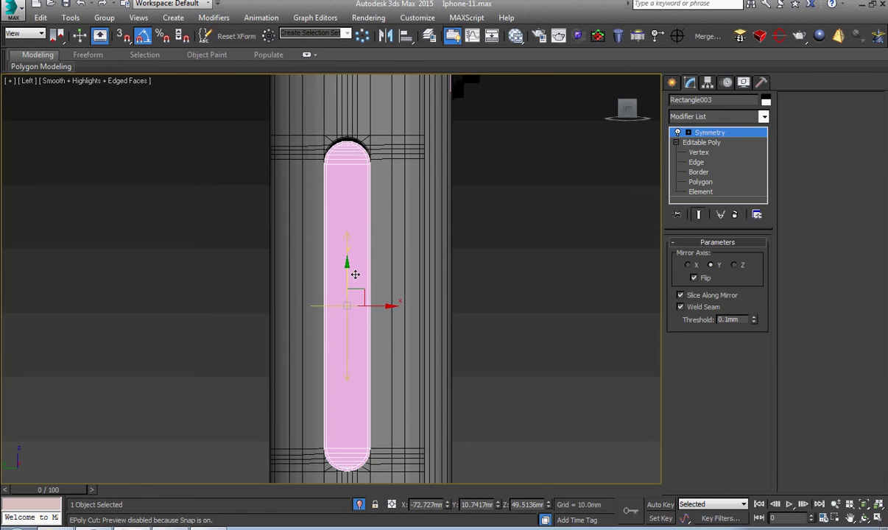
scroll(364, 203, "up", 5)
scroll(361, 211, "up", 2)
scroll(360, 212, "up", 2)
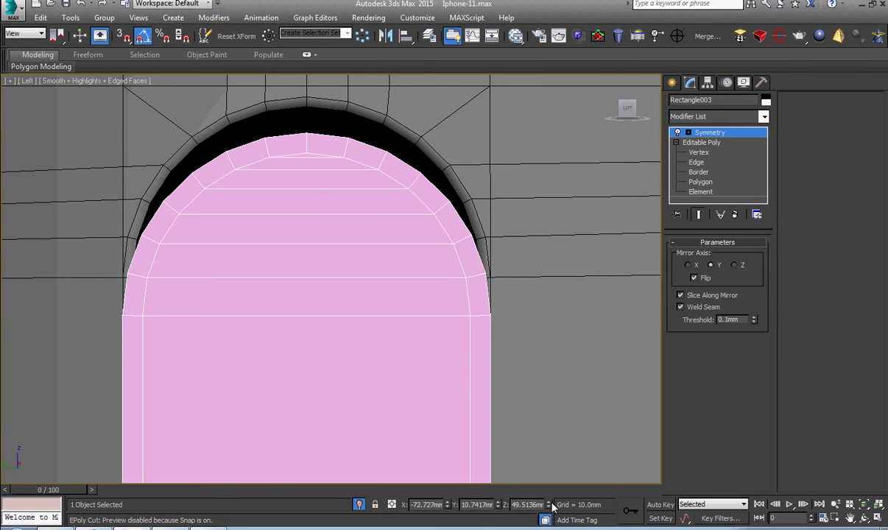
left_click_drag(549, 506, 550, 504)
scroll(392, 343, "down", 5)
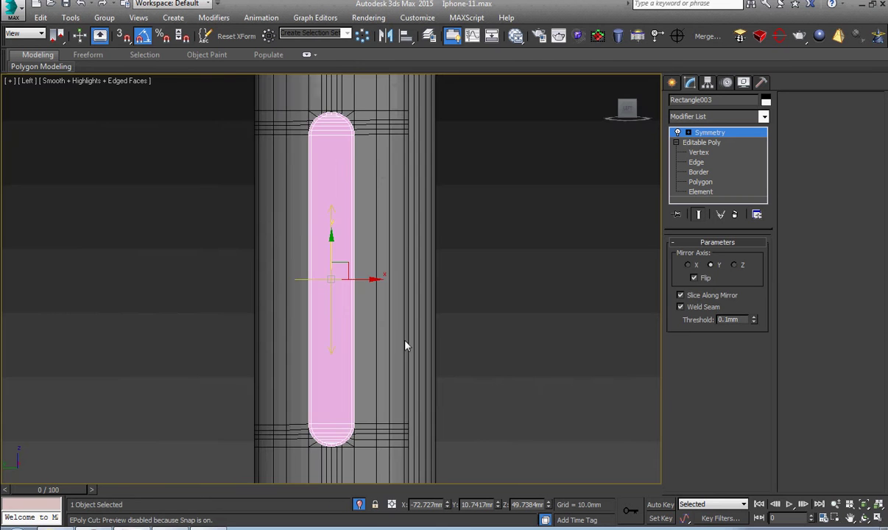
Collapse the mirrored button back to an Editable Poly.
middle_click_drag(407, 343, 328, 200, "alt")
right_click(328, 200)
left_click(486, 336)
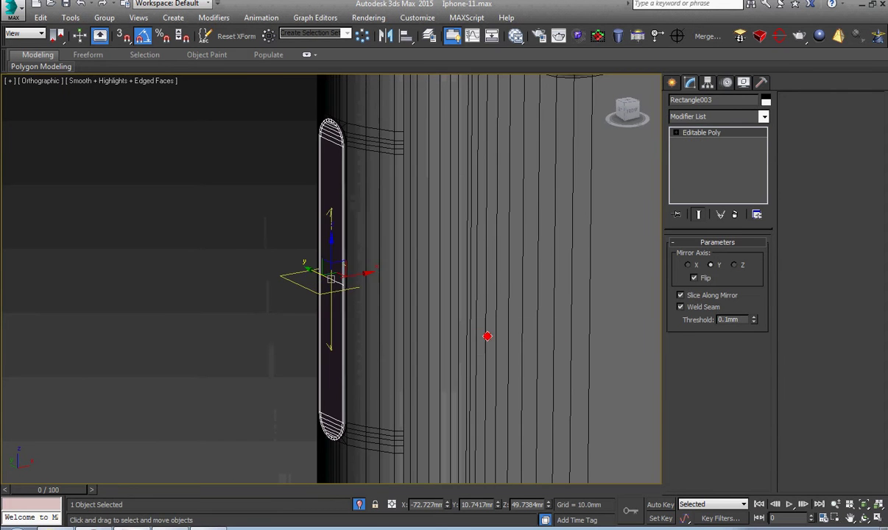
scroll(339, 391, "up", 3)
Pull the button's open border edges out into a side wall.
left_click(351, 426)
scroll(351, 426, "down", 4)
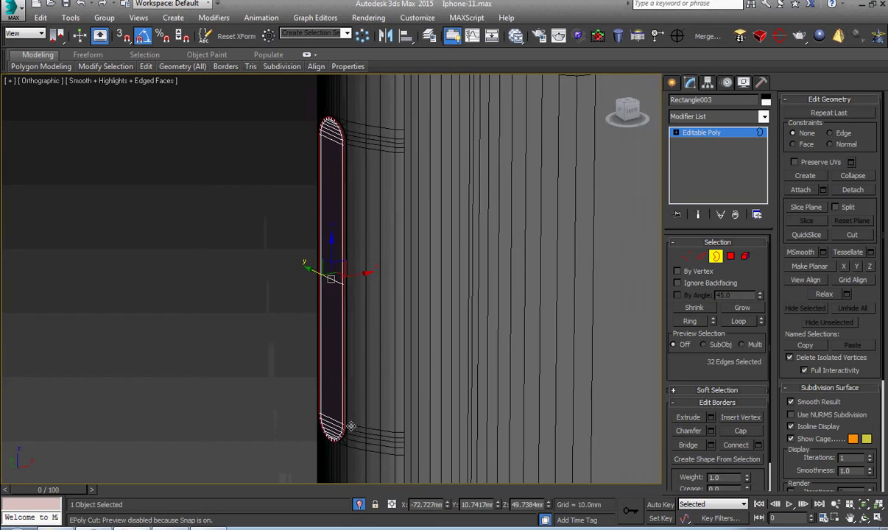
scroll(343, 299, "up", 3)
scroll(309, 295, "up", 2)
scroll(300, 310, "up", 2)
left_click_drag(300, 310, 339, 313, "shift")
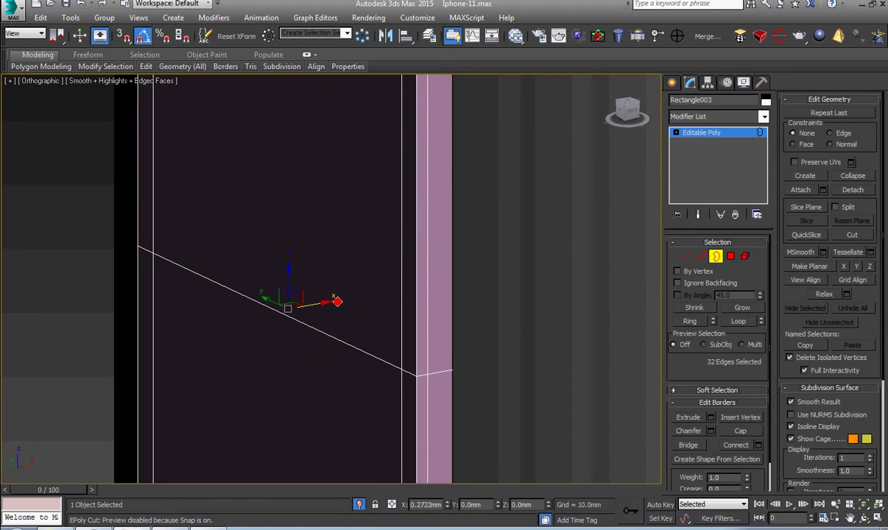
scroll(377, 355, "down", 3)
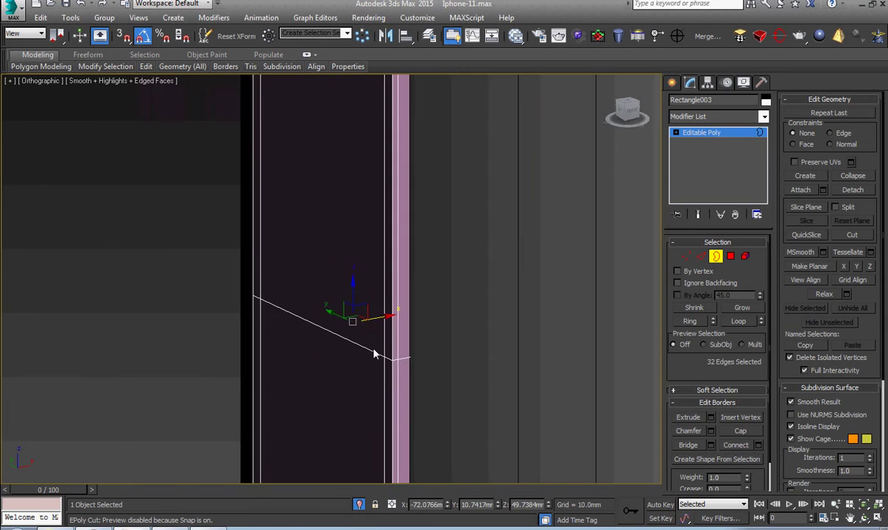
Select the button as an element, frame it, then return to object level.
key("5")
key("z")
scroll(832, 332, "down", 2)
scroll(854, 380, "down", 2)
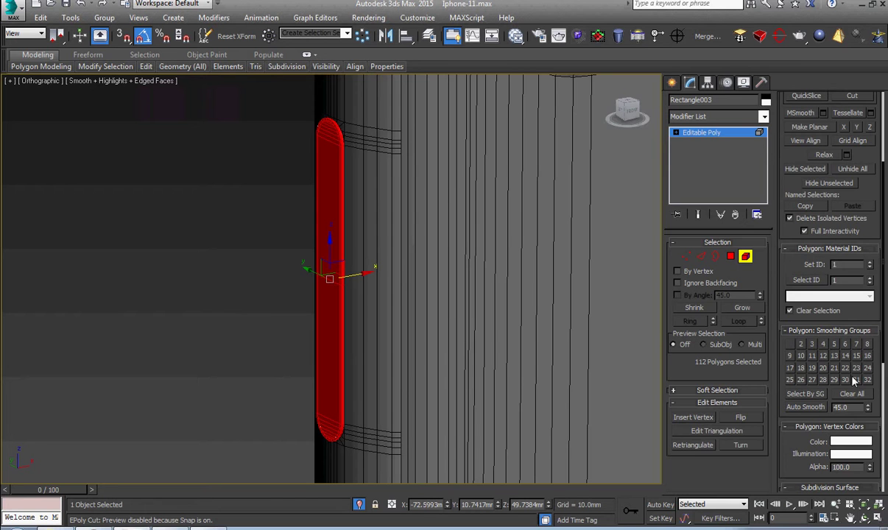
left_click(677, 132)
left_click(701, 133)
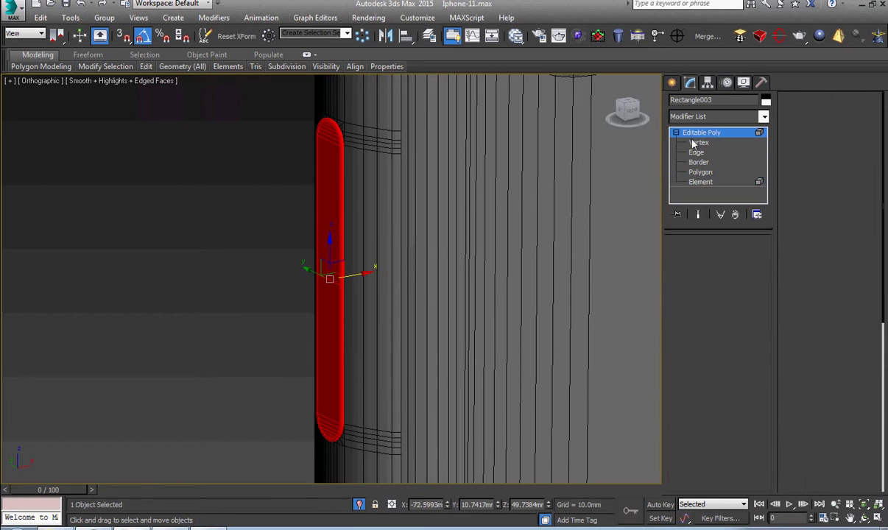
scroll(397, 279, "down", 1)
Switch to Front view and orbit and zoom onto the button's rounded end.
key("f")
scroll(342, 291, "up", 2)
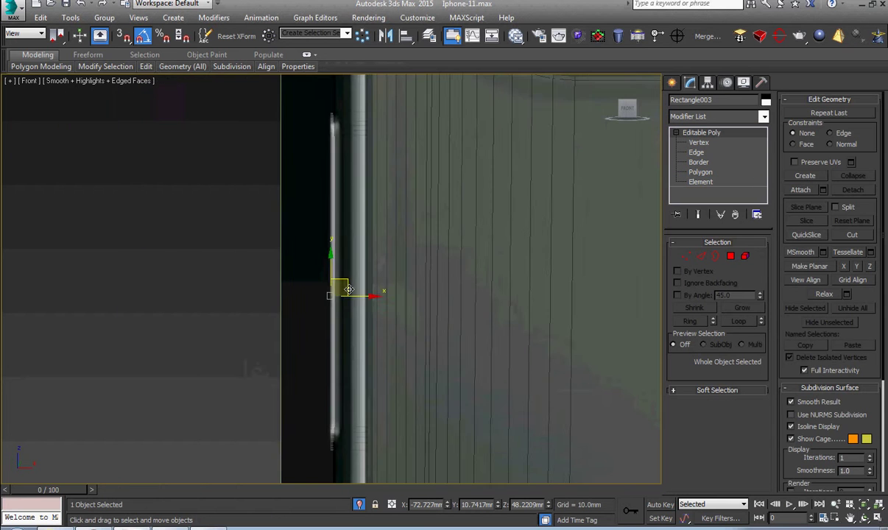
scroll(310, 313, "up", 2)
scroll(274, 323, "up", 2)
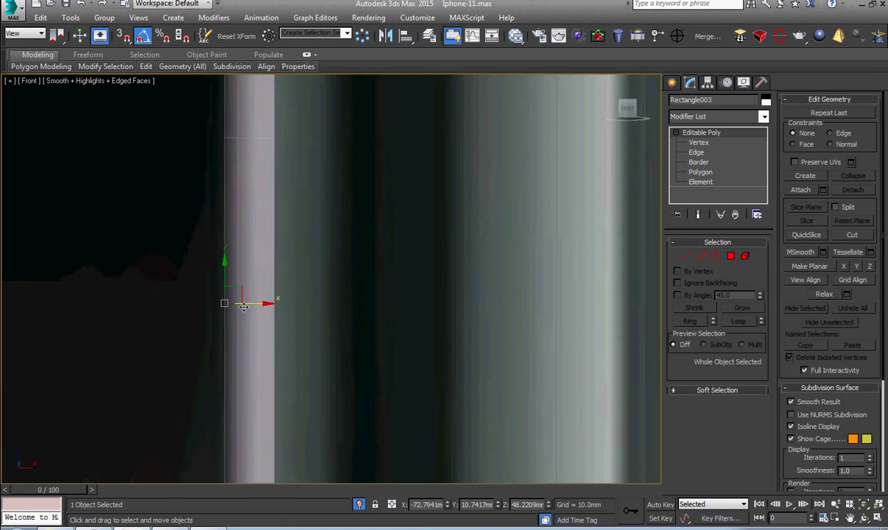
mouse_move(249, 306)
middle_mouse_down("alt")
mouse_move(344, 351)
mouse_move(333, 322)
middle_mouse_up("alt")
scroll(309, 369, "up", 2)
scroll(255, 365, "up", 3)
Connect a ring of edges across the button's rounded end.
scroll(256, 365, "up", 2)
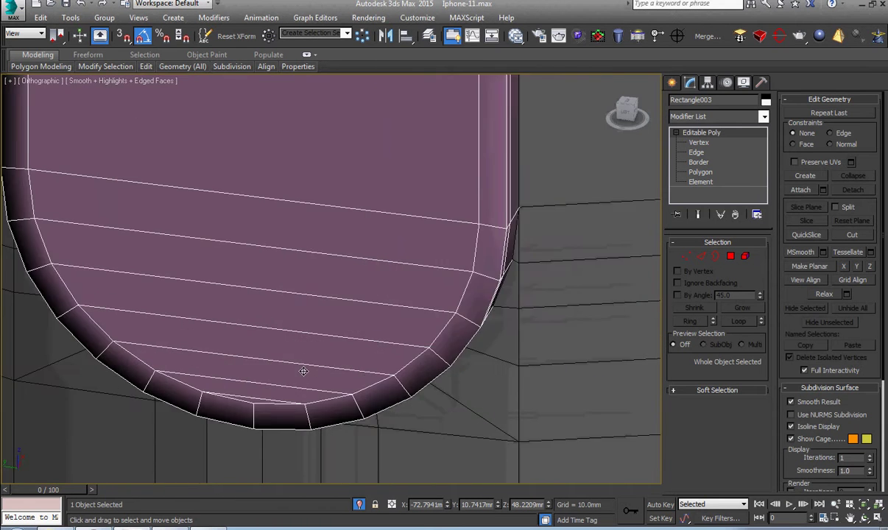
scroll(303, 371, "up", 2)
key("2")
left_click(282, 391)
right_click(404, 251)
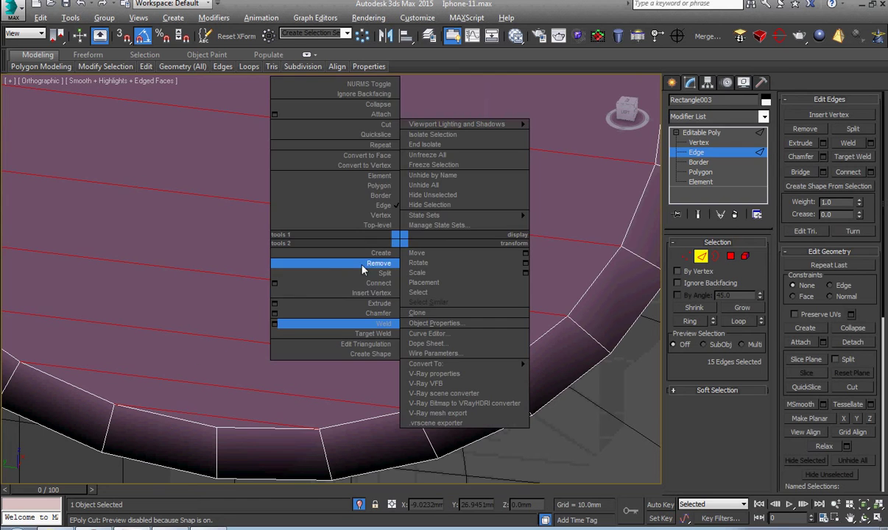
left_click(278, 289)
key("ctrl+shift+e")
left_click(338, 338)
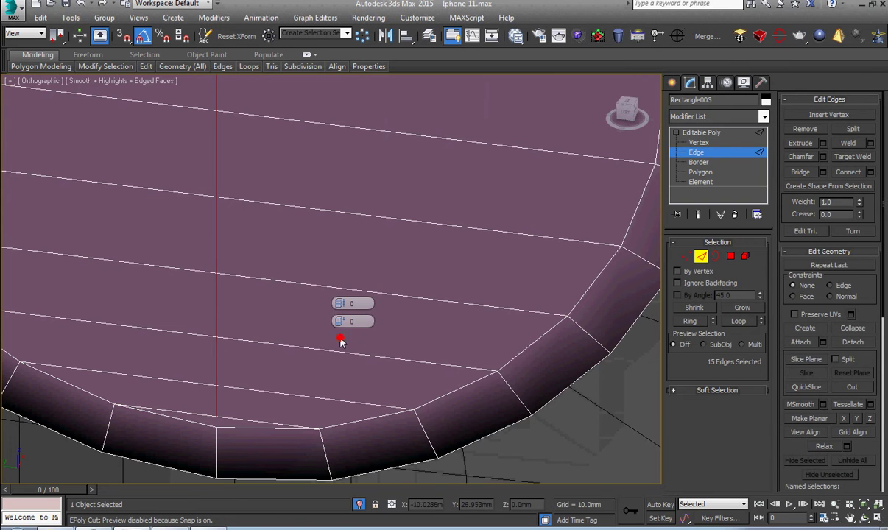
scroll(190, 423, "up", 2)
Target Weld the stray upper vertex onto the one below near the end.
key("1")
right_click(278, 410)
left_click(274, 422)
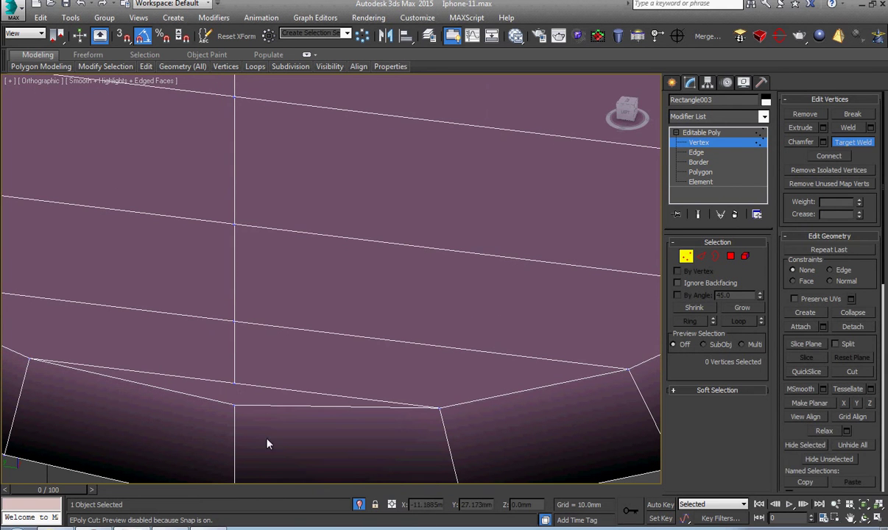
right_click(234, 385)
left_click_drag(221, 372, 275, 411)
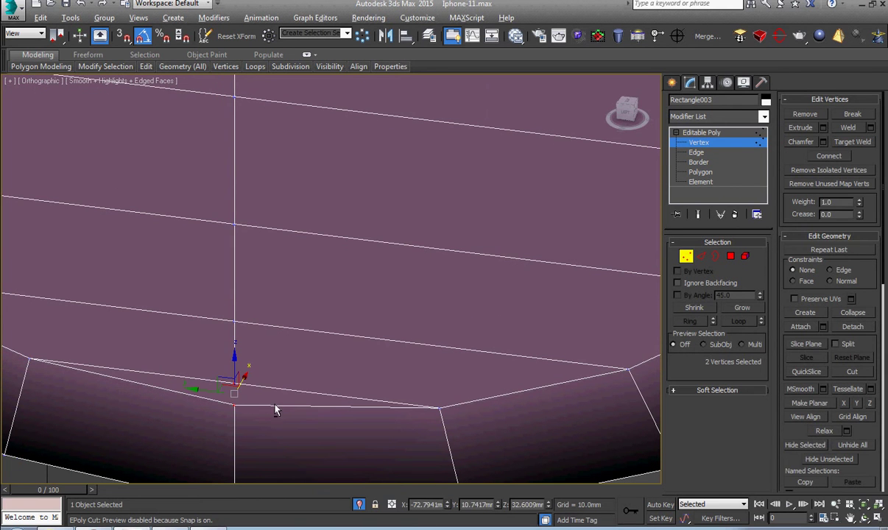
right_click(273, 382)
left_click(252, 430)
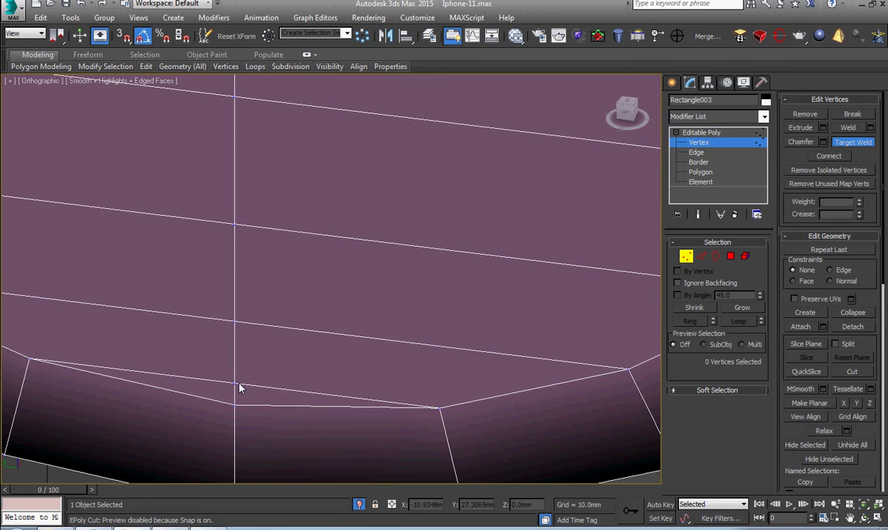
left_click(235, 405)
scroll(286, 430, "down", 5)
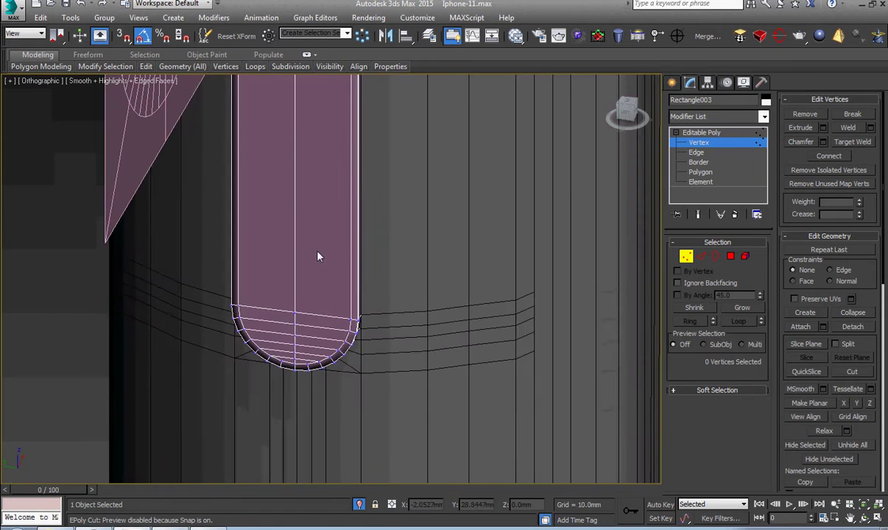
On the other rounded end, Target Weld a stray vertex onto the edge vertex, then exit vertex editing.
mouse_move(317, 254)
middle_mouse_down()
mouse_move(307, 371)
mouse_move(297, 282)
middle_mouse_up()
scroll(297, 281, "up", 4)
scroll(314, 267, "up", 4)
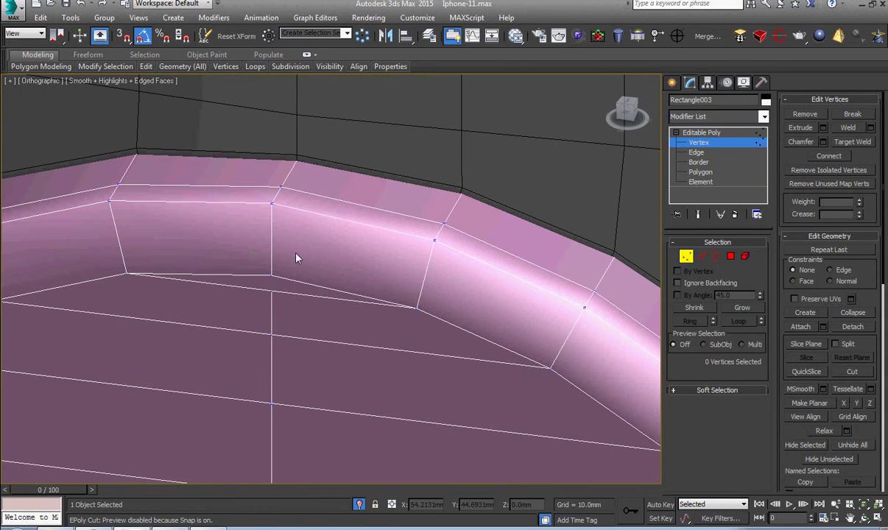
left_click_drag(279, 238, 252, 308)
left_click(318, 327)
scroll(309, 258, "up", 2)
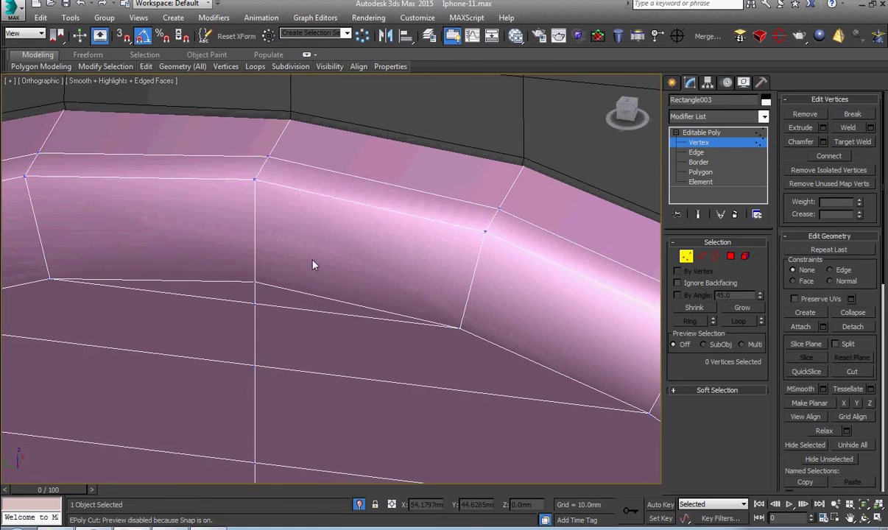
right_click(307, 260)
left_click(321, 386)
left_click(254, 282)
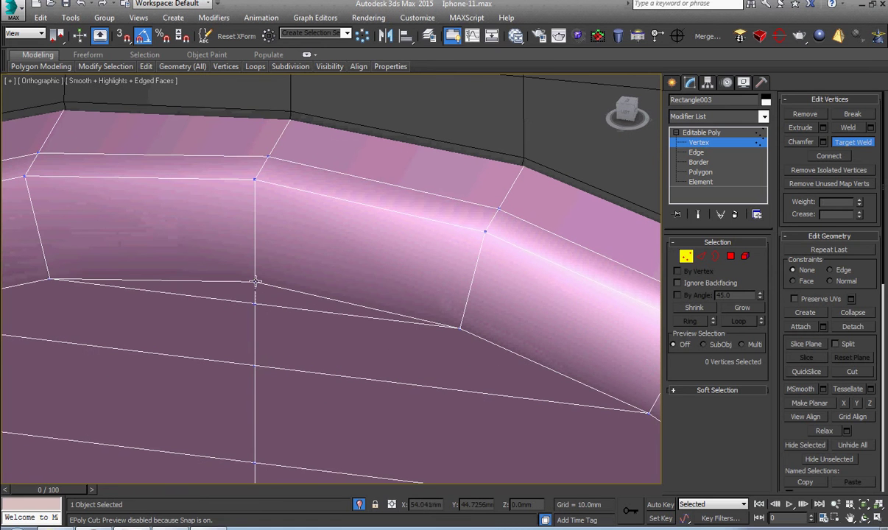
left_click(719, 141)
scroll(406, 337, "down", 3)
key("f")
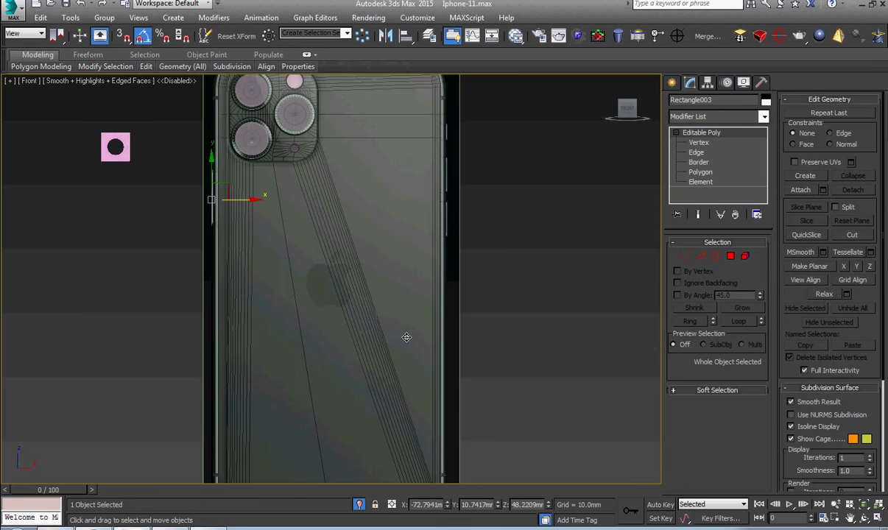
scroll(327, 317, "up", 3)
right_click(327, 317)
left_click(380, 359)
middle_click_drag(380, 359, 179, 321)
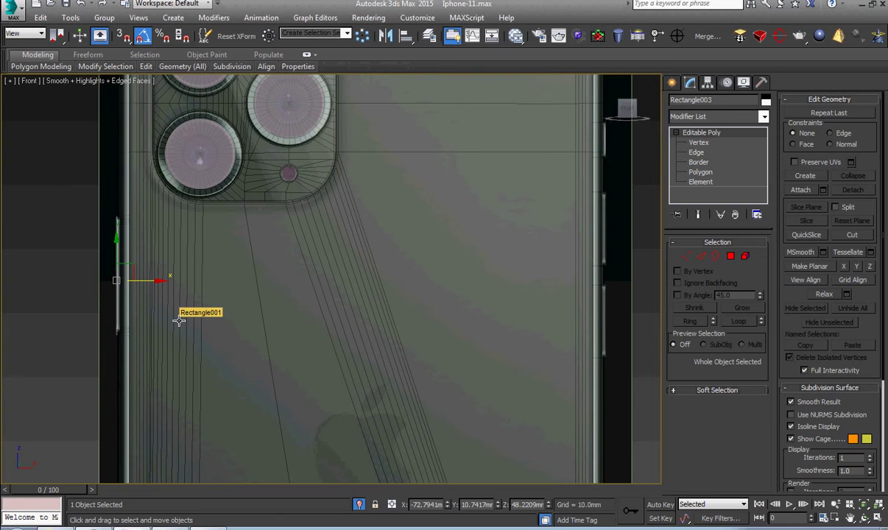
left_click(189, 527)
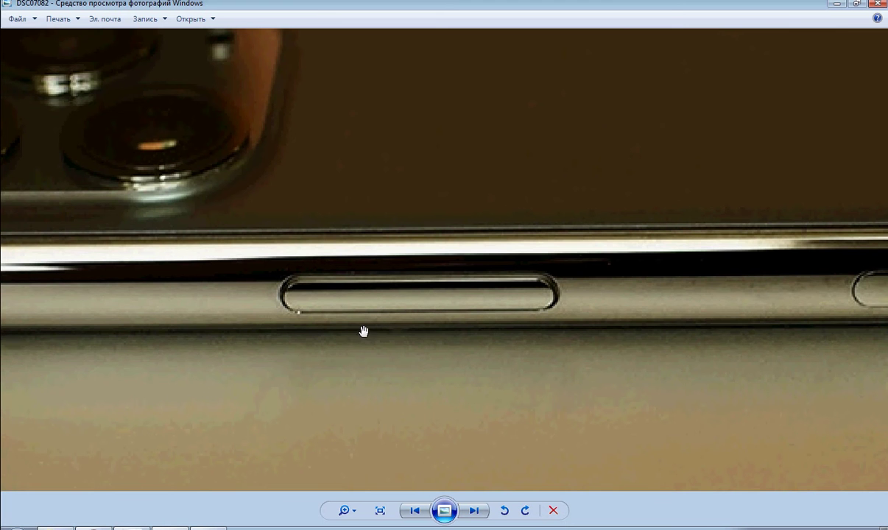
left_click_drag(392, 312, 284, 348)
scroll(284, 346, "down", 1)
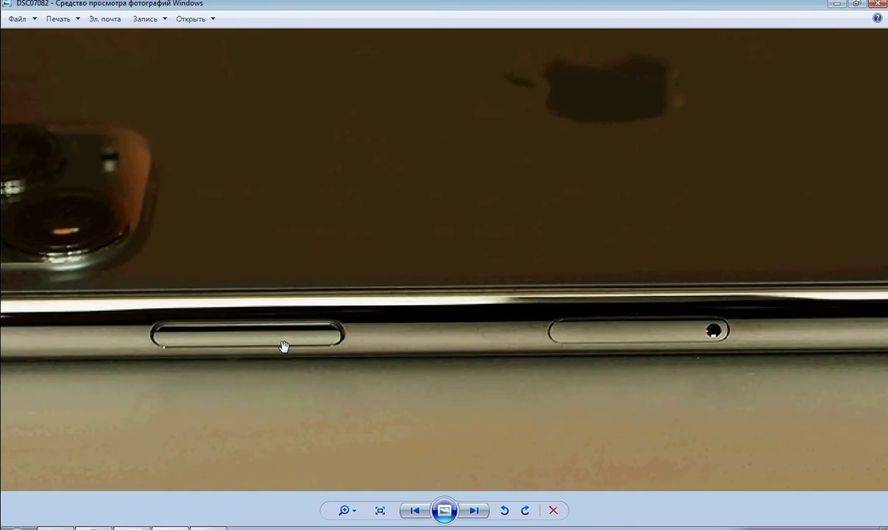
scroll(284, 346, "down", 2)
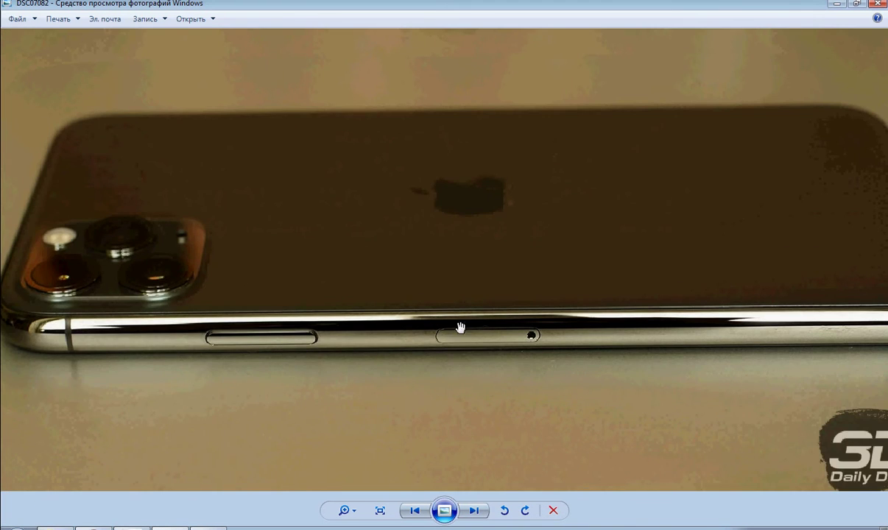
scroll(470, 346, "down", 1)
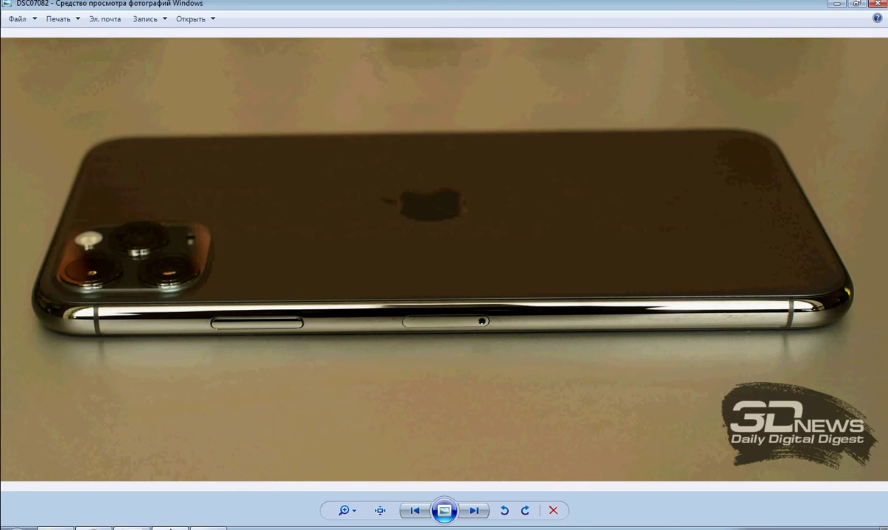
key("alt+Tab")
scroll(254, 232, "down", 5)
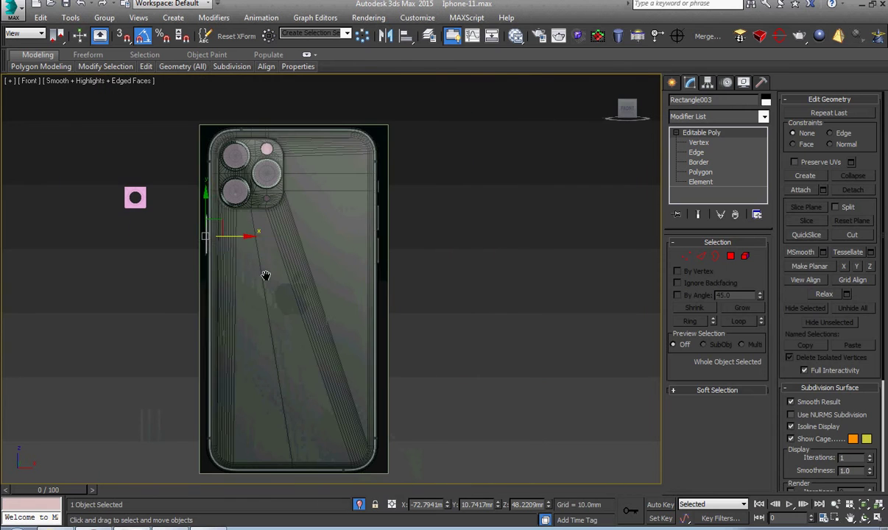
Show the reference grid and select the side button strip on the phone's left edge.
left_click(423, 344)
scroll(220, 324, "up", 5)
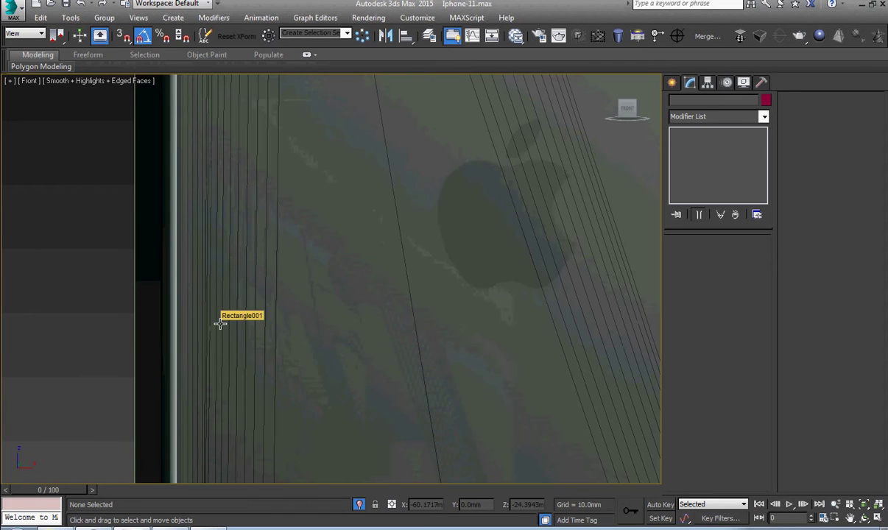
scroll(288, 246, "down", 2)
left_click(261, 193)
scroll(263, 190, "down", 2)
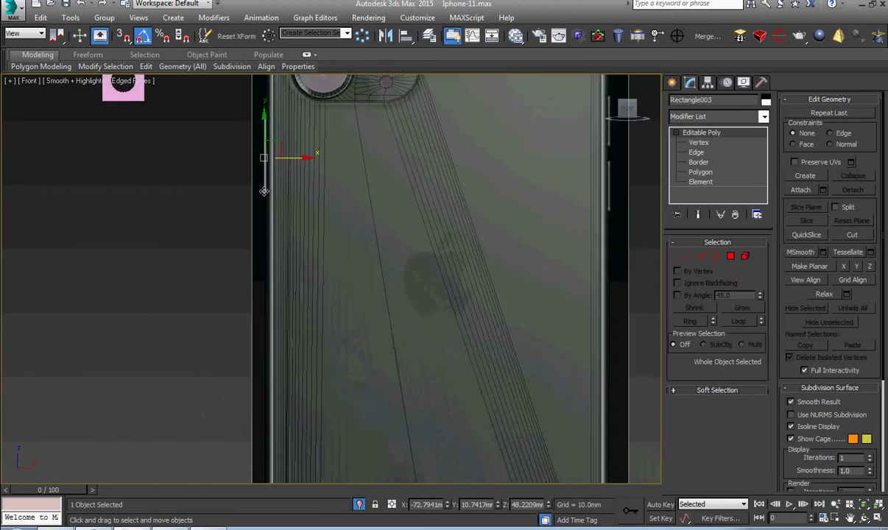
scroll(244, 252, "down", 2)
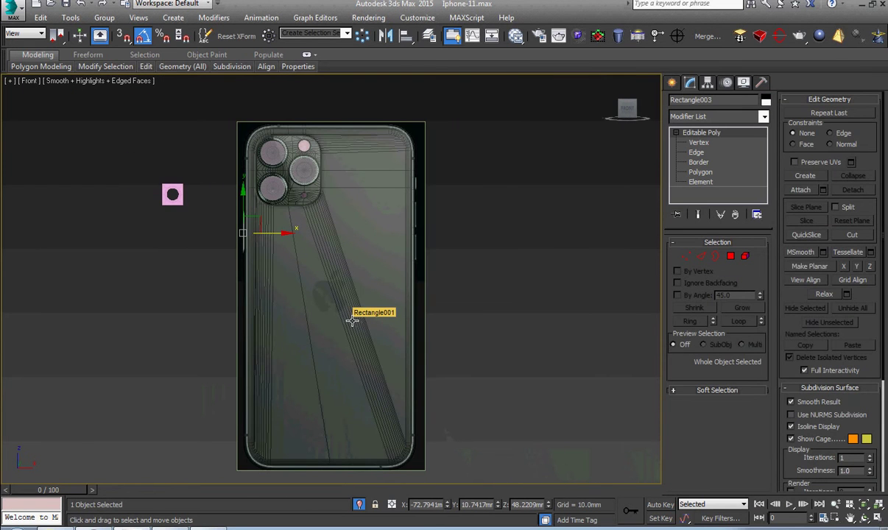
left_click(480, 352)
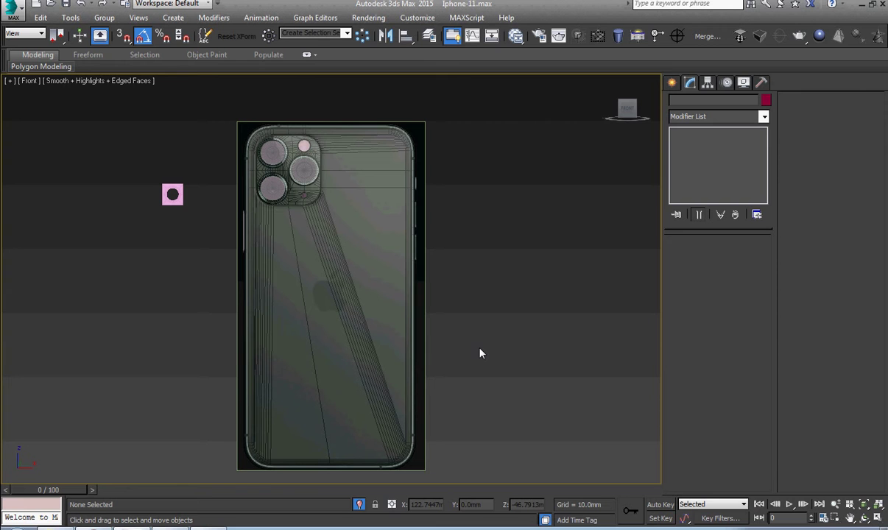
key("g")
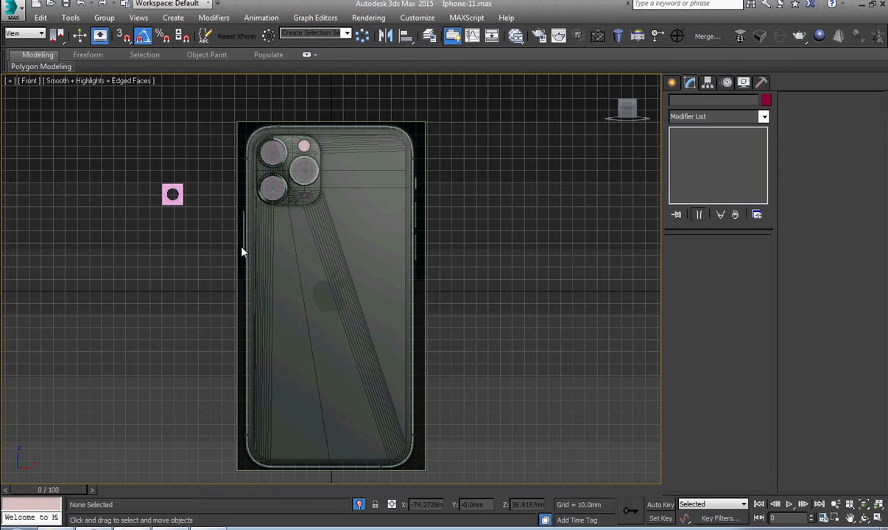
left_click(243, 249)
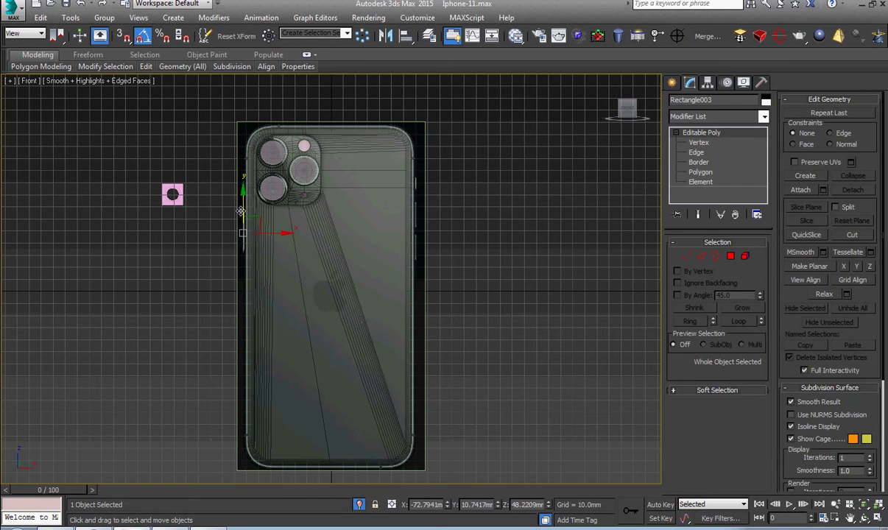
left_click(243, 251)
Clone the button as an independent copy, Rectangle004, nudge it down, and switch to the photo.
left_click_drag(245, 265, 248, 273, "shift")
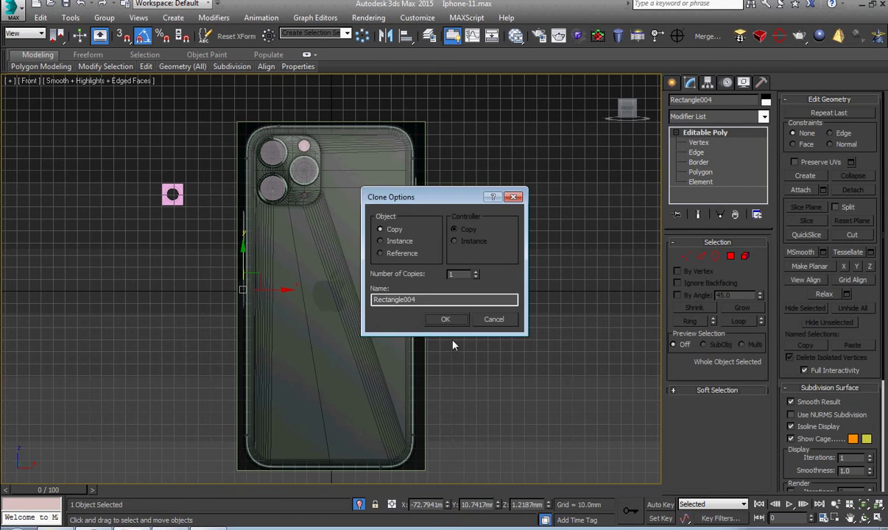
left_click(457, 319)
key("z")
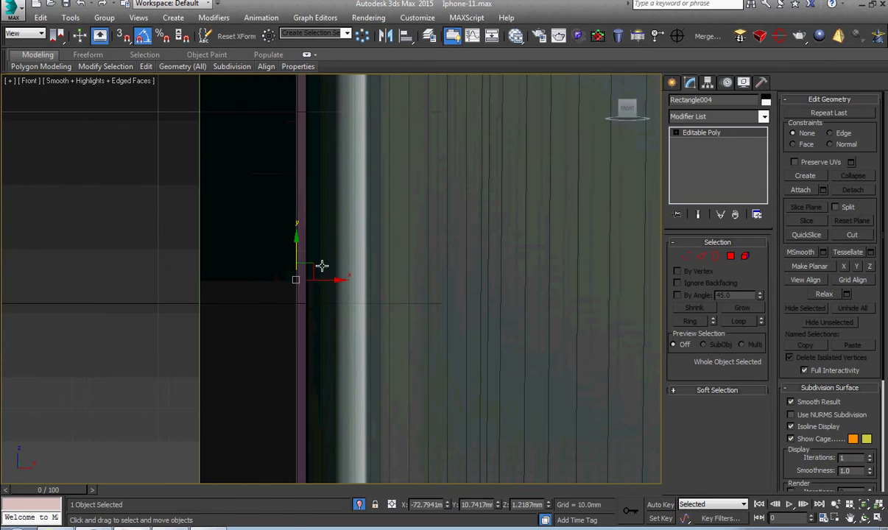
left_click_drag(297, 252, 303, 274)
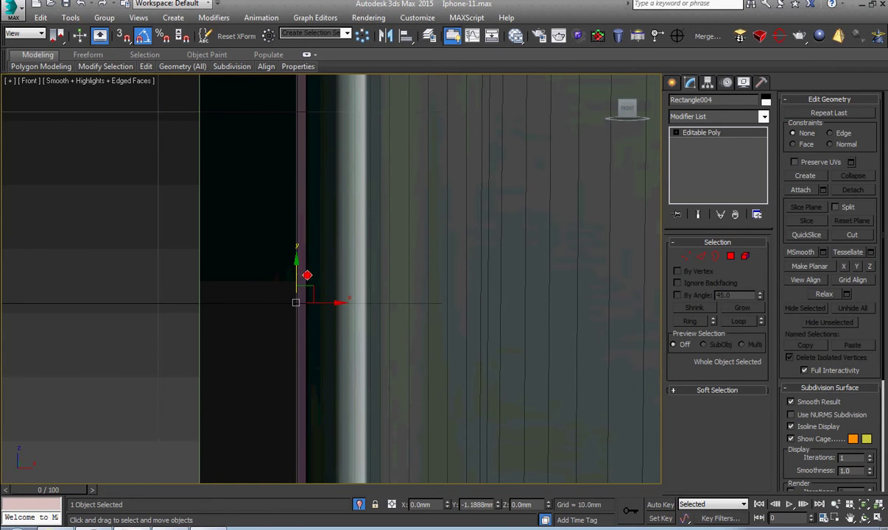
scroll(307, 280, "down", 3)
scroll(307, 280, "down", 5)
mouse_move(317, 287)
middle_mouse_down("alt")
mouse_move(388, 304)
mouse_move(367, 288)
mouse_move(344, 358)
middle_mouse_up("alt")
key("alt+Tab")
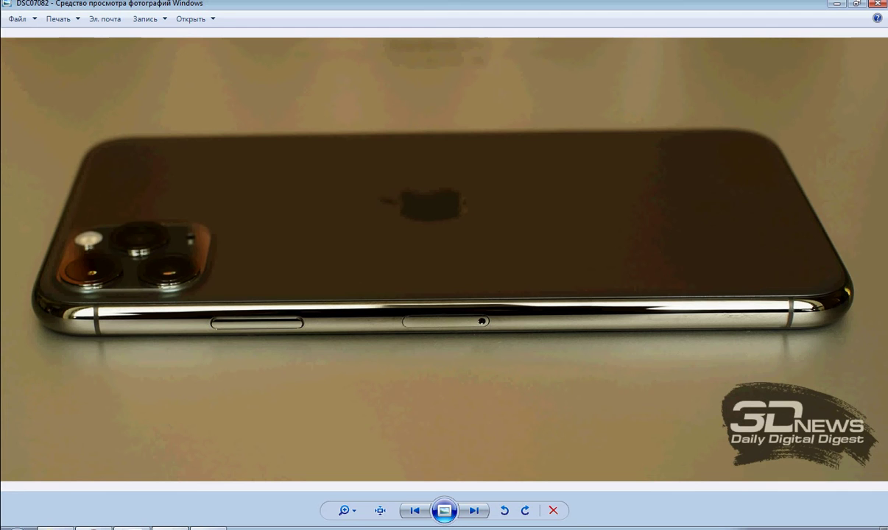
Zoom and pan the reference photo onto the side buttons, then return to 3ds Max.
scroll(255, 361, "up", 1)
scroll(259, 343, "up", 2)
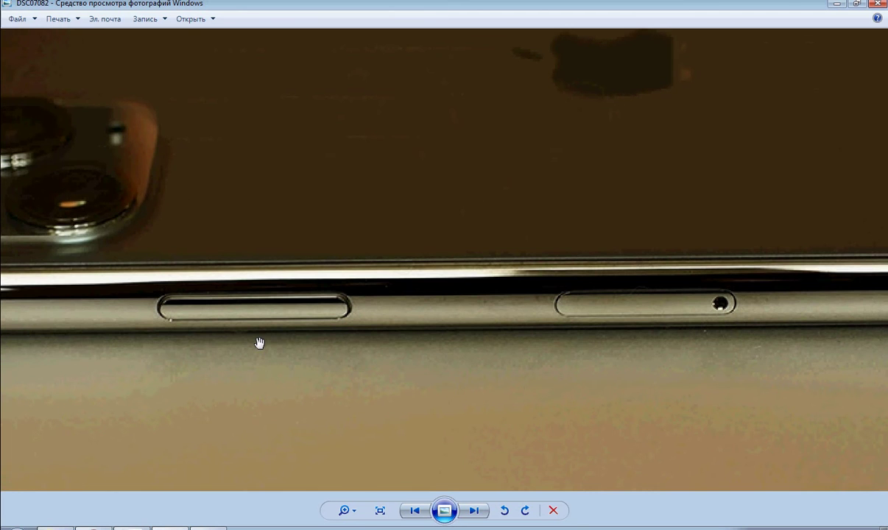
left_click_drag(259, 344, 272, 376)
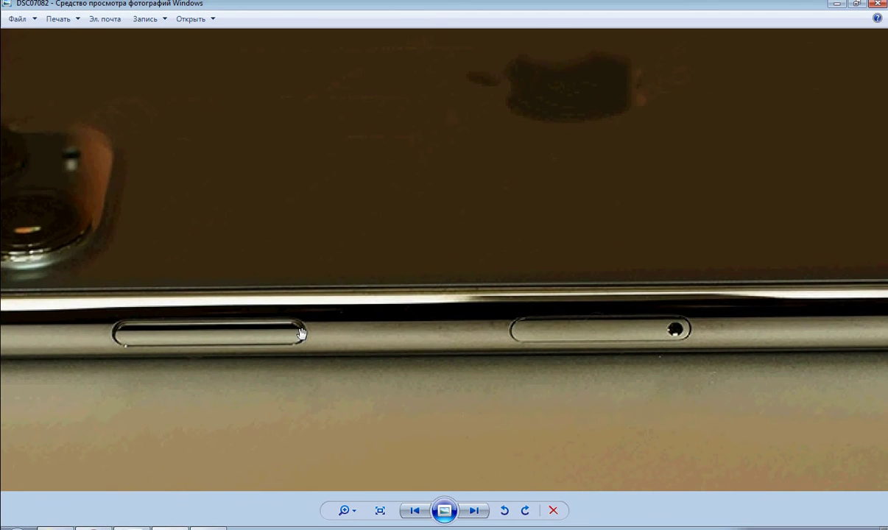
key("alt+Tab")
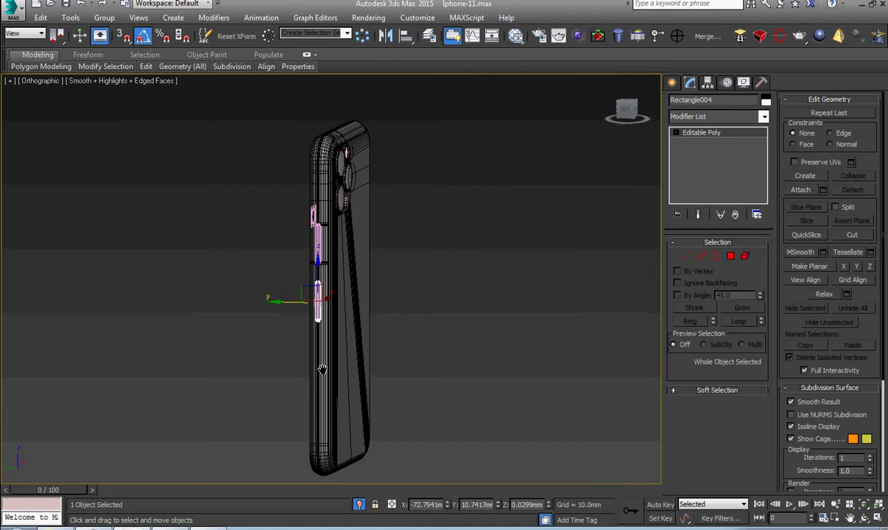
Clone the side button pill as Rectangle005 and move it along the phone's edge.
scroll(310, 336, "up", 5)
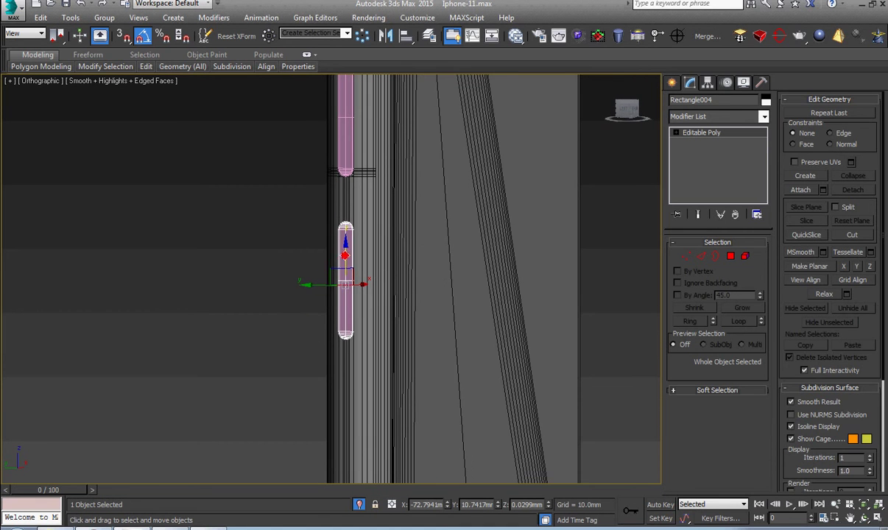
mouse_move(346, 254)
left_mouse_down()
mouse_move(364, 212)
mouse_move(344, 329)
left_mouse_up()
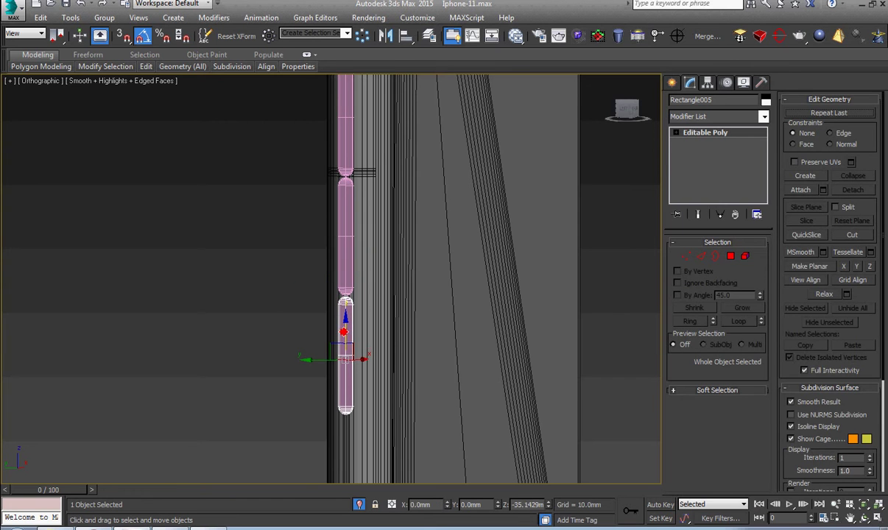
left_click(442, 321)
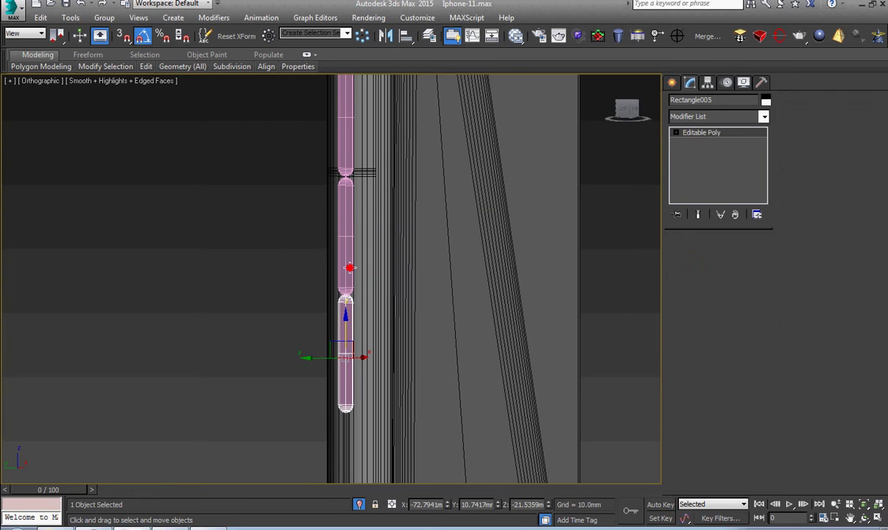
scroll(322, 316, "down", 2)
left_click(304, 335)
left_click(318, 369)
scroll(321, 354, "down", 3)
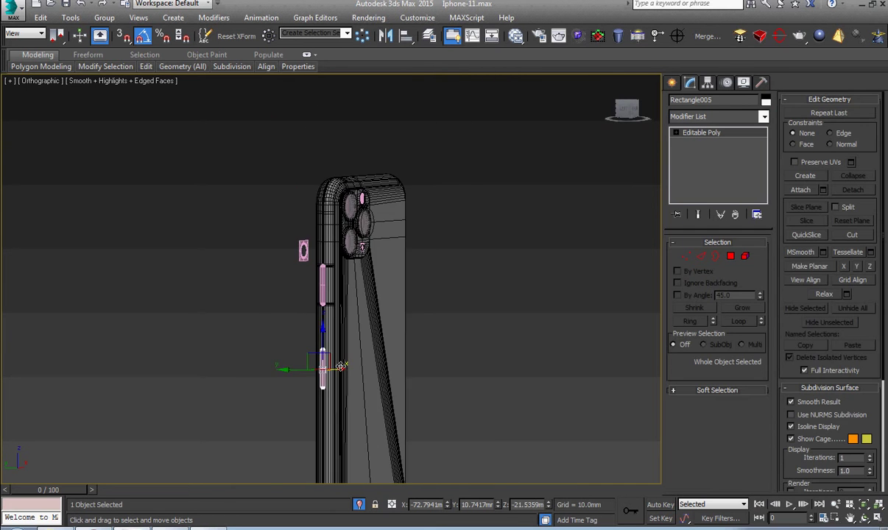
middle_click_drag(321, 365, 321, 378, "alt")
scroll(295, 346, "down", 2)
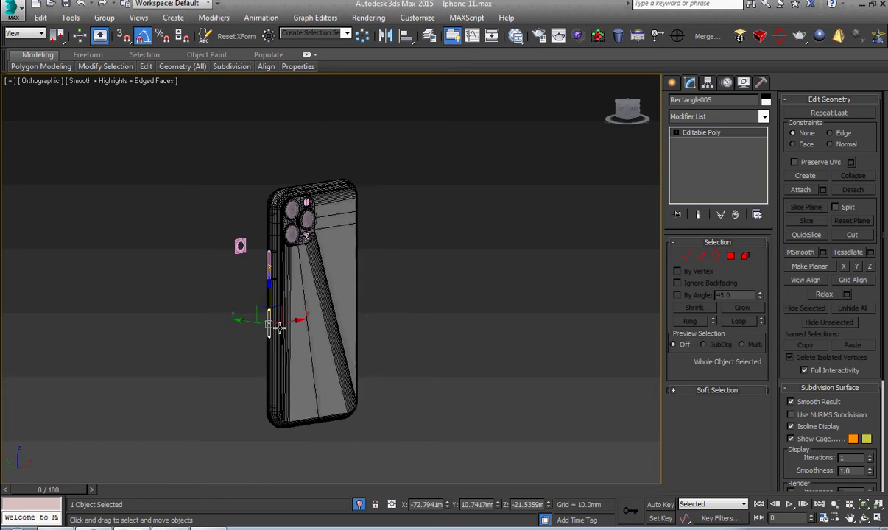
scroll(274, 322, "up", 5)
left_click_drag(258, 295, 259, 289)
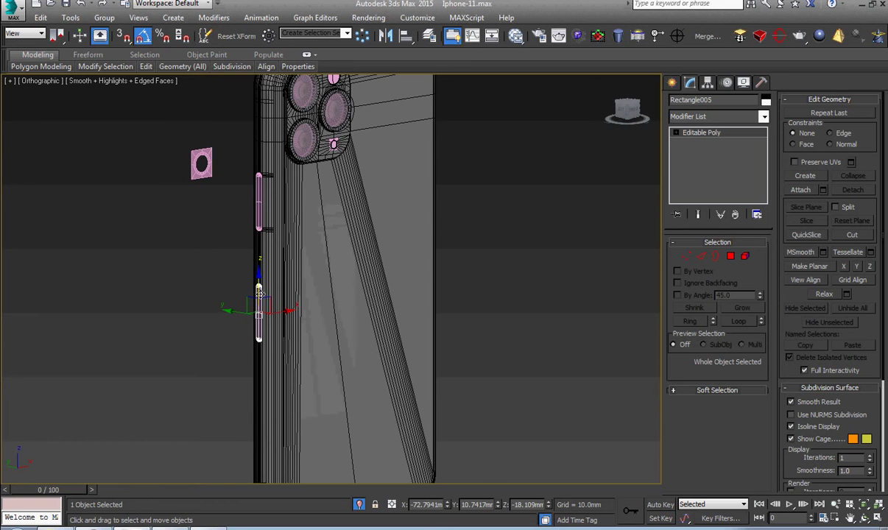
Switch to Left view, centre the transform pivot on the pill, and frame both buttons.
key("l")
scroll(258, 293, "down", 2)
scroll(269, 296, "down", 1)
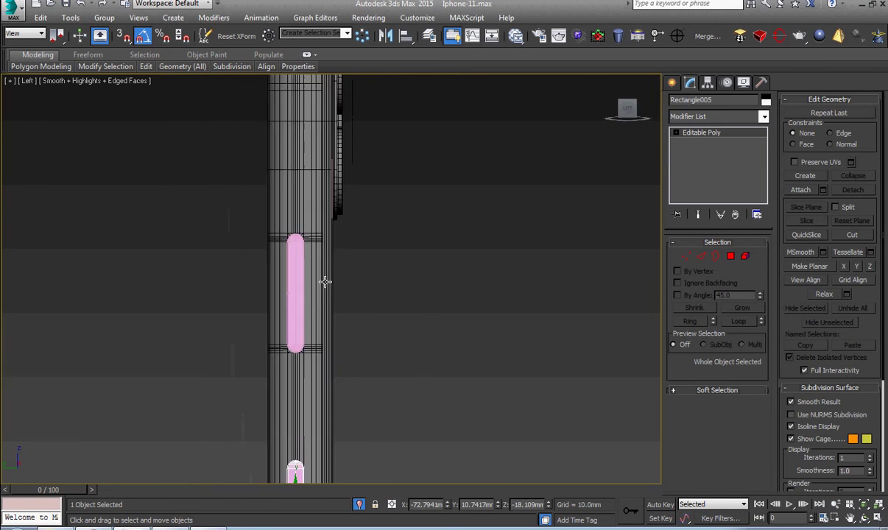
scroll(325, 281, "down", 1)
scroll(333, 304, "up", 5)
scroll(339, 302, "down", 2)
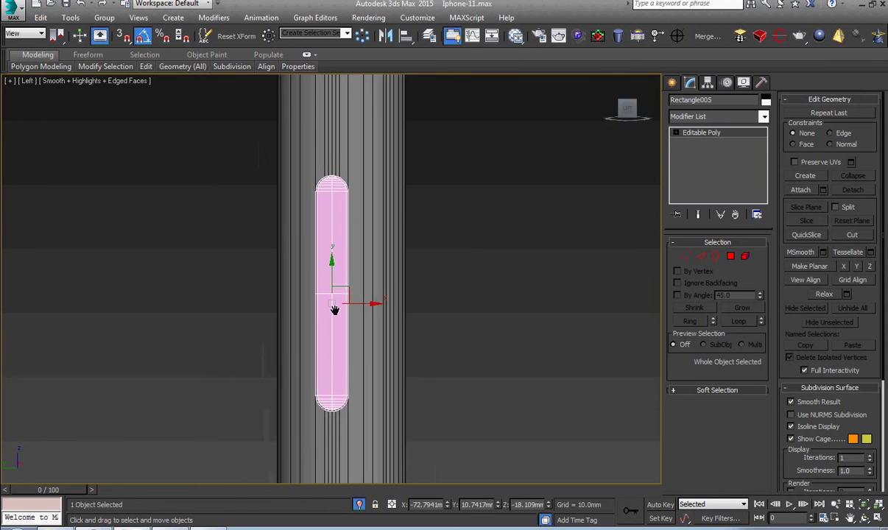
left_click(678, 42)
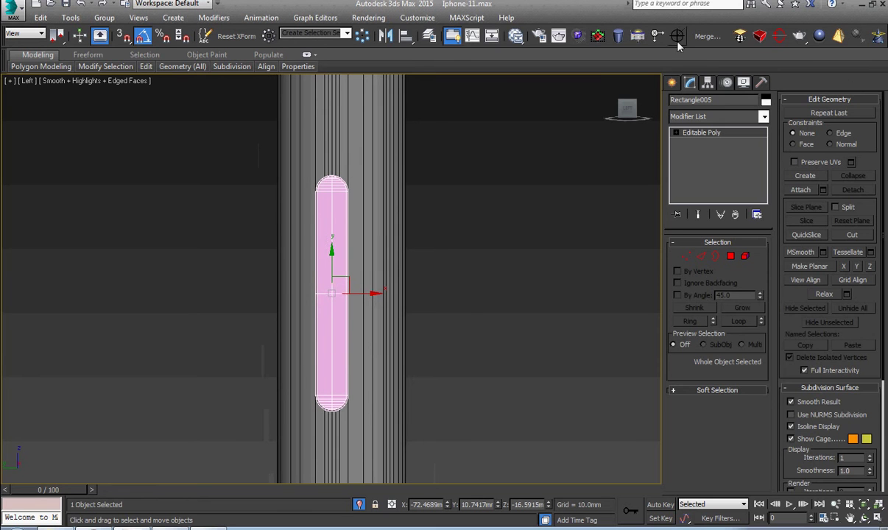
scroll(461, 311, "down", 3)
middle_click_drag(461, 314, 391, 356)
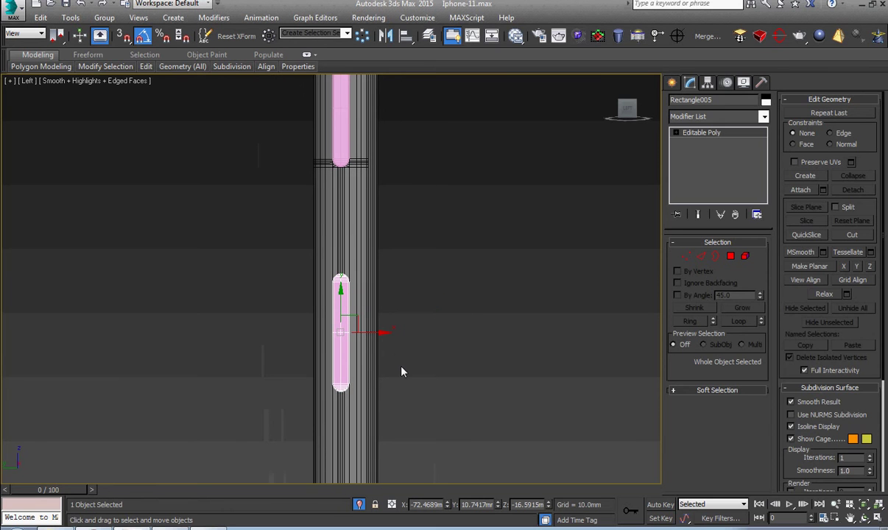
Assign Material #69 to the copied side button so it turns white.
key("m")
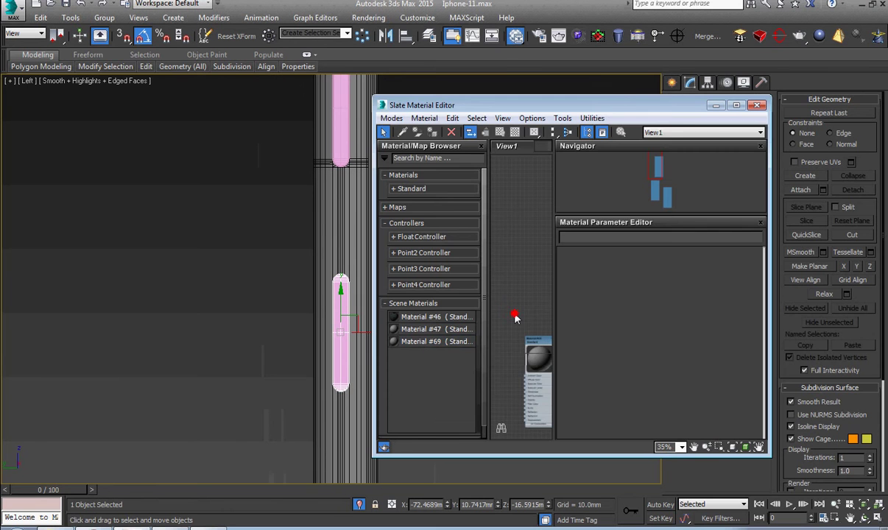
scroll(495, 298, "up", 3)
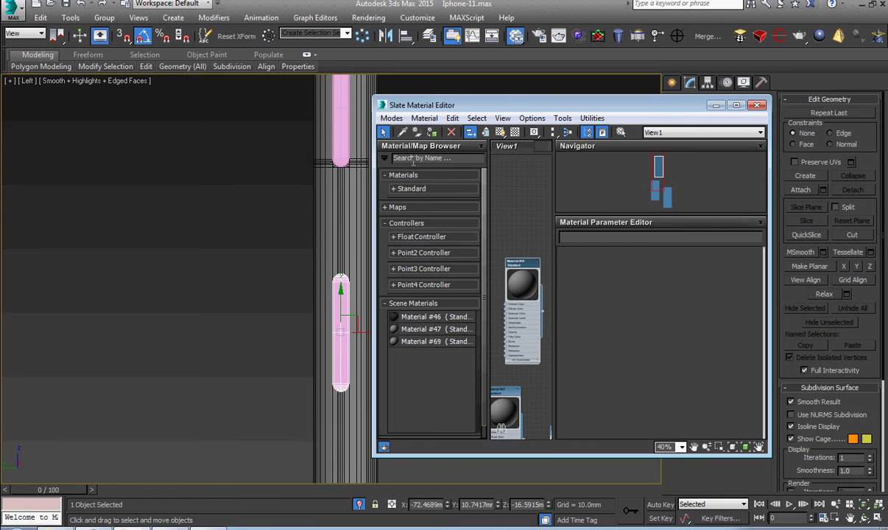
left_click(431, 134)
left_click(758, 105)
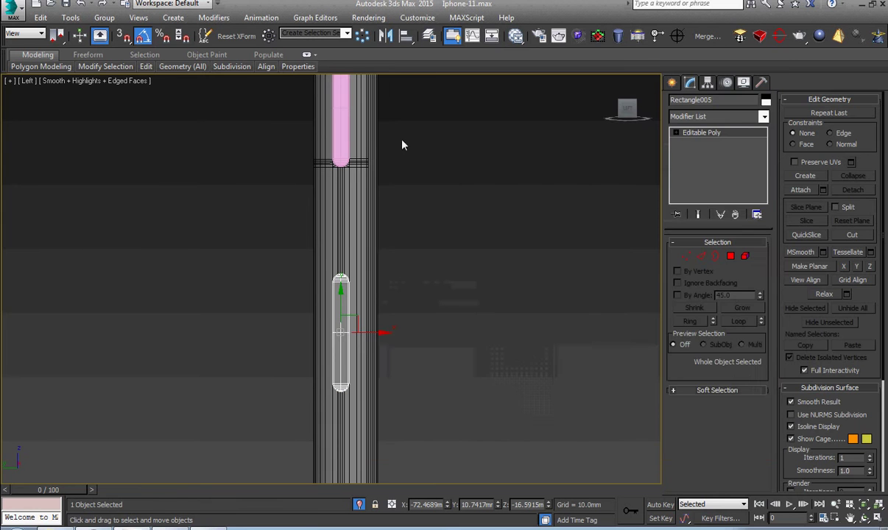
Check the upper and lower side buttons, then compare with reference photo DSC07082.
left_click(347, 141)
middle_click_drag(351, 173, 349, 205)
key("m")
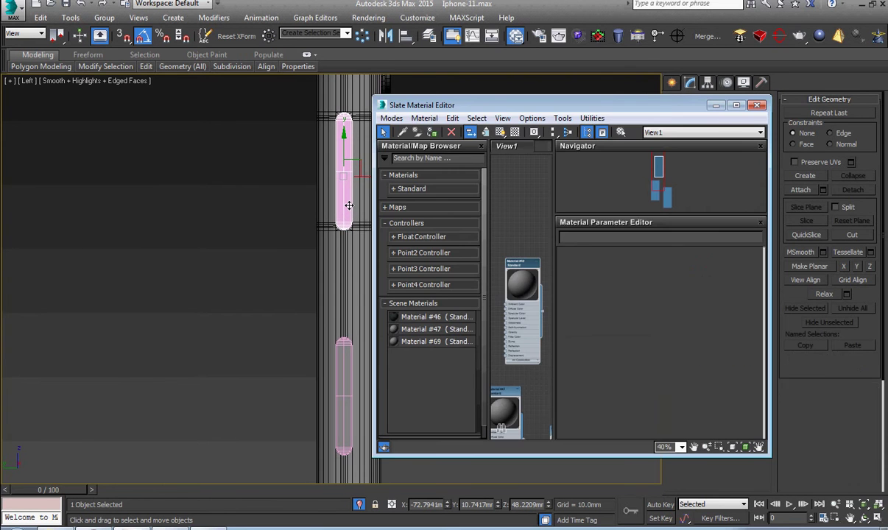
left_click(758, 106)
left_click(357, 373)
scroll(324, 357, "down", 2)
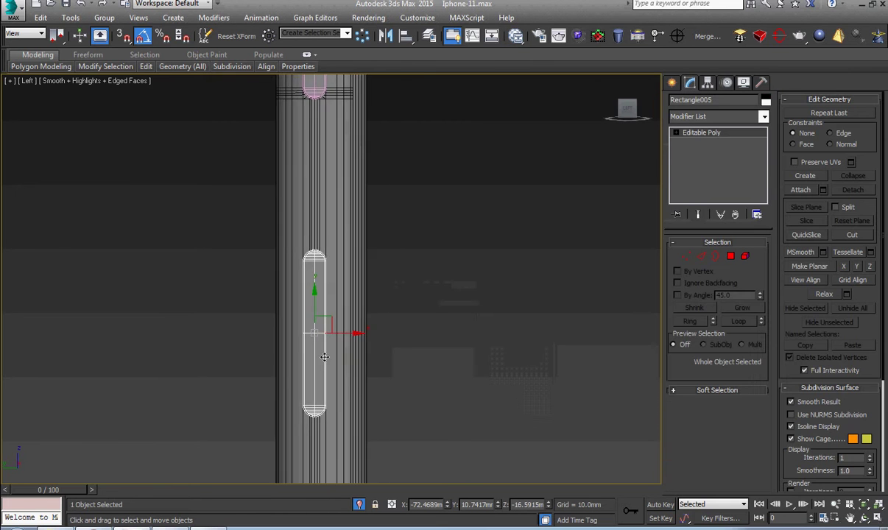
scroll(324, 357, "up", 2)
key("alt+Tab")
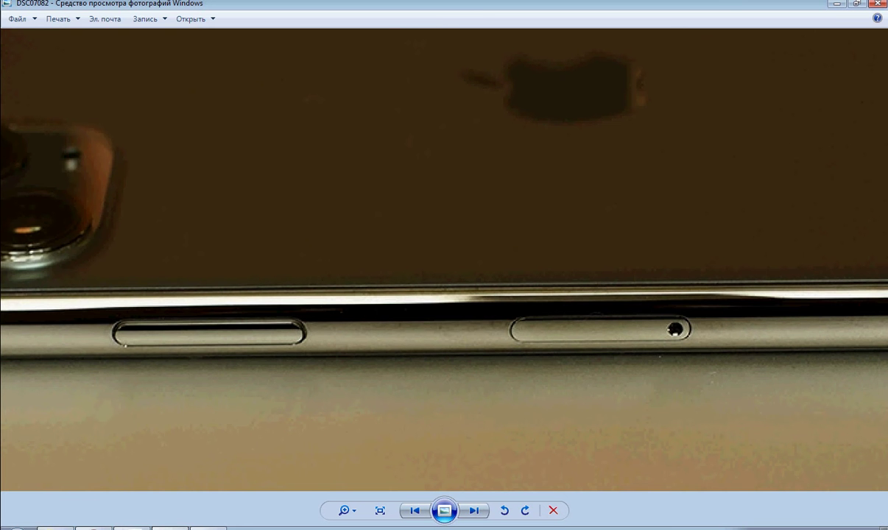
Draw a circle snapped to the endpoint where the button's rounded lower end begins.
key("alt+Tab")
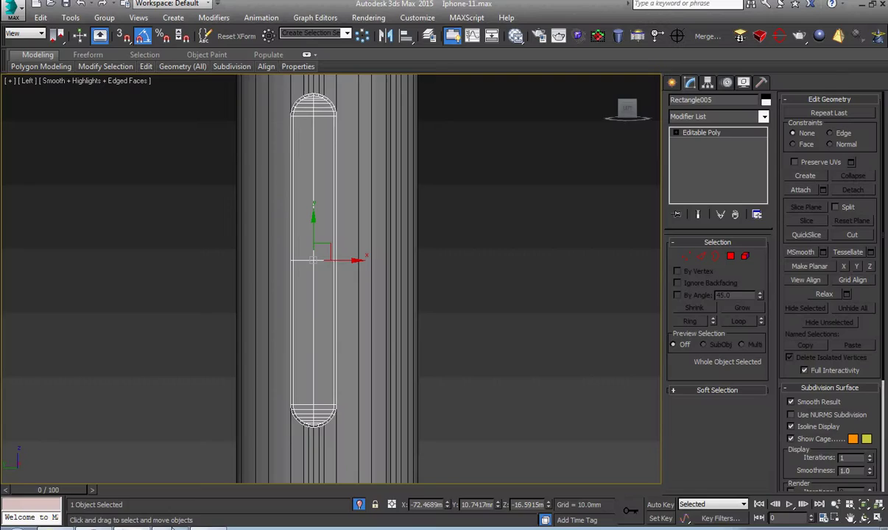
scroll(324, 337, "up", 2)
scroll(324, 339, "up", 3)
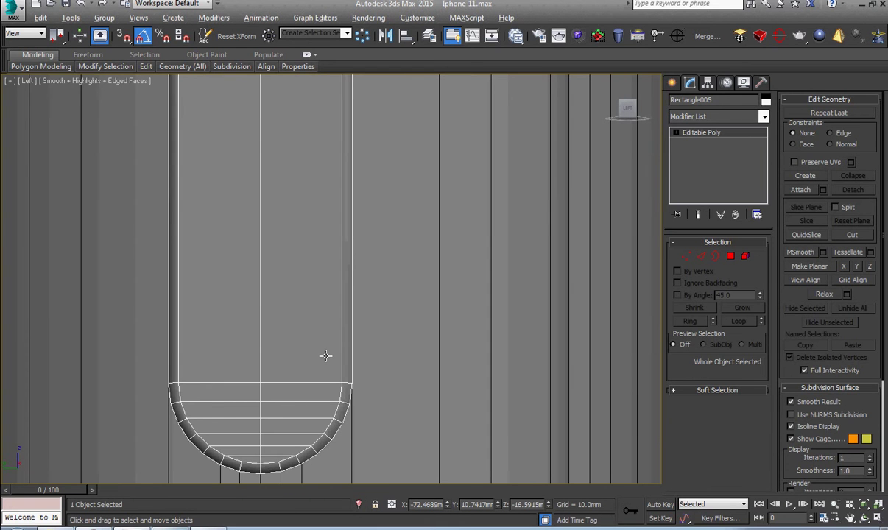
scroll(325, 355, "down", 5)
scroll(342, 392, "up", 4)
right_click(341, 398)
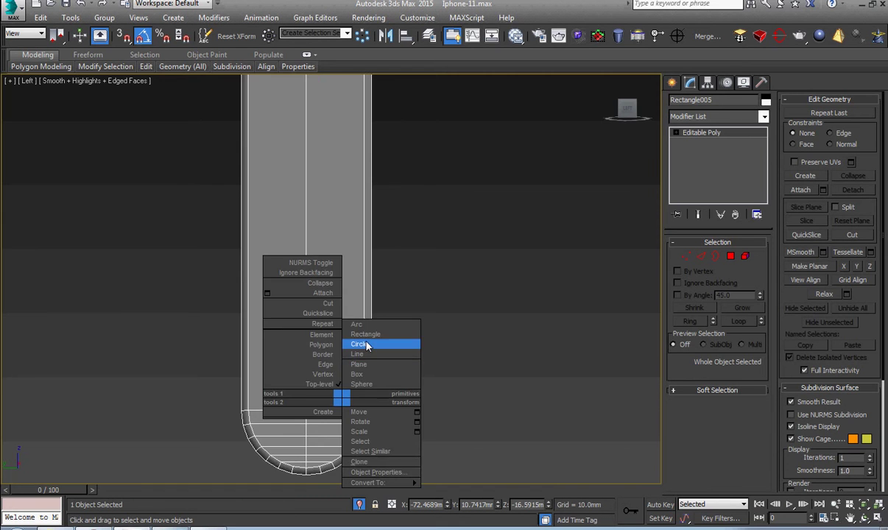
left_click(367, 346)
scroll(271, 313, "up", 2)
scroll(258, 350, "up", 2)
key("s")
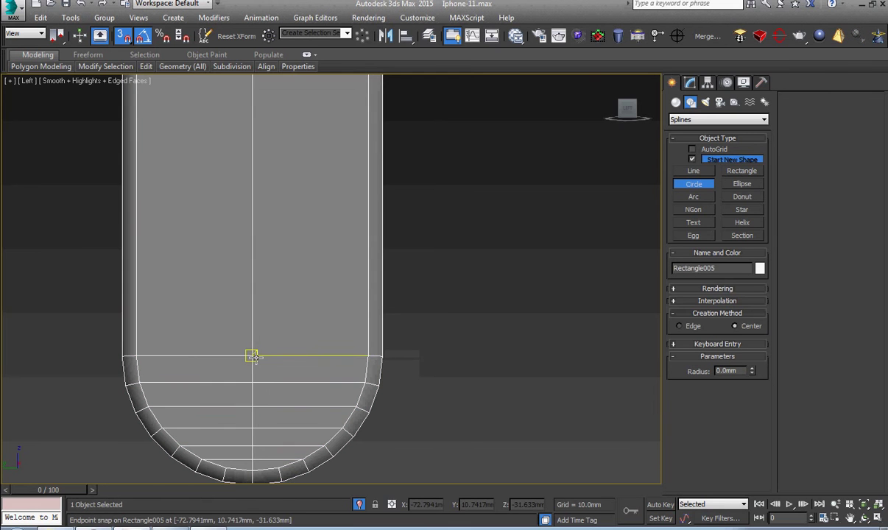
mouse_move(252, 357)
left_mouse_down()
mouse_move(291, 373)
mouse_move(251, 383)
left_mouse_up()
right_click(294, 385)
Set Circle004's radius to 1.4579mm and view the button end at an angle.
key("w")
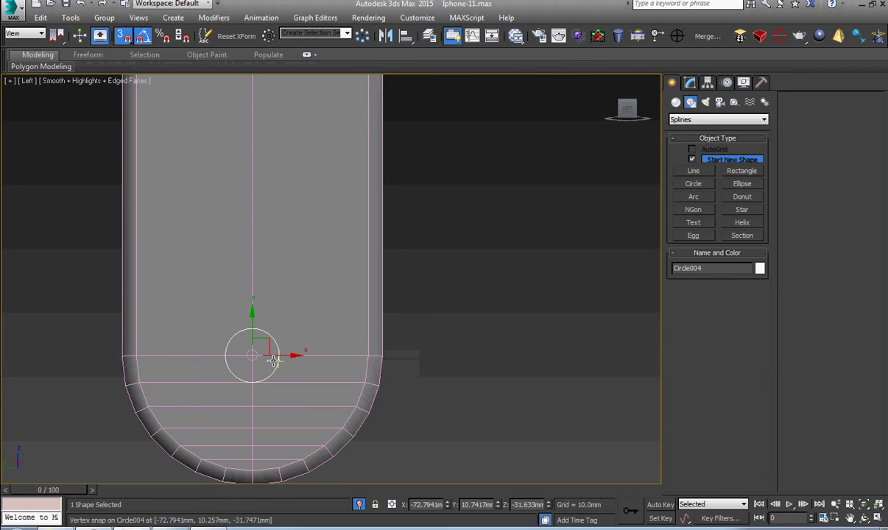
middle_click_drag(280, 361, 291, 364)
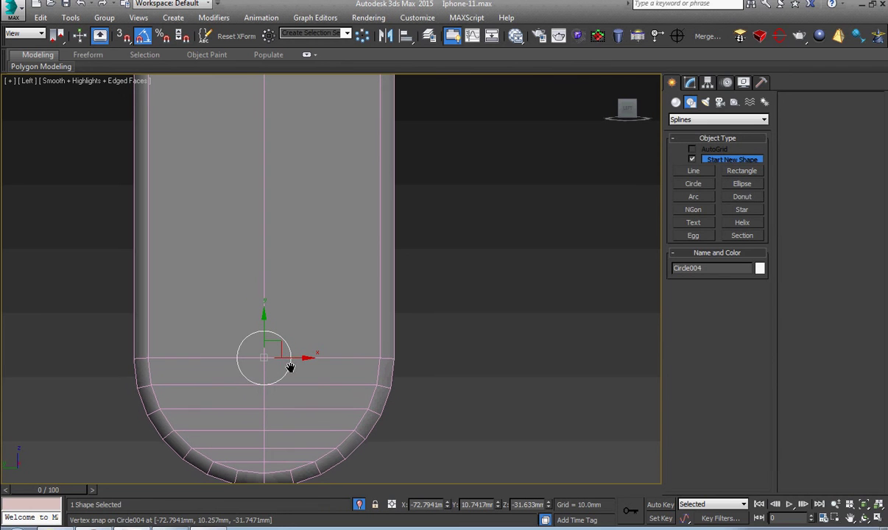
left_click(690, 84)
left_click_drag(754, 282, 757, 214)
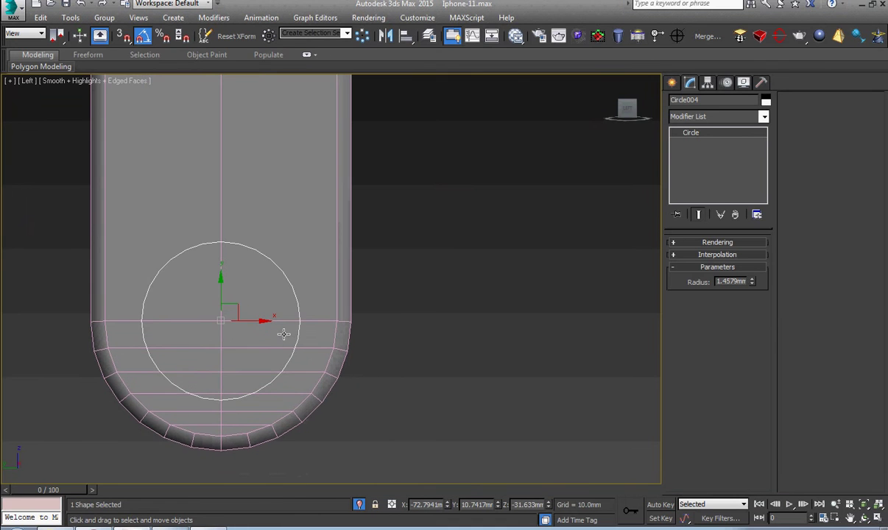
scroll(284, 333, "down", 3)
mouse_move(321, 347)
middle_mouse_down("alt")
mouse_move(304, 341)
mouse_move(377, 390)
middle_mouse_up("alt")
scroll(304, 341, "up", 3)
ShapeMerge Circle004 onto the end of the Rectangle005 side button.
left_click(370, 364)
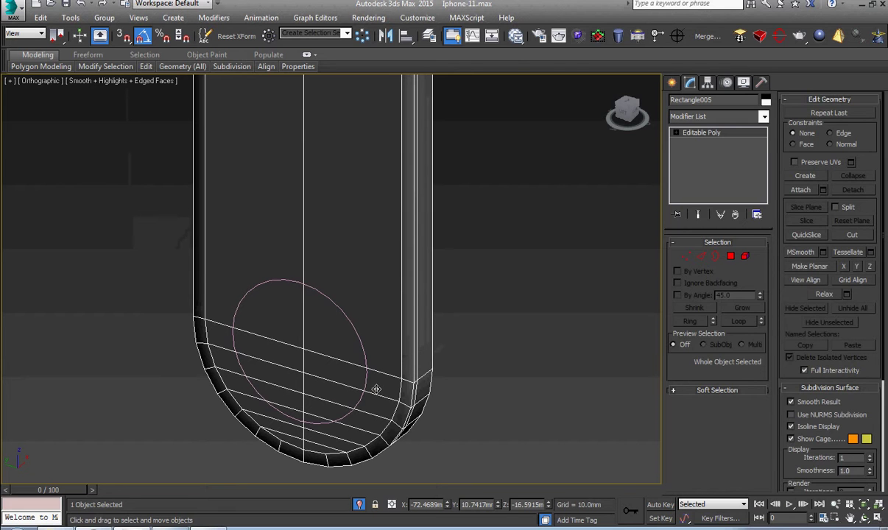
left_click(578, 37)
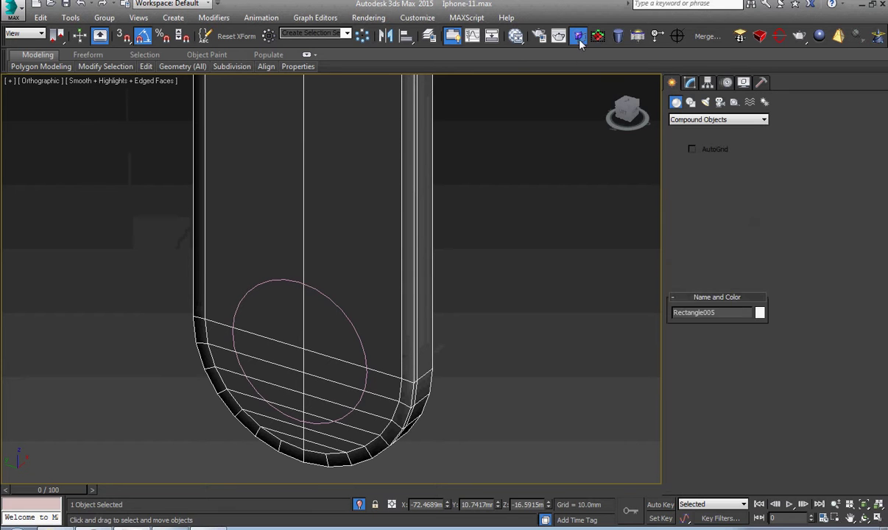
left_click(338, 310)
Convert Rectangle005 to an Editable Poly and enter Vertex sub-object mode.
right_click(347, 323)
right_click(341, 299)
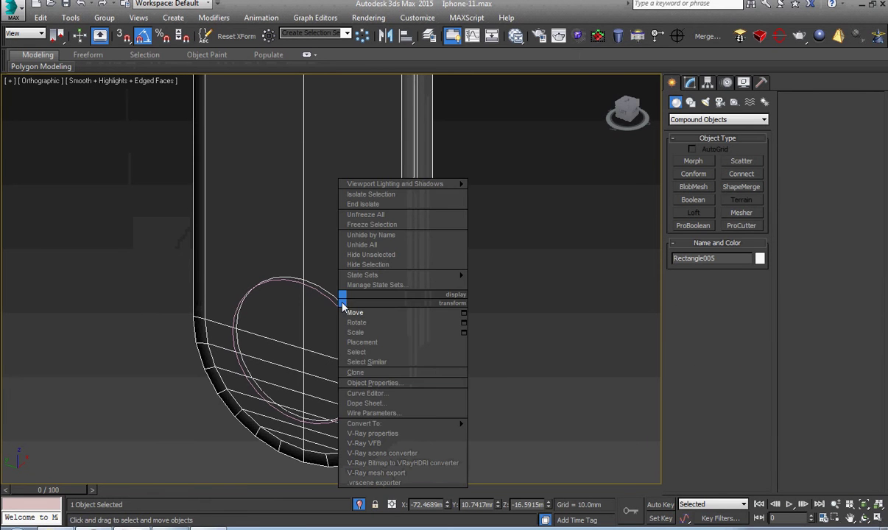
left_click(511, 433)
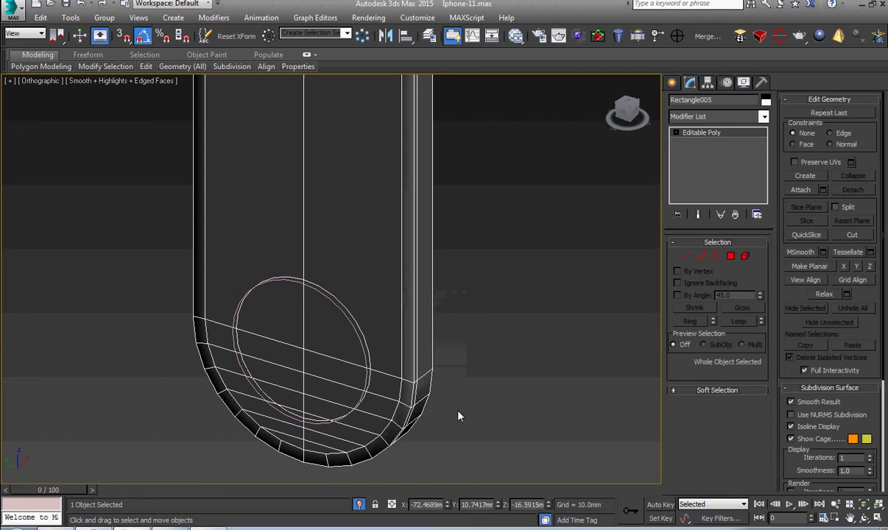
scroll(412, 409, "up", 3)
key("1")
scroll(405, 401, "down", 4)
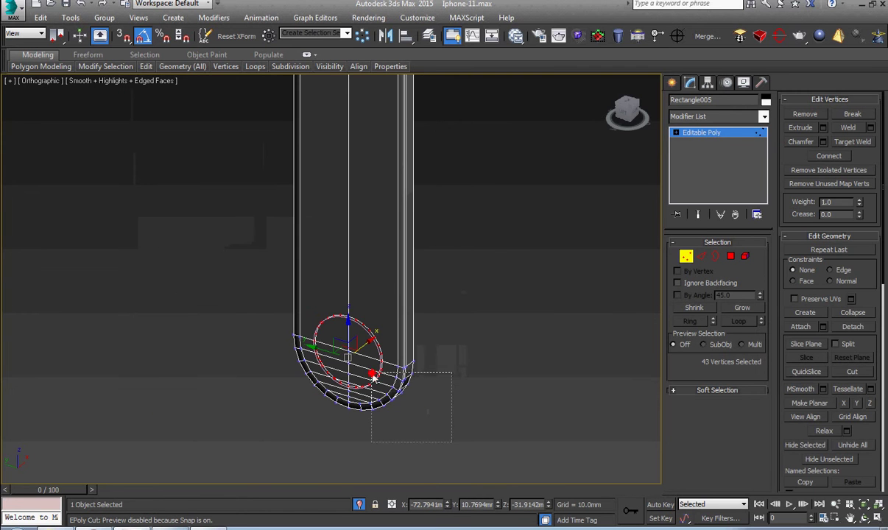
Switch to Left view and zoom in along the merged circle's outline.
left_click_drag(373, 375, 373, 374, "ctrl")
scroll(352, 347, "up", 3)
key("l")
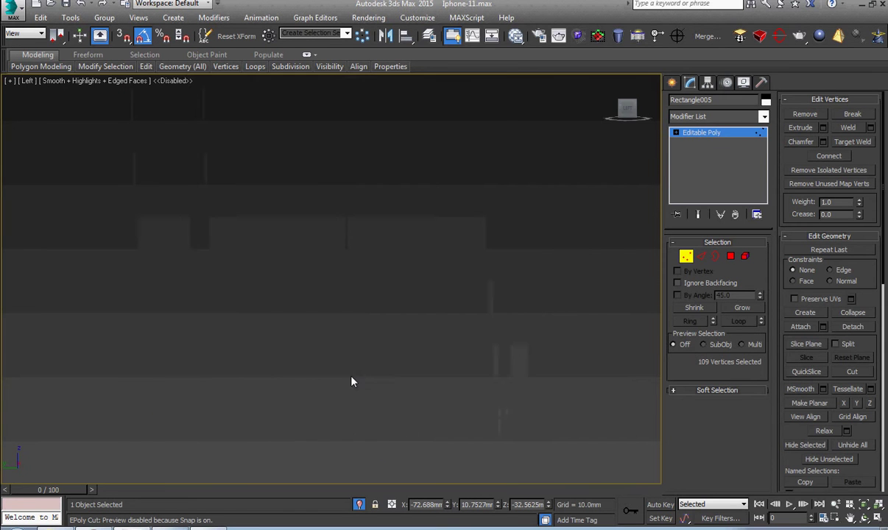
left_click(427, 368)
scroll(427, 369, "up", 5)
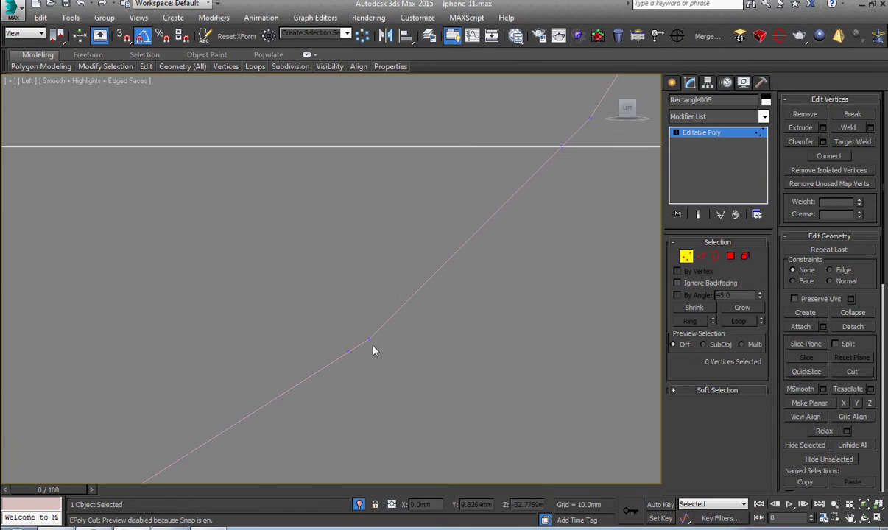
scroll(336, 367, "down", 2)
scroll(412, 375, "up", 2)
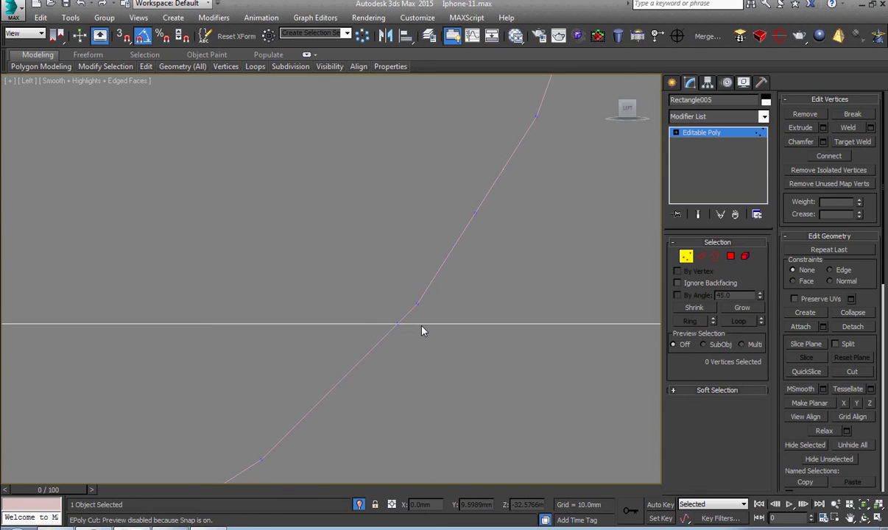
middle_click_drag(397, 306, 441, 303)
scroll(441, 303, "up", 2)
scroll(452, 353, "up", 2)
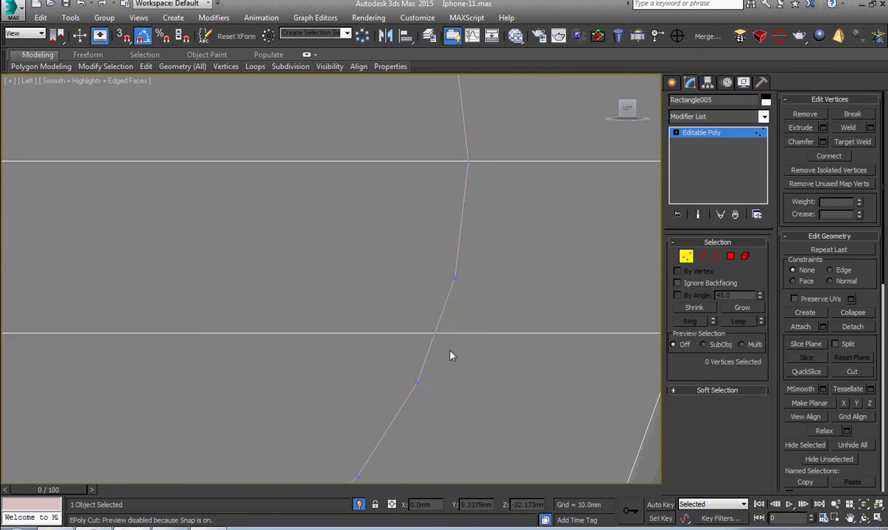
scroll(477, 306, "up", 1)
scroll(470, 321, "down", 2)
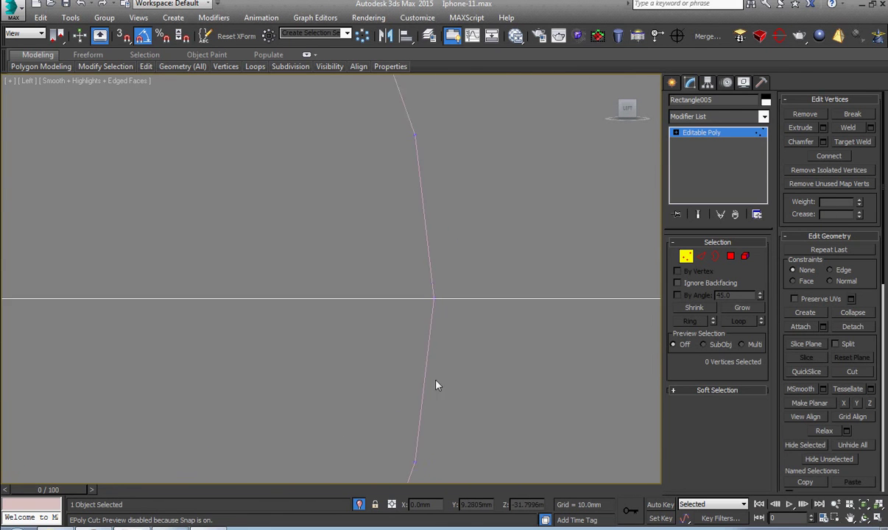
middle_click_drag(436, 382, 445, 315)
scroll(444, 315, "down", 1)
scroll(453, 252, "down", 2)
scroll(410, 230, "down", 2)
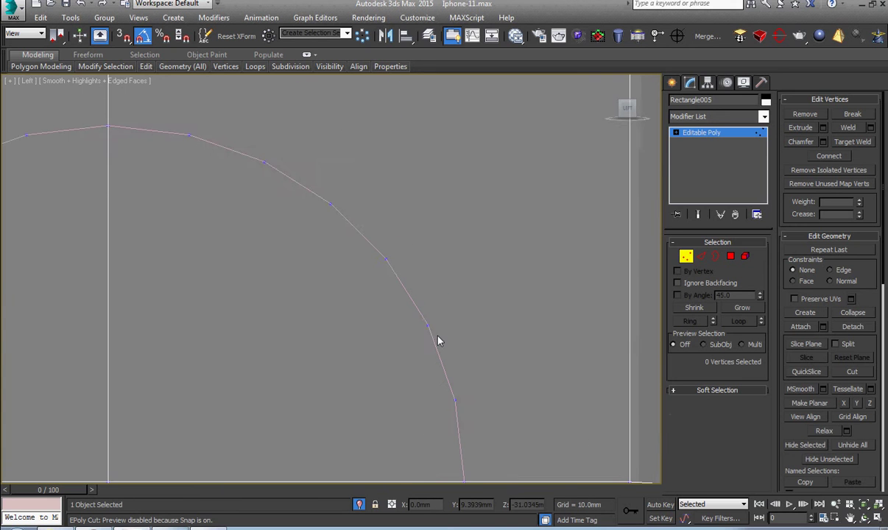
scroll(439, 341, "down", 2)
scroll(376, 366, "down", 2)
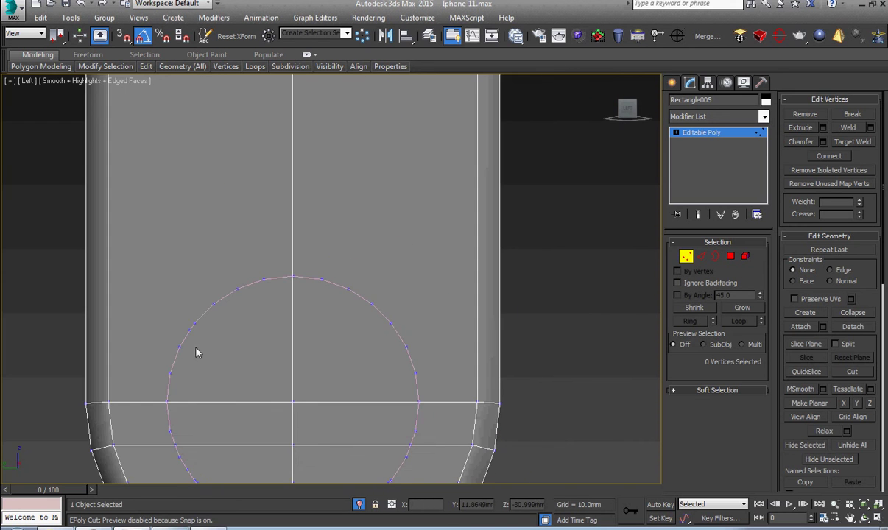
scroll(196, 352, "up", 3)
scroll(203, 370, "down", 2)
scroll(273, 311, "up", 3)
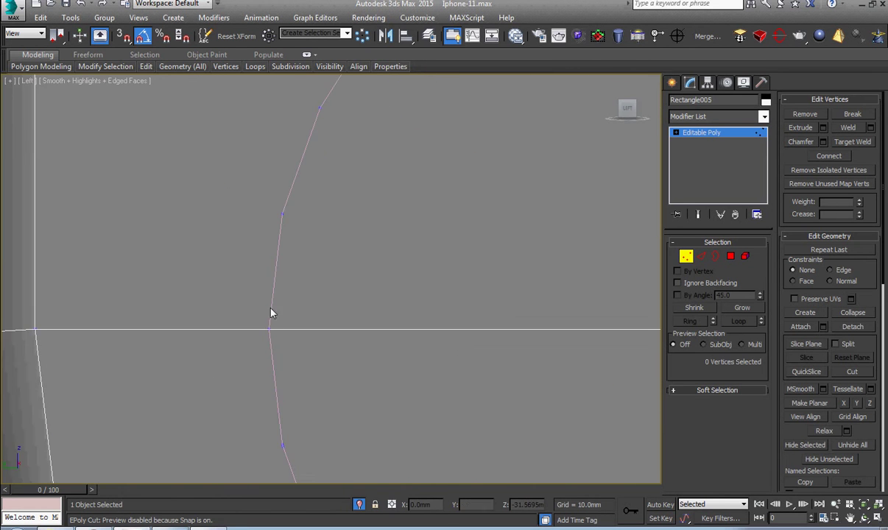
scroll(273, 272, "up", 1)
scroll(287, 315, "up", 2)
scroll(287, 315, "up", 2)
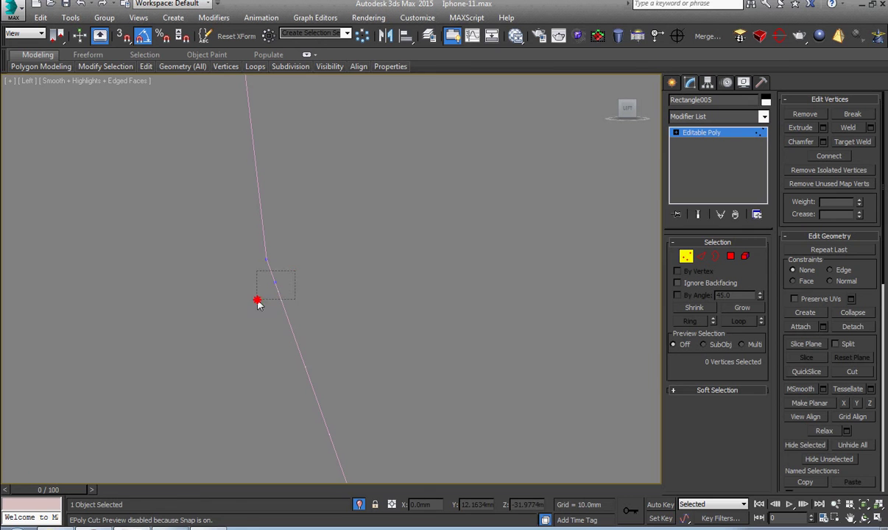
scroll(288, 350, "down", 2)
scroll(258, 228, "down", 2)
scroll(258, 228, "down", 1)
scroll(319, 326, "down", 2)
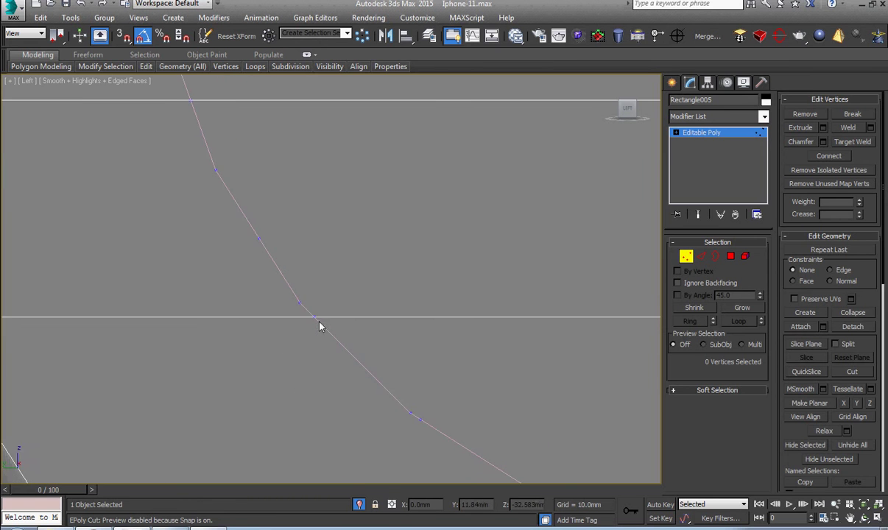
scroll(319, 326, "up", 2)
scroll(287, 268, "down", 2)
mouse_move(280, 307)
middle_mouse_down()
mouse_move(333, 317)
mouse_move(365, 302)
middle_mouse_up()
Target Weld two stray circle vertices onto their neighbouring vertices.
right_click(363, 285)
left_click(337, 360)
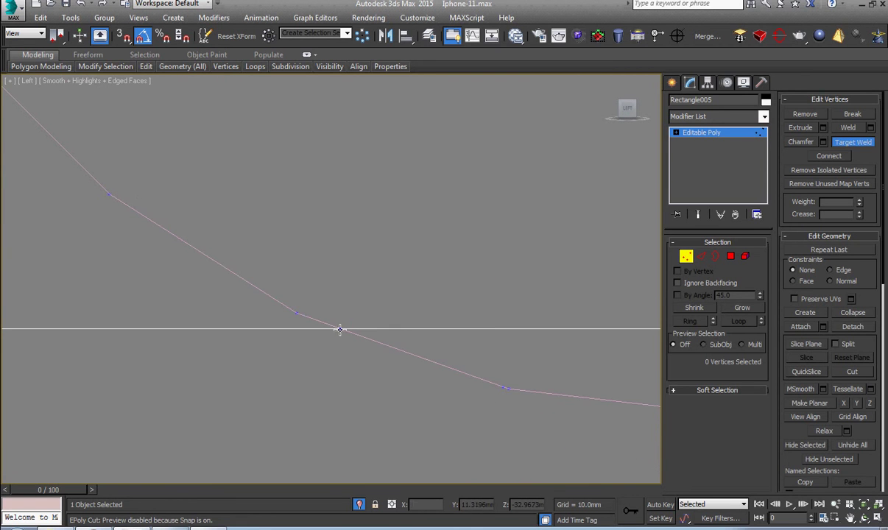
left_click(294, 312)
middle_click_drag(347, 303, 272, 238)
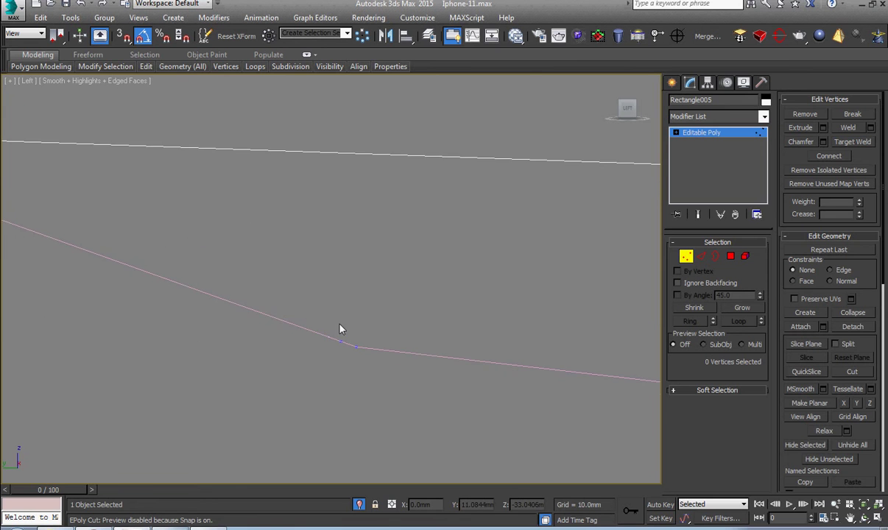
scroll(304, 370, "down", 3)
scroll(371, 402, "down", 3)
middle_click_drag(419, 369, 439, 320)
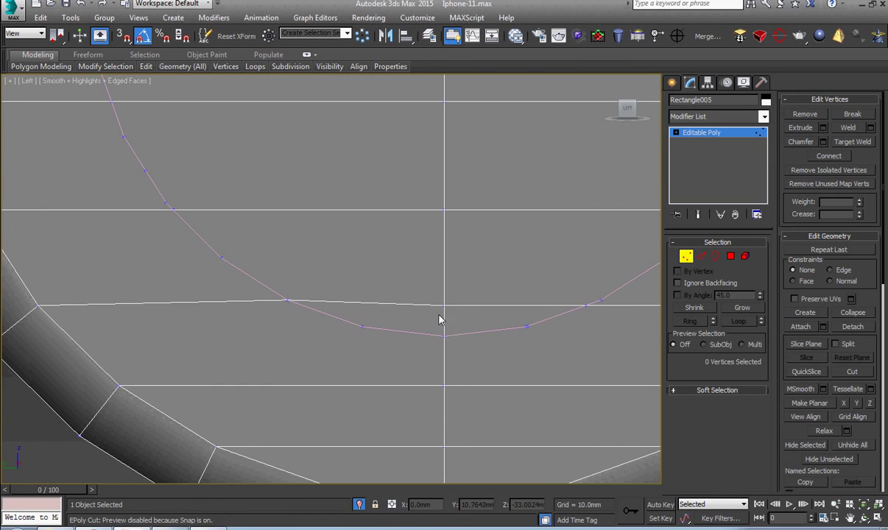
scroll(537, 338, "up", 5)
scroll(436, 340, "up", 2)
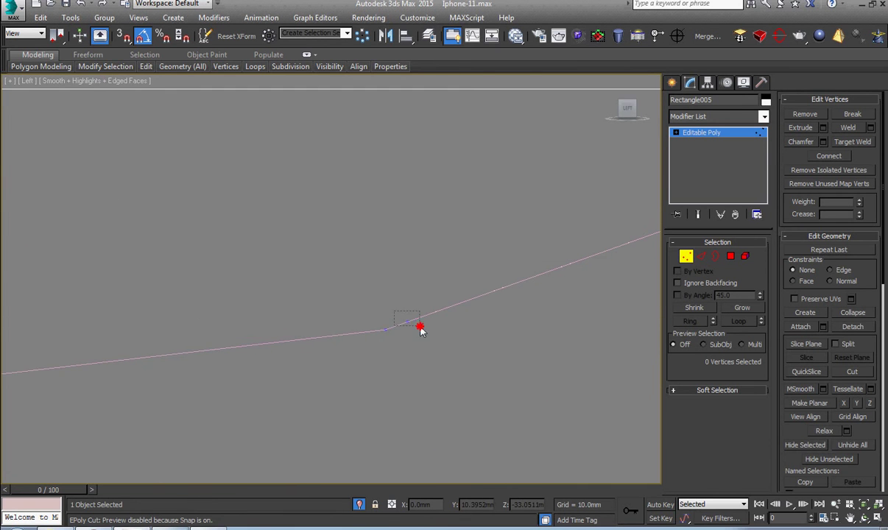
scroll(421, 331, "down", 3)
scroll(383, 353, "down", 2)
right_click(489, 317)
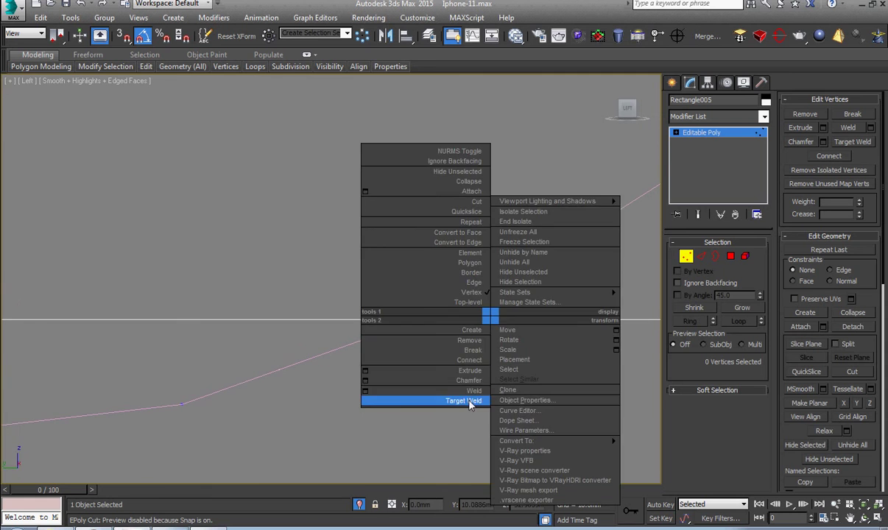
left_click(469, 402)
left_click(482, 297)
right_click(464, 315)
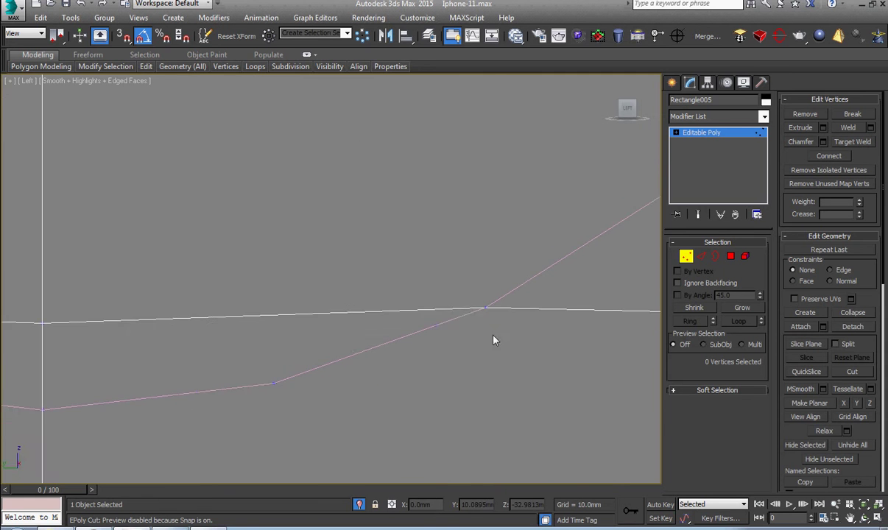
Target Weld the extra vertex near the edge onto the edge's vertex.
scroll(464, 316, "down", 3)
scroll(420, 324, "down", 2)
scroll(442, 295, "up", 4)
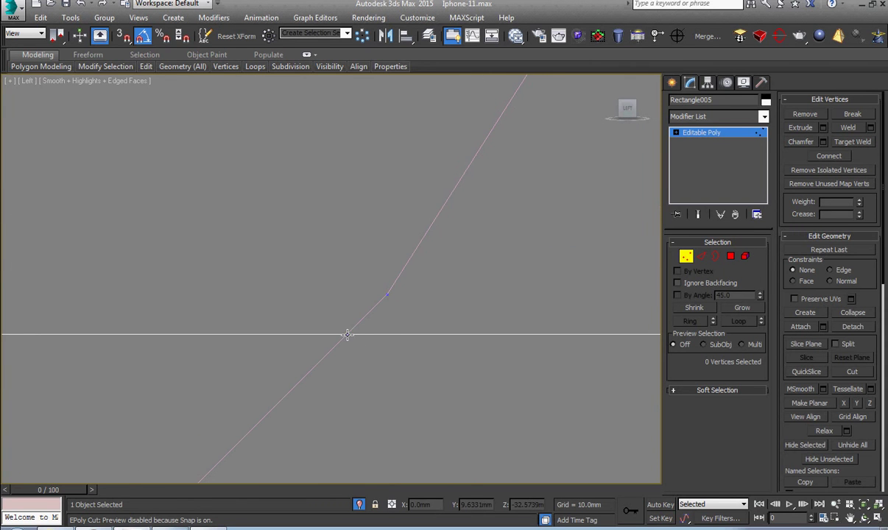
left_click(348, 335)
left_click(387, 294)
right_click(439, 291)
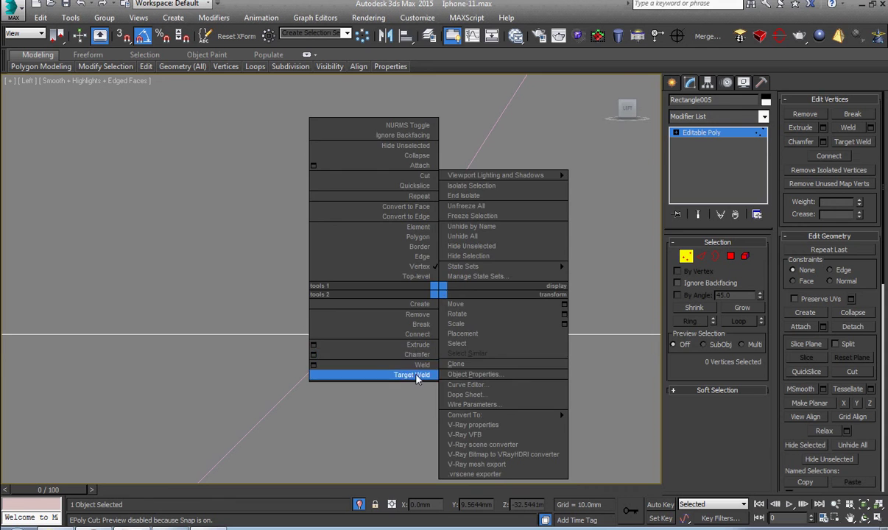
left_click(416, 376)
left_click(386, 295)
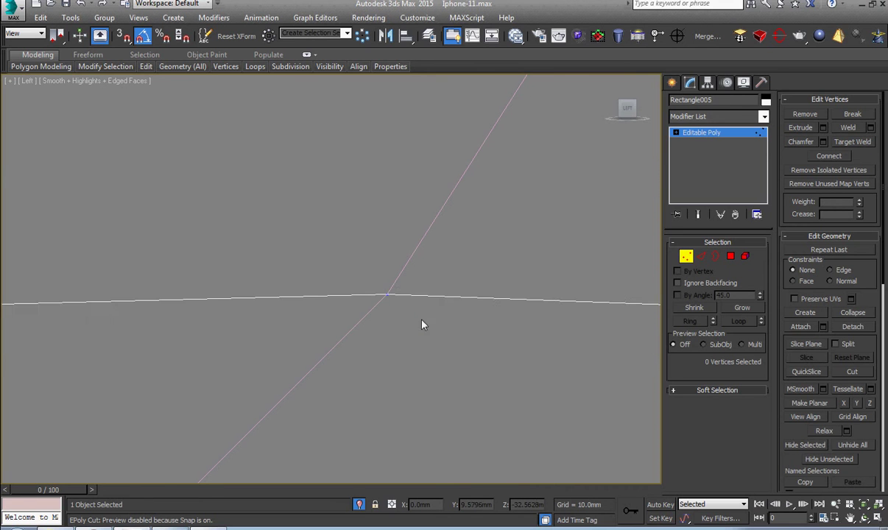
Start another Target Weld, cancel it, and inspect the button's rounded end.
scroll(422, 325, "down", 3)
scroll(462, 338, "down", 3)
scroll(391, 311, "up", 5)
mouse_move(276, 322)
middle_mouse_down()
mouse_move(242, 319)
mouse_move(305, 308)
middle_mouse_up()
right_click(324, 288)
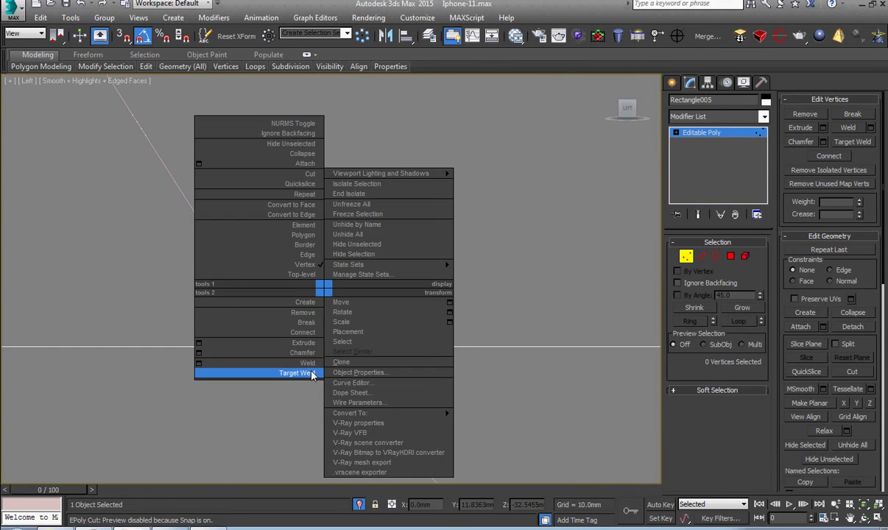
left_click(311, 374)
scroll(324, 308, "down", 2)
right_click(324, 311)
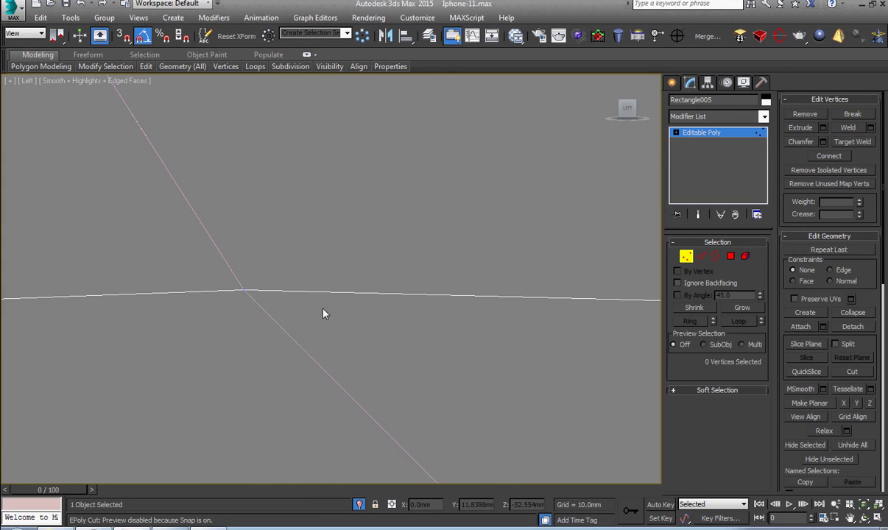
scroll(323, 310, "down", 3)
scroll(308, 313, "up", 1)
left_click(293, 288)
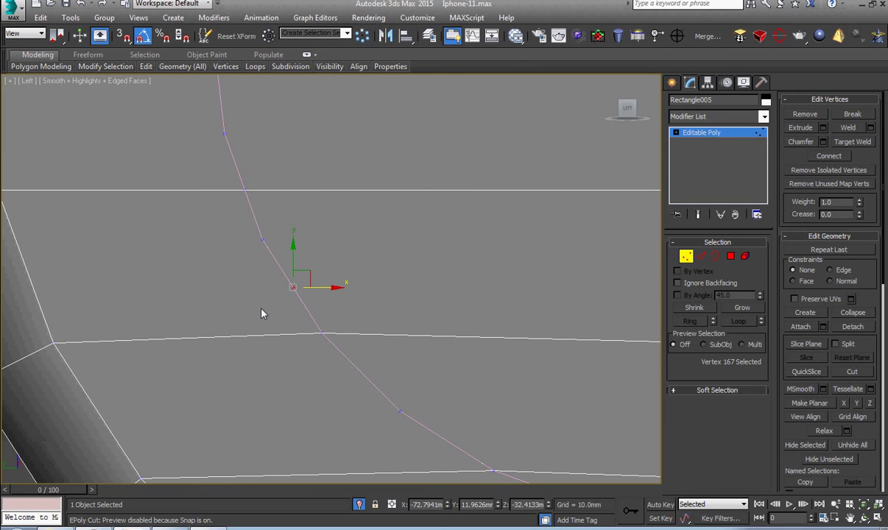
left_click(261, 314)
scroll(262, 314, "down", 2)
middle_click_drag(261, 314, 257, 340)
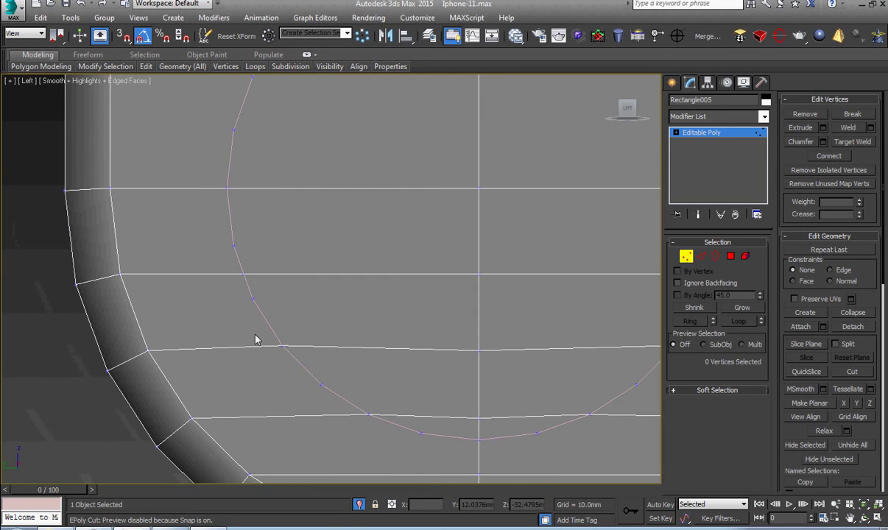
scroll(256, 339, "down", 1)
scroll(243, 361, "down", 1)
scroll(341, 389, "down", 1)
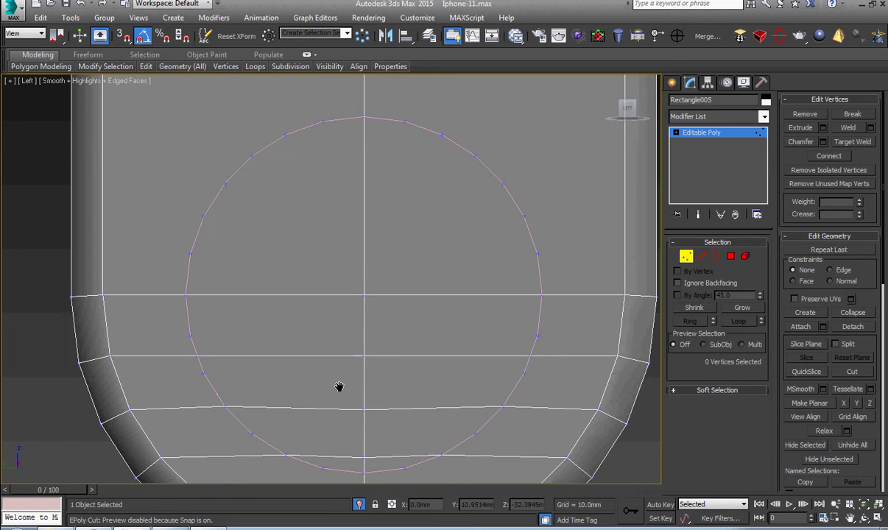
scroll(330, 403, "down", 1)
scroll(332, 405, "down", 1)
scroll(363, 376, "up", 5)
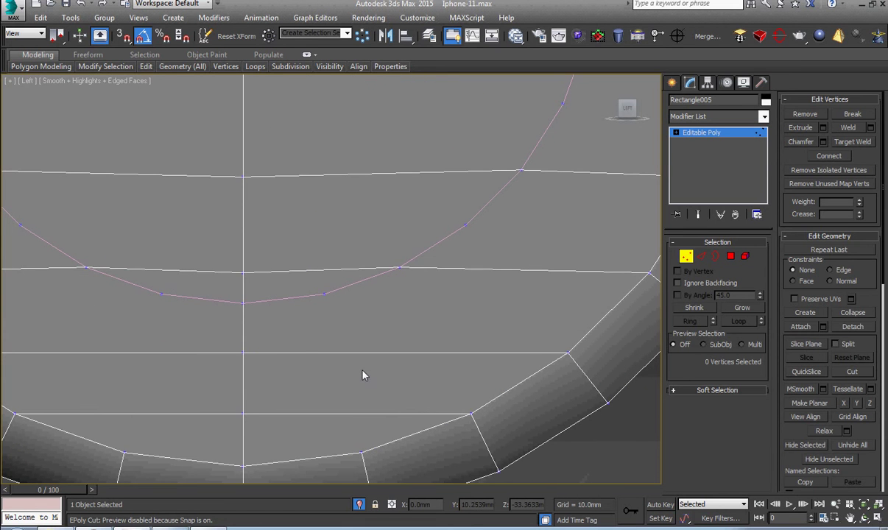
Cut three edges joining outer rim vertices to vertices on the slot's lower arc.
middle_click_drag(363, 371, 367, 378)
key("alt+c")
left_click(367, 459)
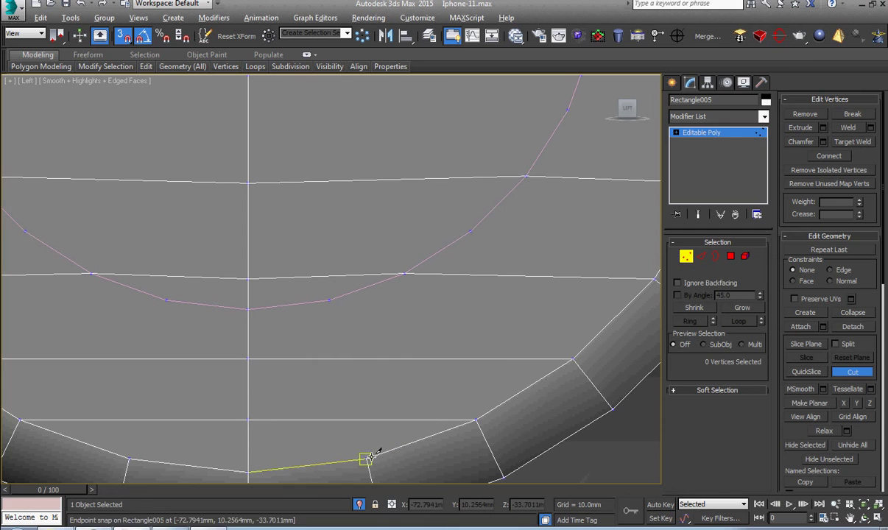
left_click(329, 301)
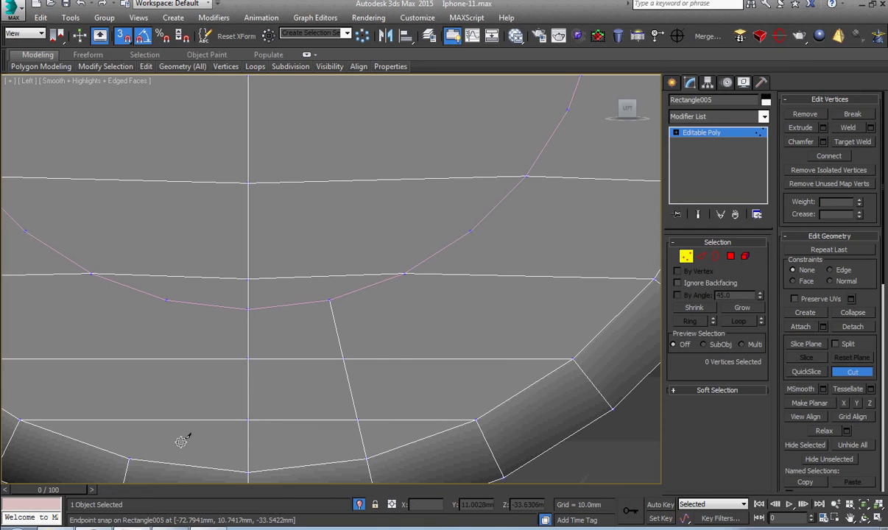
left_click(129, 459)
left_click(166, 301)
left_click(475, 420)
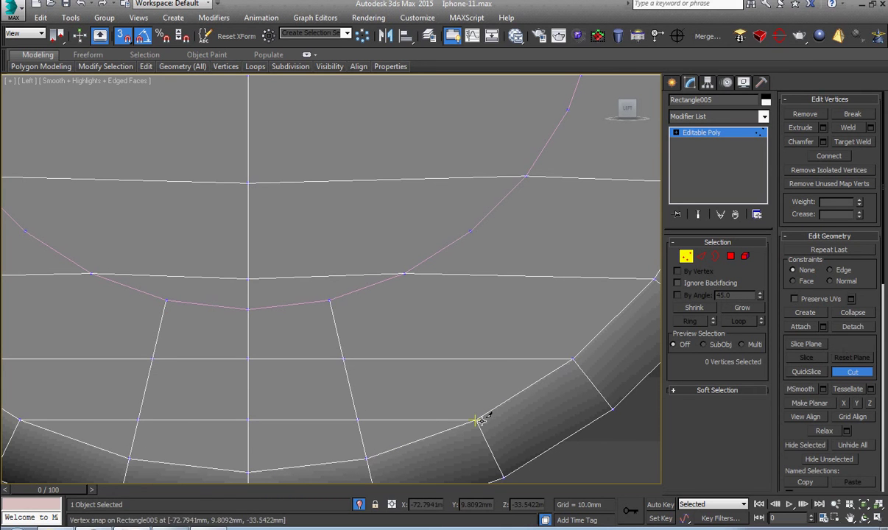
left_click(404, 274)
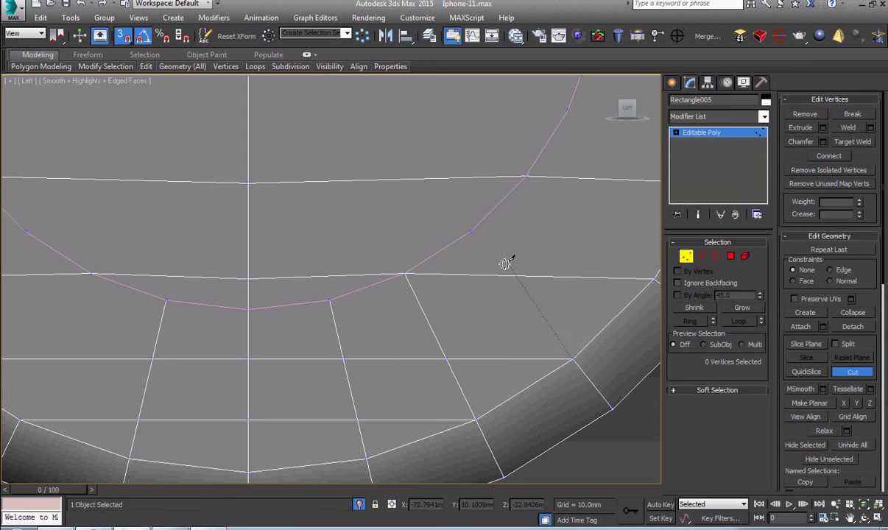
Cut edges from the lower-curve vertices to arc vertices on the slot's left side.
middle_click_drag(192, 391, 358, 402)
left_click(186, 432)
left_click(303, 431)
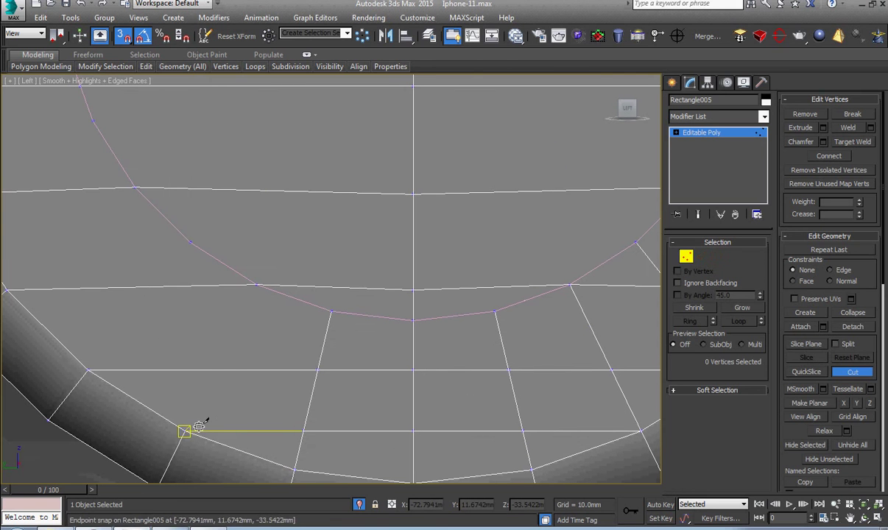
left_click(257, 287)
right_click(87, 367)
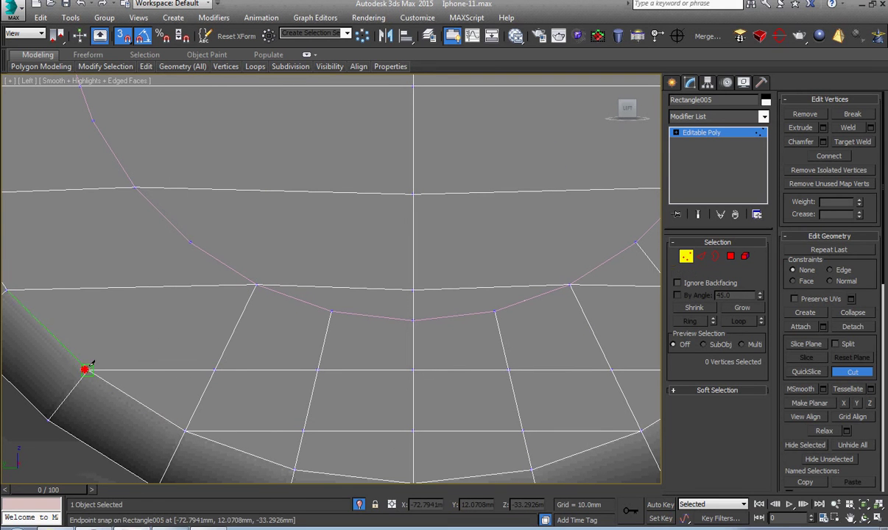
scroll(184, 273, "down", 3)
scroll(169, 324, "up", 1)
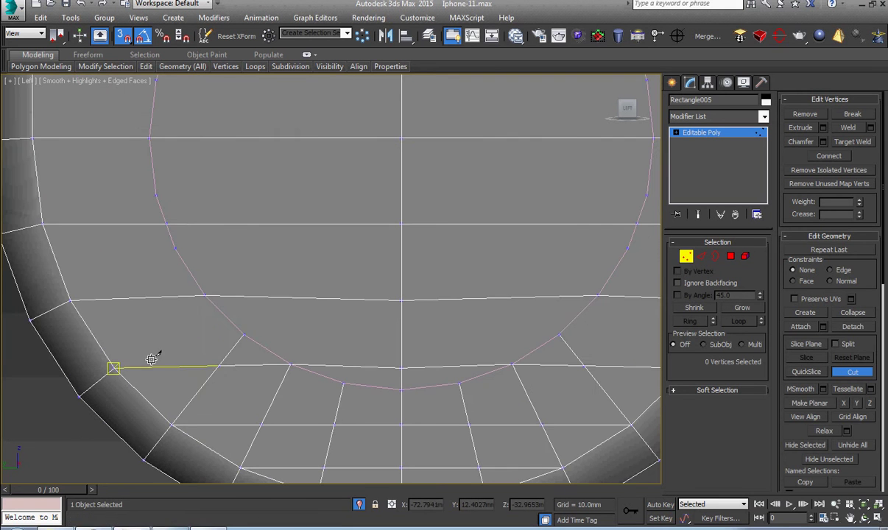
left_click(204, 295)
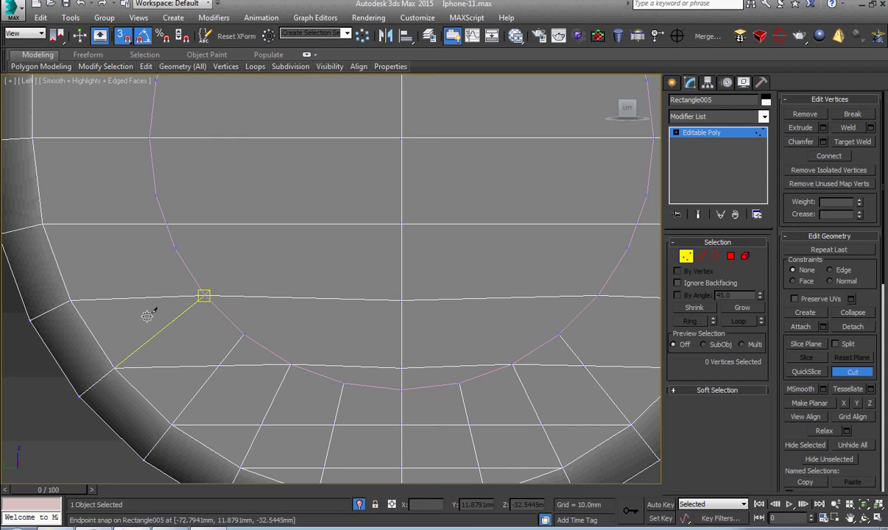
right_click(70, 301)
Add another rim-to-arc edge on the slot's left side, discarding the stray pending cut.
left_click(172, 252)
middle_click_drag(133, 254, 181, 371)
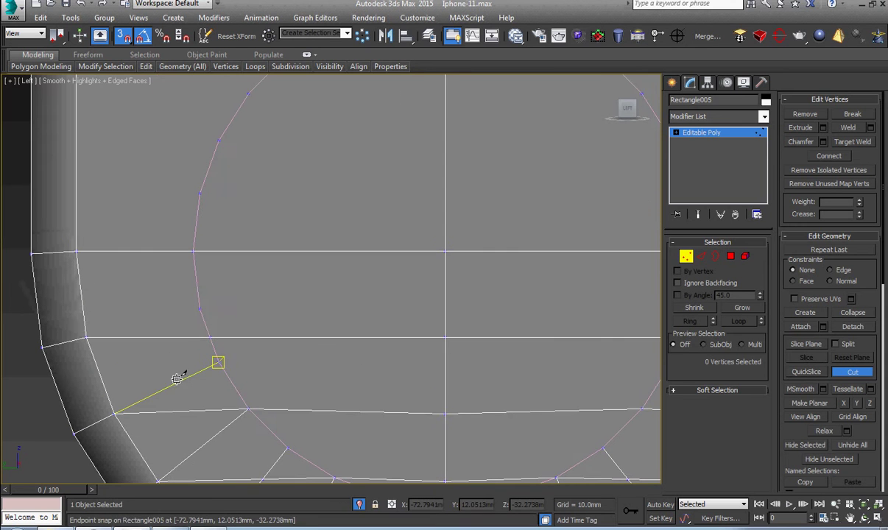
right_click(94, 333)
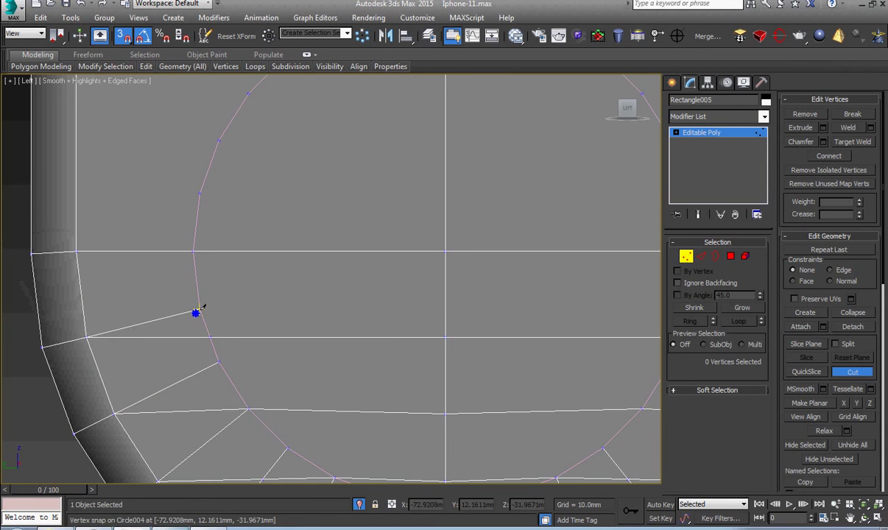
middle_click_drag(197, 311, 200, 413)
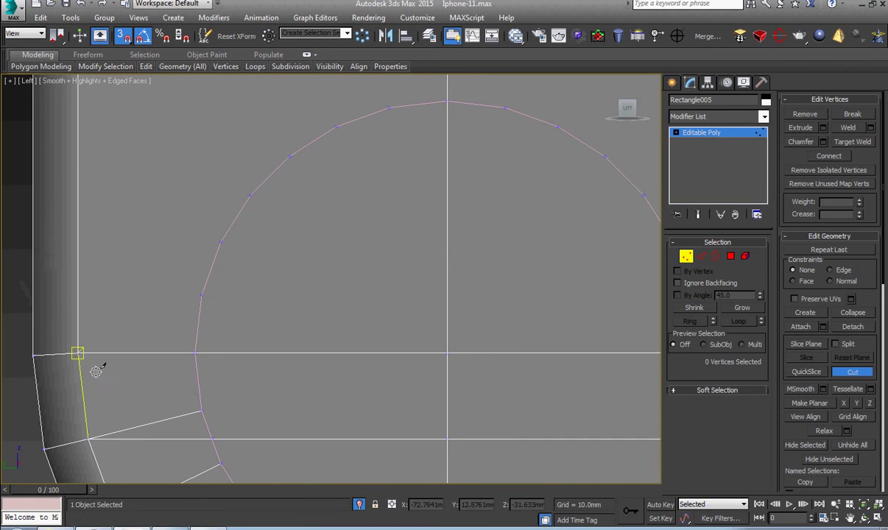
left_click(201, 296)
scroll(25, 258, "down", 3)
scroll(416, 317, "up", 3)
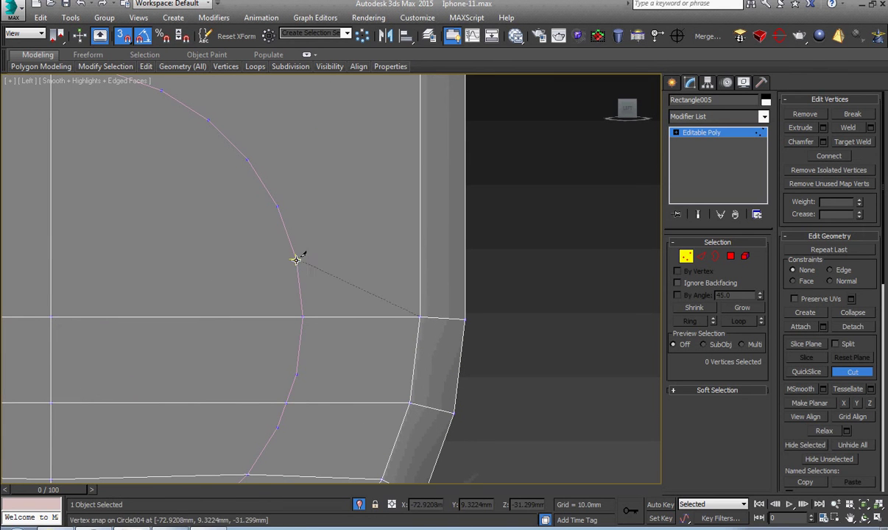
Cut two more edges from rim vertices to points on the slot arc.
left_click(410, 403)
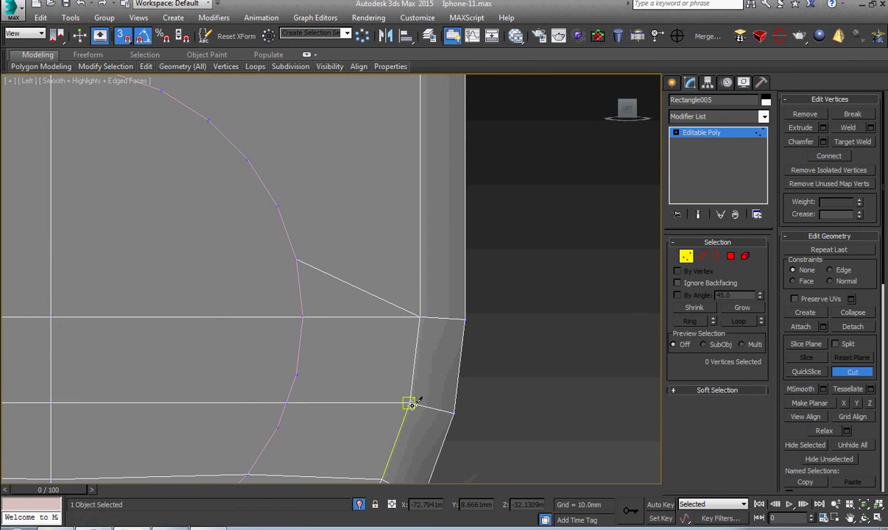
left_click(302, 318)
scroll(324, 339, "down", 2)
scroll(426, 377, "up", 2)
scroll(446, 370, "up", 1)
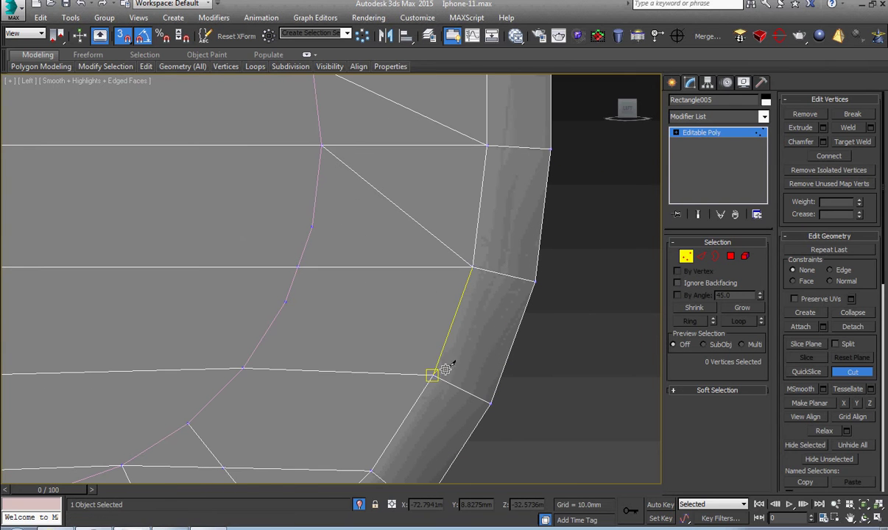
left_click(433, 374)
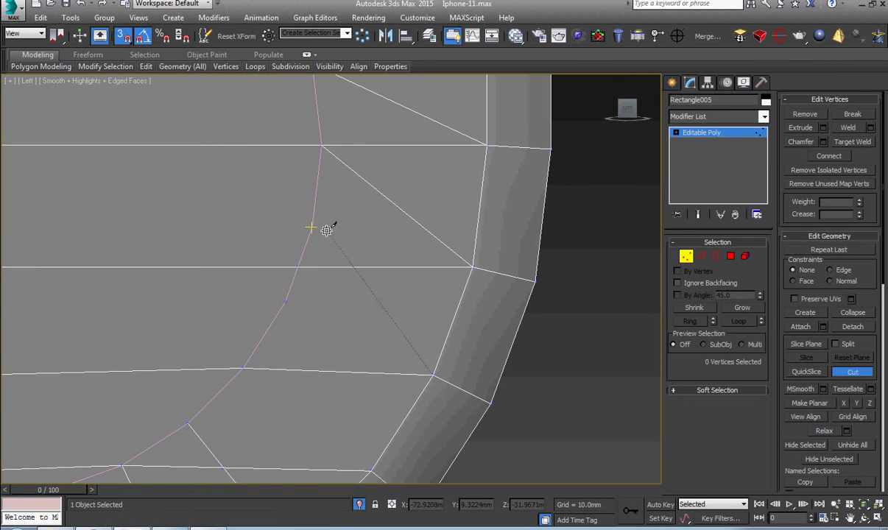
left_click(312, 228)
Cut a final rim-to-arc edge, finish cutting, and exit Vertex sub-object mode.
middle_click_drag(370, 398, 430, 282)
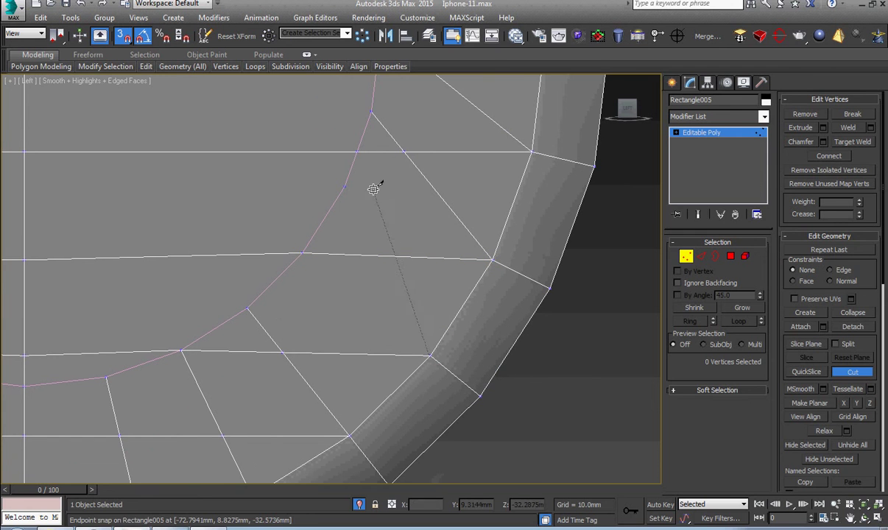
left_click(345, 187)
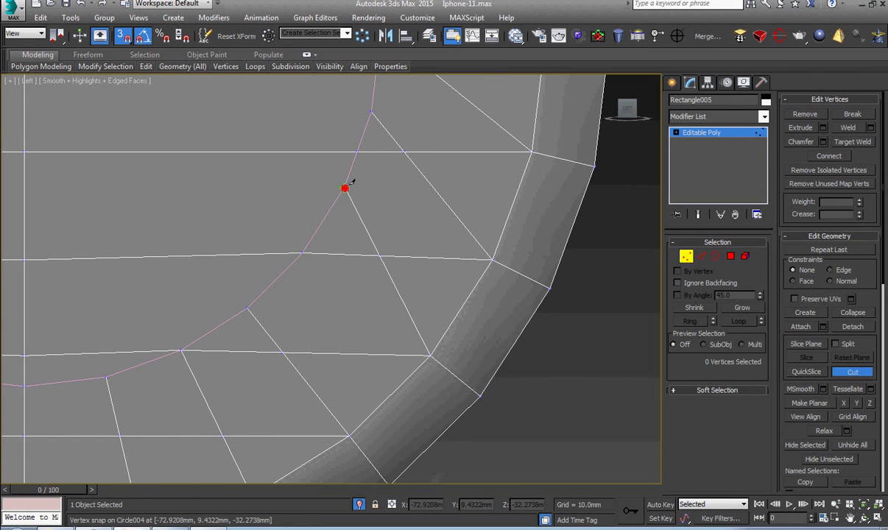
left_click(302, 253)
scroll(310, 265, "down", 3)
scroll(321, 287, "up", 2)
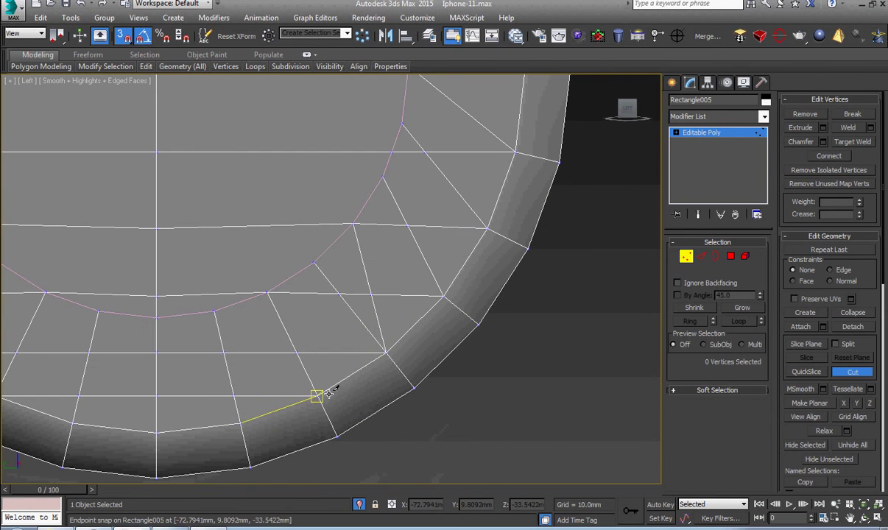
right_click(344, 336)
middle_click_drag(365, 350, 378, 369)
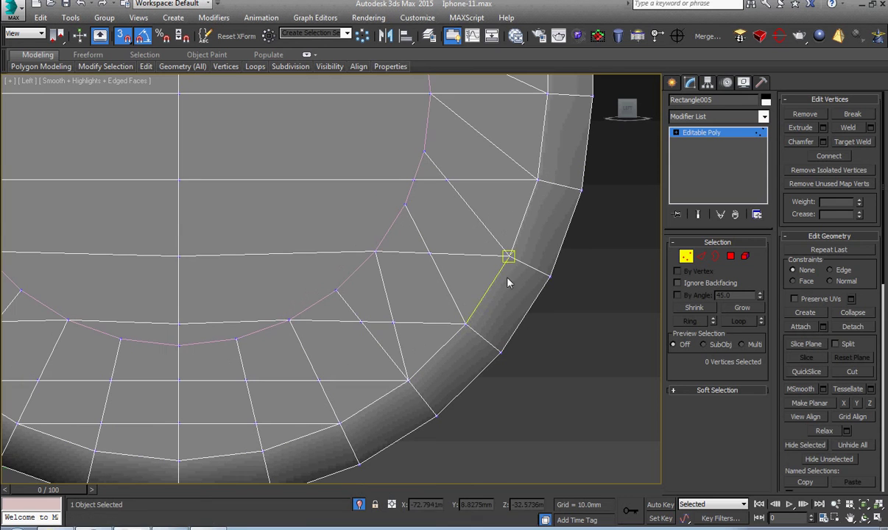
left_click(676, 133)
Switch to Edge mode and select the edge loop just beneath the circular slot.
left_click(699, 143)
scroll(389, 270, "down", 2)
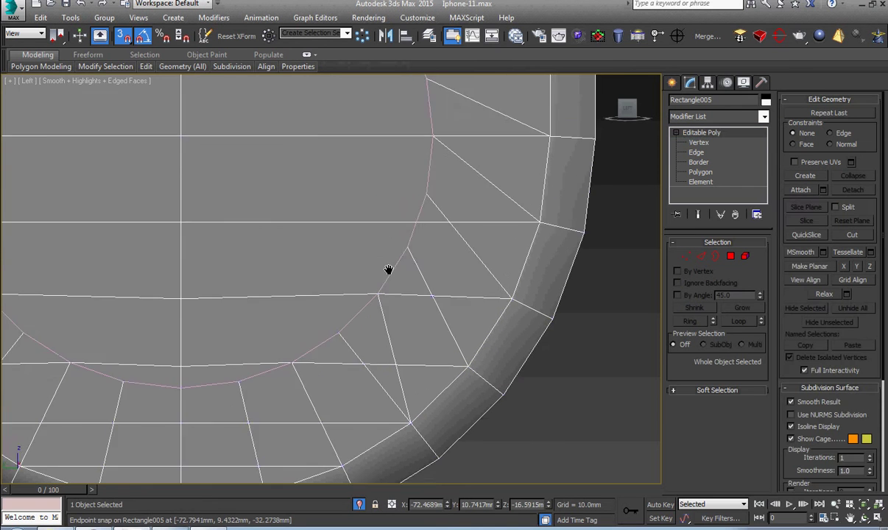
scroll(395, 347, "down", 3)
scroll(381, 371, "up", 4)
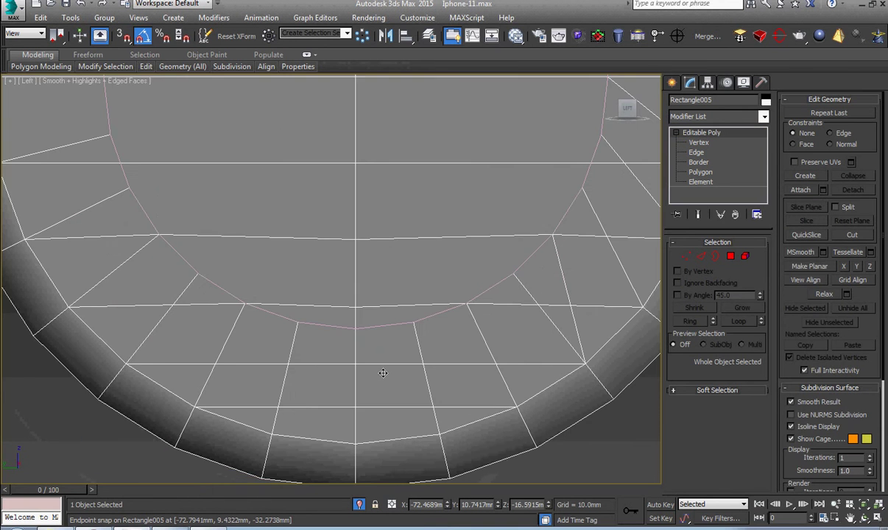
scroll(329, 411, "up", 1)
key("2")
double_click(344, 397)
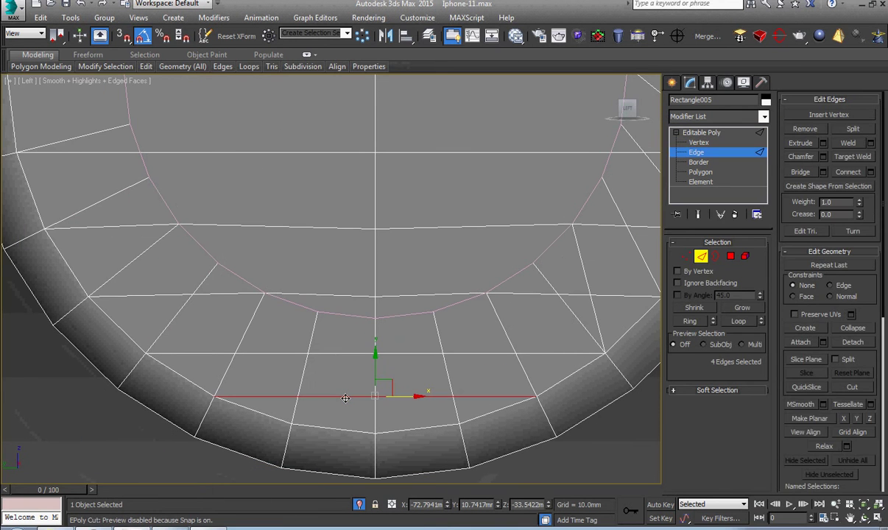
double_click(336, 355)
Select the six redundant horizontal edges under the slot and delete them.
mouse_move(333, 365)
middle_mouse_down()
mouse_move(347, 410)
mouse_move(248, 353)
middle_mouse_up()
left_click(256, 329)
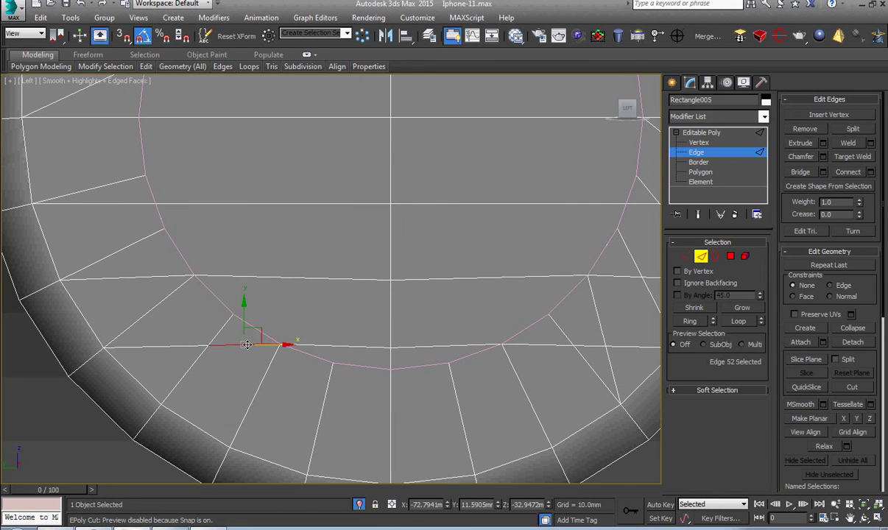
left_click(151, 328, "ctrl")
double_click(335, 346)
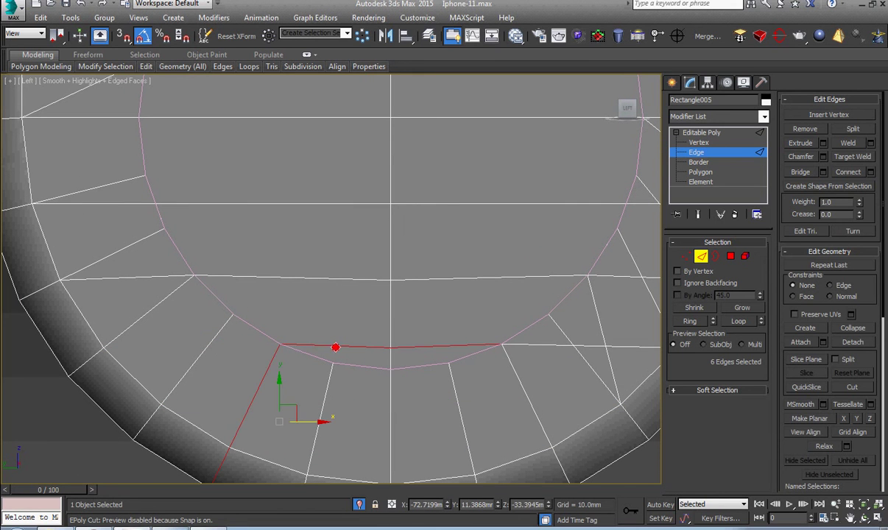
key("BackSpace")
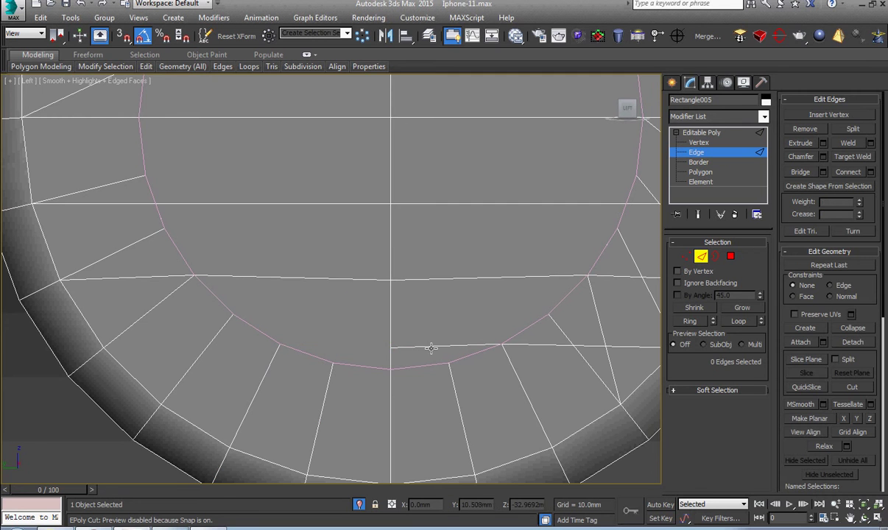
Select the edges right of the slot, then return to Vertex mode.
left_click(432, 348)
left_click(522, 353)
middle_click_drag(523, 358, 414, 405)
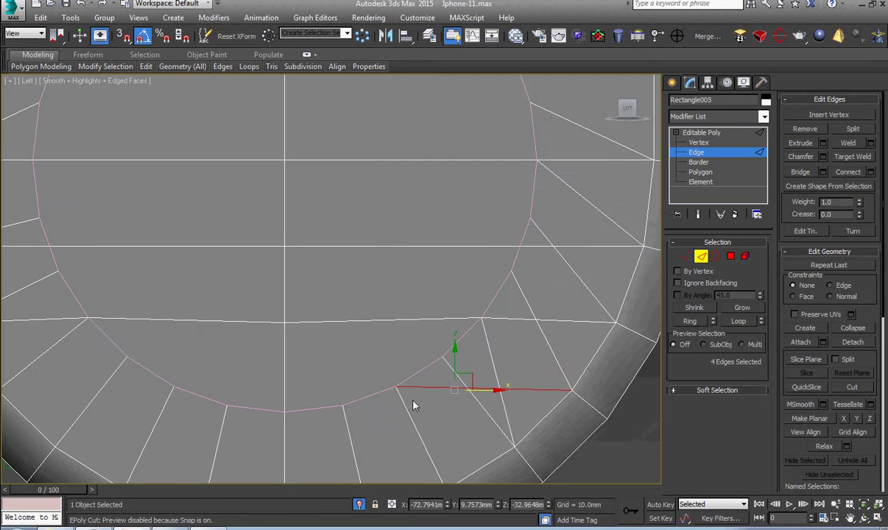
scroll(480, 375, "down", 2)
scroll(472, 368, "down", 2)
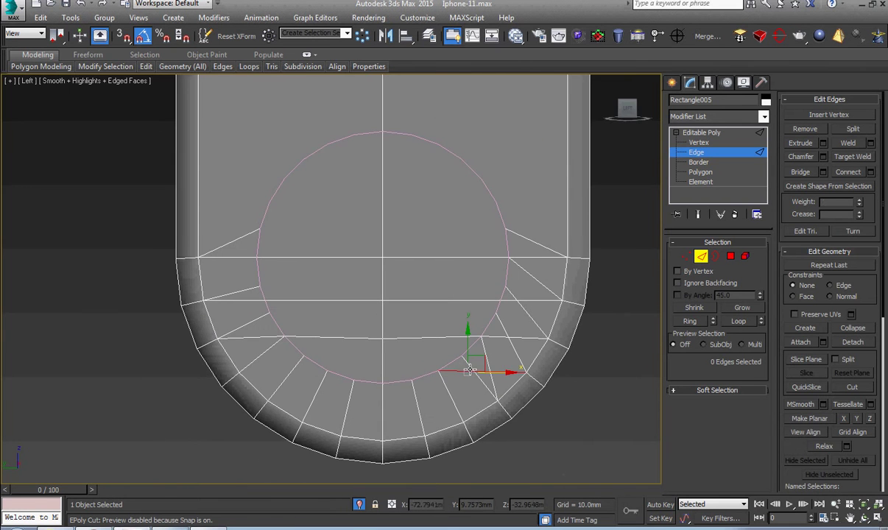
scroll(472, 376, "up", 3)
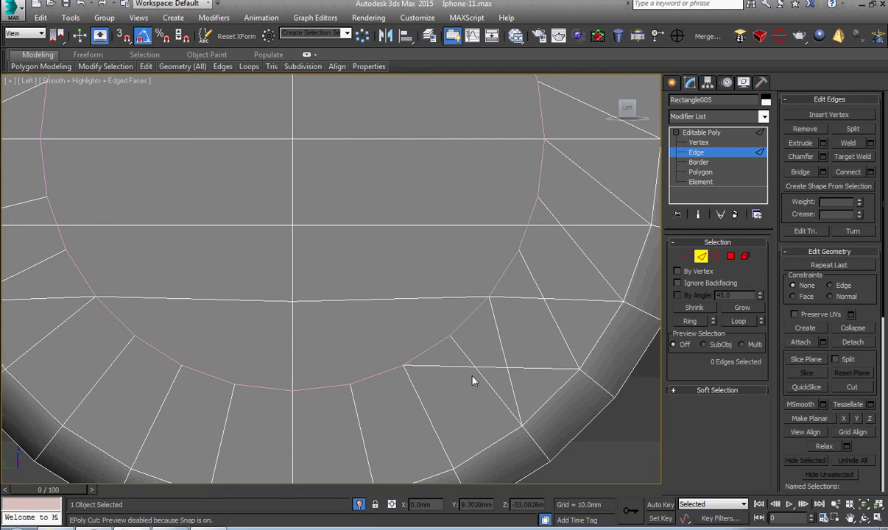
key("1")
scroll(472, 377, "up", 2)
Target Weld three stray vertices onto neighbouring vertices on the circle.
right_click(481, 338)
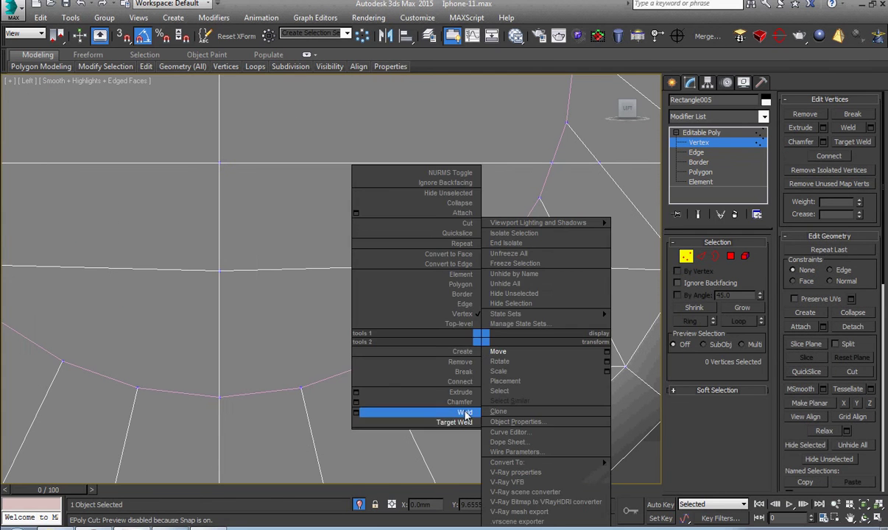
left_click(462, 422)
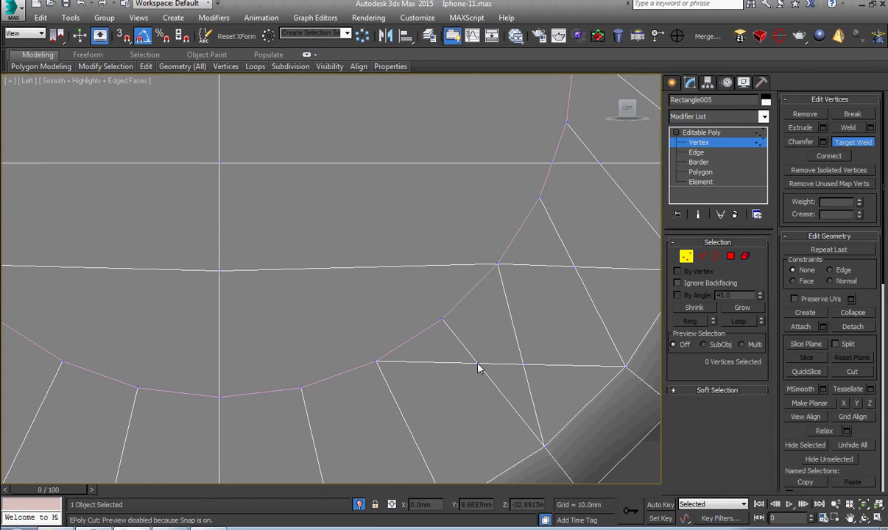
left_click(442, 319)
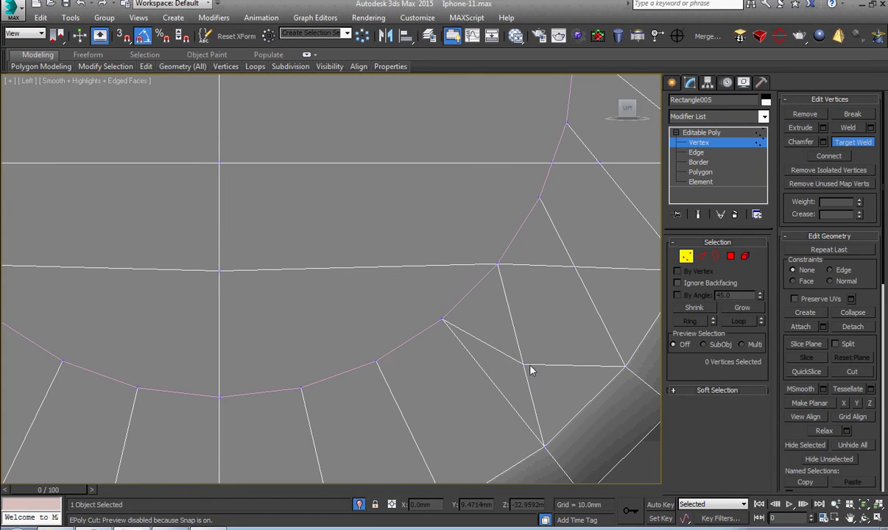
left_click(526, 365)
left_click(498, 265)
middle_click_drag(528, 314, 482, 400)
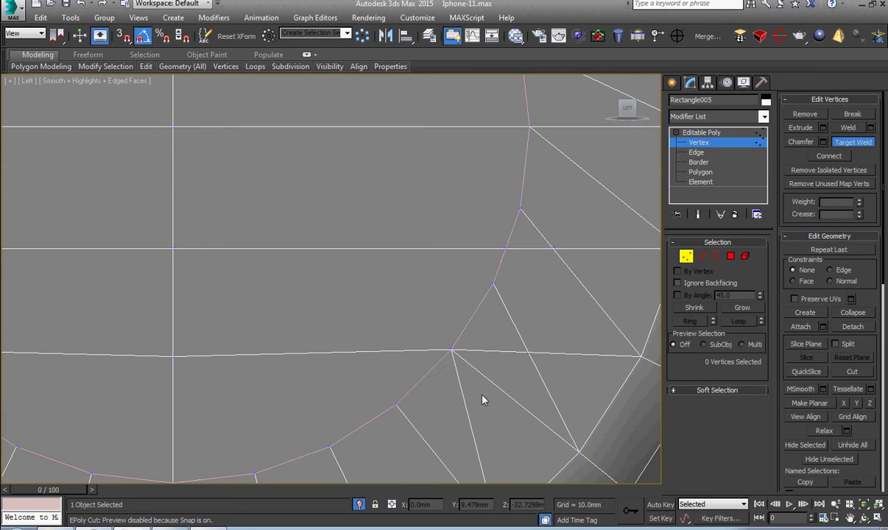
left_click(493, 285)
right_click(495, 313)
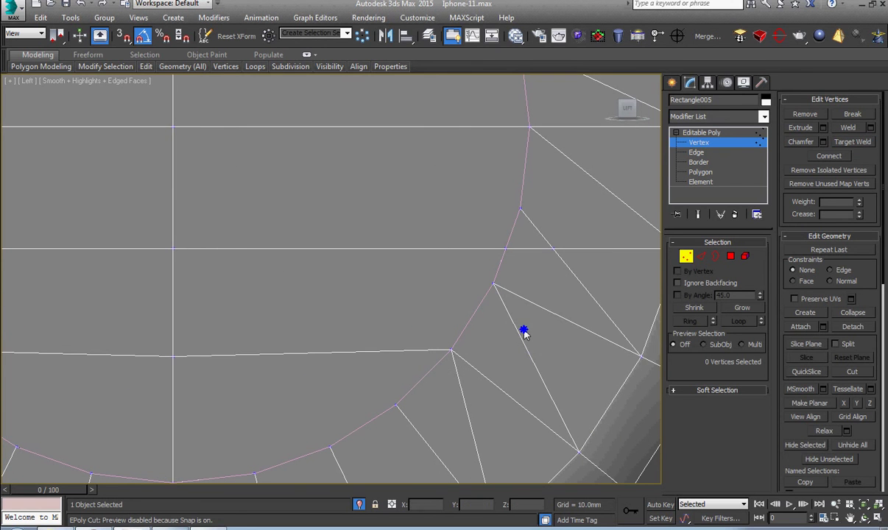
In Edge mode, check the diagonal edge beside the circle and cancel the unfinished cut.
scroll(497, 313, "down", 2)
key("2")
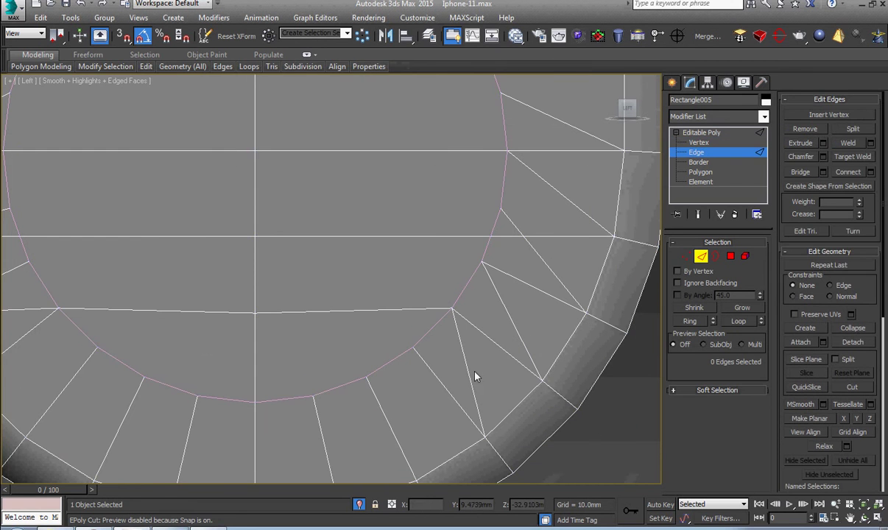
left_click(470, 375)
left_click(518, 329)
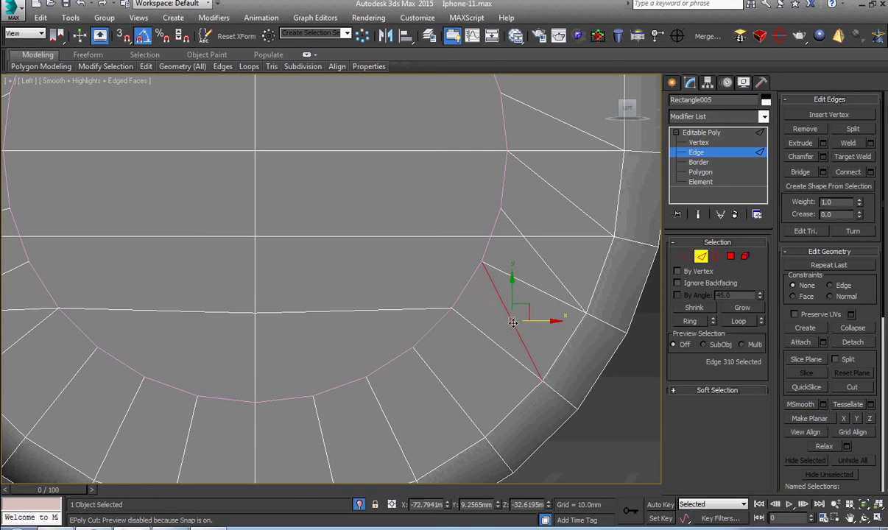
middle_click_drag(543, 264, 535, 321)
scroll(532, 326, "down", 3)
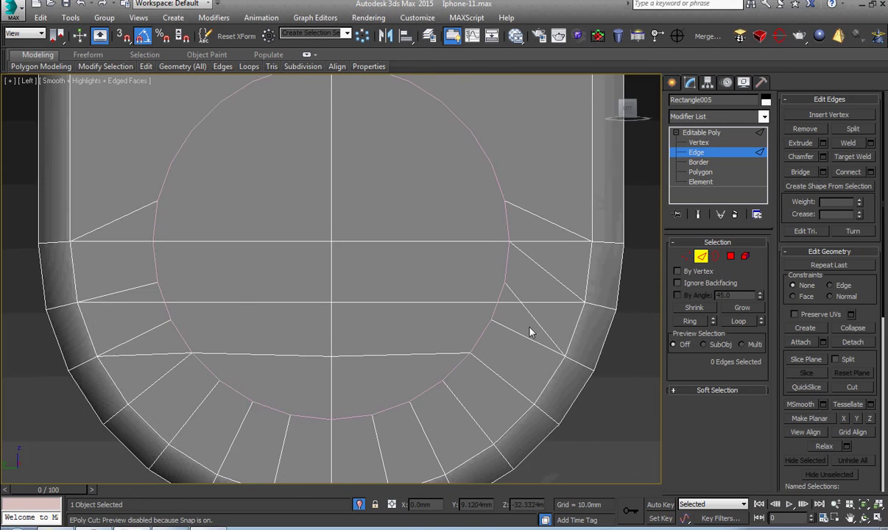
mouse_move(446, 350)
middle_mouse_down()
mouse_move(494, 361)
mouse_move(530, 347)
middle_mouse_up()
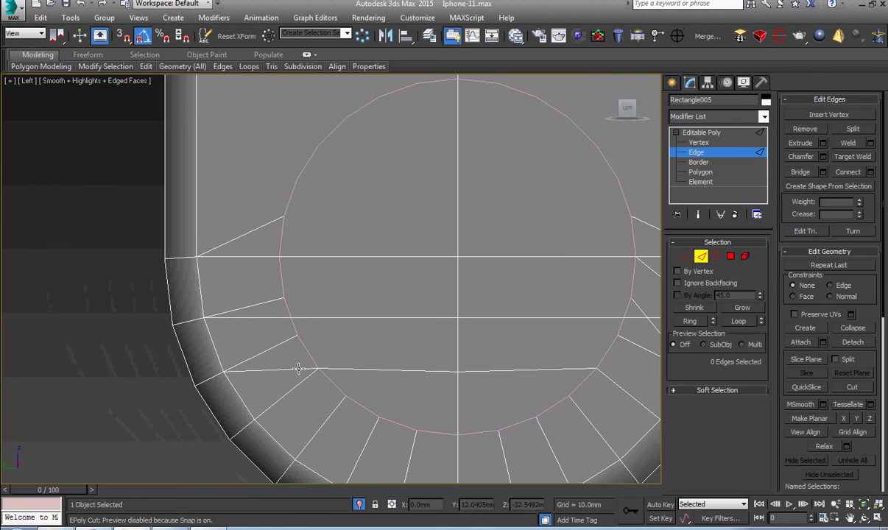
right_click(299, 369)
Check the horizontal edge loop, then select a lower-left frame vertex and matching circle vertex.
left_click(277, 318)
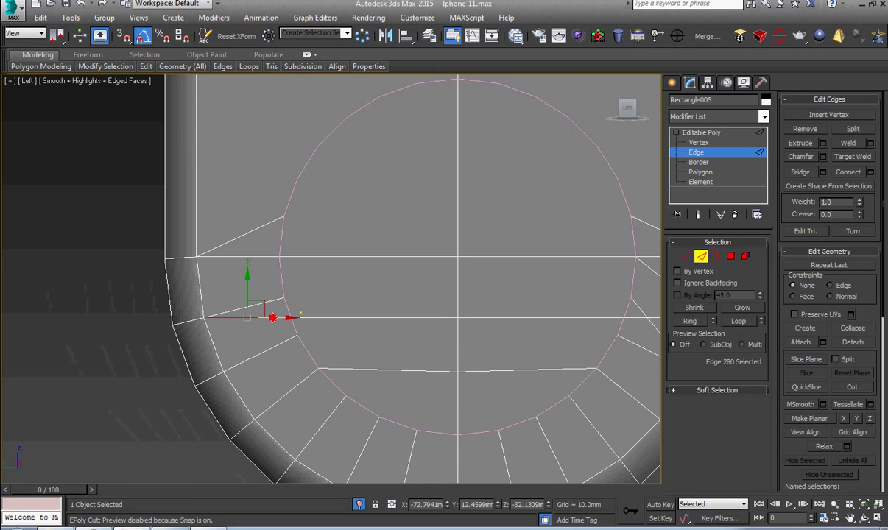
double_click(329, 317)
mouse_move(457, 342)
middle_mouse_down()
mouse_move(277, 359)
mouse_move(407, 359)
middle_mouse_up()
left_click(277, 358)
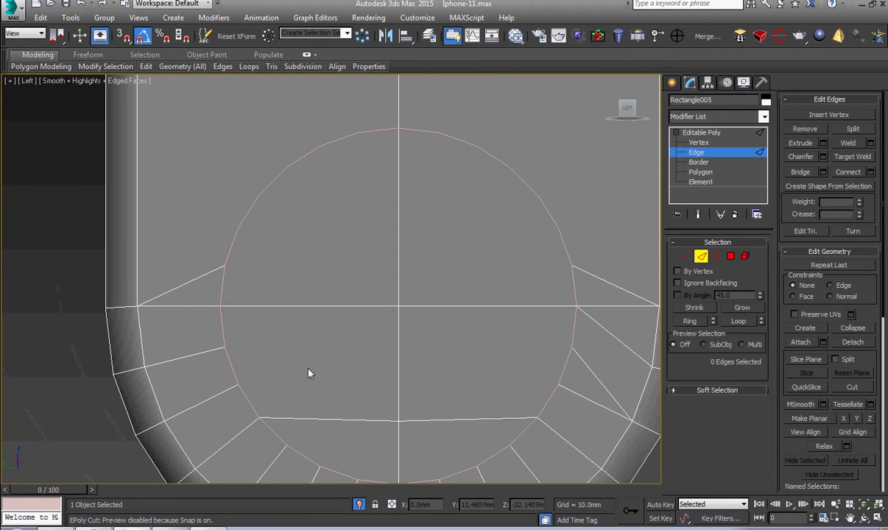
middle_click_drag(242, 314, 283, 348)
key("1")
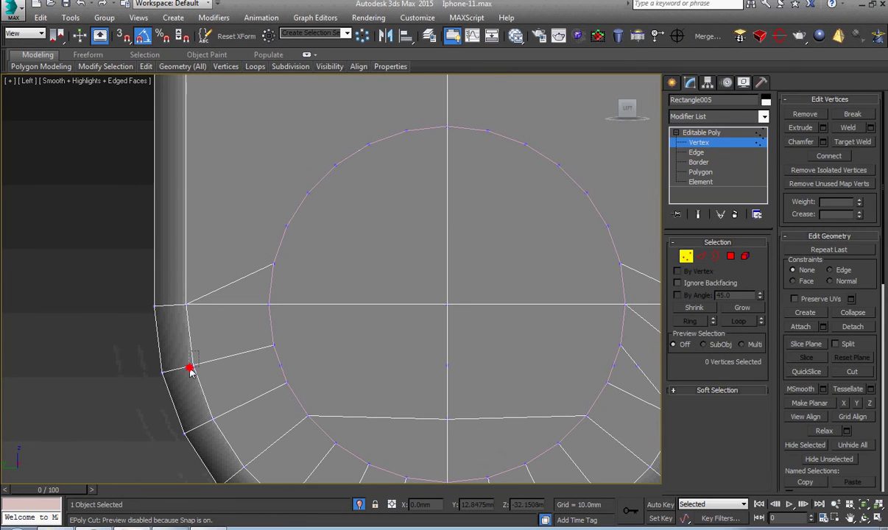
left_click(190, 370)
left_click(267, 303, "ctrl")
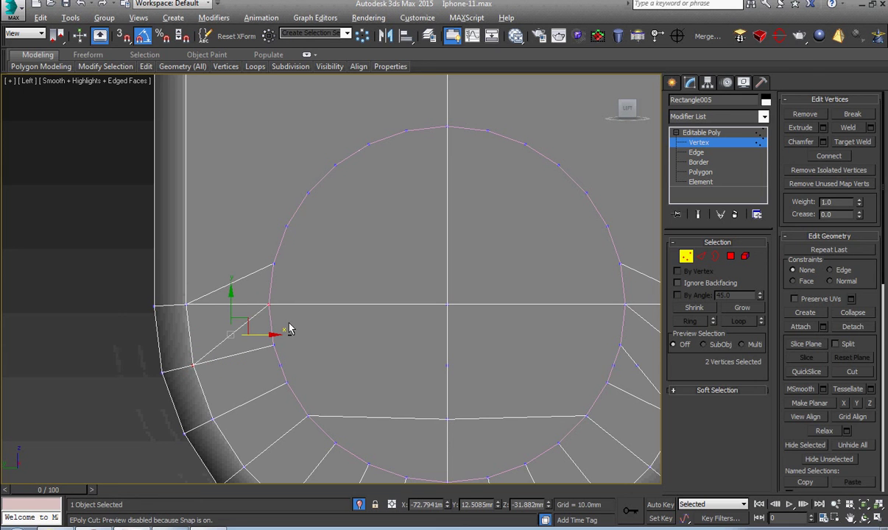
Check the horizontal edge left of the circle, then return to Vertex mode.
key("2")
left_click(243, 305)
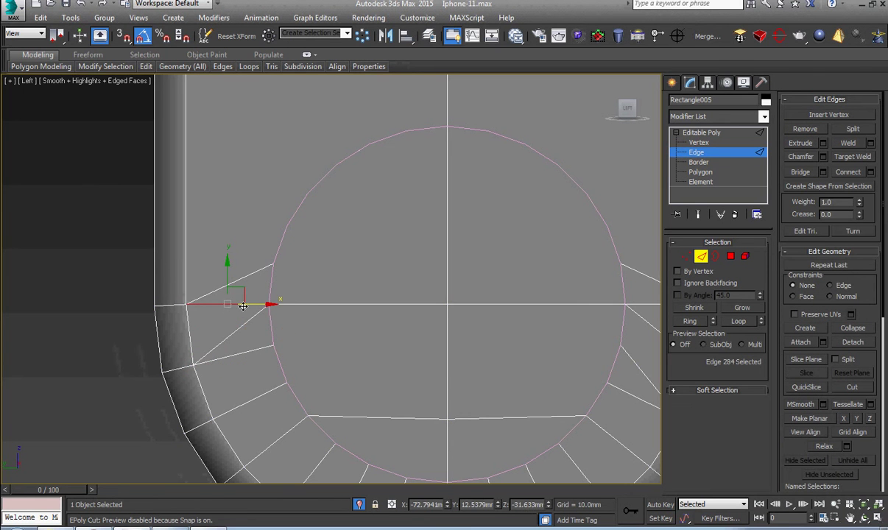
left_click(314, 319)
middle_click_drag(363, 337, 308, 326)
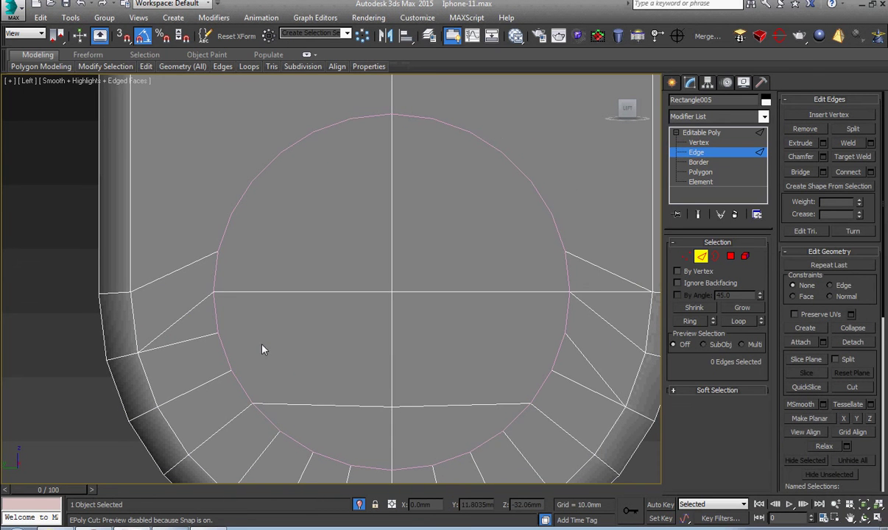
key("1")
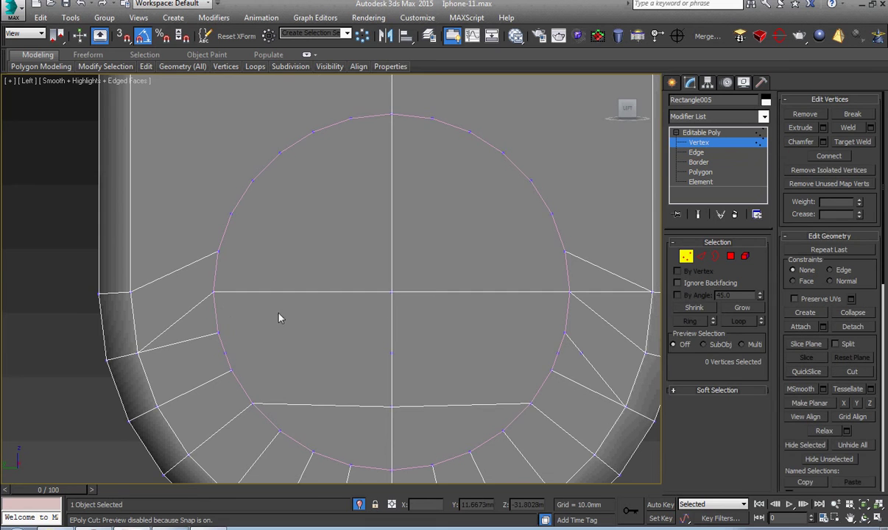
scroll(264, 310, "down", 3)
scroll(203, 339, "up", 3)
scroll(202, 338, "up", 2)
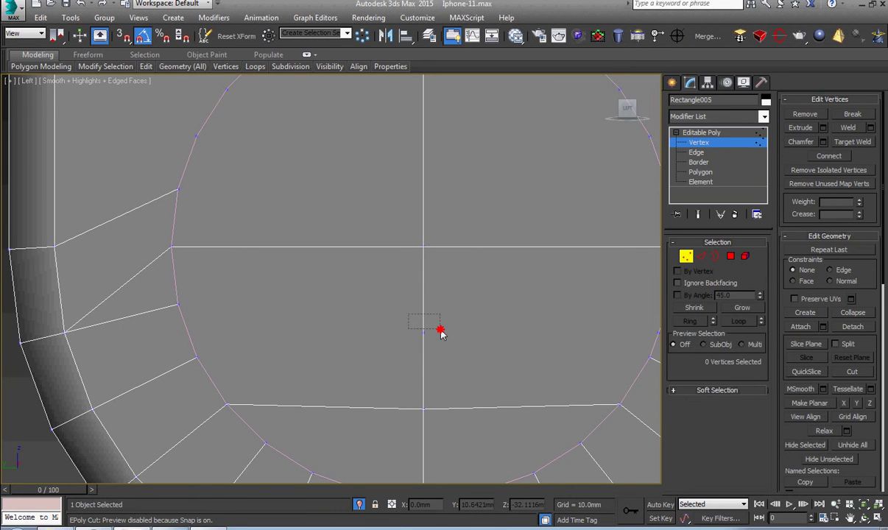
Finish a cut on the circle's right side and remove the diagonal edge there.
middle_click_drag(639, 353, 465, 335)
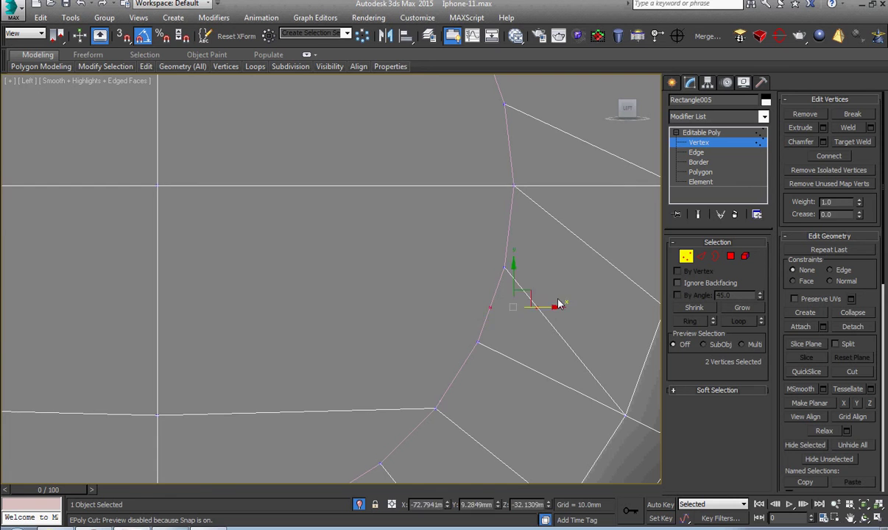
middle_click_drag(536, 330, 500, 321)
left_click(578, 305)
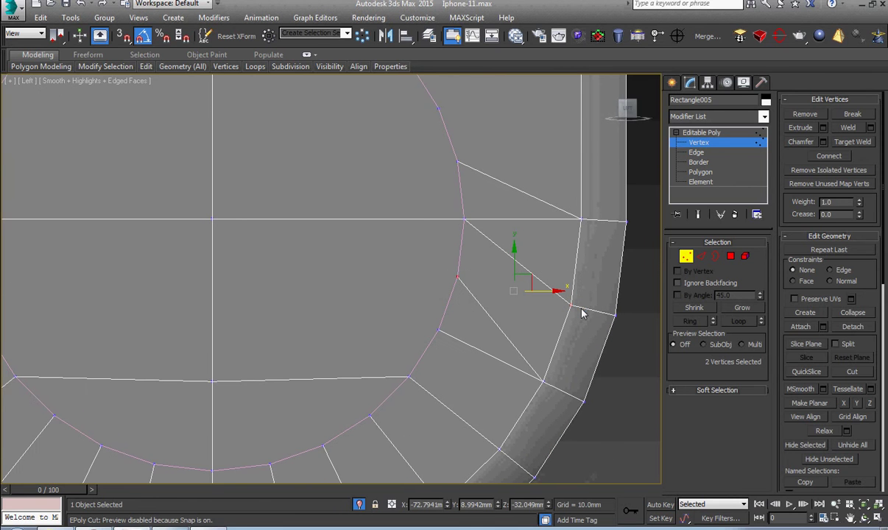
key("2")
left_click(519, 351)
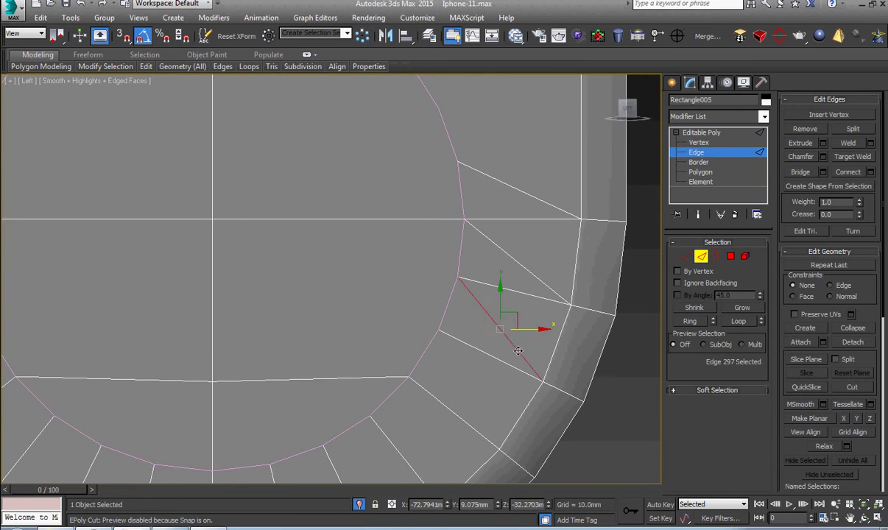
middle_click_drag(540, 290, 536, 322)
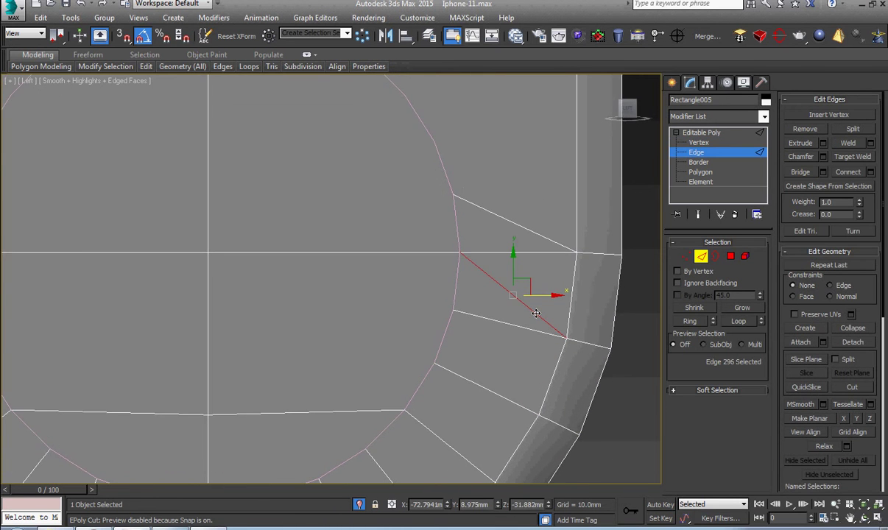
key("BackSpace")
Connect a left frame vertex to a circle vertex and delete the leftover diagonal edge.
scroll(537, 318, "down", 3)
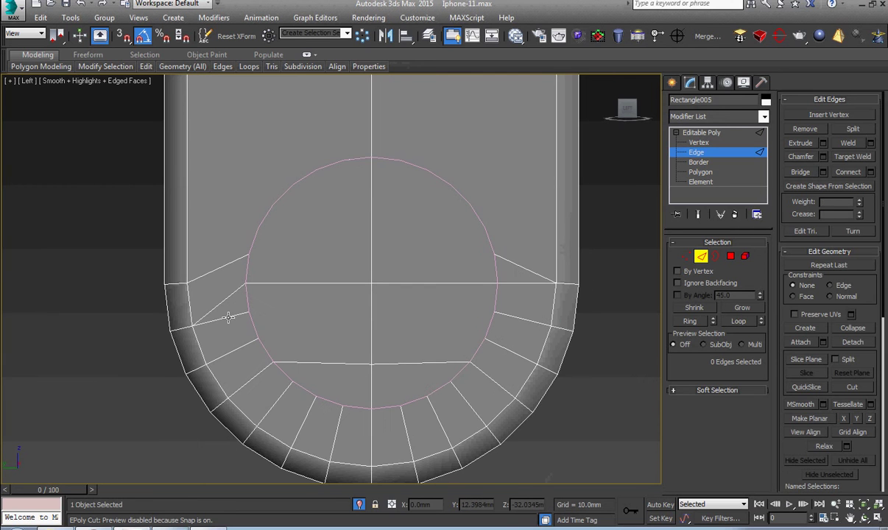
middle_click_drag(229, 317, 237, 334)
scroll(237, 334, "up", 4)
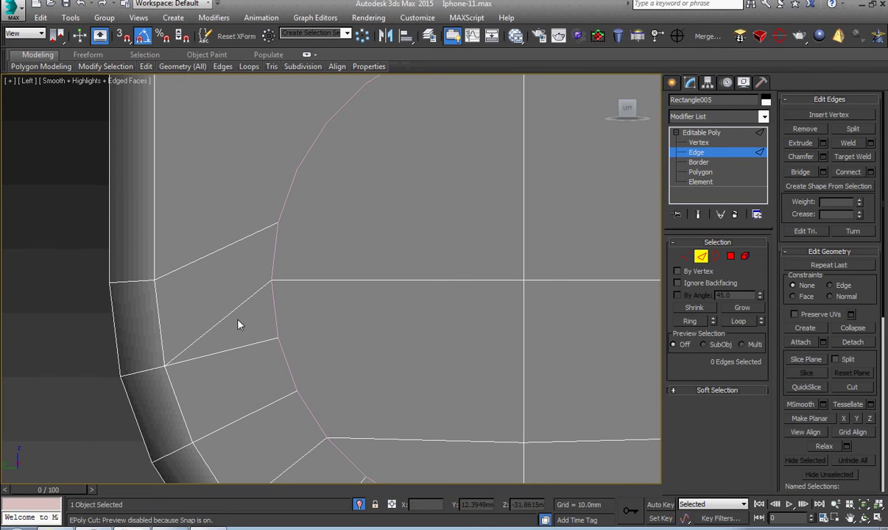
key("1")
left_click(154, 280)
left_click(269, 279, "ctrl")
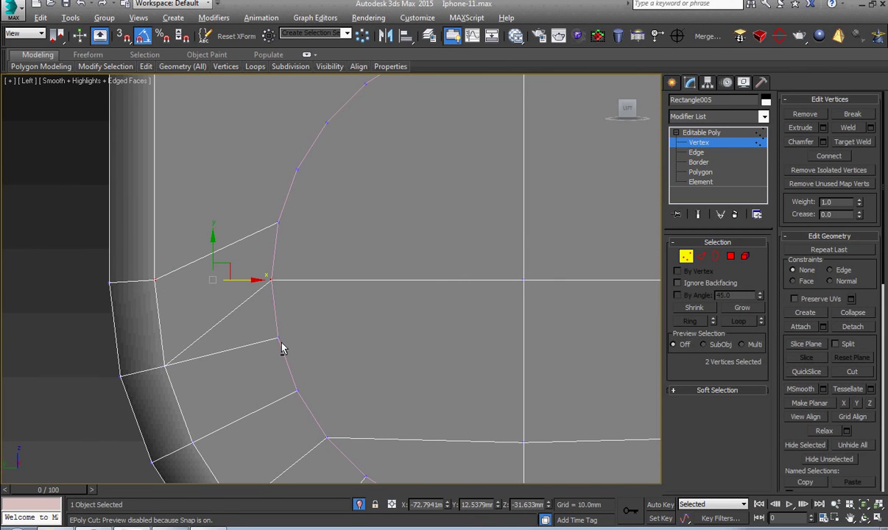
key("ctrl+shift+e")
key("2")
left_click(224, 317)
key("BackSpace")
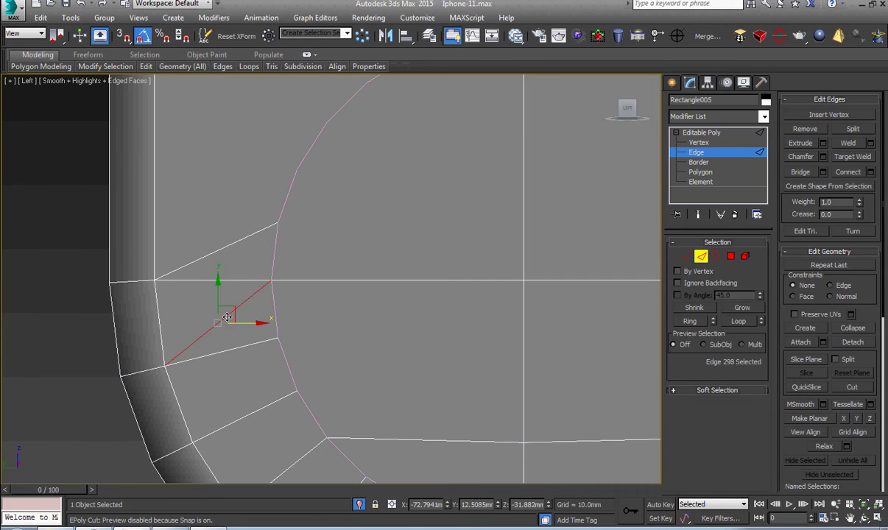
Select the frame's right vertical edge.
scroll(221, 309, "down", 3)
middle_click_drag(227, 229, 212, 317)
scroll(317, 377, "up", 3)
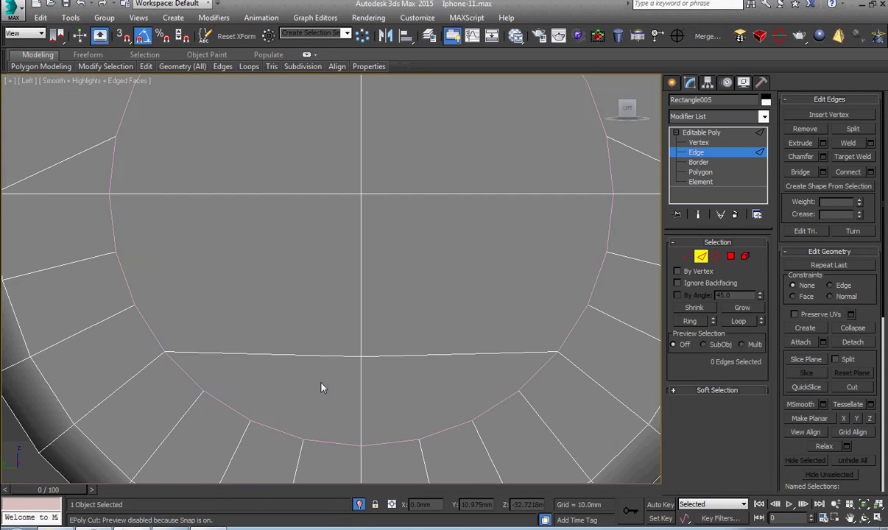
scroll(321, 387, "down", 2)
middle_click_drag(321, 387, 321, 405)
scroll(355, 307, "down", 5)
scroll(425, 286, "up", 2)
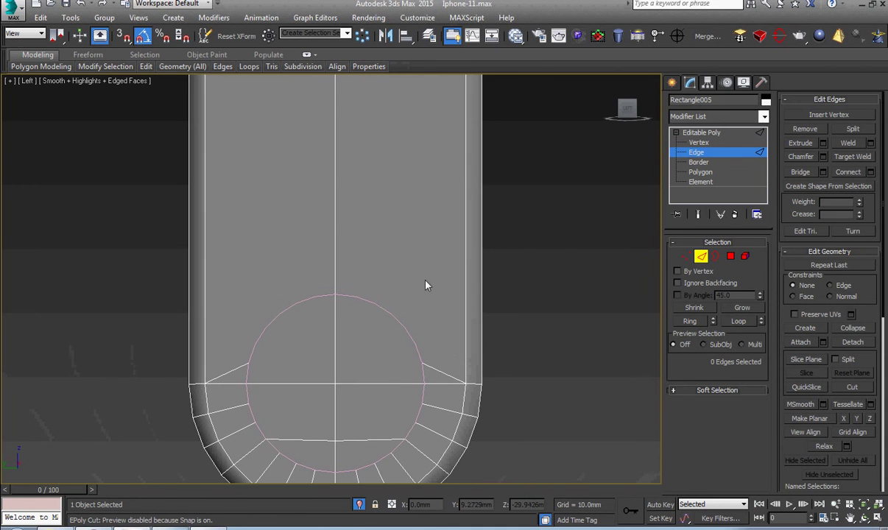
left_click(464, 252)
middle_click_drag(452, 253, 435, 302)
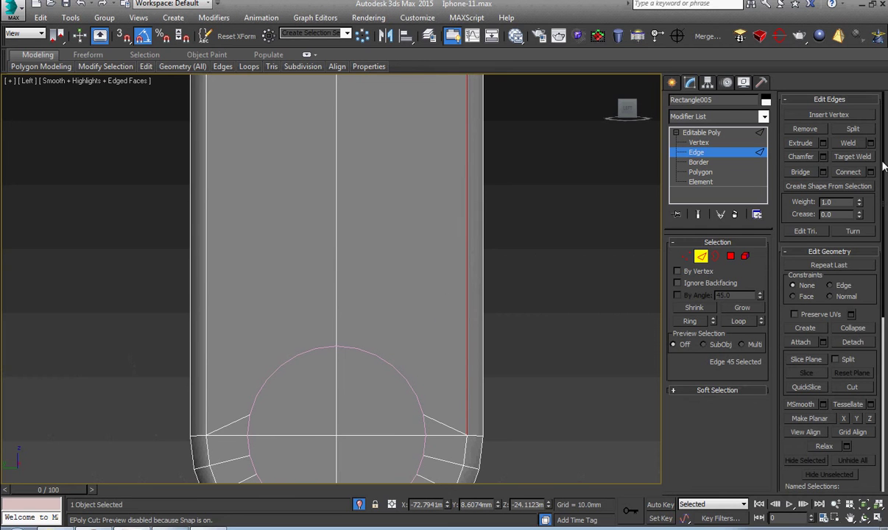
Enable Slice Plane, rotate it horizontal, and move it down the frame.
left_click(814, 363)
scroll(449, 330, "down", 2)
right_click(462, 274)
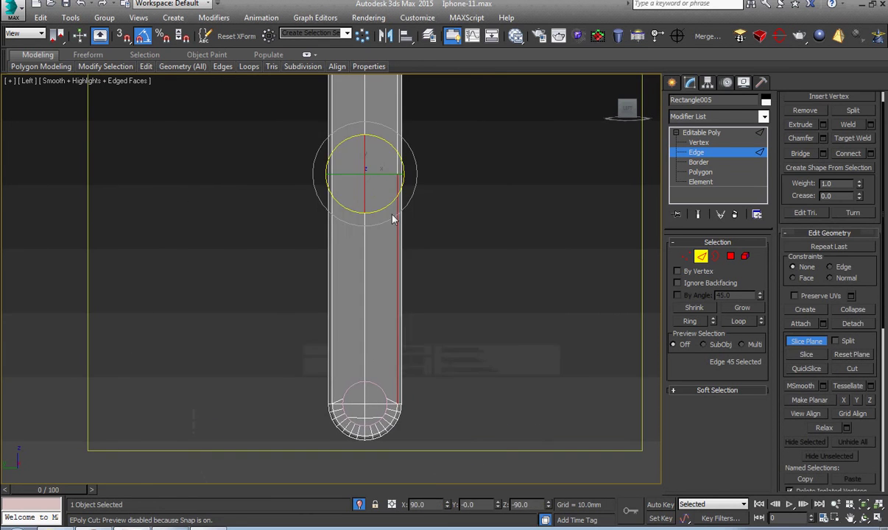
left_click_drag(363, 159, 367, 204)
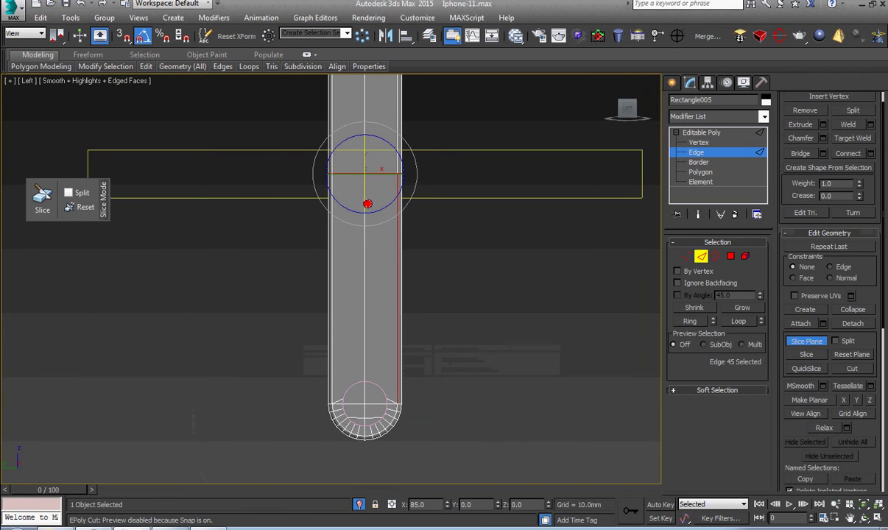
key("w")
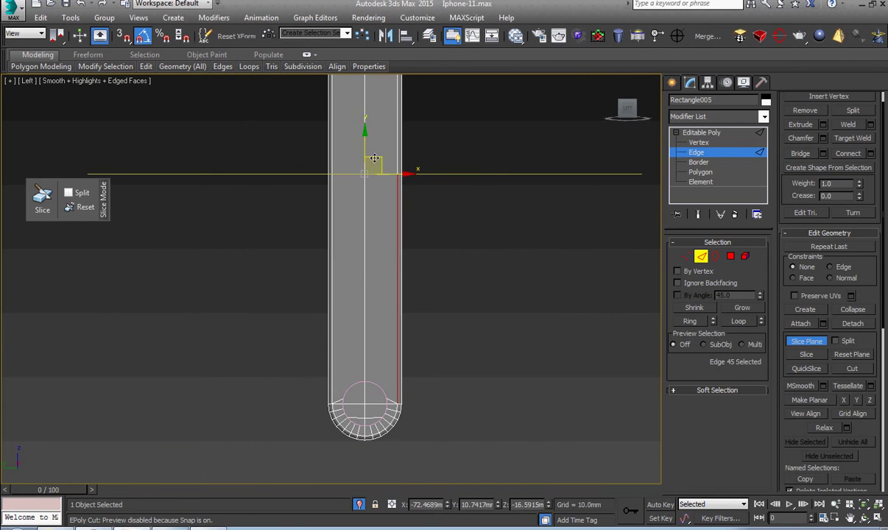
left_click_drag(368, 164, 369, 339)
Position the plane just above the circle, slice, and turn Slice Plane off.
scroll(347, 352, "up", 2)
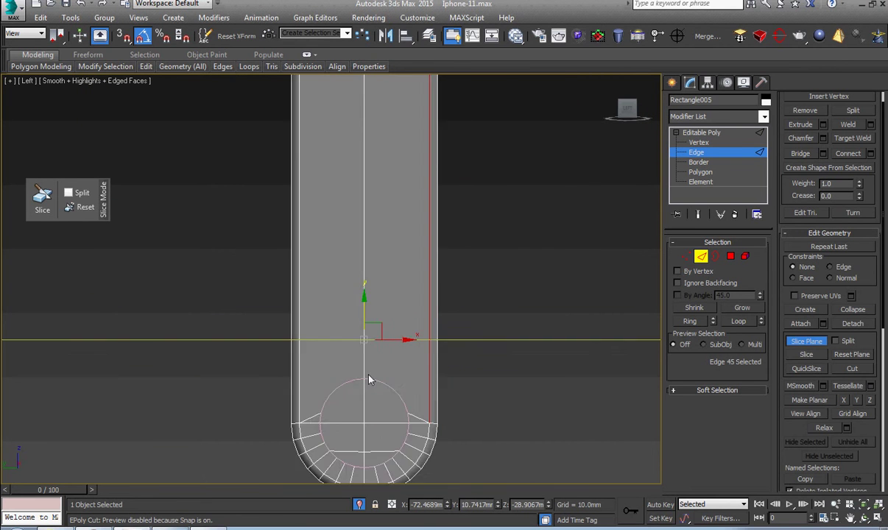
scroll(346, 353, "up", 3)
scroll(353, 187, "down", 3)
left_click_drag(355, 184, 621, 220)
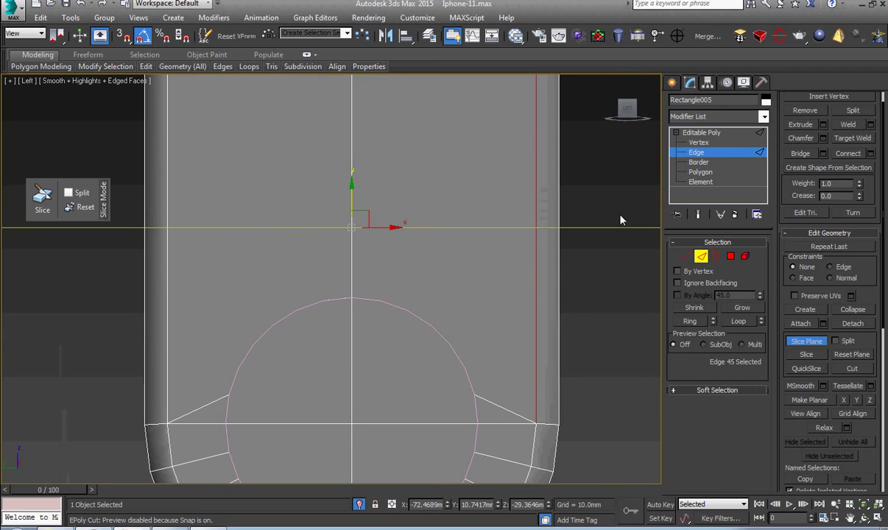
left_click(806, 355)
left_click(806, 341)
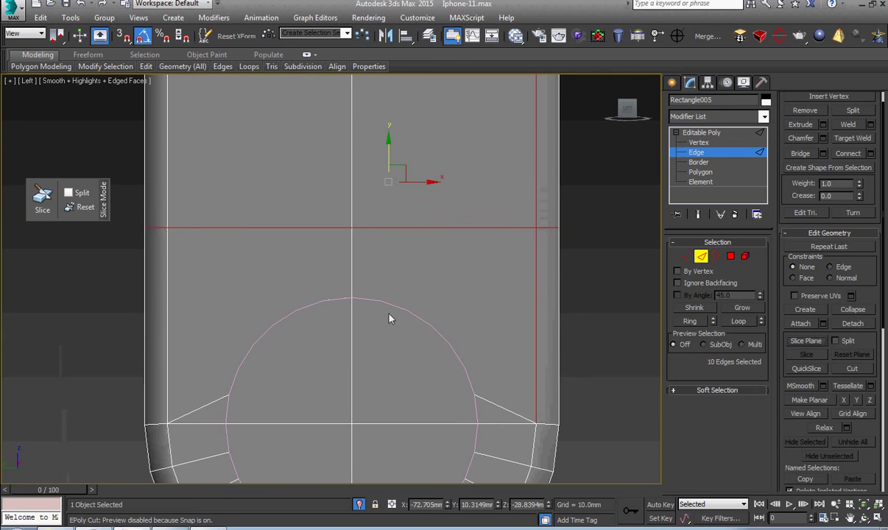
middle_click_drag(366, 295, 372, 314)
Cut edges from the right and upper-left corner vertices to the circular cutout.
key("1")
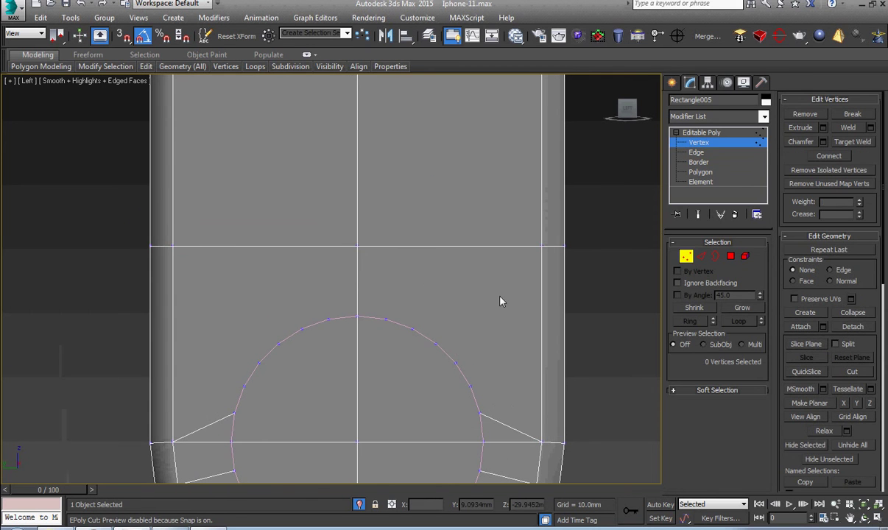
scroll(500, 301, "down", 2)
left_click_drag(515, 181, 564, 225)
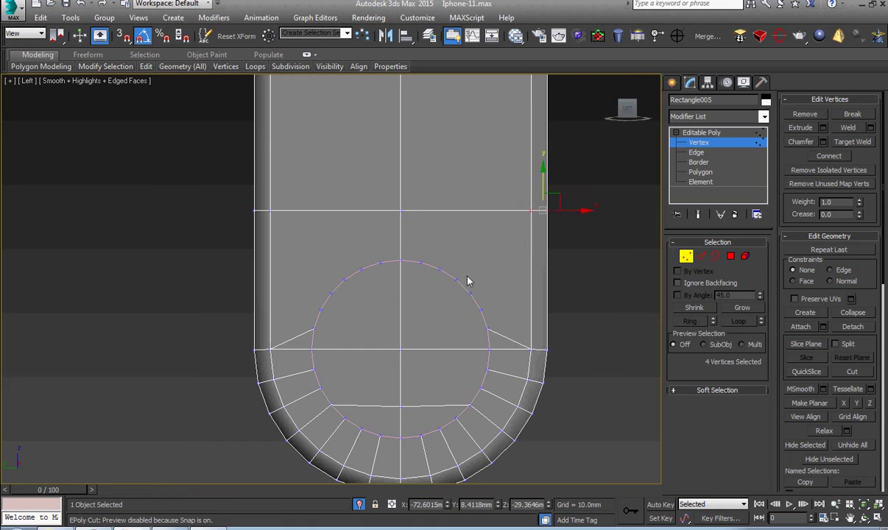
scroll(468, 281, "up", 2)
left_click(446, 295)
scroll(400, 310, "down", 1)
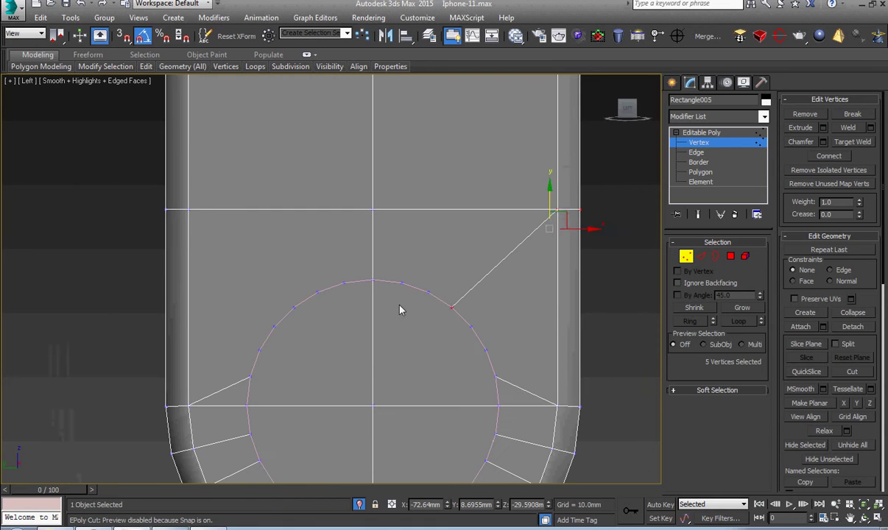
left_click_drag(197, 196, 145, 222)
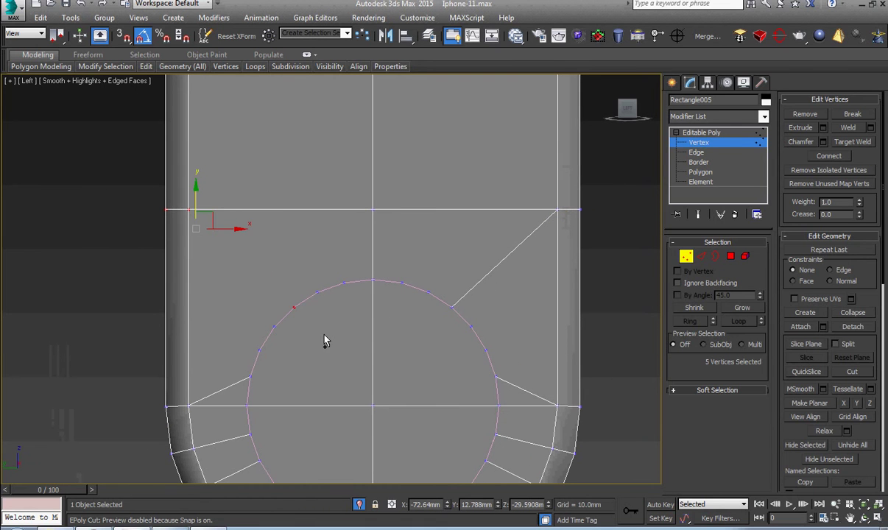
left_click(305, 316)
scroll(324, 346, "up", 1)
scroll(295, 354, "up", 1)
middle_click_drag(284, 359, 331, 366)
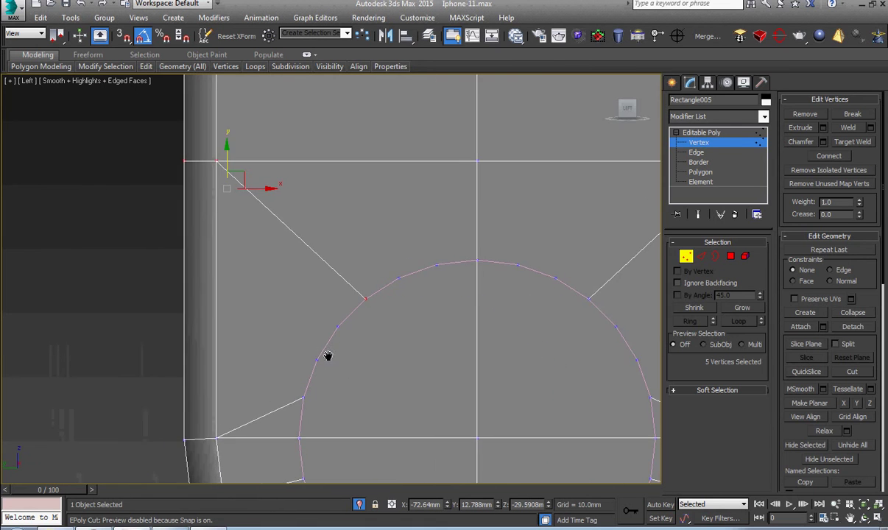
Connect the four left-side edges with 2 segments.
key("2")
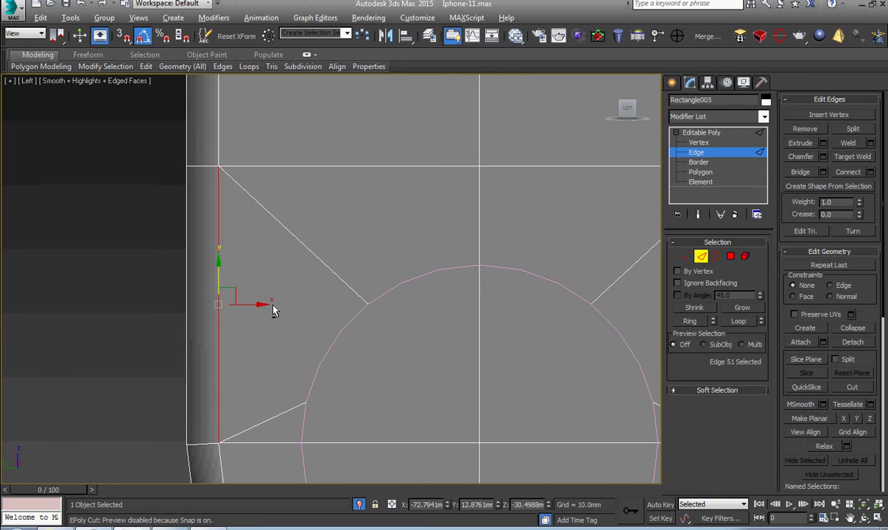
key("alt+r")
right_click(268, 303)
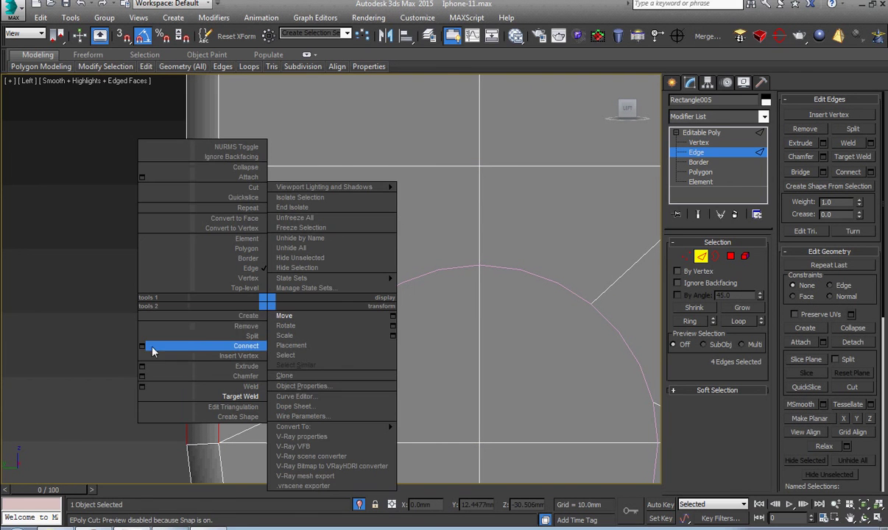
left_click(143, 347)
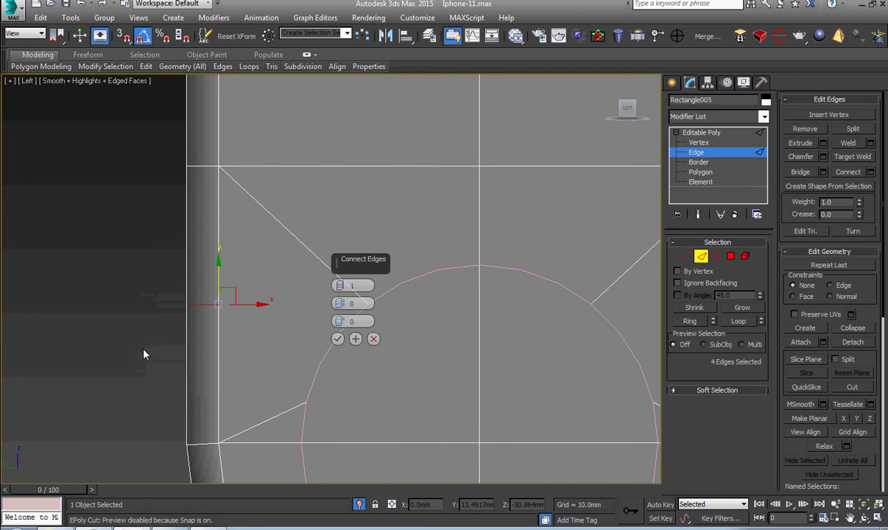
left_click(341, 285)
left_click(338, 339)
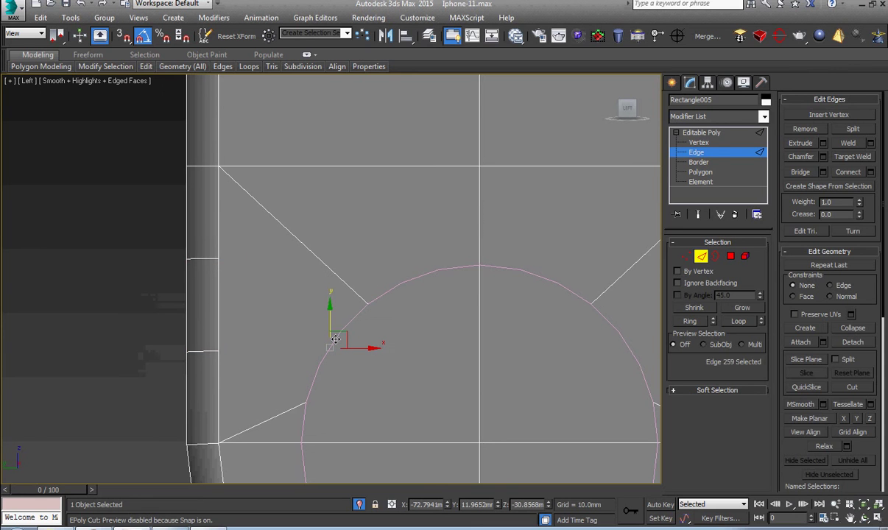
Select the new side vertices with their circle vertices, upper and lower pairs.
key("1")
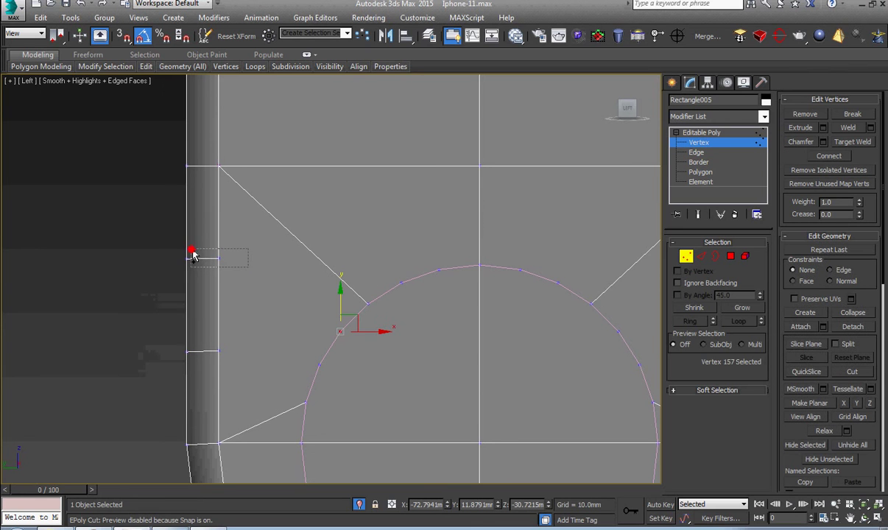
left_click_drag(192, 254, 191, 255, "ctrl")
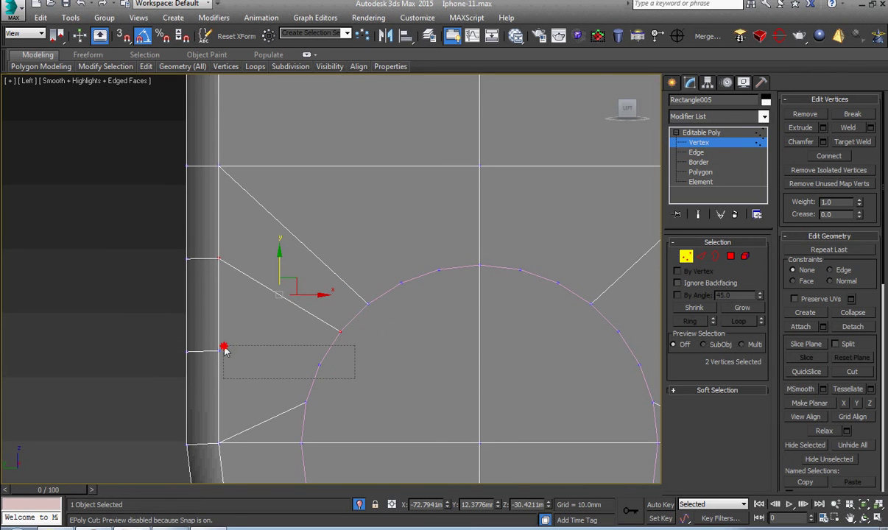
left_click_drag(225, 350, 213, 351)
scroll(213, 351, "down", 3)
scroll(264, 371, "up", 2)
scroll(312, 388, "up", 1)
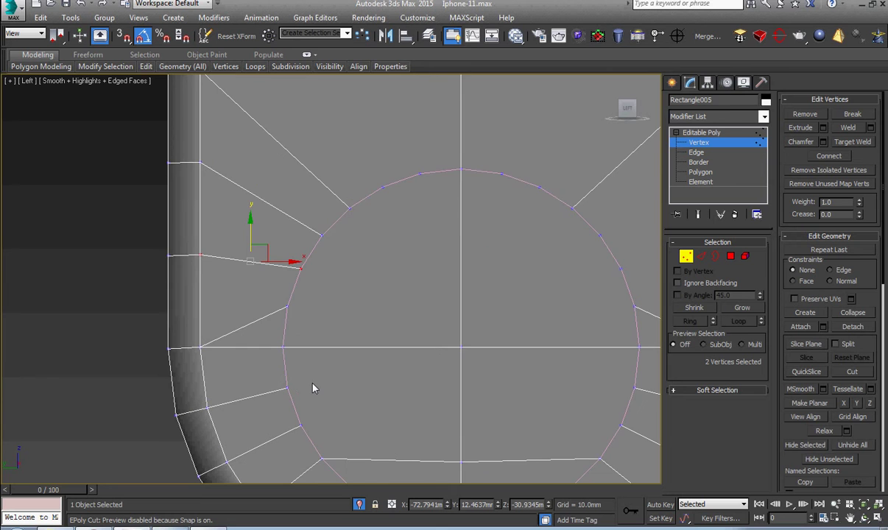
scroll(295, 391, "down", 2)
scroll(283, 397, "down", 1)
middle_click_drag(496, 352, 491, 357)
Connect the right-side edges to add new edge loops.
key("2")
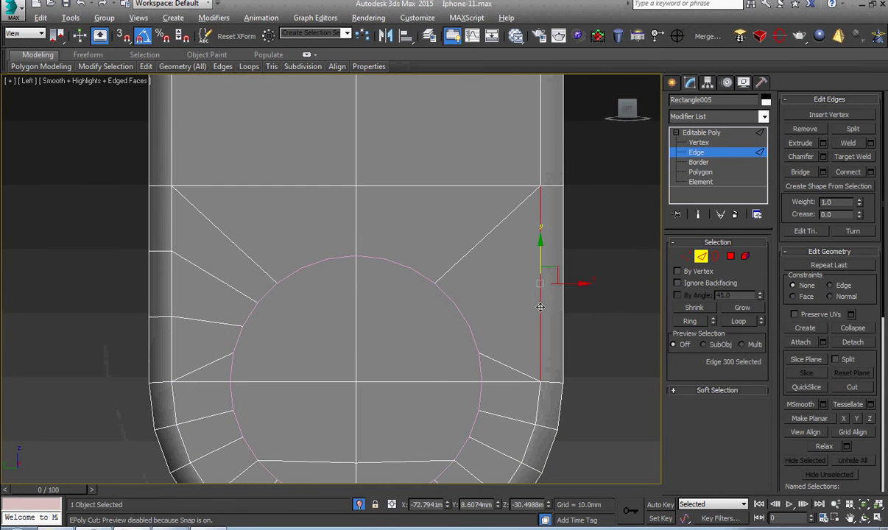
left_click(568, 279)
right_click(568, 292)
left_click(440, 314)
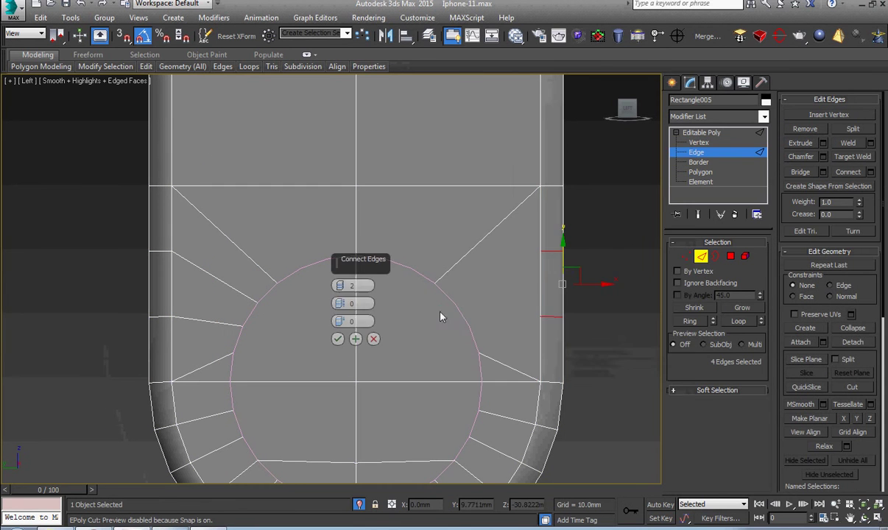
scroll(456, 327, "up", 2)
key("1")
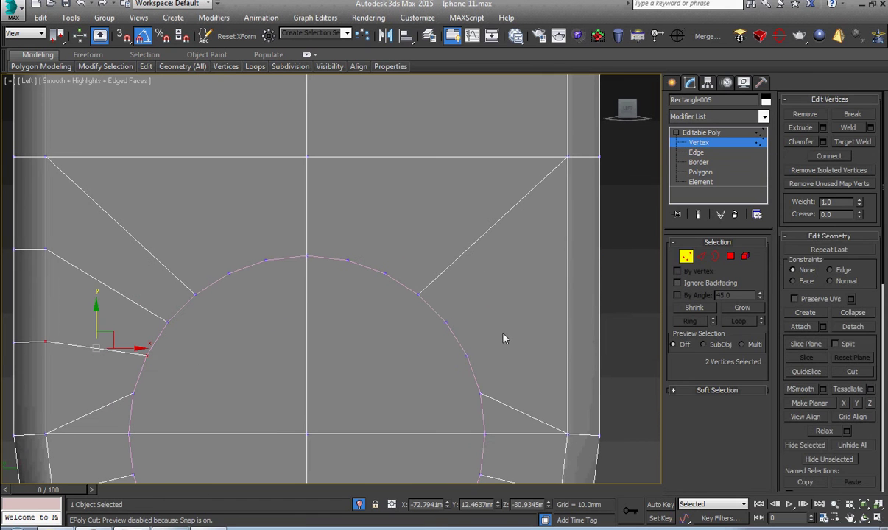
key("2")
right_click(551, 326)
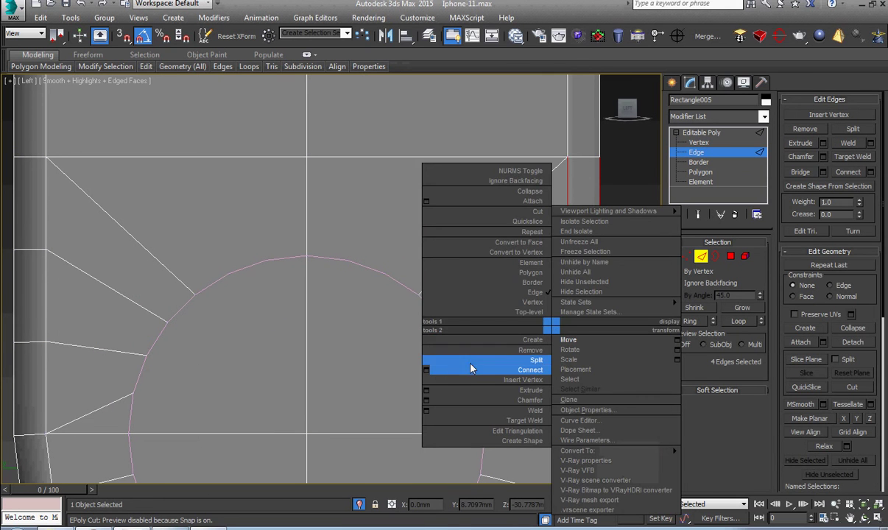
left_click(426, 370)
left_click(337, 339)
Join two right-side vertices to circle vertices with connecting edges.
middle_click_drag(472, 370, 454, 370)
key("1")
left_click_drag(525, 361, 574, 333)
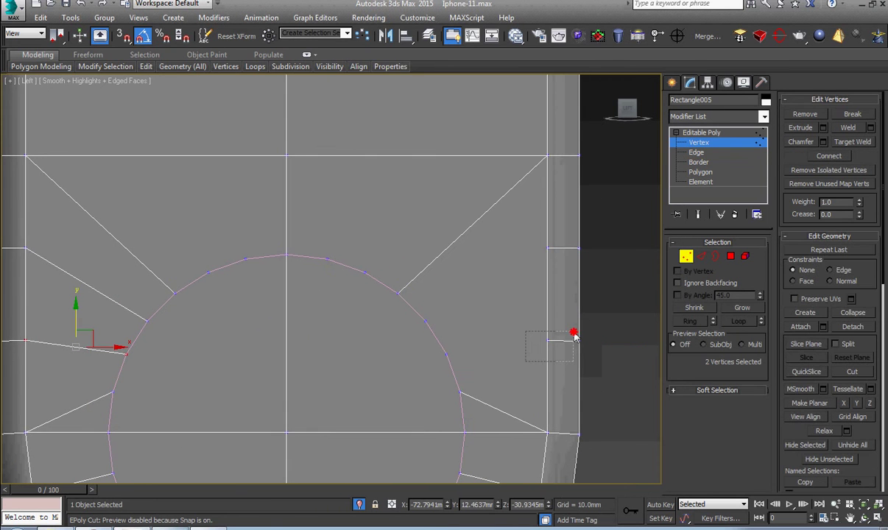
left_click(445, 355, "ctrl")
key("ctrl+shift+e")
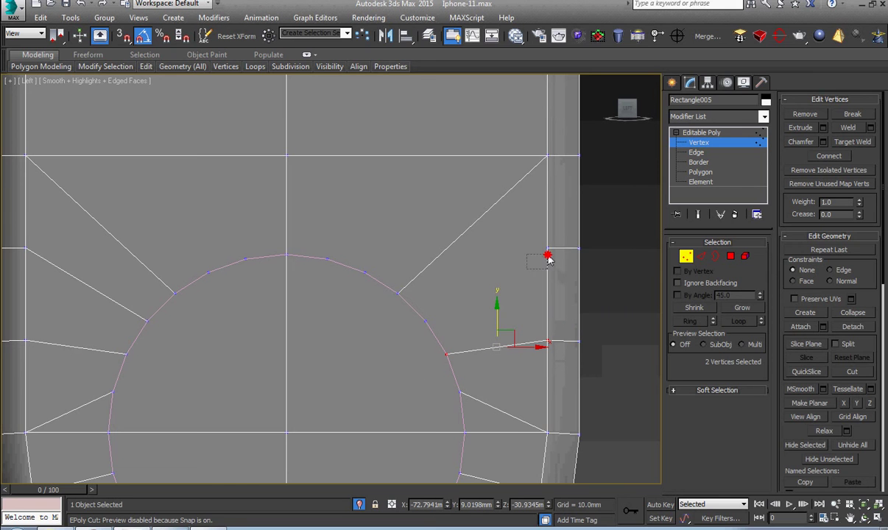
left_click_drag(548, 258, 549, 256)
left_click(425, 321, "ctrl")
key("ctrl+shift+e")
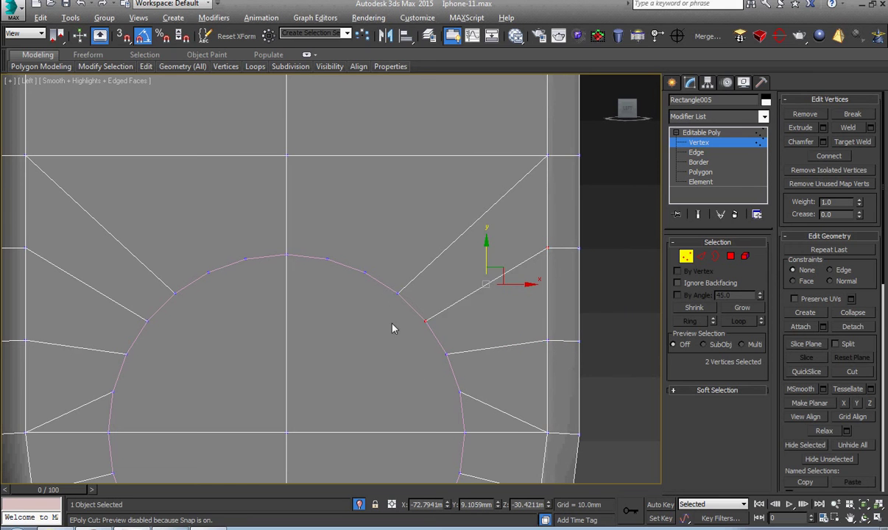
scroll(389, 294, "down", 2)
Connect edges on the new loop to add two vertical edges above it.
key("2")
left_click(396, 237)
middle_click_drag(395, 237, 395, 287)
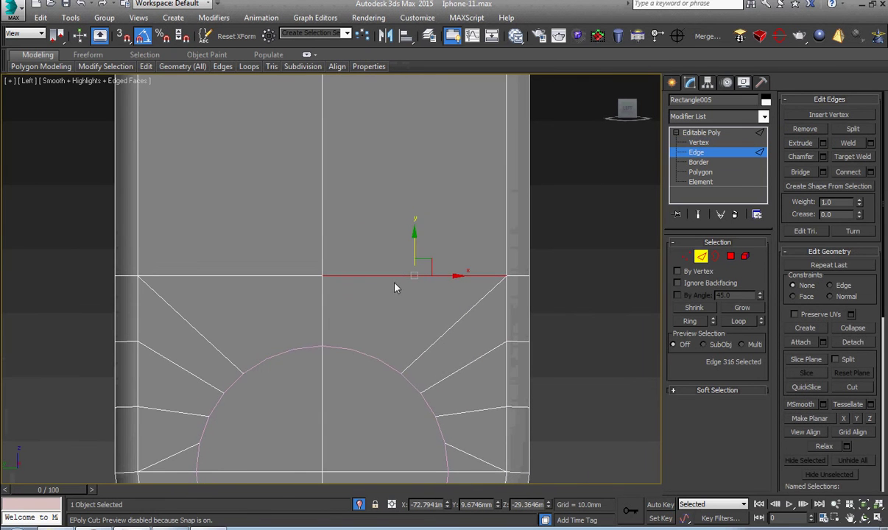
right_click(395, 287)
left_click(361, 336)
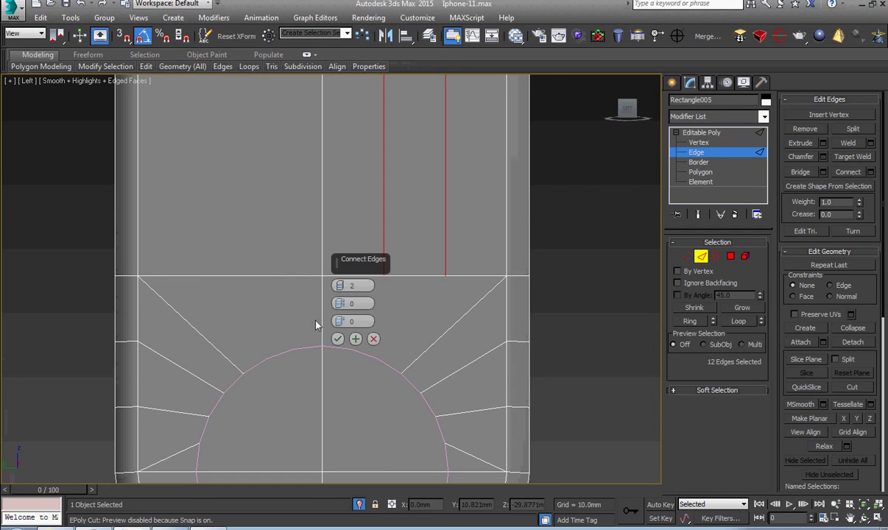
left_click(337, 339)
Select a loop vertex and the circle's top vertex, then connect a horizontal loop edge.
key("1")
left_click_drag(468, 260, 436, 295)
left_click_drag(378, 340, 374, 366)
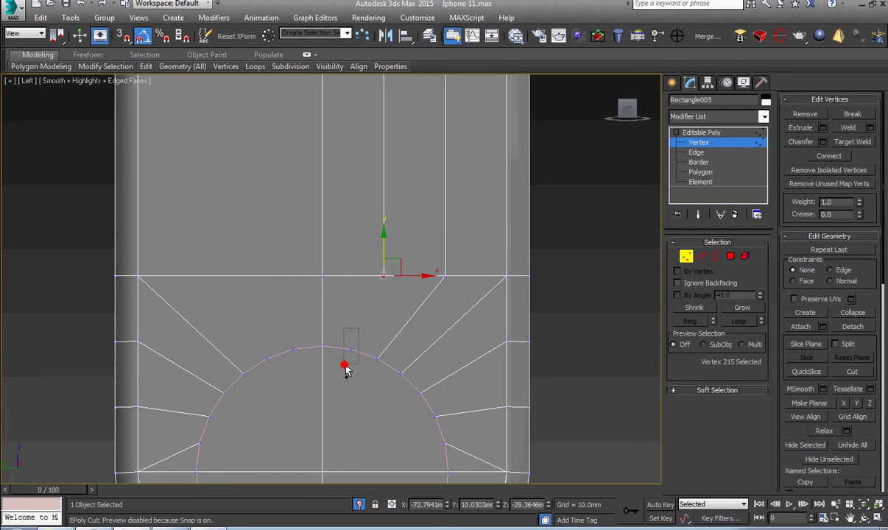
key("2")
left_click(302, 287)
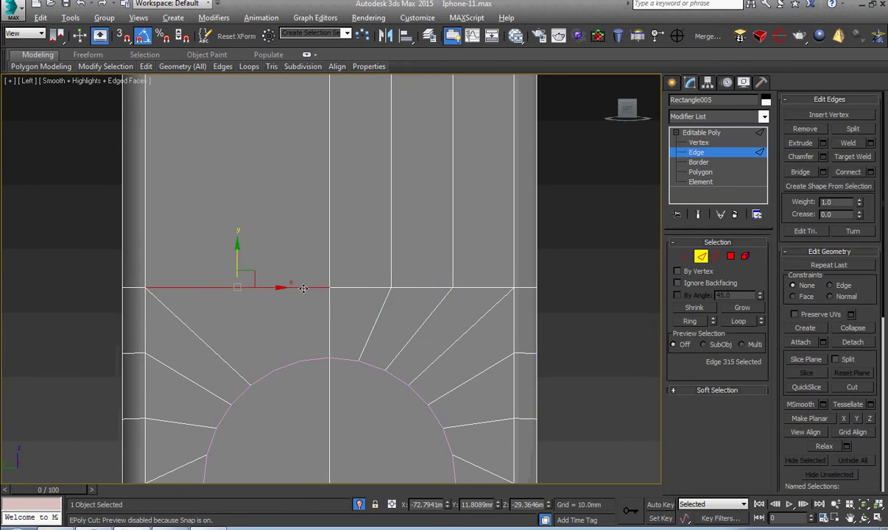
right_click(302, 285)
left_click(210, 329)
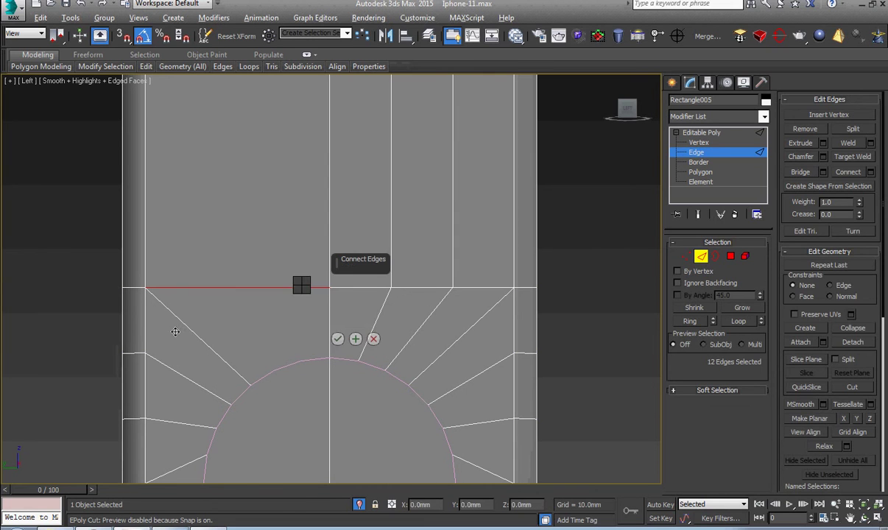
left_click(338, 339)
Cut two edges from the upper line's vertices down to the circle's rim.
key("1")
left_click_drag(276, 319, 247, 269)
left_click_drag(286, 336, 317, 385)
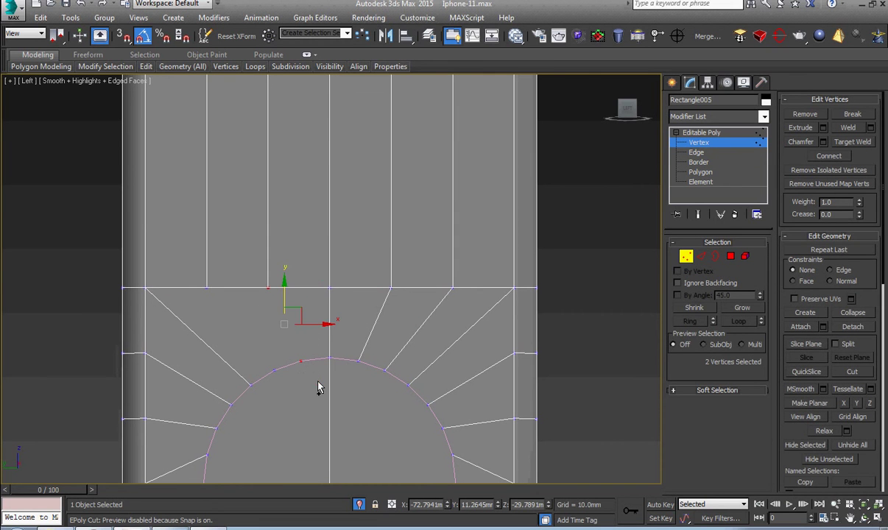
left_click(300, 361)
left_click(206, 288)
left_click(292, 388)
right_click(291, 387)
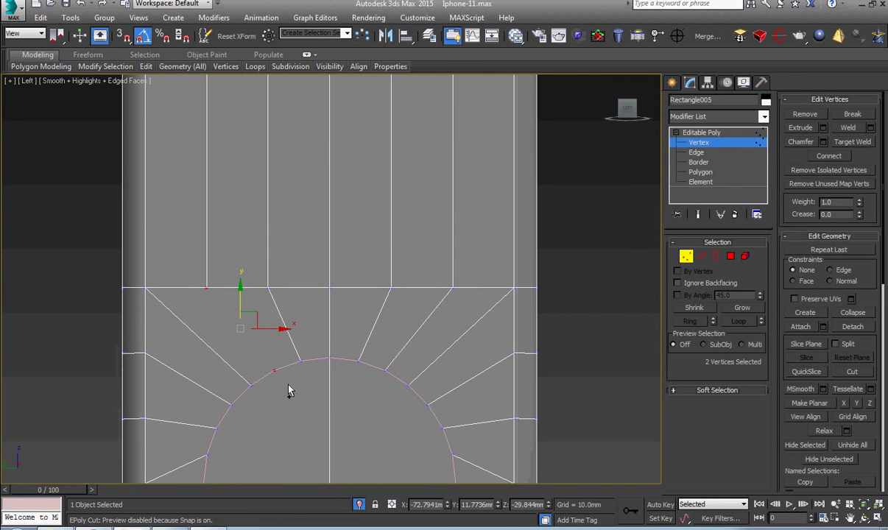
scroll(290, 331, "down", 2)
Select the circle's six faces and try an Inset, then cancel it.
key("4")
left_click(276, 321)
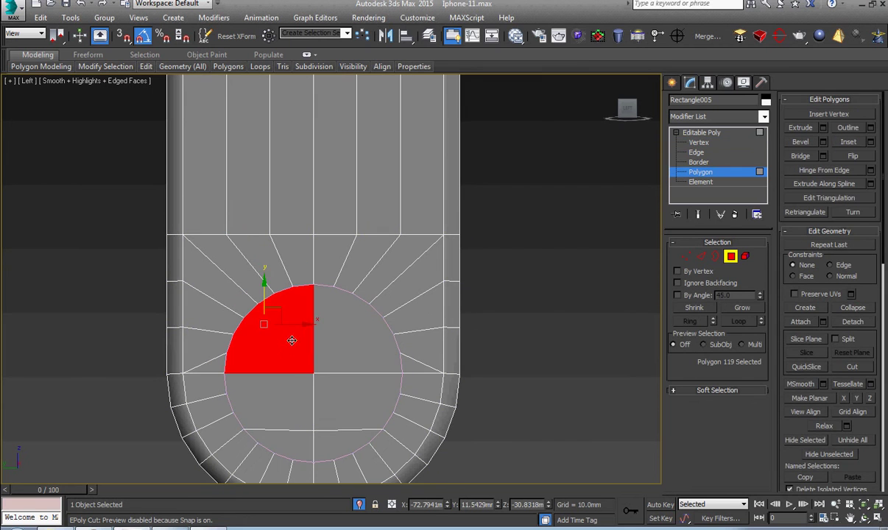
left_click(332, 383, "ctrl")
left_click(284, 398, "ctrl")
left_click(310, 434, "ctrl")
left_click(280, 420, "ctrl")
left_click(346, 332, "ctrl")
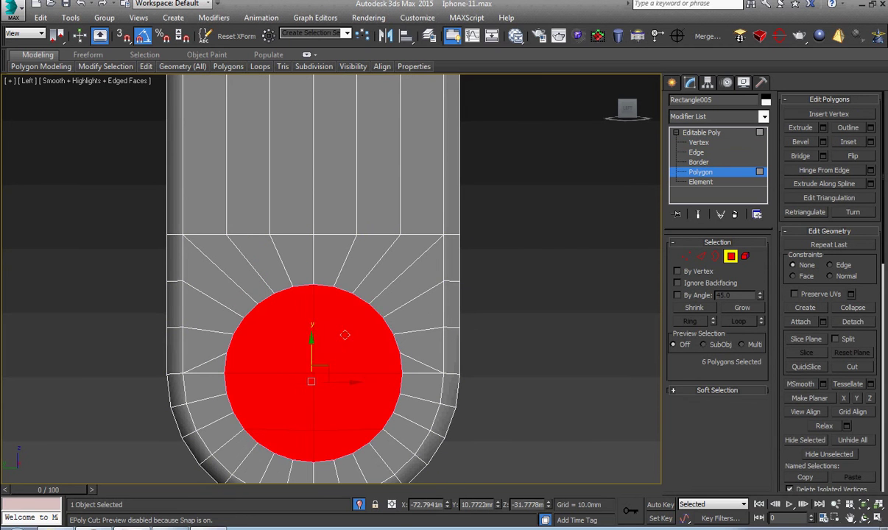
scroll(346, 333, "up", 3)
right_click(341, 331)
left_click(216, 397)
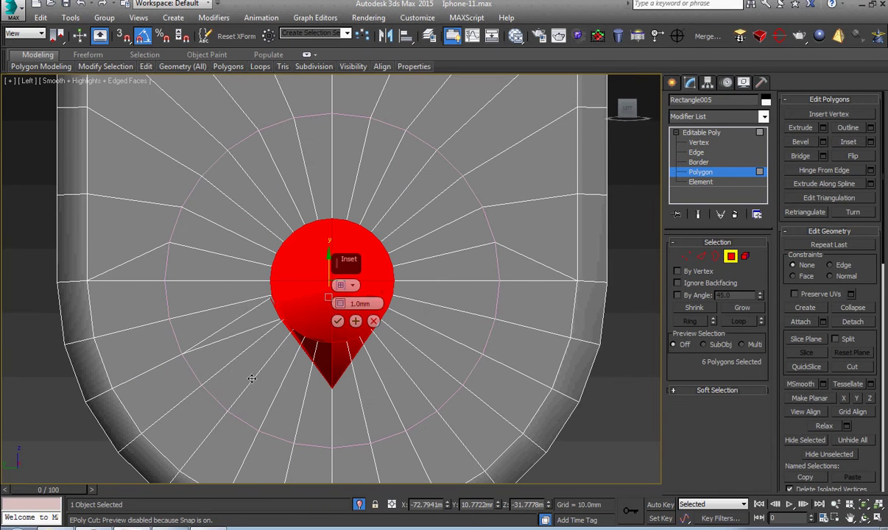
scroll(347, 288, "up", 4)
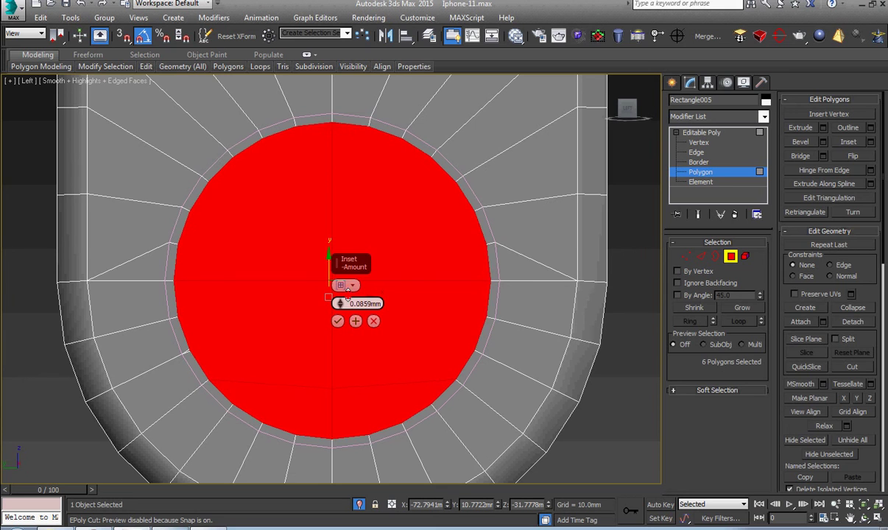
left_click(373, 321)
Weld all of the mesh's overlapping vertices.
key("1")
scroll(353, 302, "down", 3)
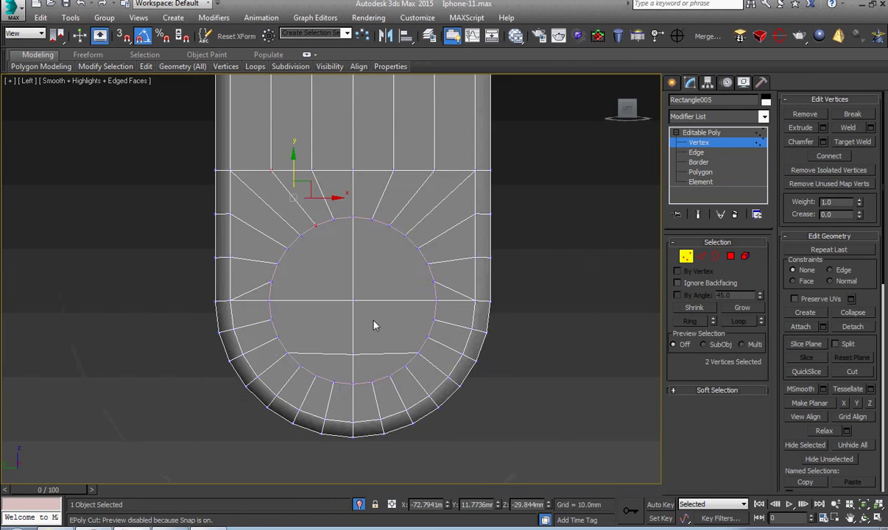
scroll(324, 237, "up", 2)
right_click(325, 238)
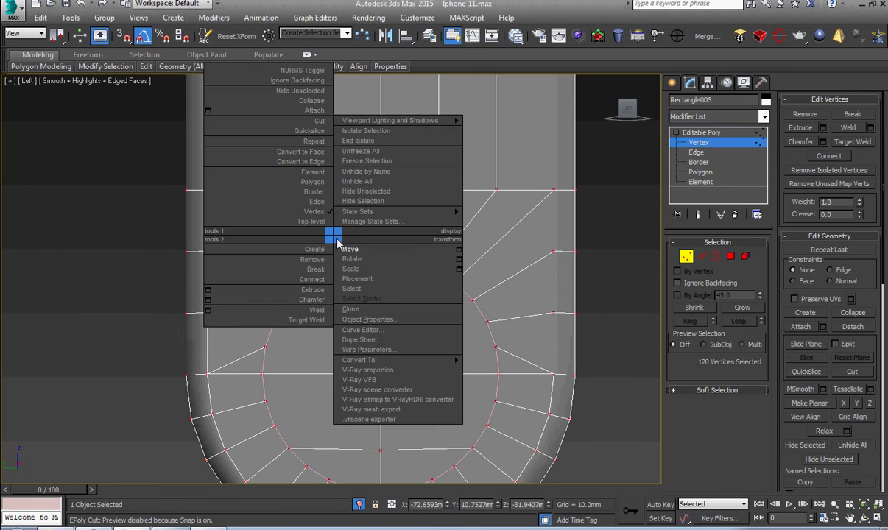
left_click(207, 306)
left_click(338, 329)
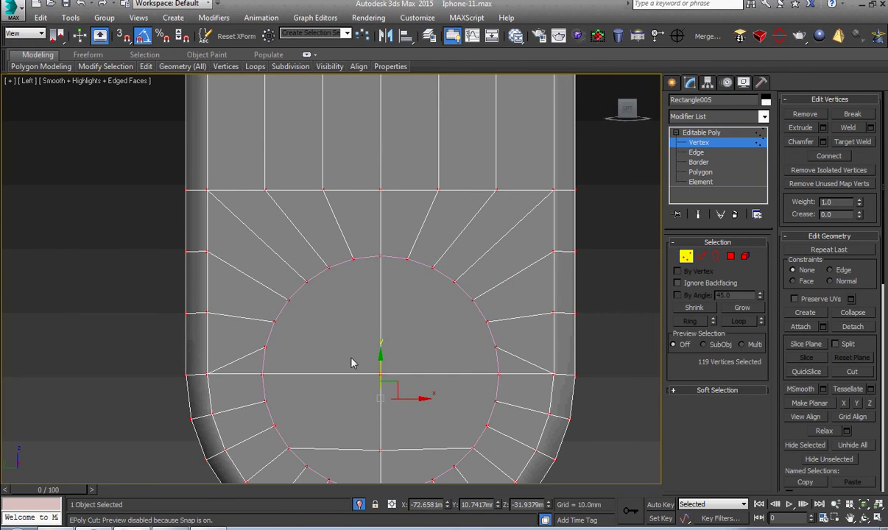
Inset the circle's faces by 0.1342 mm.
middle_click_drag(346, 357, 328, 331)
key("4")
left_click(329, 335)
scroll(329, 334, "up", 2)
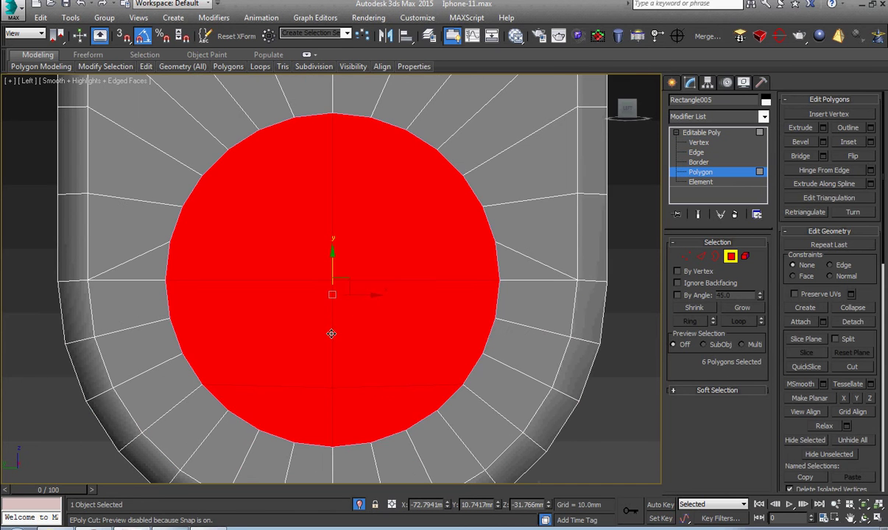
right_click(343, 310)
left_click(209, 357)
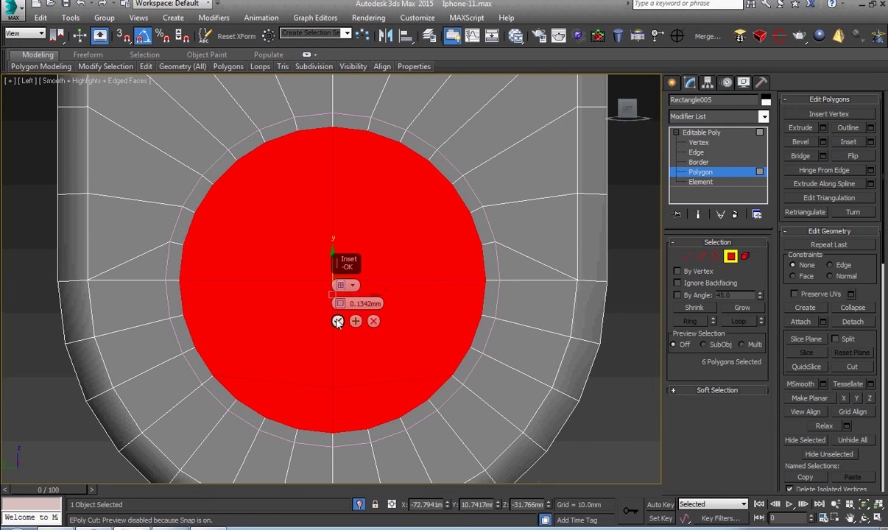
left_click(337, 321)
Extrude the circle's faces -1.3011 mm inward, then deselect them.
middle_click_drag(338, 321, 330, 306, "alt")
right_click(330, 306)
left_click(218, 344)
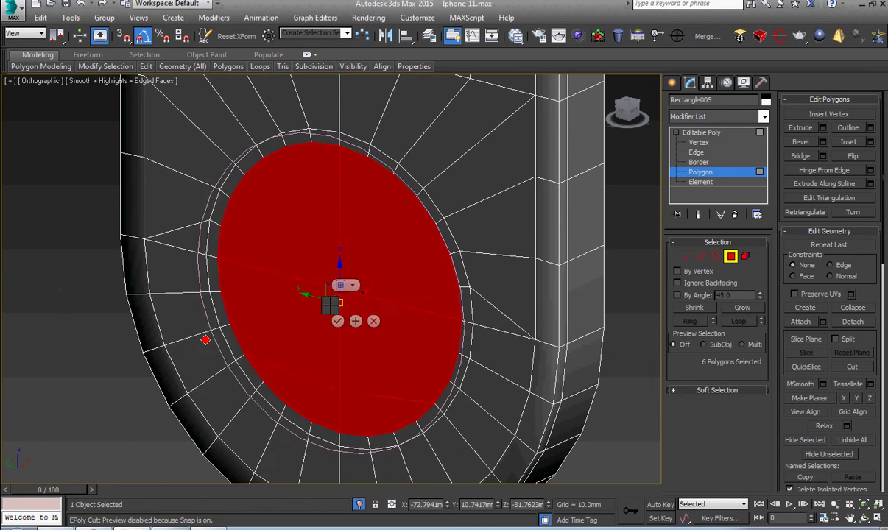
left_click_drag(338, 303, 341, 461)
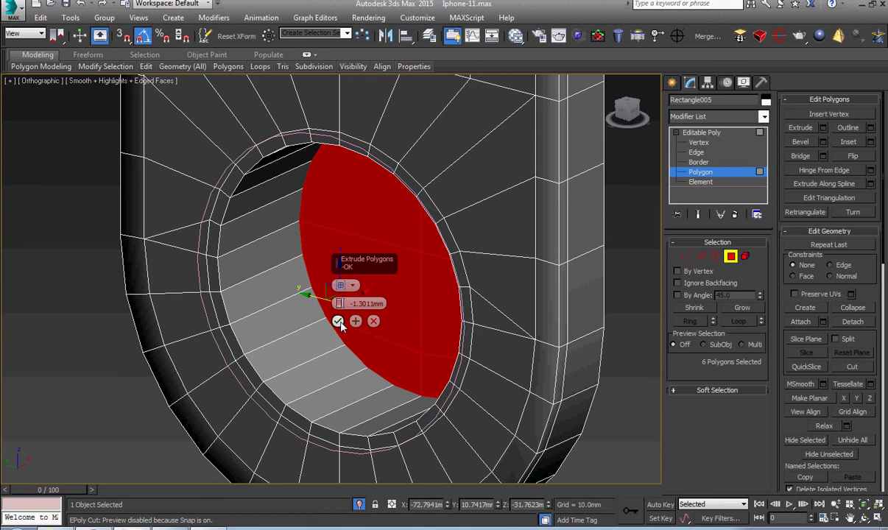
left_click(338, 322)
key("ctrl+d")
Select the whole frame element, assign it a smoothing group, and exit sub-object editing.
scroll(246, 324, "up", 3)
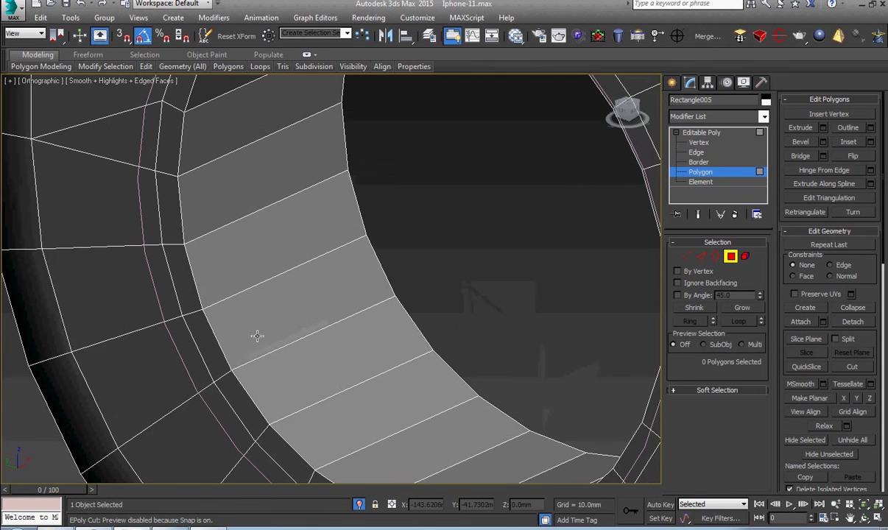
scroll(236, 317, "up", 1)
scroll(243, 328, "down", 2)
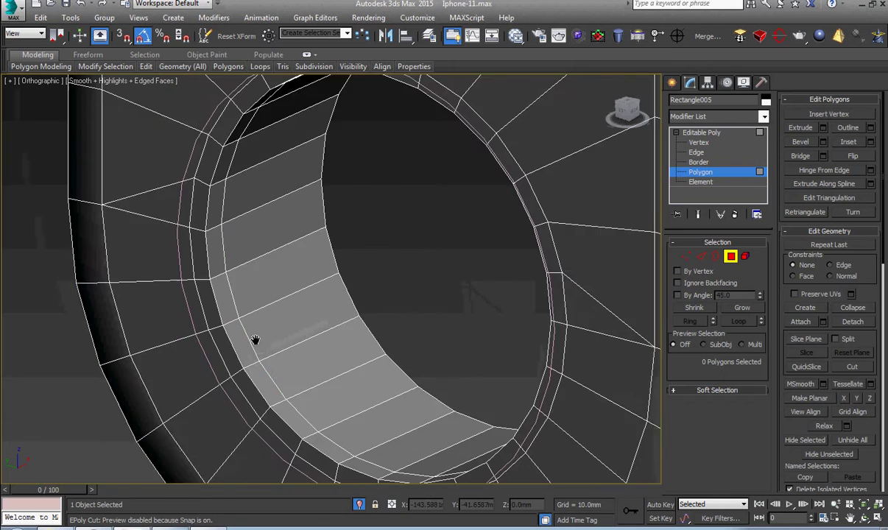
scroll(255, 341, "down", 1)
key("5")
left_click(243, 324)
scroll(244, 324, "down", 1)
scroll(874, 339, "down", 5)
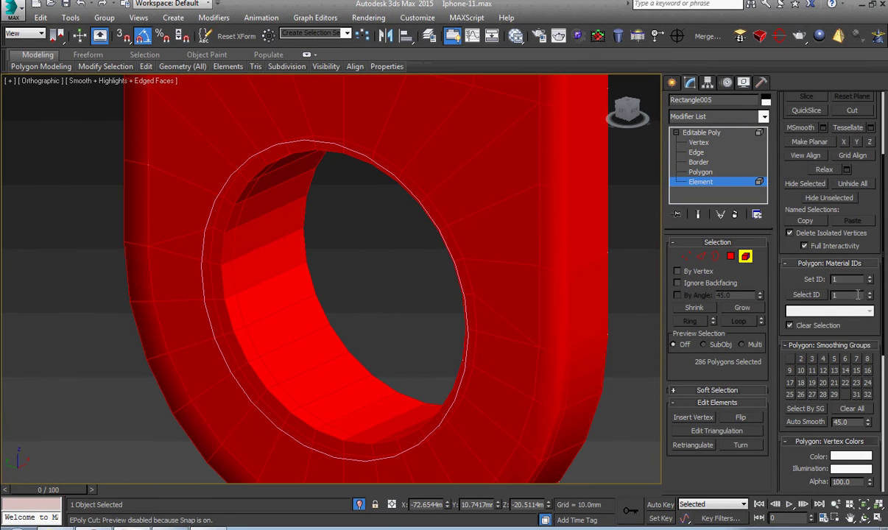
left_click(846, 396)
left_click(702, 133)
Review the frame, then return to Vertex mode and start the Cut tool.
scroll(452, 309, "down", 3)
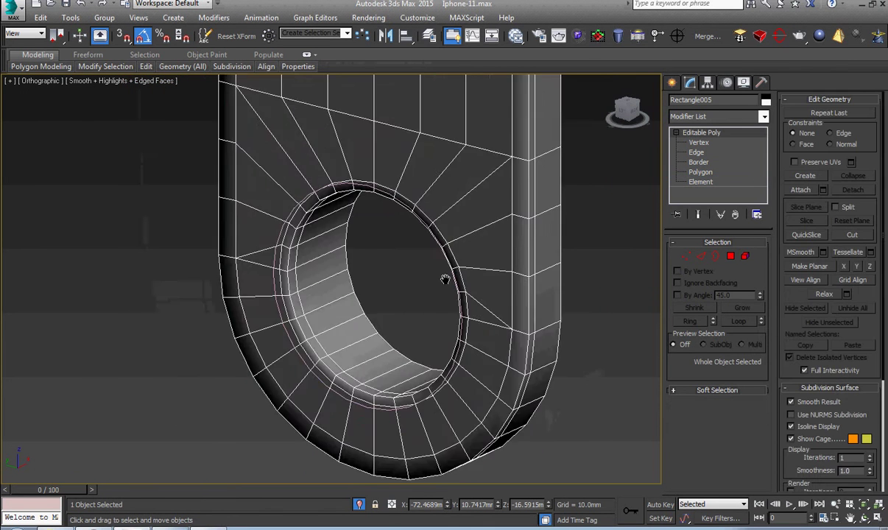
scroll(452, 309, "down", 2)
scroll(519, 317, "up", 3)
scroll(425, 253, "down", 3)
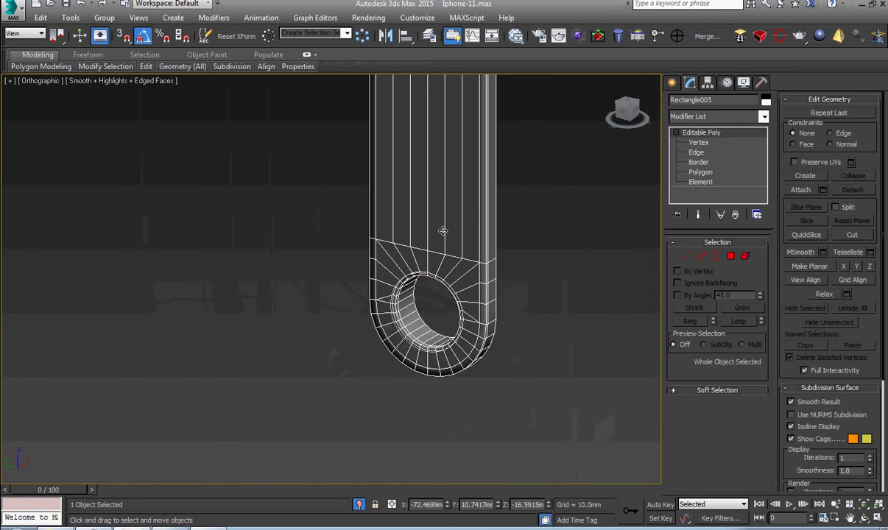
middle_click_drag(456, 177, 462, 309)
scroll(462, 308, "down", 1)
scroll(451, 167, "up", 5)
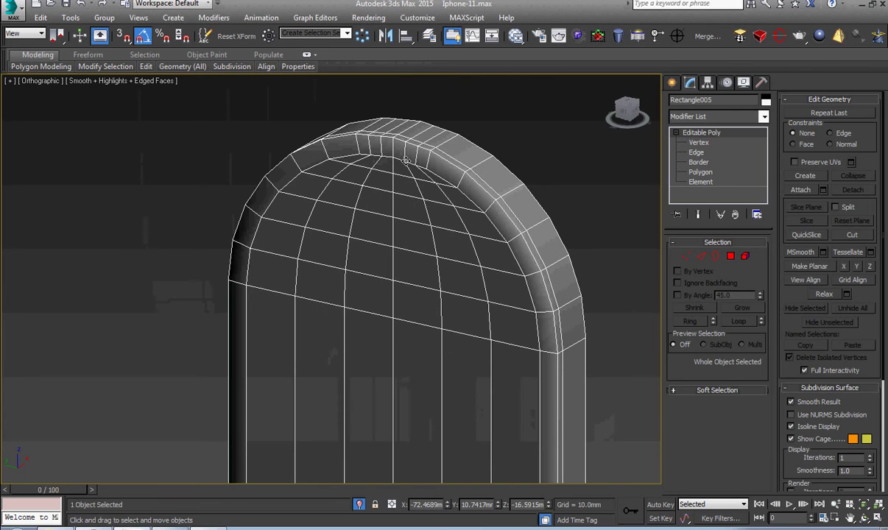
scroll(398, 161, "up", 1)
scroll(398, 161, "up", 4)
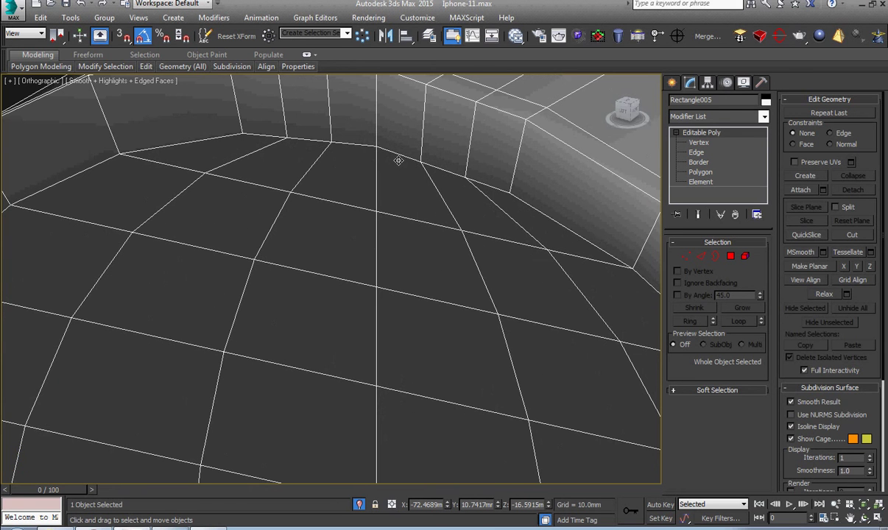
scroll(398, 161, "down", 2)
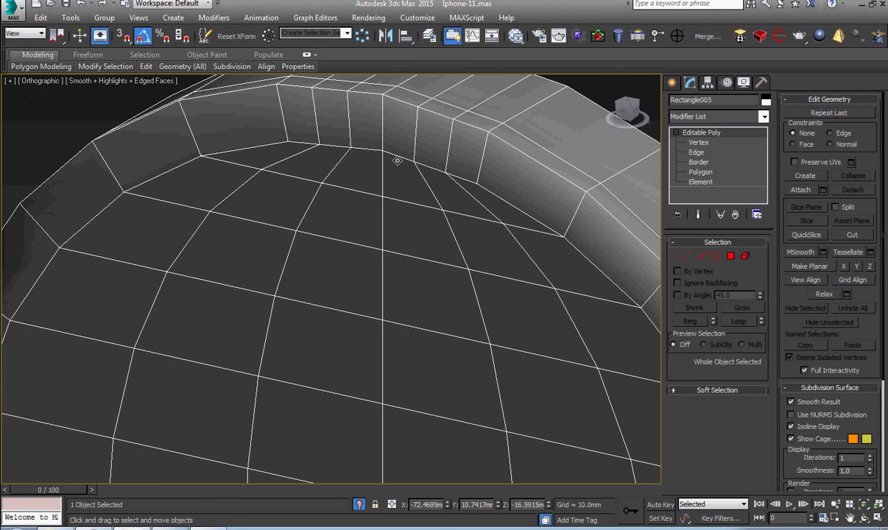
key("1")
right_click(457, 168)
left_click(466, 256)
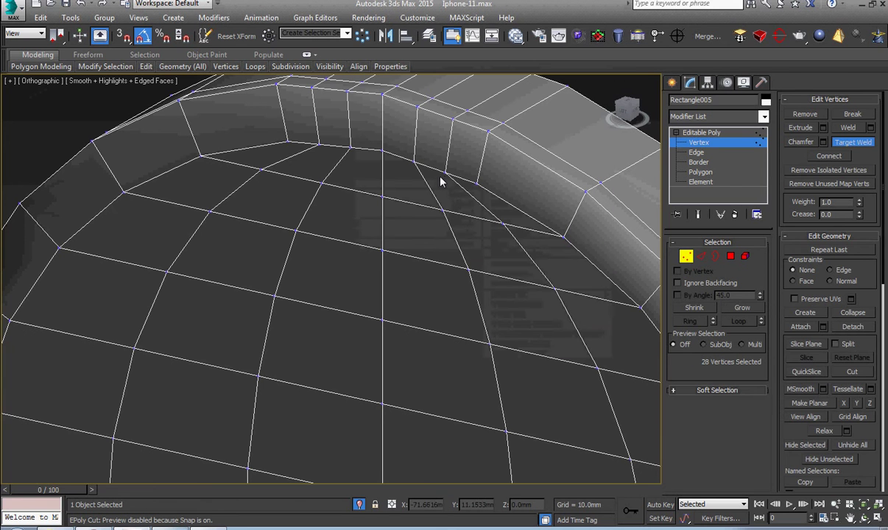
Finish the cut edges across the rounded top of the button part.
left_click(475, 182)
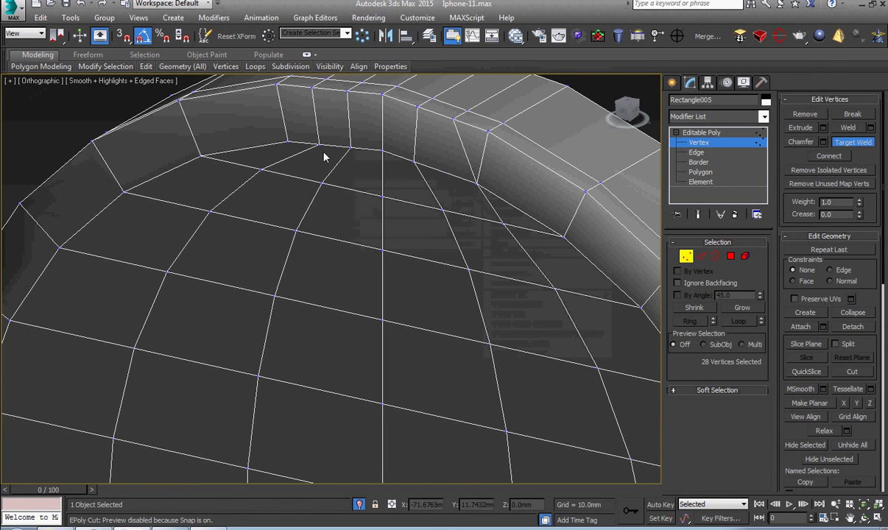
left_click(313, 147)
scroll(343, 175, "down", 2)
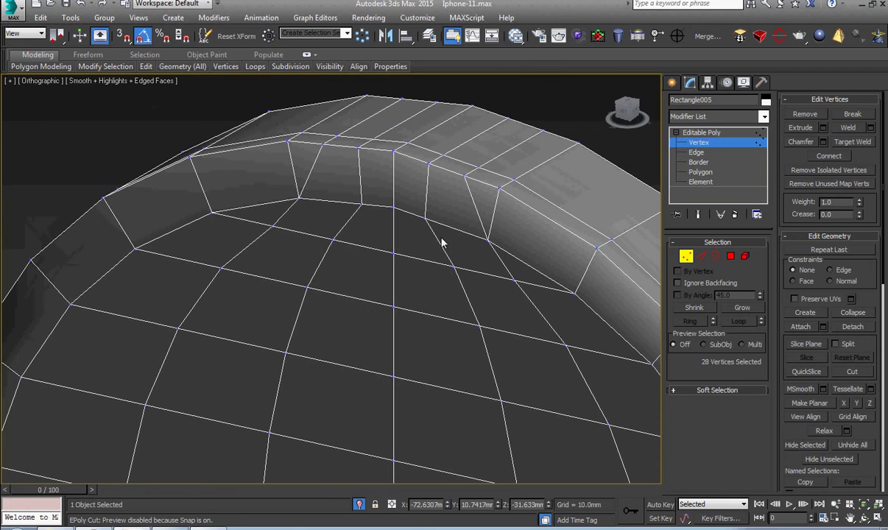
key("2")
key("ctrl+r")
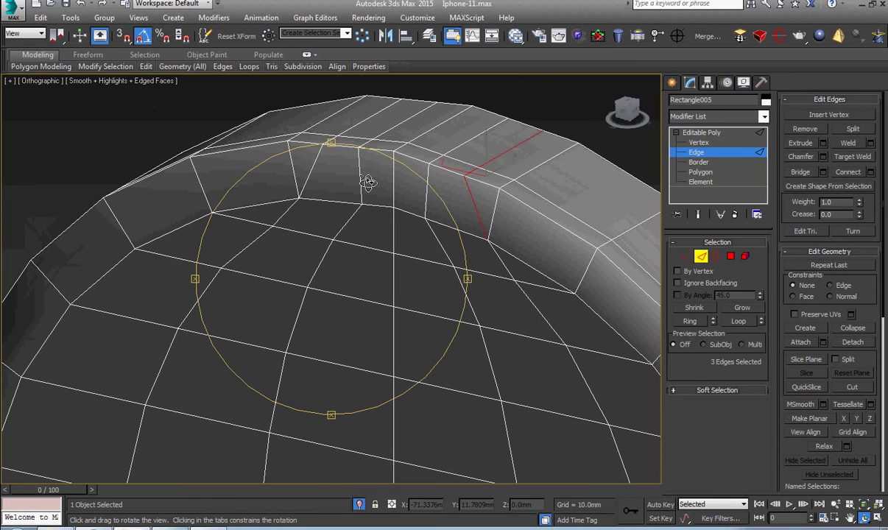
key("ctrl+d")
key("alt+c")
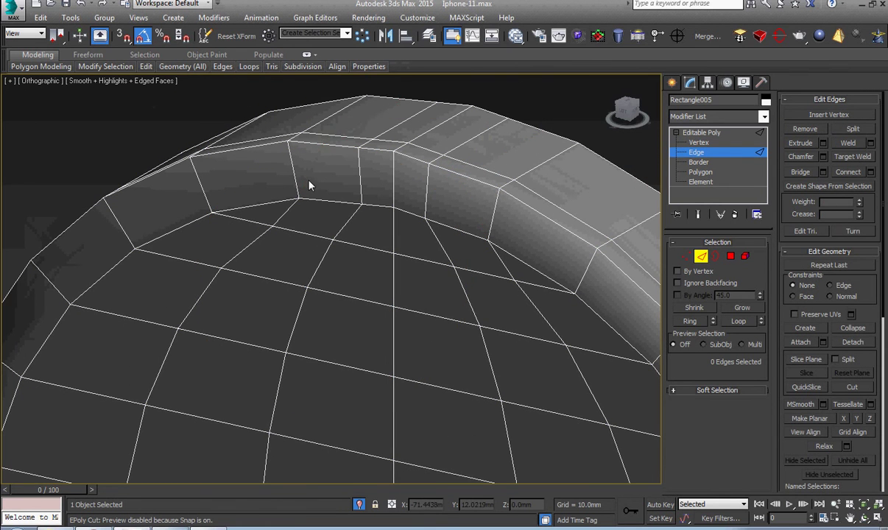
Cut an edge across the frame's front face.
scroll(309, 186, "down", 5)
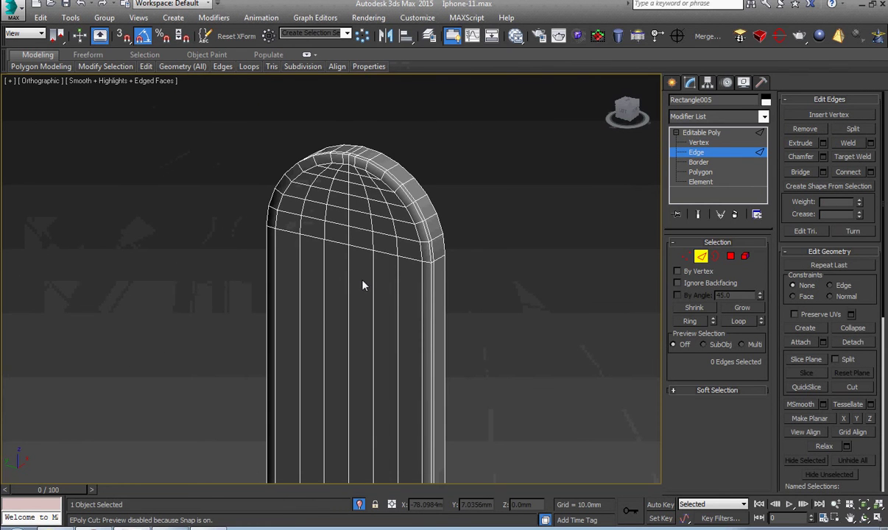
scroll(363, 286, "down", 2)
left_click(333, 392)
left_click(389, 407)
Inspect the hole face-on and its inner wall, then exit Edge level zoomed out.
scroll(376, 404, "up", 6)
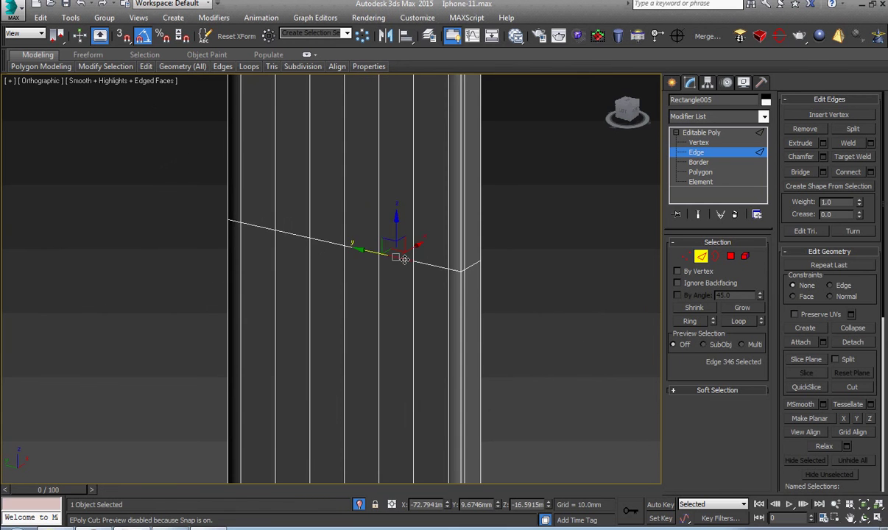
scroll(404, 259, "down", 5)
scroll(393, 332, "up", 4)
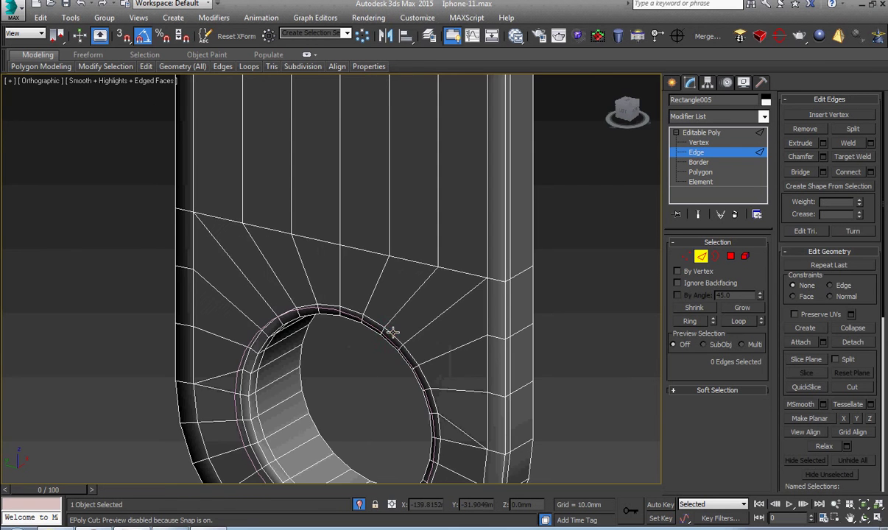
middle_click_drag(393, 334, 426, 359, "alt")
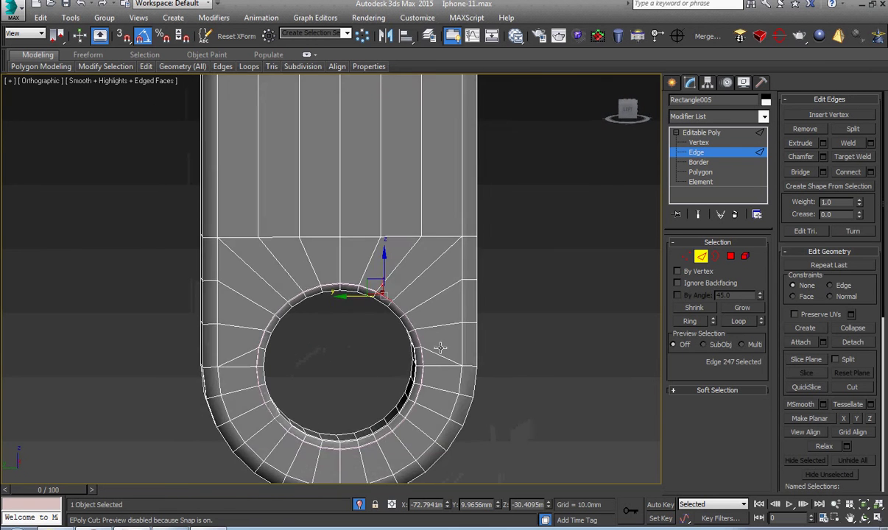
mouse_move(442, 325)
middle_mouse_down("alt")
mouse_move(435, 350)
mouse_move(473, 322)
middle_mouse_up("alt")
scroll(433, 355, "up", 4)
scroll(434, 355, "down", 3)
scroll(467, 330, "down", 2)
scroll(473, 321, "down", 2)
left_click(699, 133)
scroll(473, 313, "down", 5)
Unhide all objects to restore the phone body and view it tilted.
left_click(470, 314)
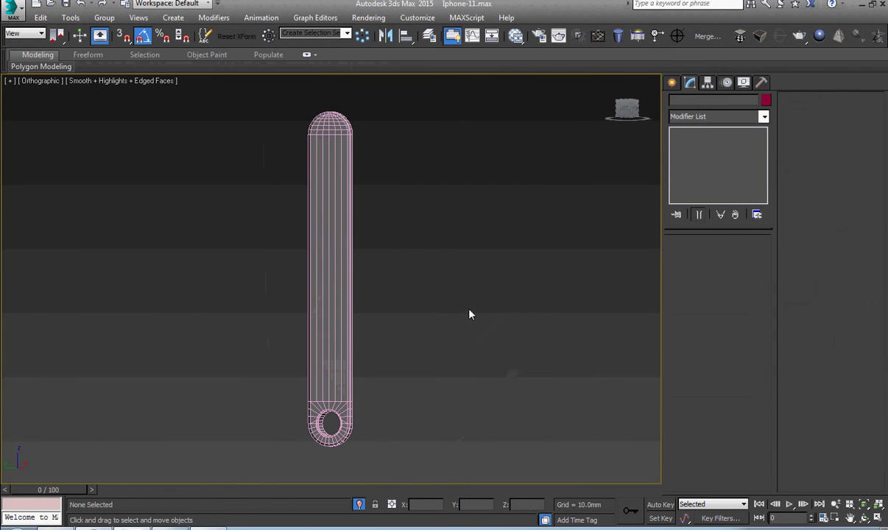
right_click(469, 314)
left_click(487, 254)
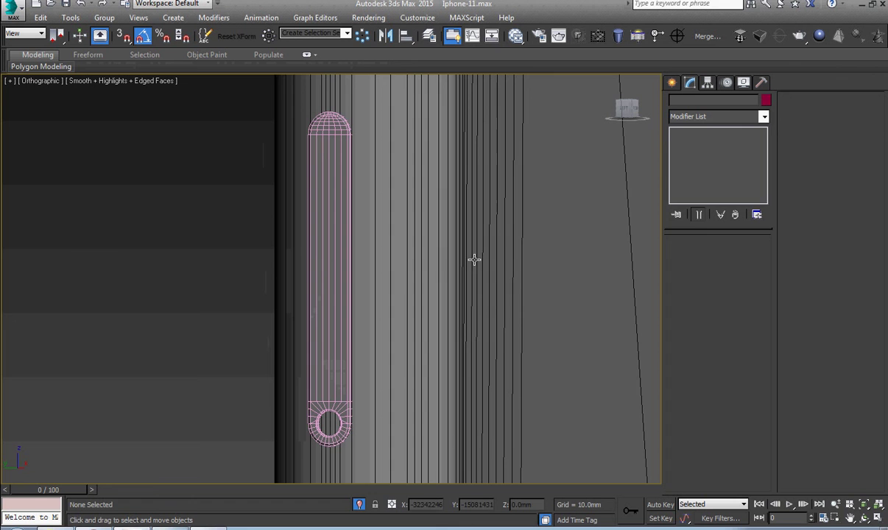
left_click(381, 263)
scroll(382, 259, "down", 2)
mouse_move(382, 259)
middle_mouse_down("alt")
mouse_move(371, 298)
mouse_move(611, 313)
mouse_move(502, 317)
middle_mouse_up("alt")
left_click(611, 313)
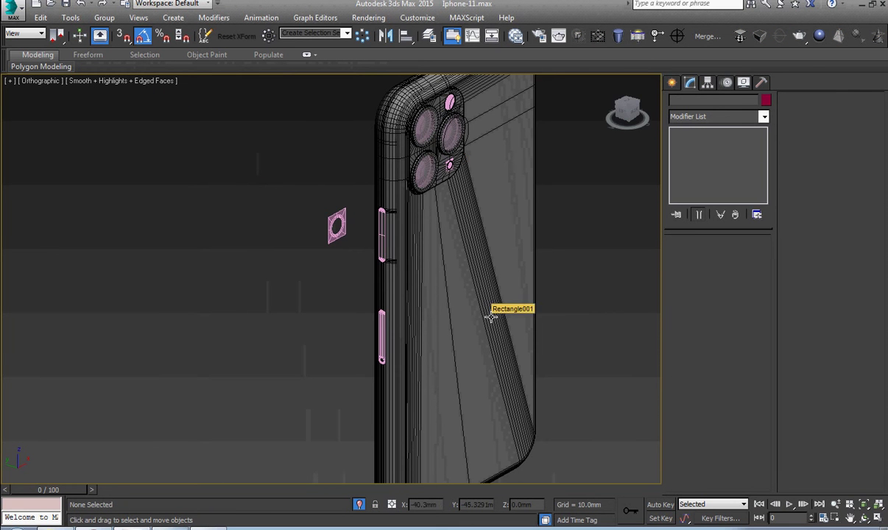
View the phone head-on in Front view and compare the side-slot reference photo.
key("f")
scroll(451, 269, "up", 2)
scroll(450, 223, "up", 2)
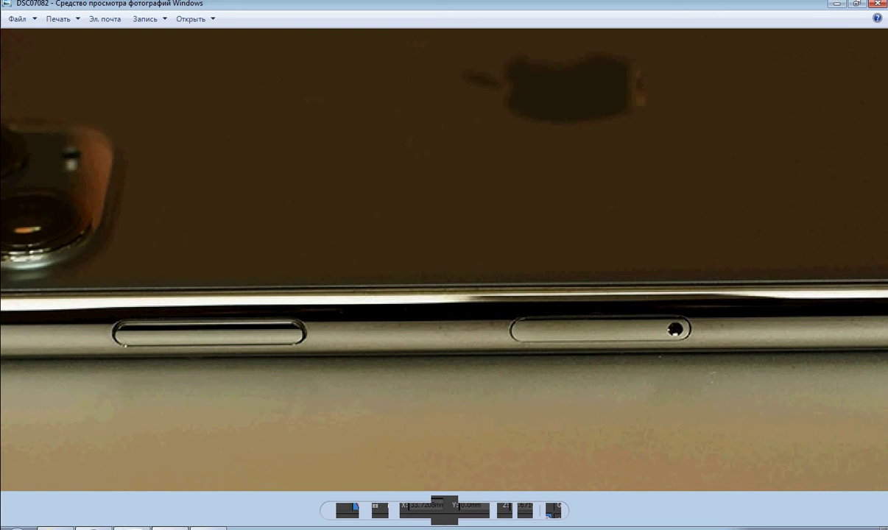
scroll(389, 395, "down", 3)
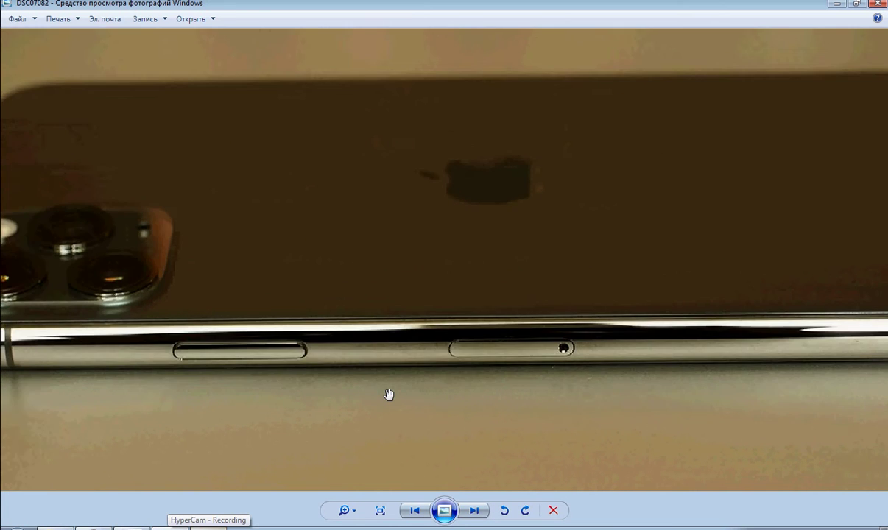
scroll(491, 355, "up", 2)
scroll(490, 358, "up", 2)
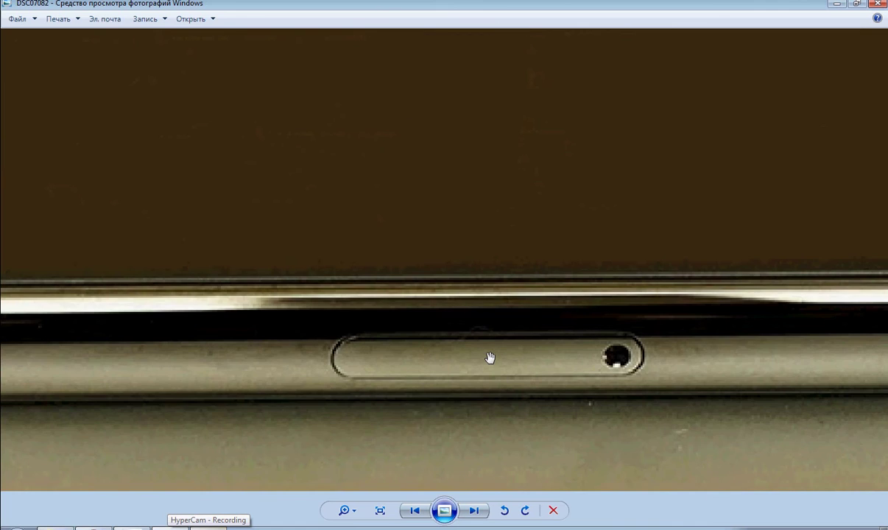
left_click(169, 528)
Select the side-button part and frame the pink capsule in Left view.
scroll(309, 347, "down", 3)
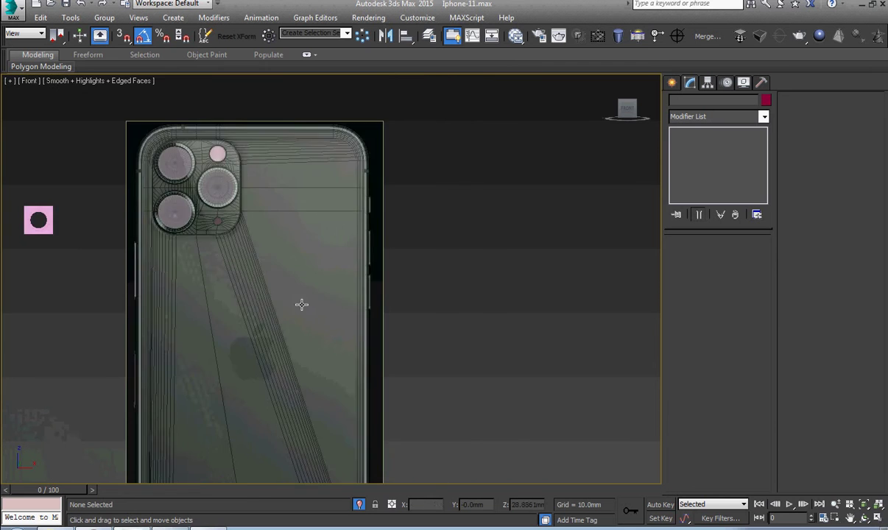
scroll(302, 303, "down", 2)
scroll(153, 382, "up", 5)
left_click(107, 365)
middle_click_drag(121, 389, 298, 350)
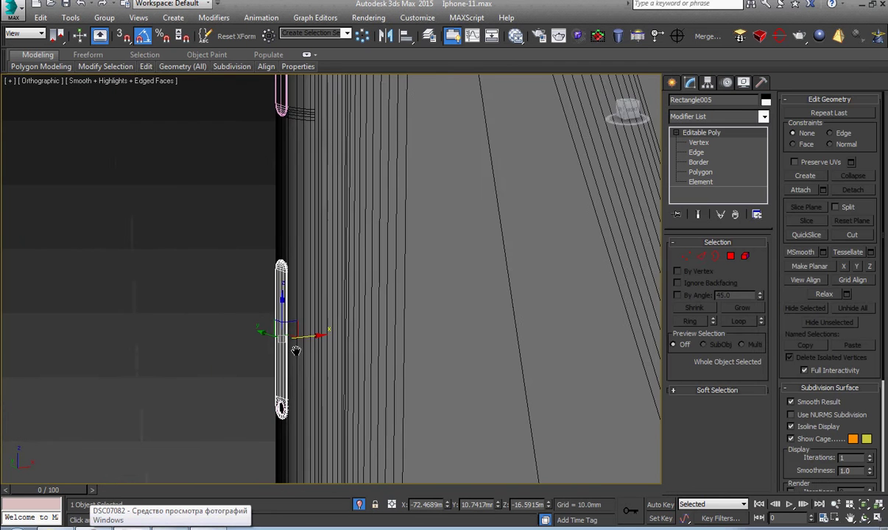
key("l")
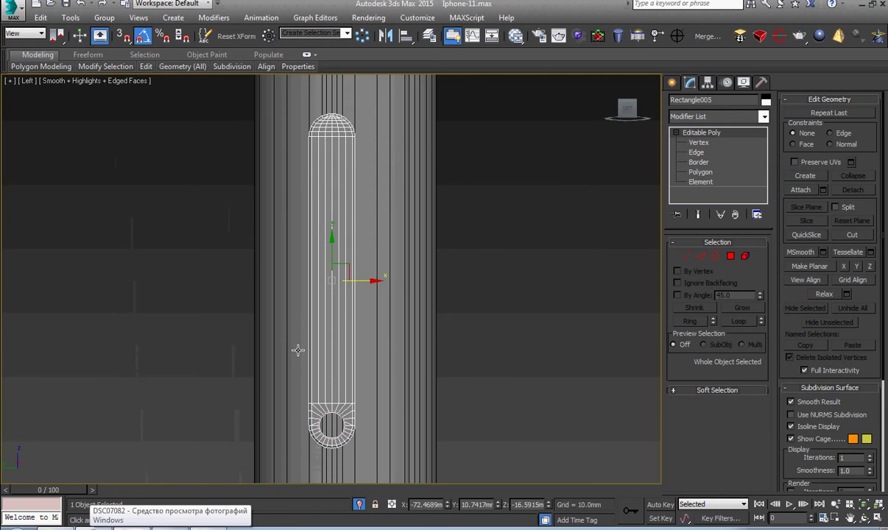
scroll(298, 350, "down", 2)
scroll(298, 350, "down", 2)
middle_click_drag(353, 110, 357, 313)
Select the phone frame Object005 and zoom onto the capsule's end.
scroll(356, 256, "up", 3)
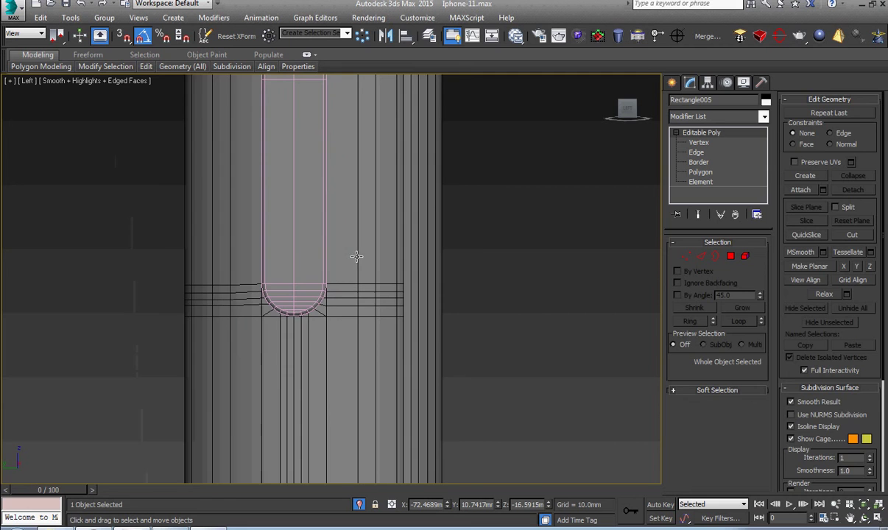
left_click(350, 289)
key("z")
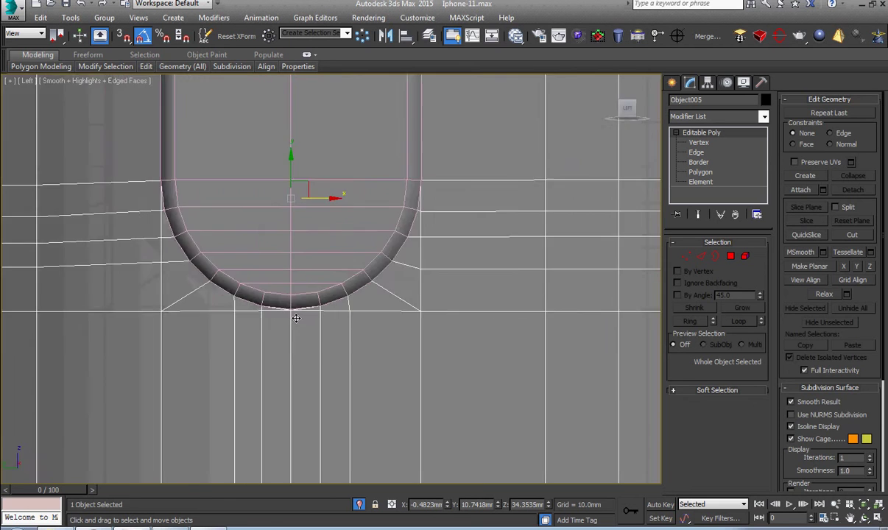
scroll(361, 241, "down", 5)
middle_click_drag(361, 242, 362, 217)
scroll(368, 346, "up", 3)
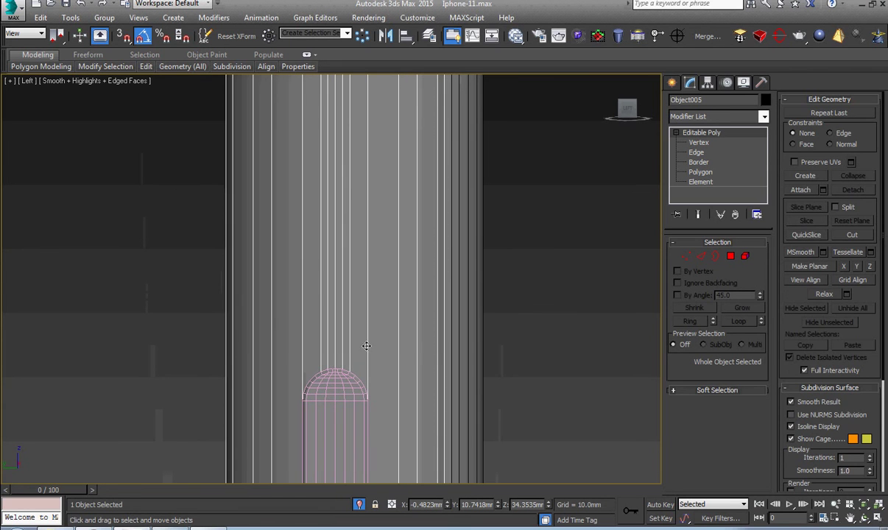
Insert Swift Loop edge loops on the frame just beyond the button's ends.
key("shift+alt+w")
right_click(349, 357)
scroll(351, 358, "down", 4)
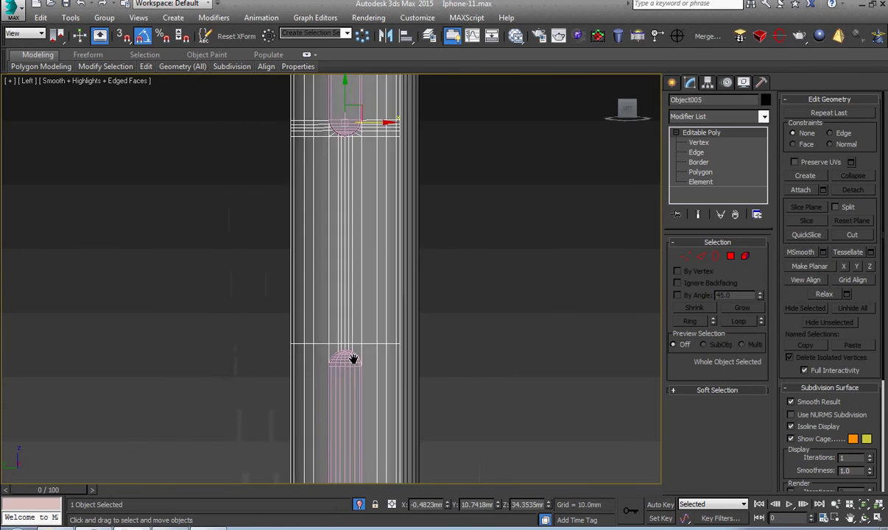
scroll(358, 324, "up", 5)
key("shift+alt+w")
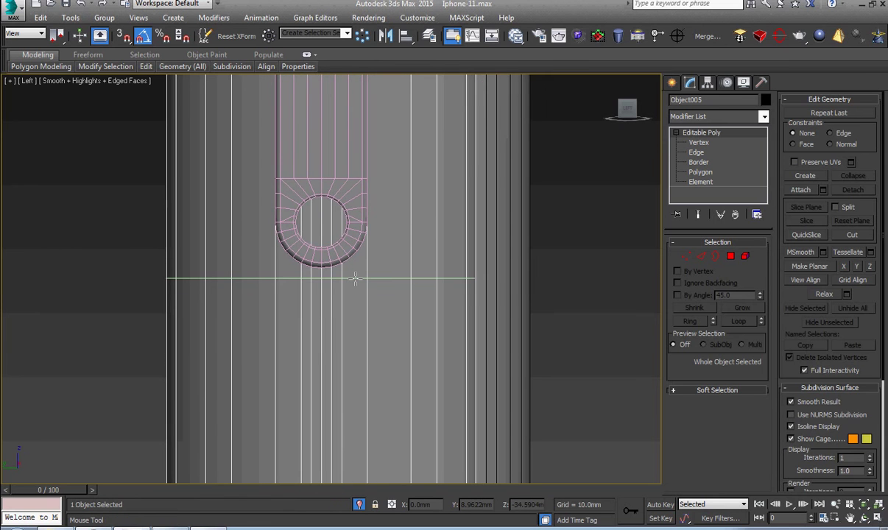
left_click(354, 278)
scroll(354, 279, "down", 3)
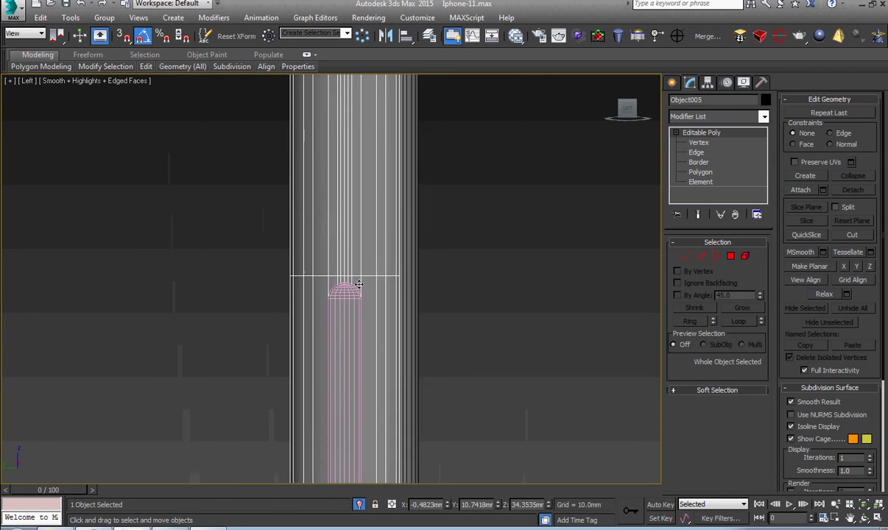
scroll(361, 280, "down", 2)
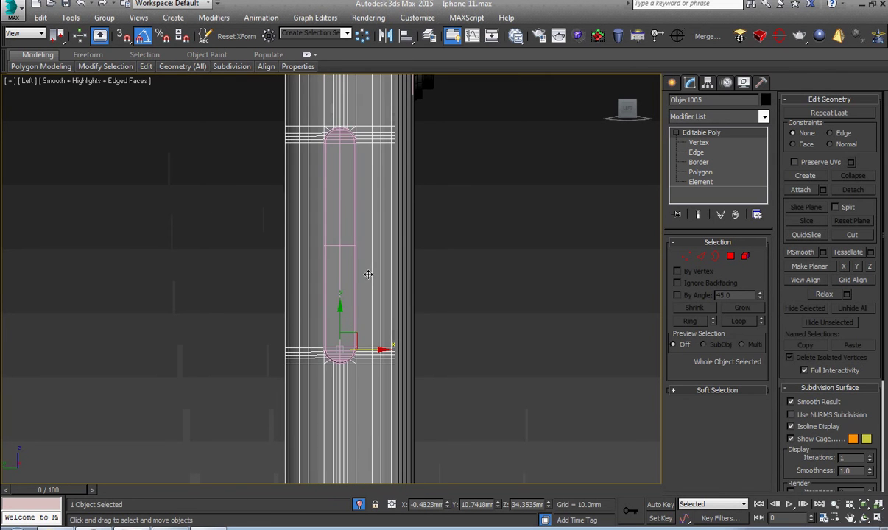
scroll(368, 274, "down", 3)
middle_click_drag(368, 280, 363, 314)
Select the frame faces surrounding the side button at Polygon level.
left_click(704, 172)
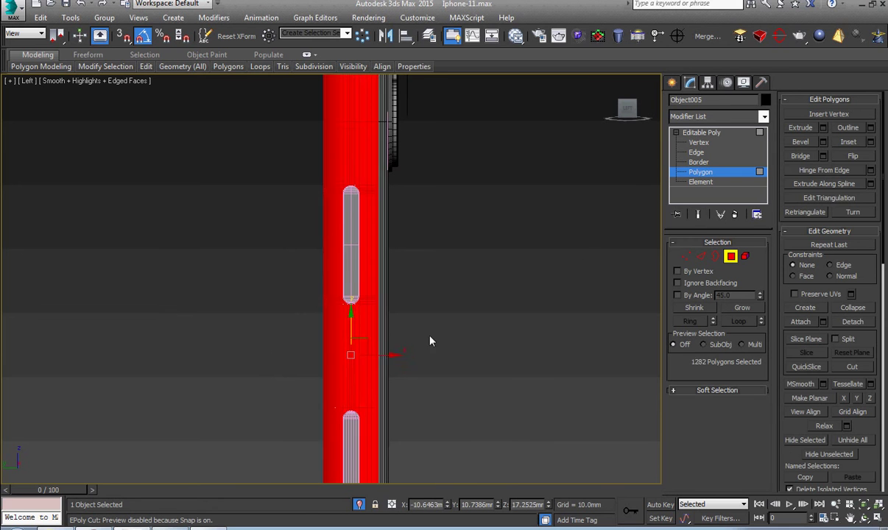
left_click_drag(462, 310, 307, 221)
left_click_drag(299, 182, 299, 182)
scroll(354, 243, "up", 3)
middle_click_drag(353, 221, 354, 309)
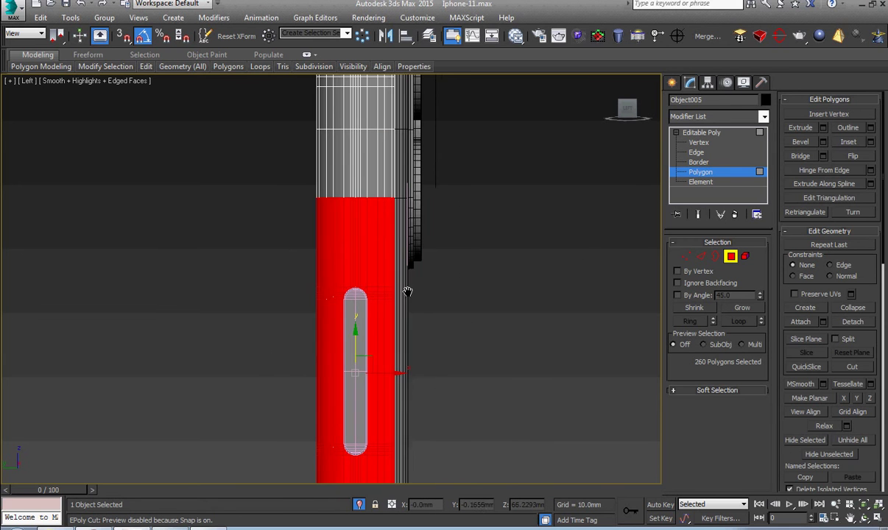
left_click_drag(427, 179, 273, 240, "alt")
middle_click_drag(273, 240, 280, 30)
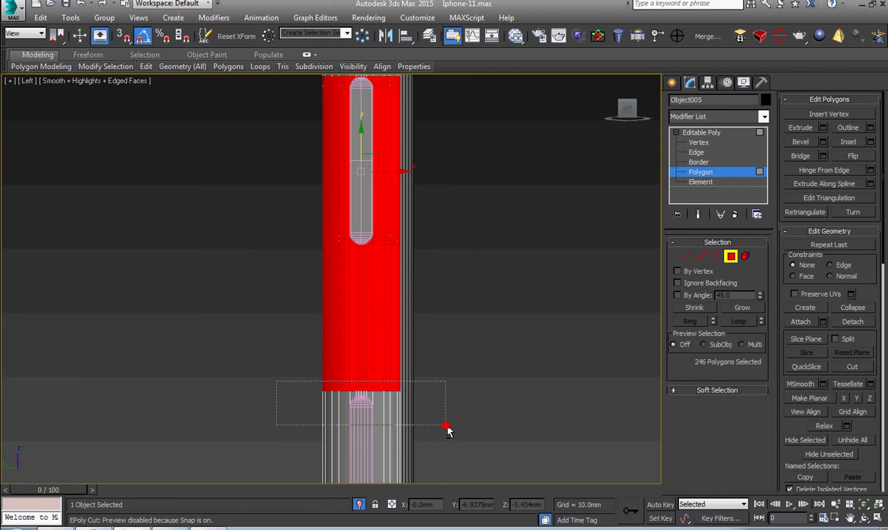
left_click_drag(447, 431, 412, 243, "alt")
middle_click_drag(395, 172, 395, 242)
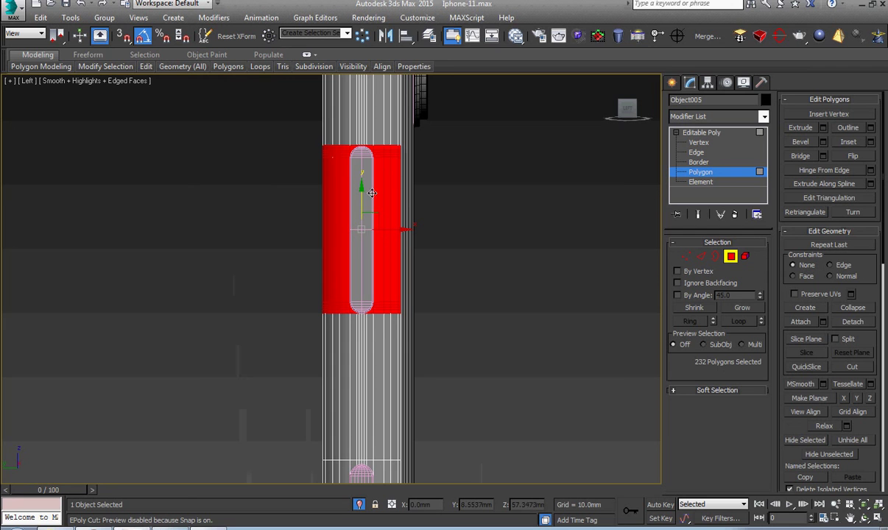
Clone the selected faces to an element, moving the copy down.
left_click_drag(362, 193, 361, 416, "shift")
left_click(493, 277)
mouse_move(406, 387)
middle_mouse_down()
mouse_move(436, 381)
mouse_move(404, 328)
middle_mouse_up()
Delete a ring of vertical edges and their faces from the cloned patch.
key("2")
left_click(404, 379)
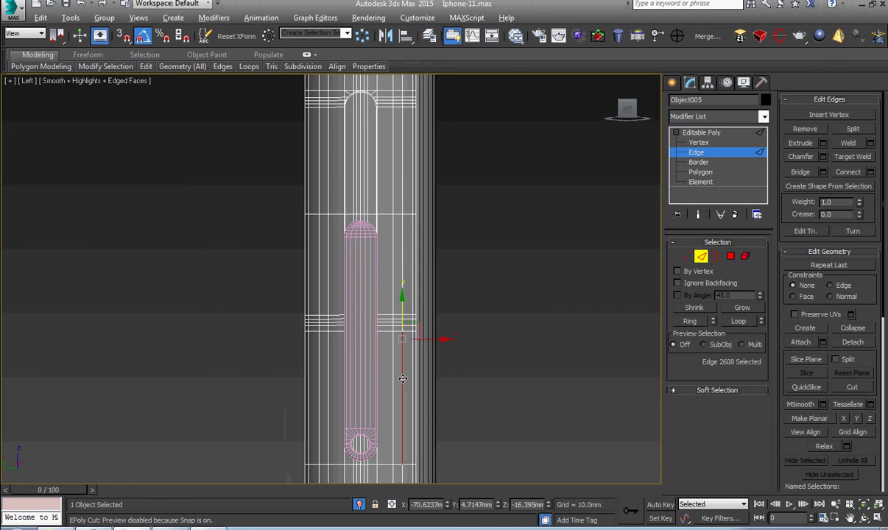
key("alt+r")
key("Delete")
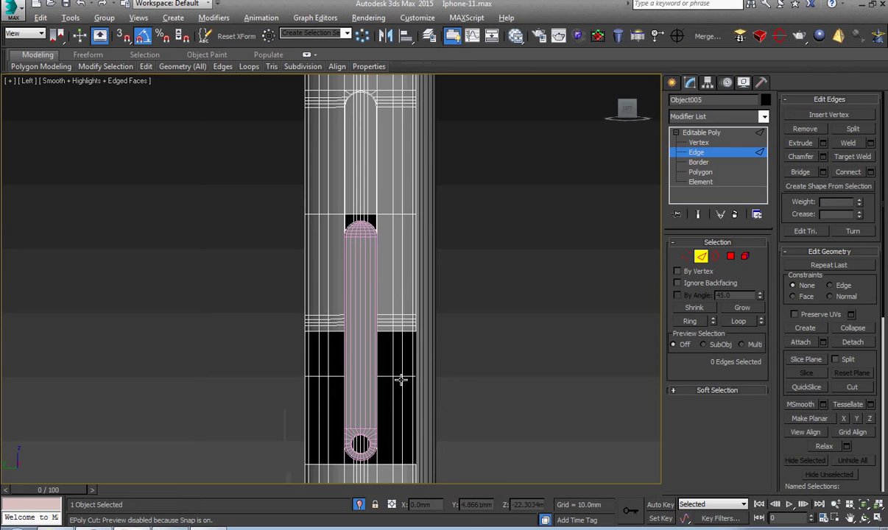
Select the upper separate element and slide it down over the side button.
left_click(718, 135)
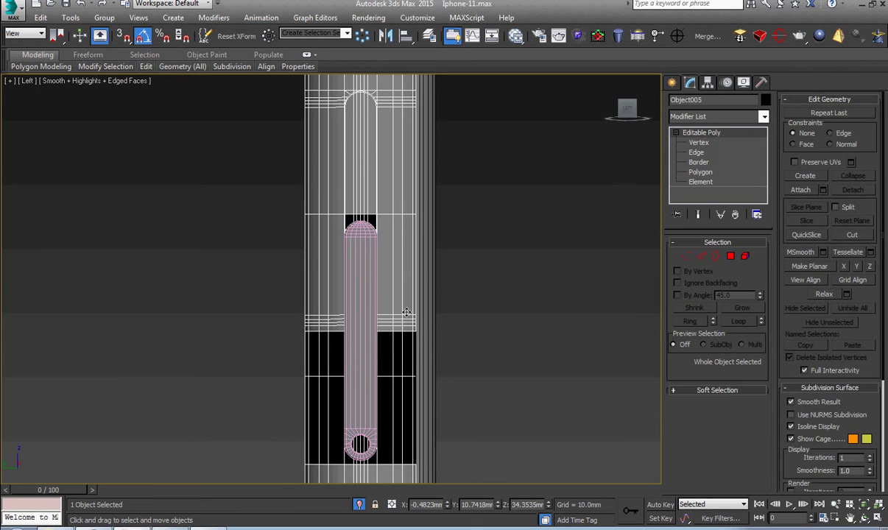
key("5")
left_click(407, 313)
left_click_drag(359, 177, 368, 300)
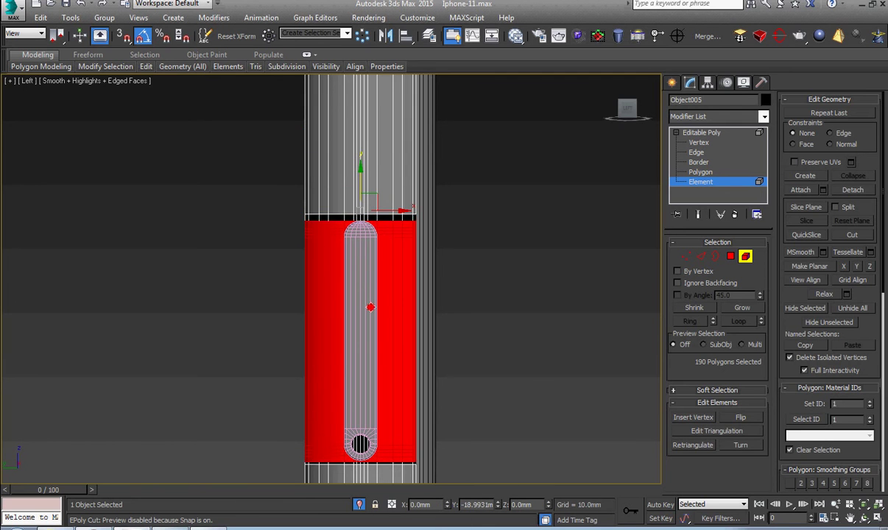
Zoom and orbit to check the patch's arch top, then return to Editable Poly.
scroll(369, 217, "up", 8)
scroll(381, 255, "up", 2)
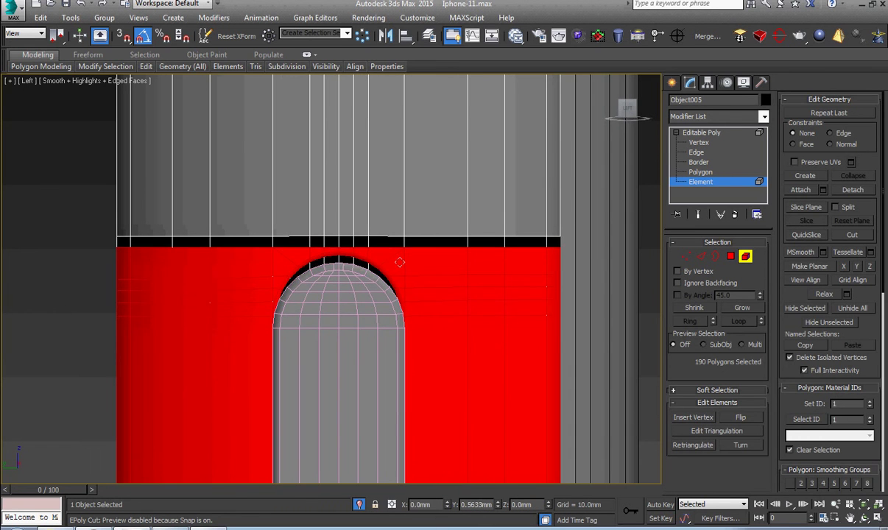
scroll(397, 263, "up", 4)
scroll(345, 224, "up", 3)
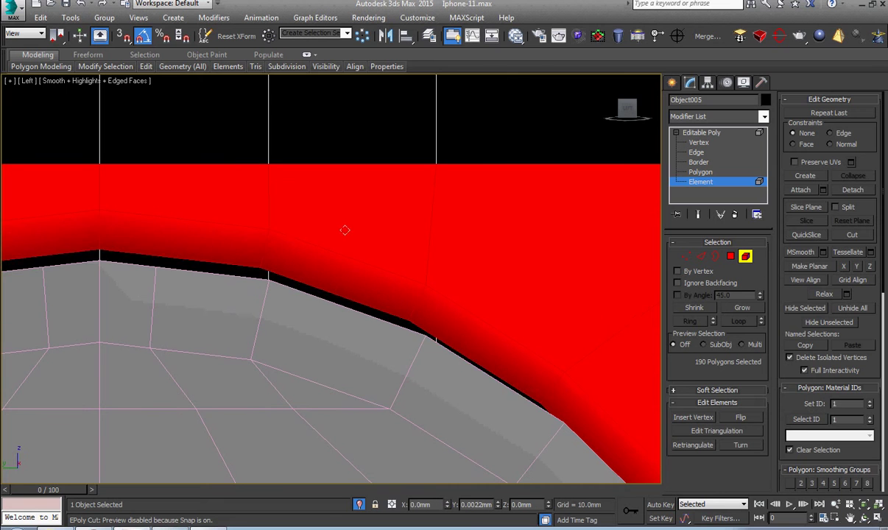
scroll(347, 240, "down", 1)
scroll(350, 240, "down", 4)
scroll(351, 240, "down", 3)
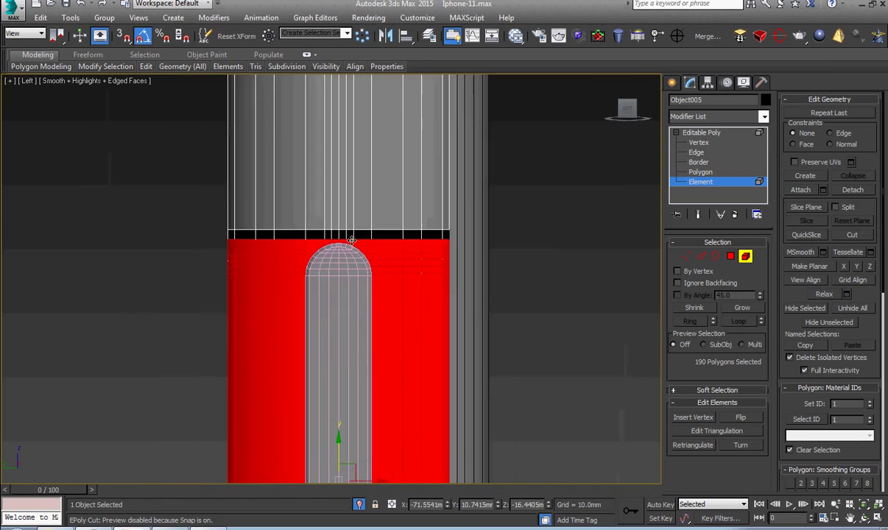
middle_click_drag(351, 240, 364, 267, "alt")
left_click(715, 133)
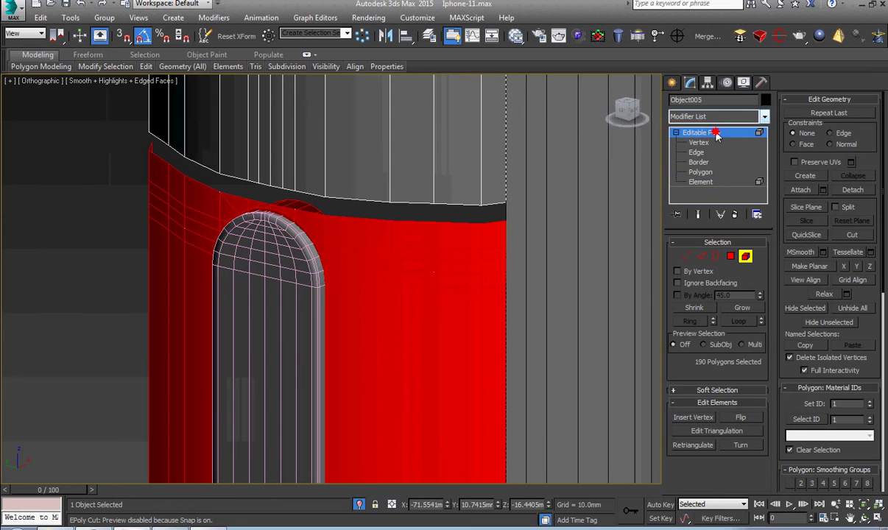
middle_click_drag(484, 218, 485, 221, "alt")
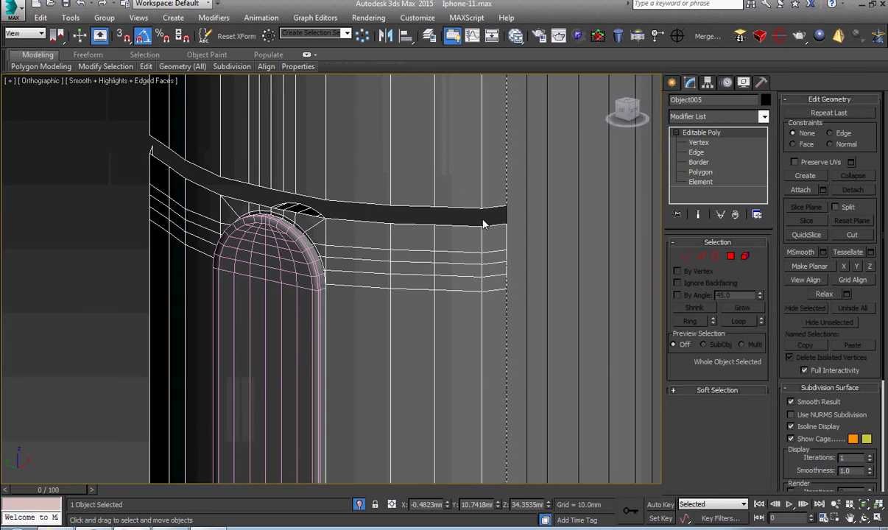
key("2")
key("alt+c")
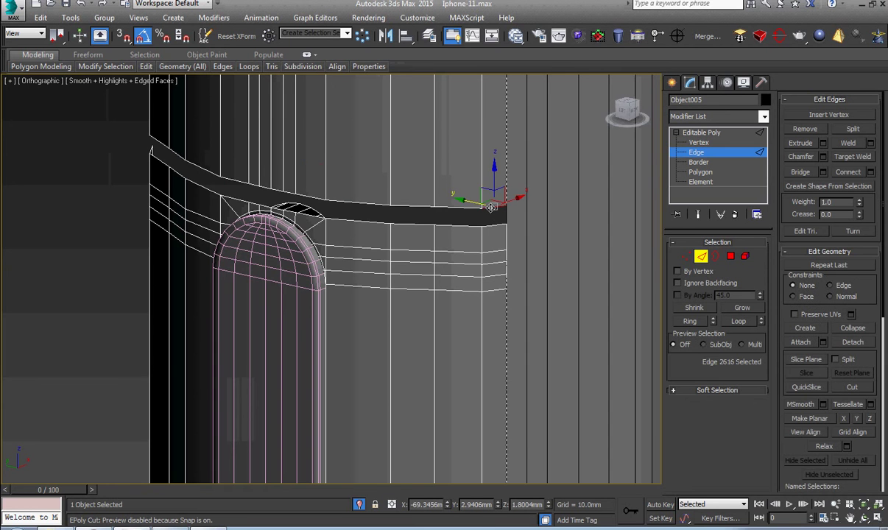
double_click(490, 208)
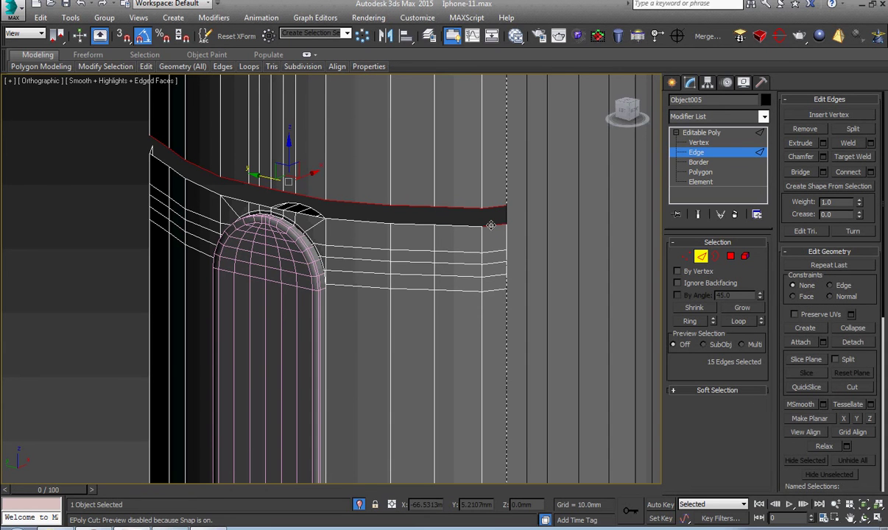
scroll(333, 225, "up", 2)
scroll(329, 198, "up", 2)
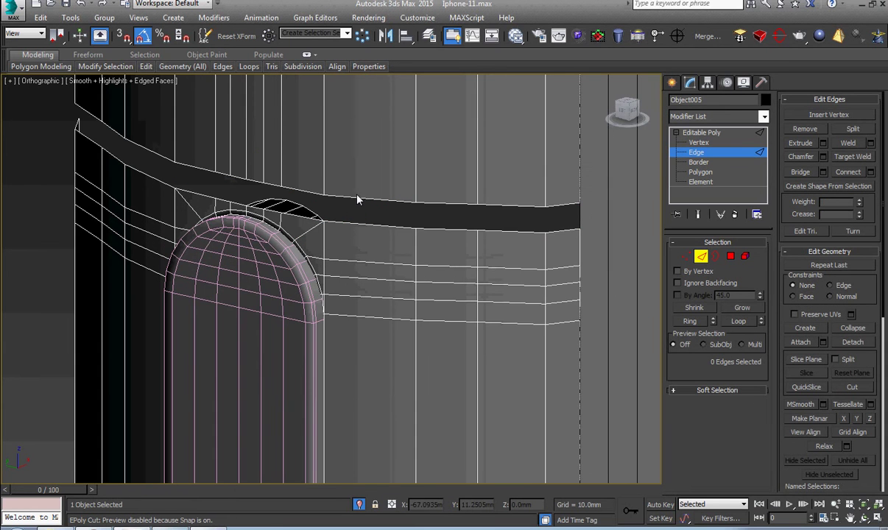
double_click(355, 196)
scroll(355, 198, "down", 3)
mouse_move(346, 191)
middle_mouse_down("alt")
mouse_move(331, 217)
mouse_move(427, 320)
mouse_move(464, 341)
mouse_move(460, 320)
middle_mouse_up("alt")
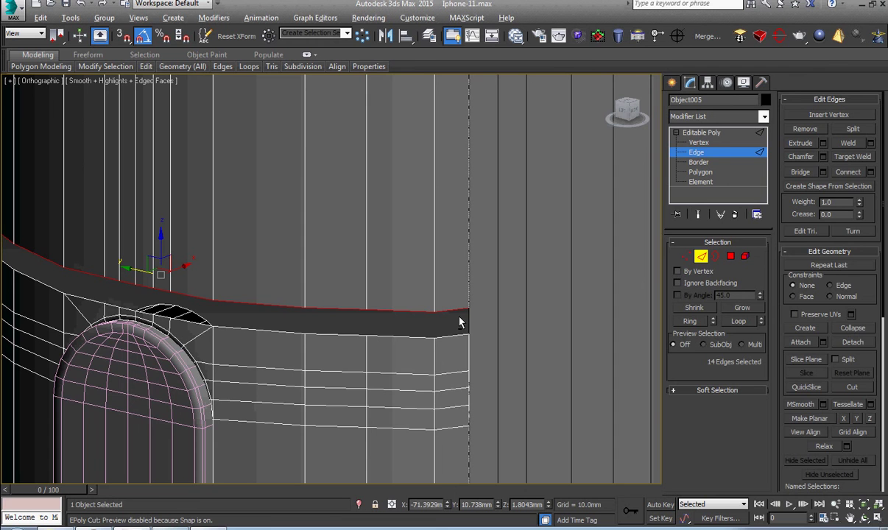
left_click(703, 133)
key("z")
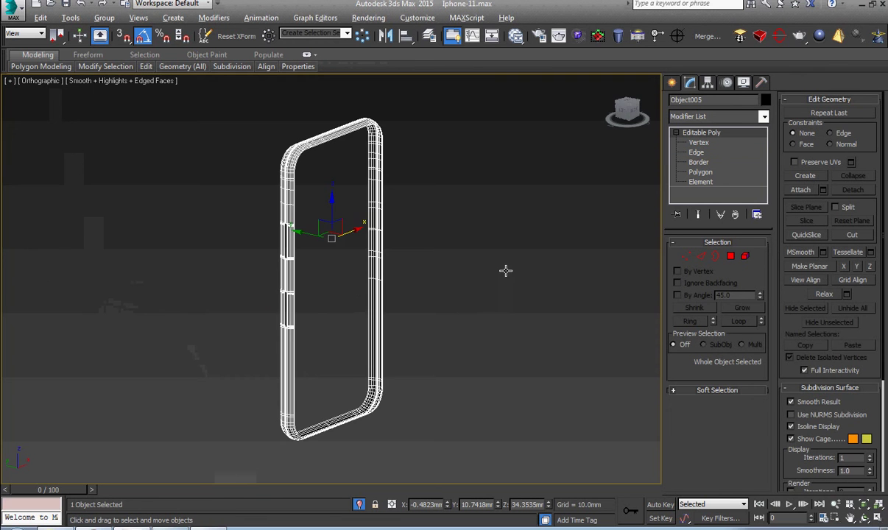
scroll(281, 281, "up", 5)
middle_click_drag(280, 281, 290, 298)
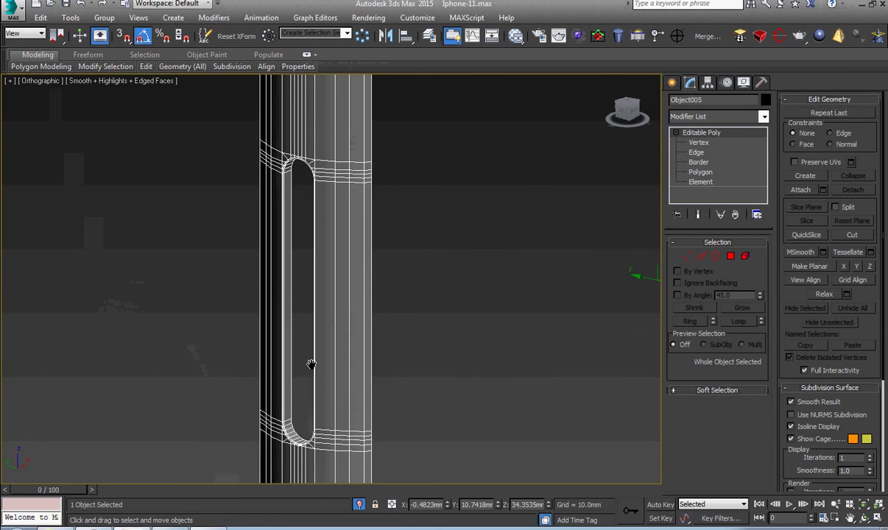
middle_click_drag(310, 365, 319, 220)
scroll(319, 219, "up", 2)
scroll(319, 220, "up", 3)
scroll(319, 220, "up", 3)
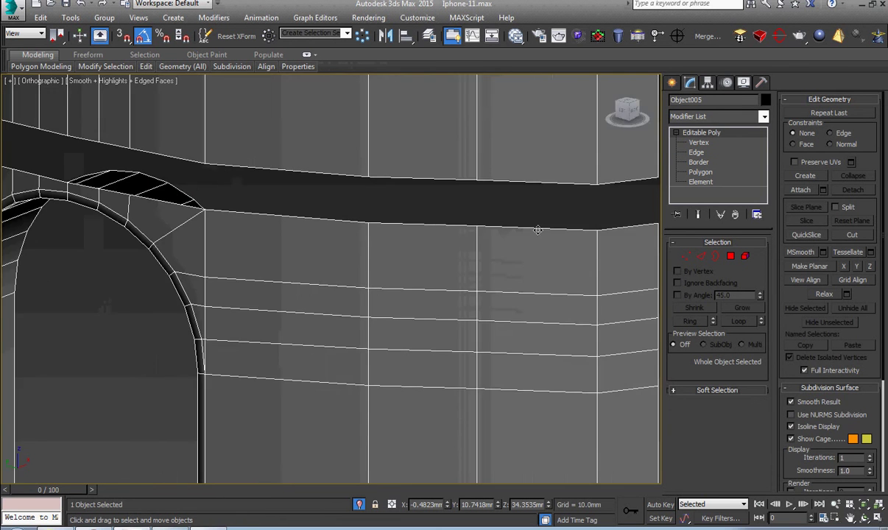
scroll(319, 220, "up", 3)
key("1")
Collapse two pairs of corner vertices at the band's tip into single vertices.
left_click_drag(490, 199, 434, 306)
right_click(435, 306)
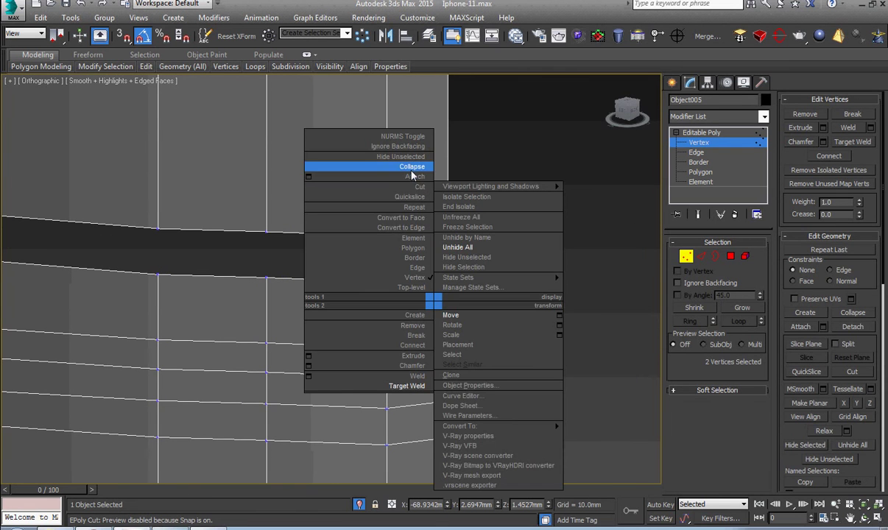
left_click(410, 167)
left_click_drag(348, 210, 404, 306)
right_click(404, 306)
left_click(375, 166)
scroll(417, 215, "down", 3)
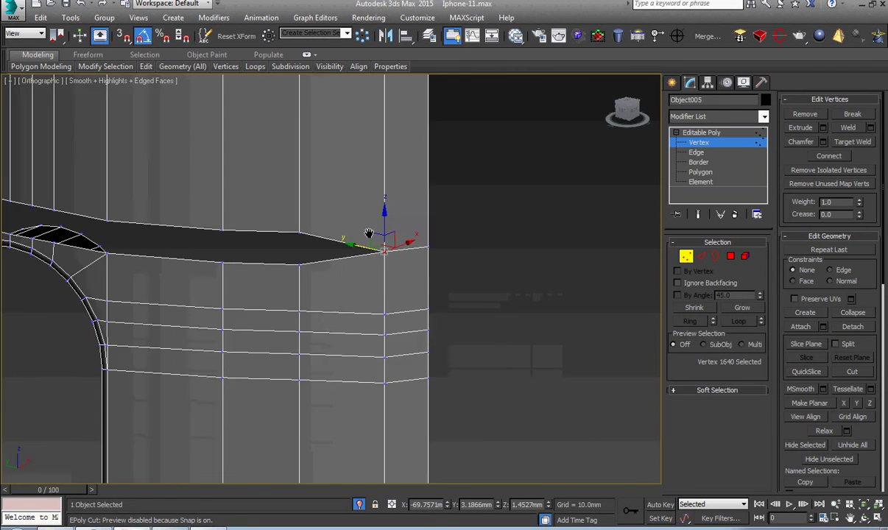
scroll(417, 216, "down", 2)
middle_click_drag(349, 270, 406, 246, "alt")
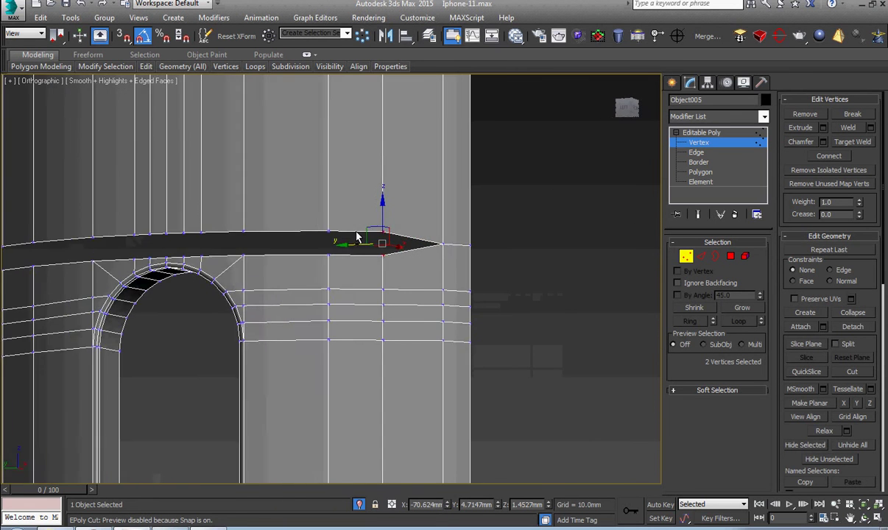
scroll(233, 286, "up", 2)
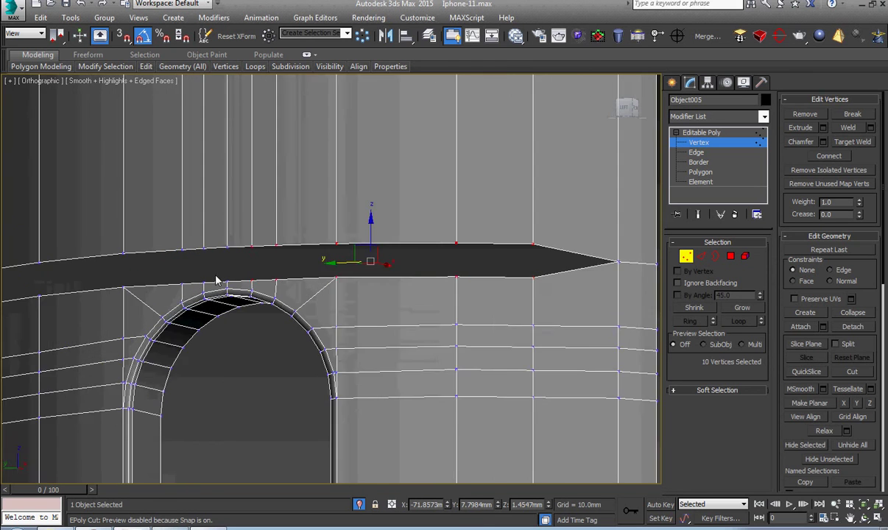
scroll(129, 257, "up", 2)
Try welding the band's top and lower vertices at about 0.83 mm, then cancel the weld.
left_click_drag(233, 286, 129, 257)
scroll(134, 280, "up", 2)
scroll(236, 310, "down", 2)
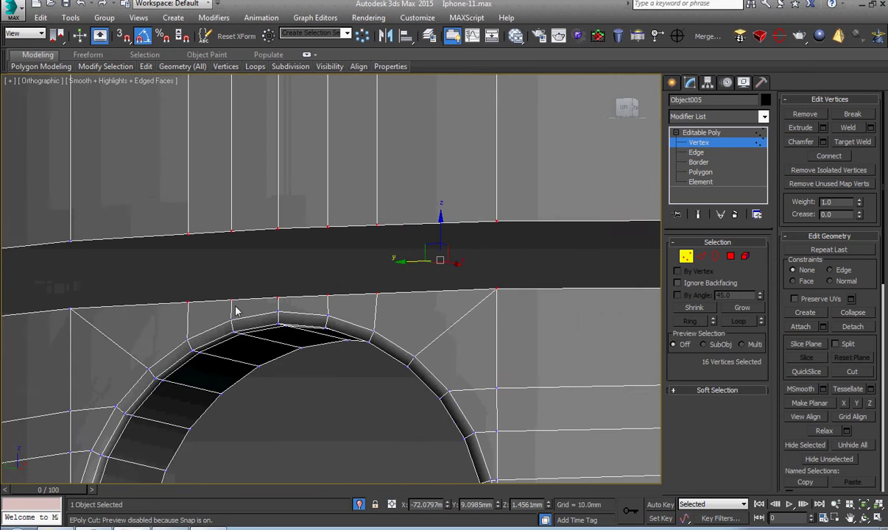
left_click_drag(210, 197, 41, 317, "ctrl")
right_click(191, 241)
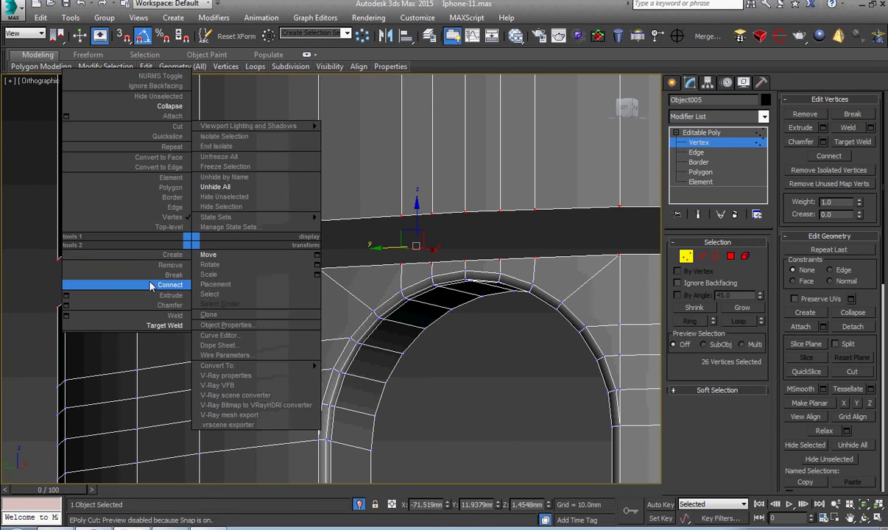
left_click(67, 316)
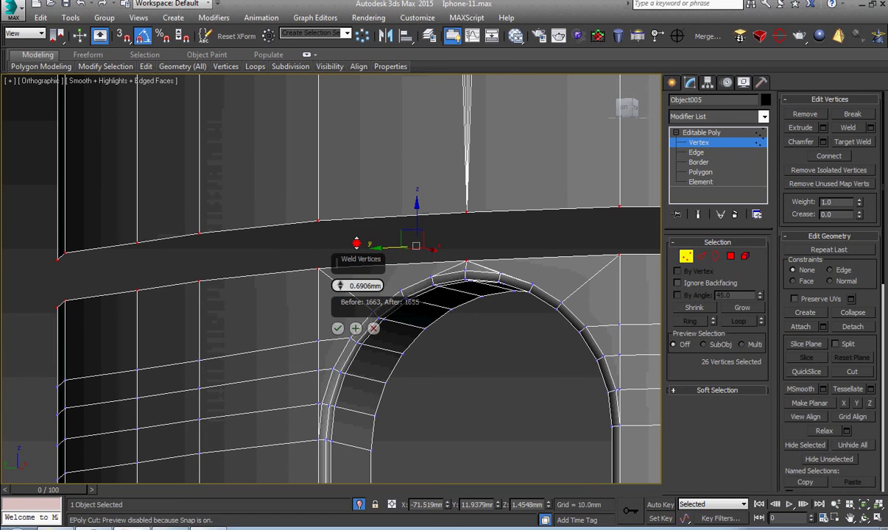
left_click_drag(349, 261, 360, 234)
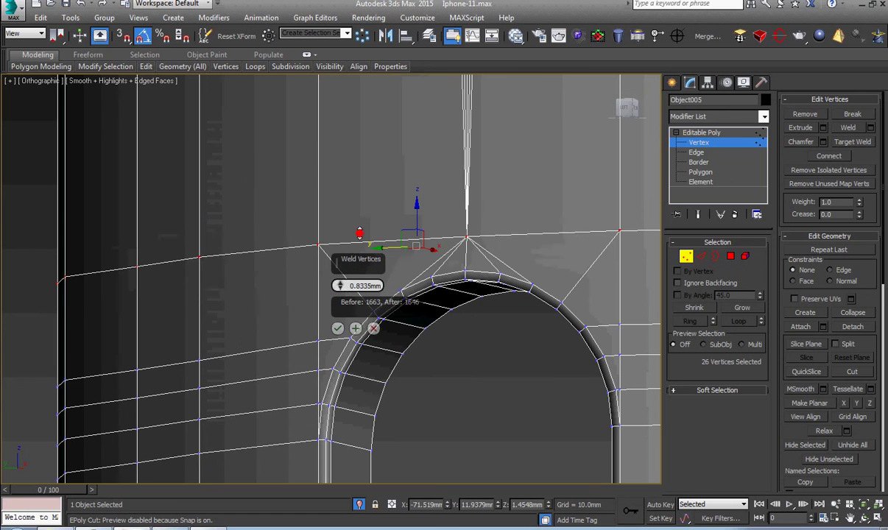
left_click(373, 329)
Collapse the two vertices at the band's tip and the next vertex pair.
scroll(280, 305, "up", 2)
left_click_drag(232, 310, 273, 280)
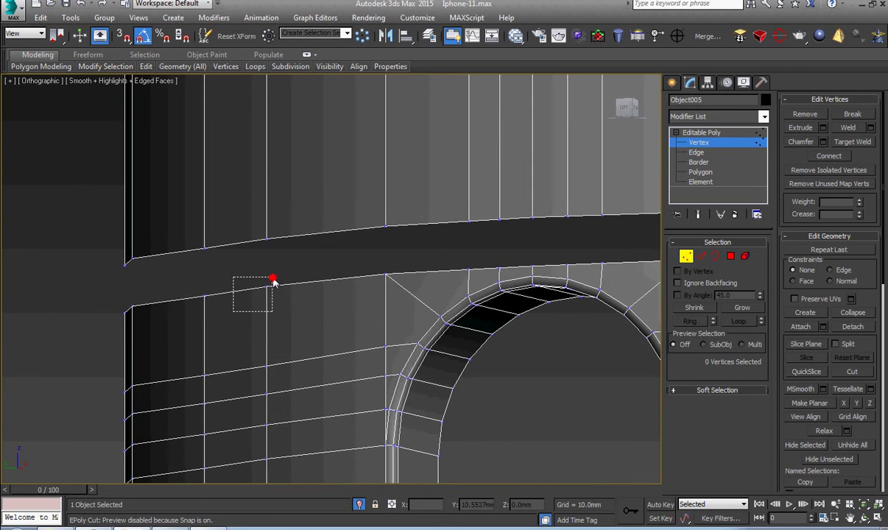
right_click(311, 221)
left_click(293, 89)
scroll(238, 276, "up", 2)
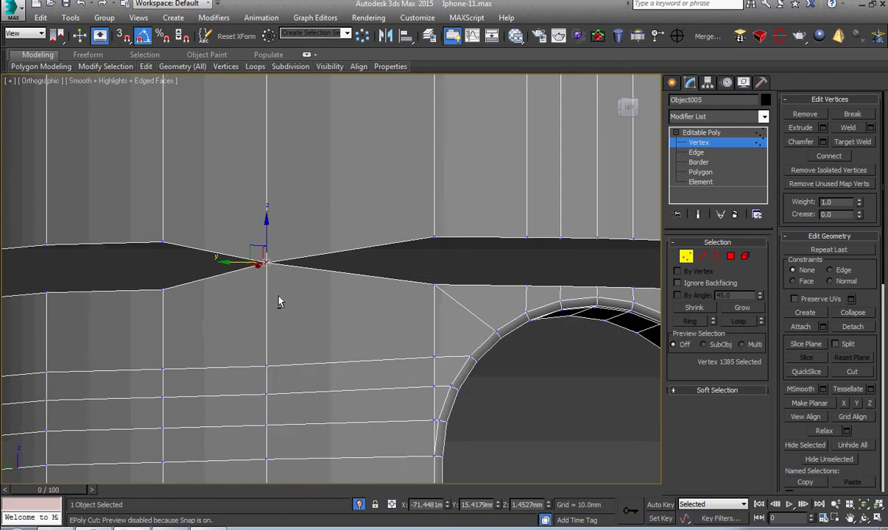
scroll(279, 302, "up", 3)
right_click(389, 237)
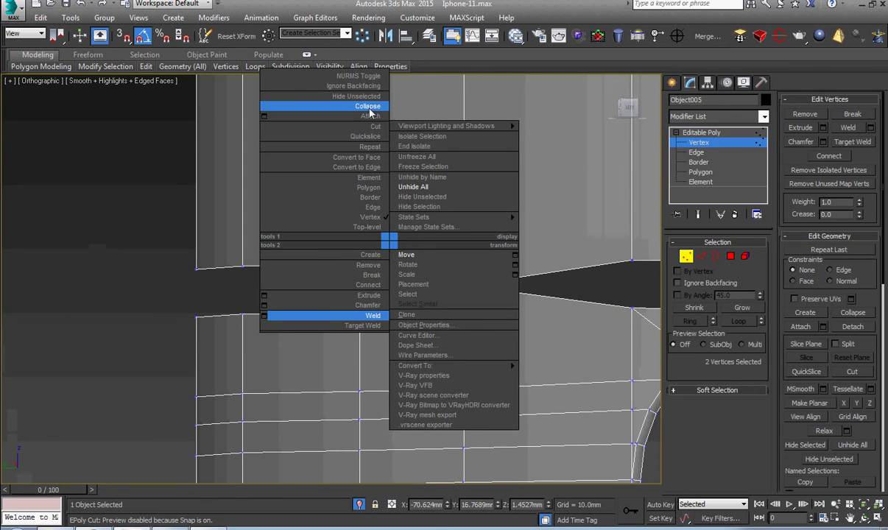
left_click(346, 103)
Collapse two more selected vertex pairs along the band.
right_click(229, 335)
left_click(208, 200)
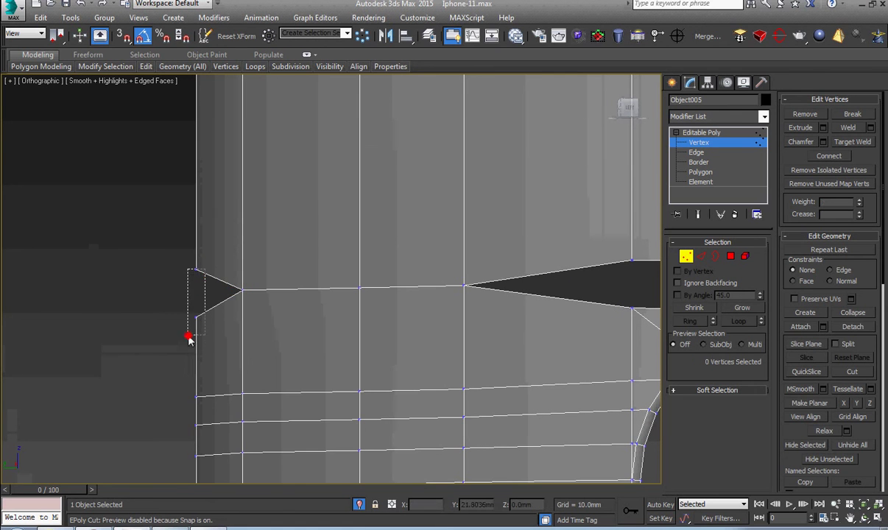
right_click(230, 248)
left_click(196, 109)
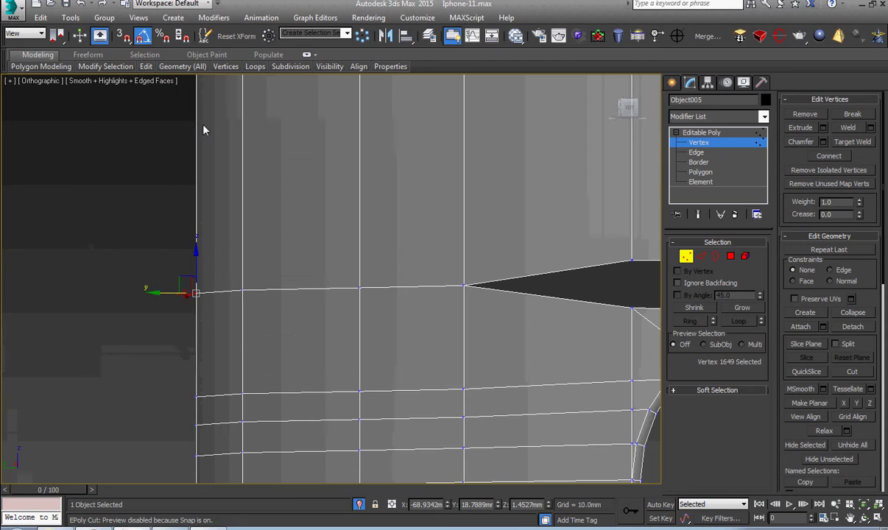
scroll(368, 327, "up", 2)
right_click(359, 337)
left_click(349, 230)
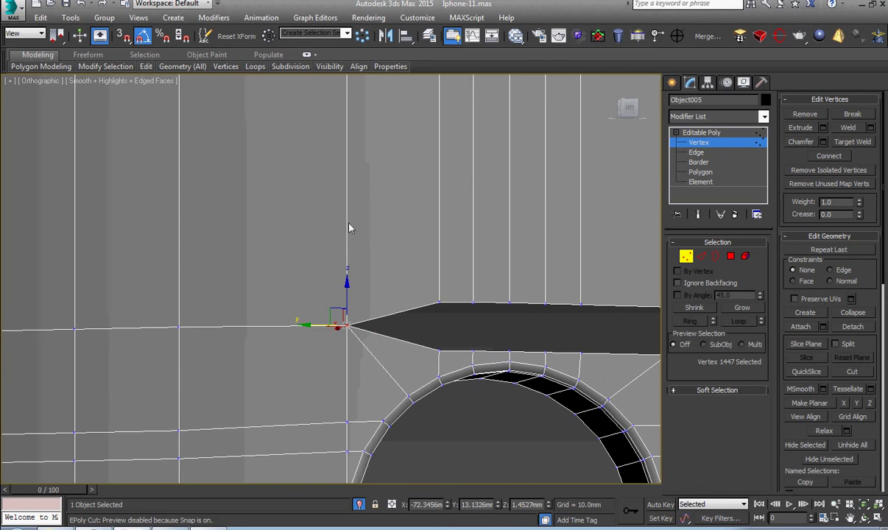
Collapse the vertex pairs at the band's end and at its right tip.
middle_click_drag(349, 230, 342, 281)
left_click_drag(341, 282, 393, 380)
right_click(393, 379)
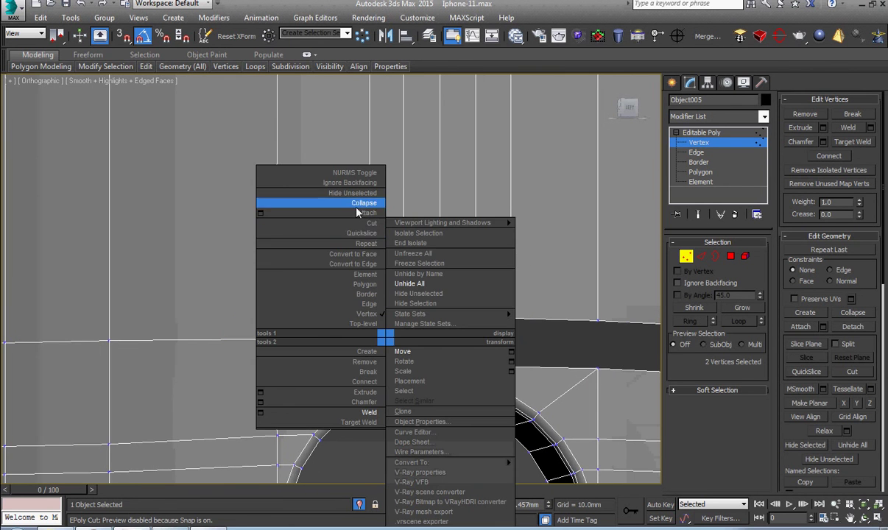
left_click(361, 202)
middle_click_drag(307, 336, 172, 305)
mouse_move(341, 330)
middle_mouse_down()
mouse_move(236, 213)
mouse_move(353, 346)
middle_mouse_up()
left_click_drag(500, 295, 538, 328)
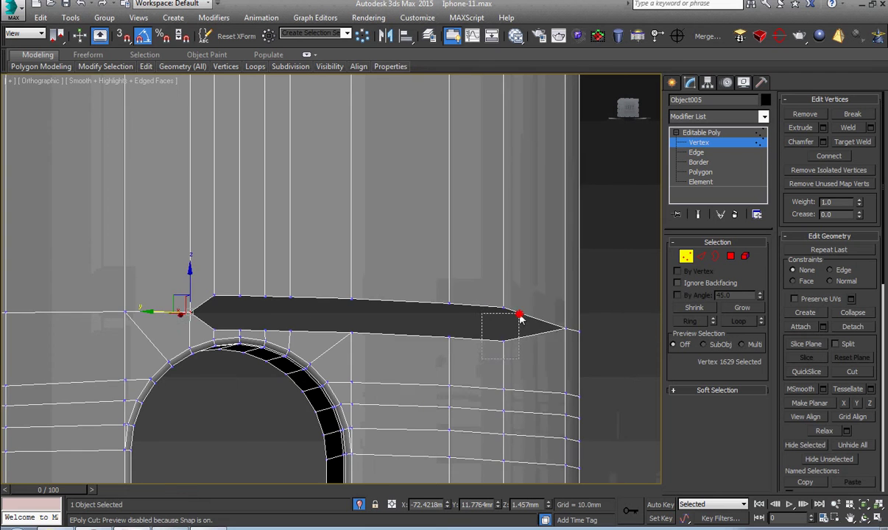
right_click(519, 298)
left_click(498, 163)
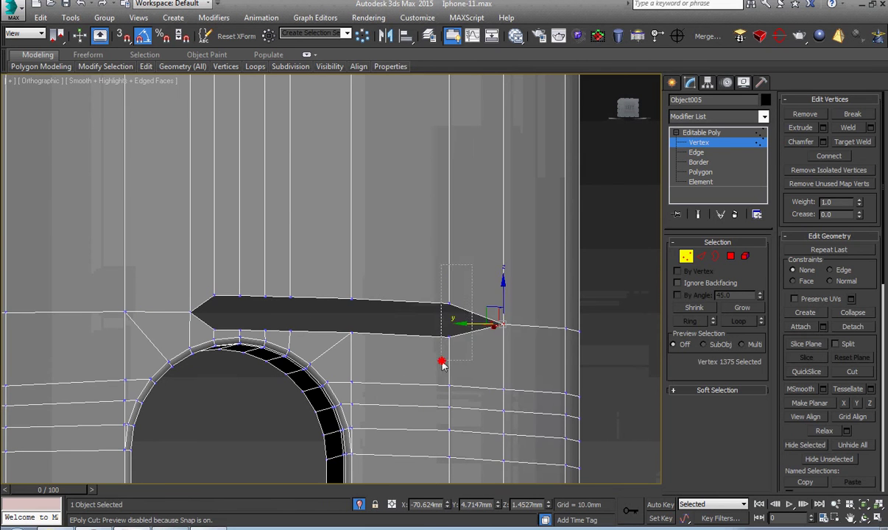
Collapse another vertex pair along the band, then deselect all vertices.
right_click(434, 390)
left_click(416, 201)
right_click(339, 338)
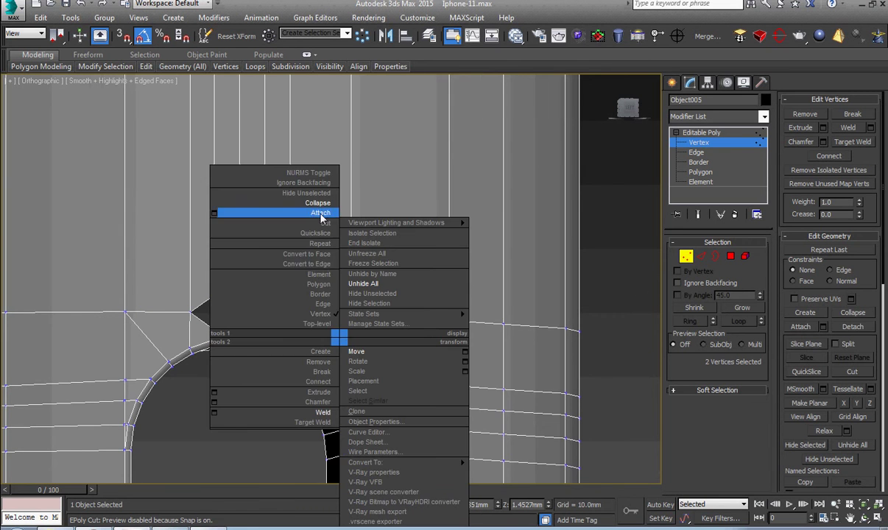
left_click(317, 202)
scroll(398, 280, "up", 3)
right_click(438, 338)
key("Escape")
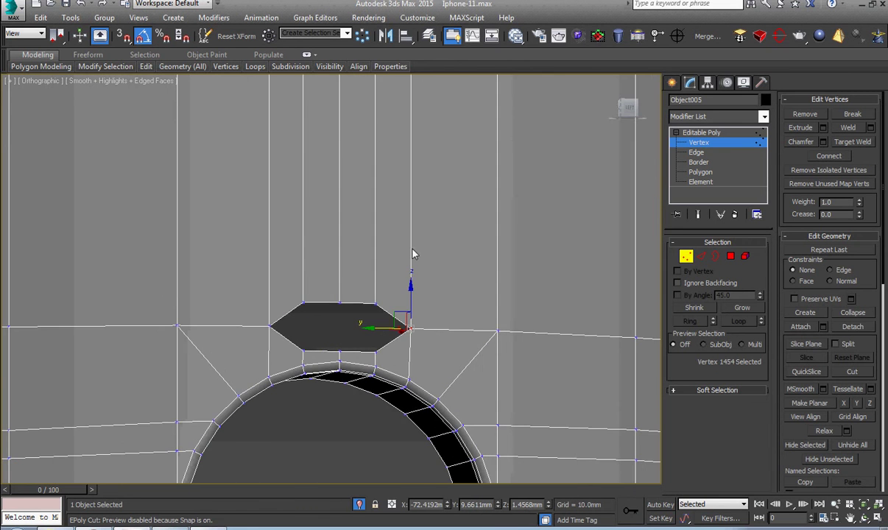
right_click(402, 308)
left_click(384, 225)
left_click(316, 336)
scroll(316, 336, "up", 1)
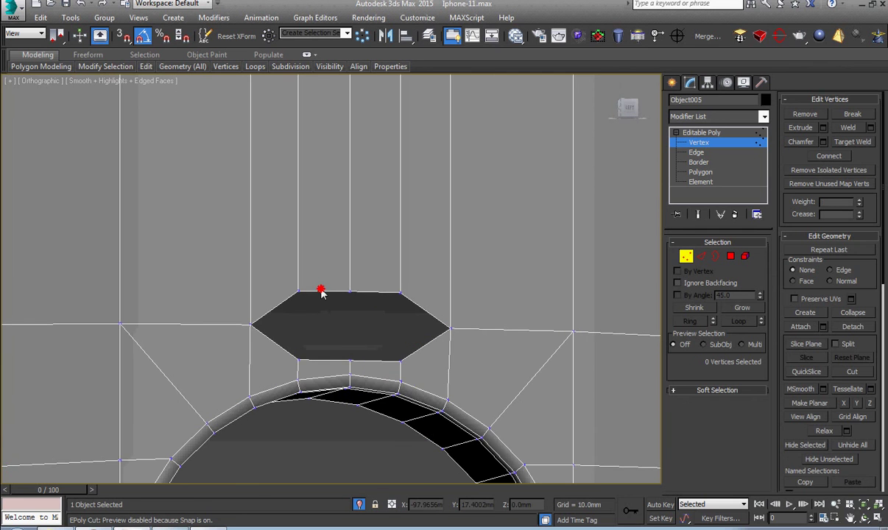
Merge the vertices at the hexagonal slot's left point and zoom out to the whole slot.
left_click(252, 324)
scroll(298, 363, "up", 2)
right_click(175, 390)
key("Escape")
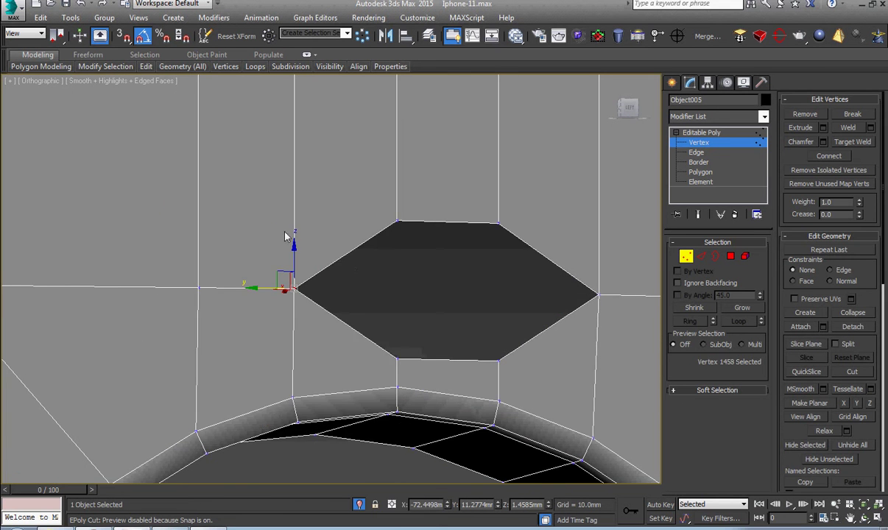
middle_click_drag(357, 193, 255, 221)
right_click(334, 344)
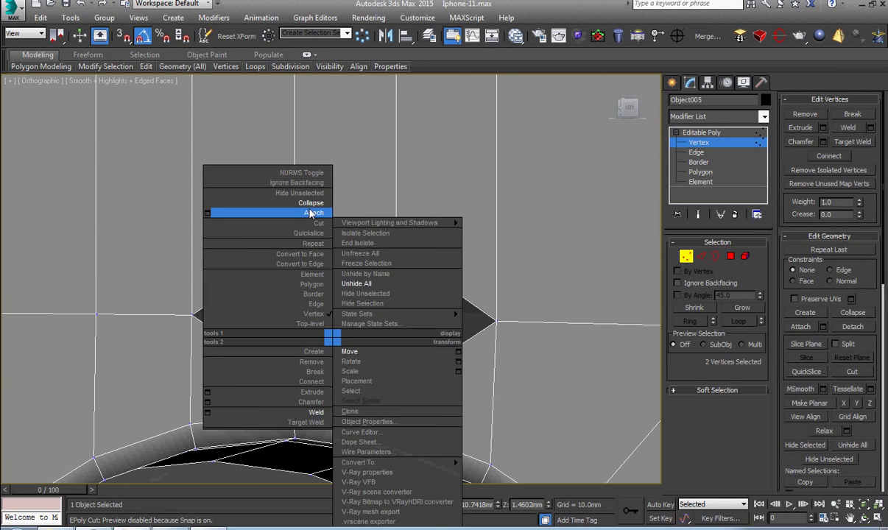
left_click(295, 207)
right_click(376, 234)
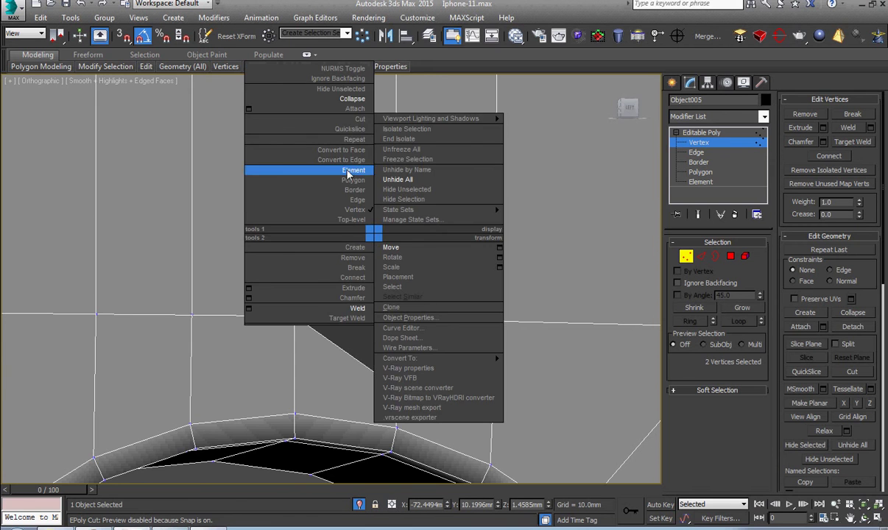
left_click(346, 104)
scroll(371, 229, "down", 2)
scroll(370, 228, "down", 3)
Collapse the lower corner vertices and the next pair at the slot's rounded bottom.
scroll(381, 318, "down", 2)
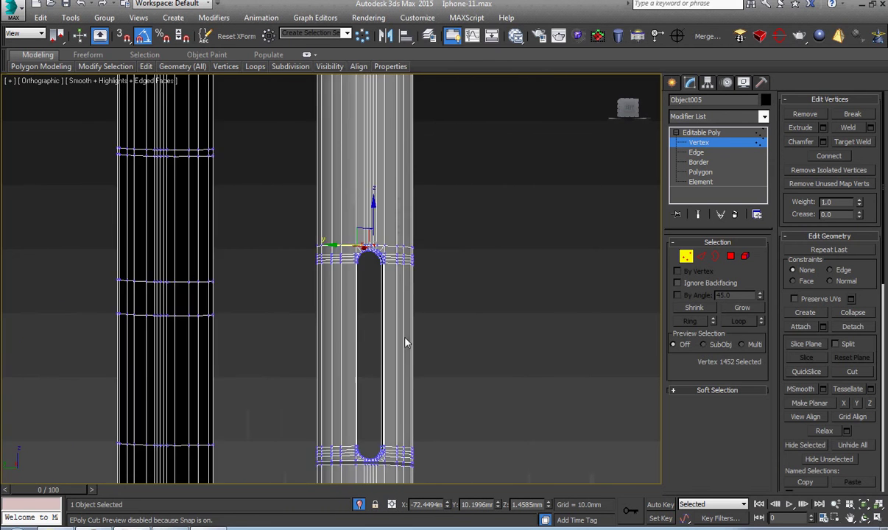
scroll(380, 318, "up", 2)
scroll(404, 416, "up", 3)
middle_click_drag(381, 317, 404, 416)
scroll(405, 416, "up", 3)
scroll(476, 369, "up", 1)
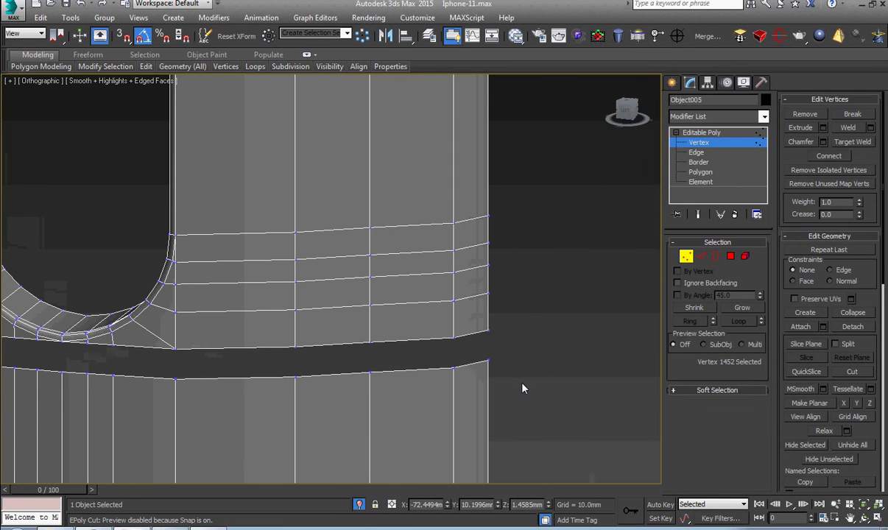
right_click(484, 324)
left_click(455, 188)
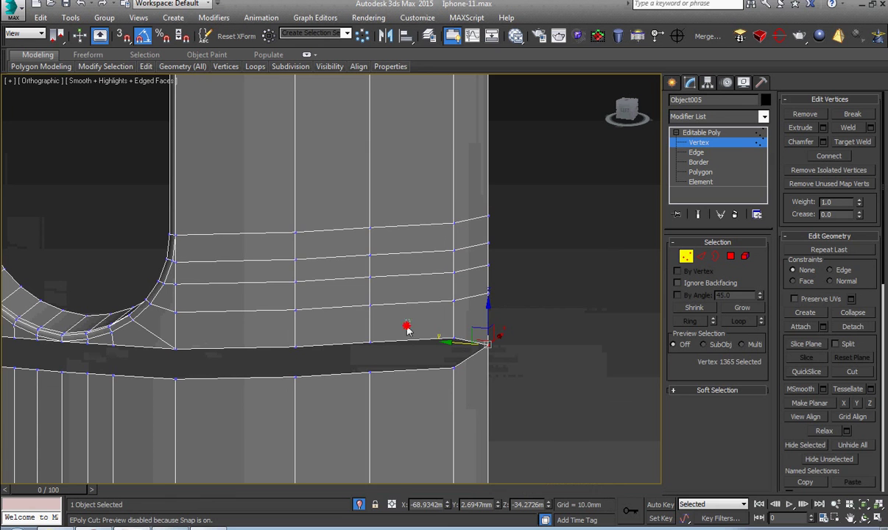
right_click(364, 395)
left_click(298, 193)
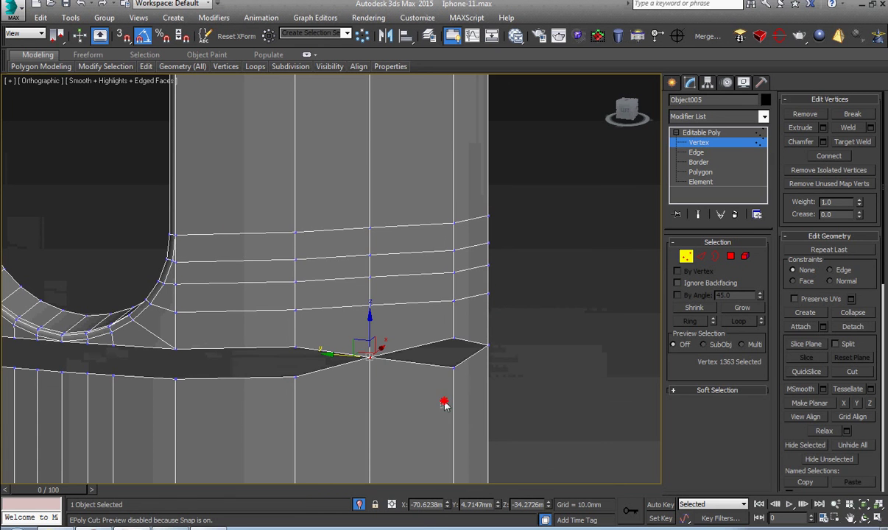
Collapse the next three close vertex pairs along the slot's bottom edge.
left_click_drag(444, 405, 472, 317)
right_click(452, 210)
left_click(456, 182)
middle_click_drag(316, 289, 339, 285)
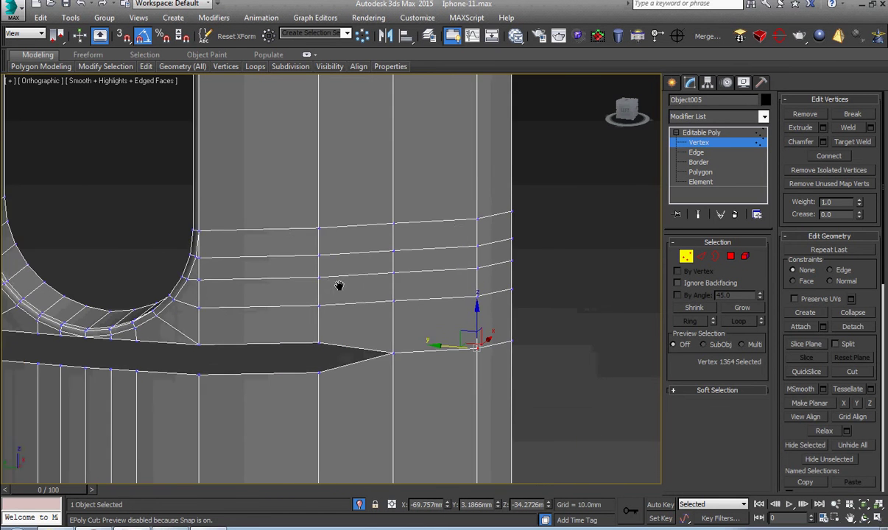
left_click_drag(339, 285, 406, 330)
right_click(362, 297)
left_click(340, 261)
mouse_move(340, 262)
middle_mouse_down()
mouse_move(405, 317)
mouse_move(405, 295)
middle_mouse_up()
right_click(317, 323)
left_click(307, 200)
Collapse the remaining vertex pairs near the slot's rounded end into one point.
scroll(402, 339, "up", 2)
left_click_drag(404, 294, 405, 293)
right_click(399, 223)
left_click(355, 147)
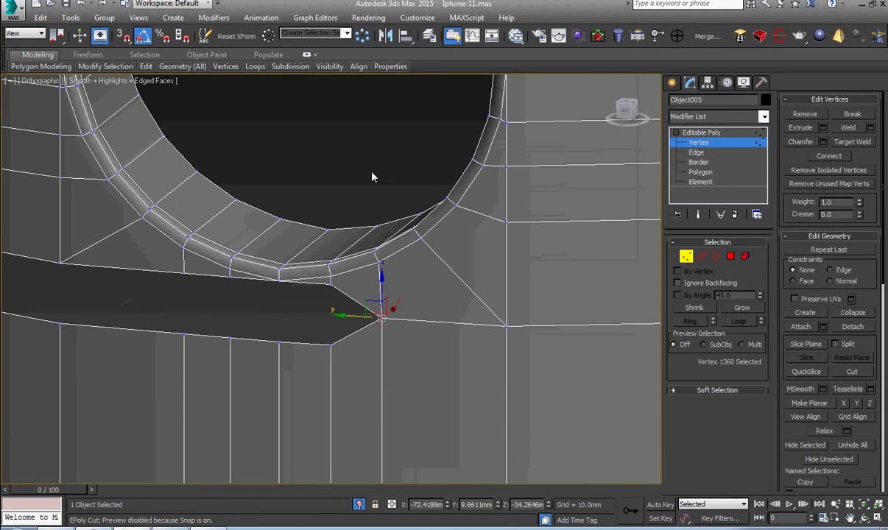
scroll(322, 327, "up", 2)
left_click_drag(323, 337, 355, 258)
right_click(350, 234)
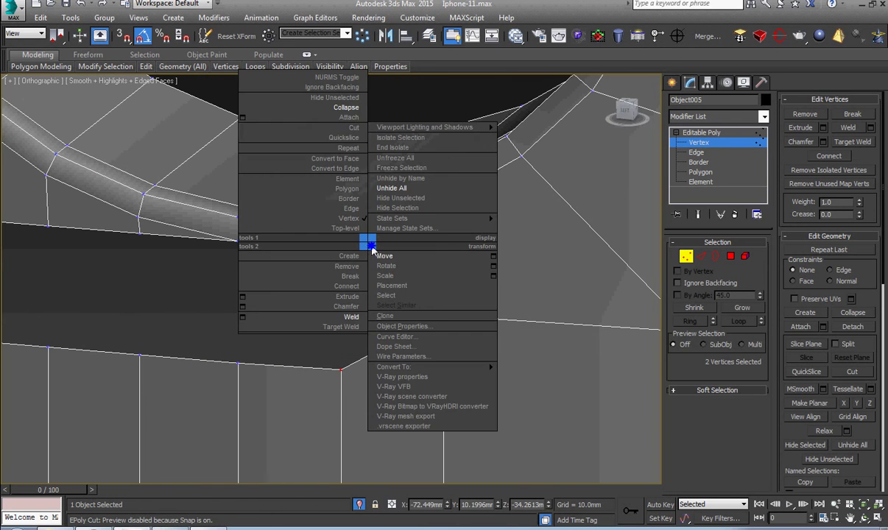
left_click(347, 125)
right_click(291, 385)
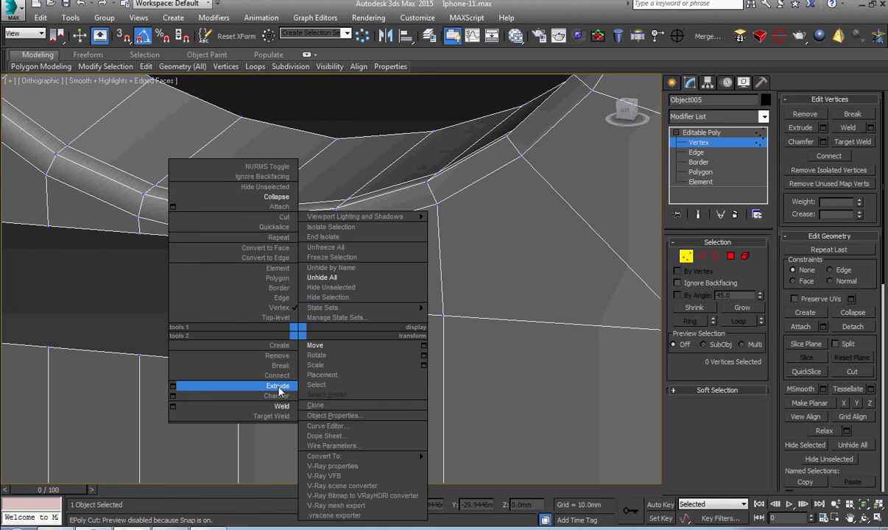
left_click(228, 415)
scroll(229, 368, "down", 2)
Collapse the two vertex pairs beside the dark gap.
scroll(243, 383, "down", 5)
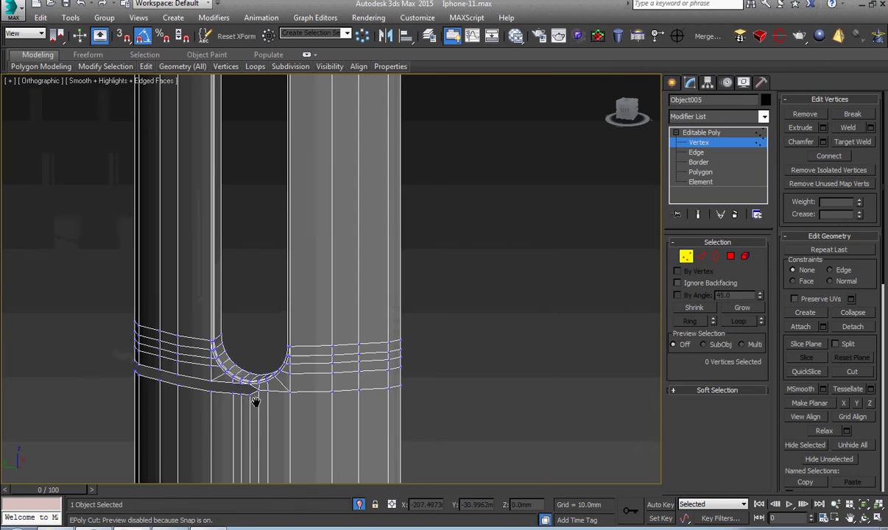
scroll(295, 347, "up", 1)
scroll(280, 368, "up", 3)
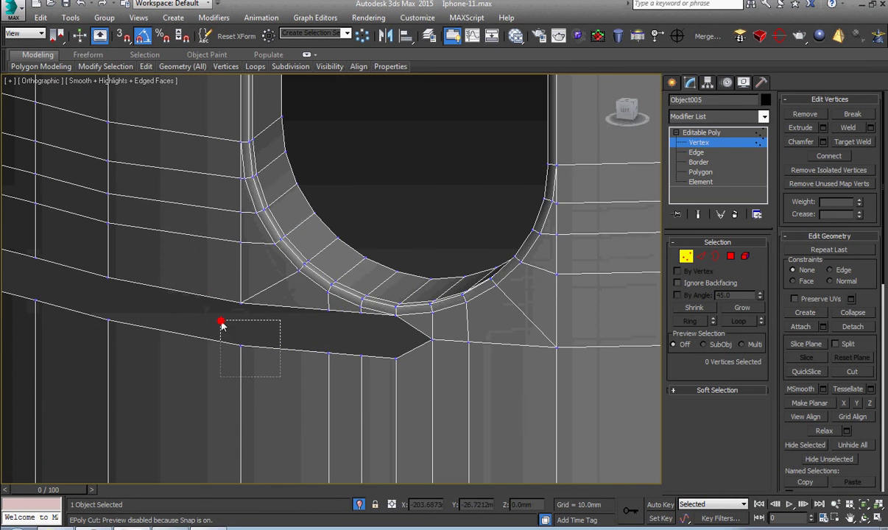
left_click_drag(222, 325, 200, 294)
right_click(201, 294)
left_click(183, 169)
scroll(310, 361, "up", 1)
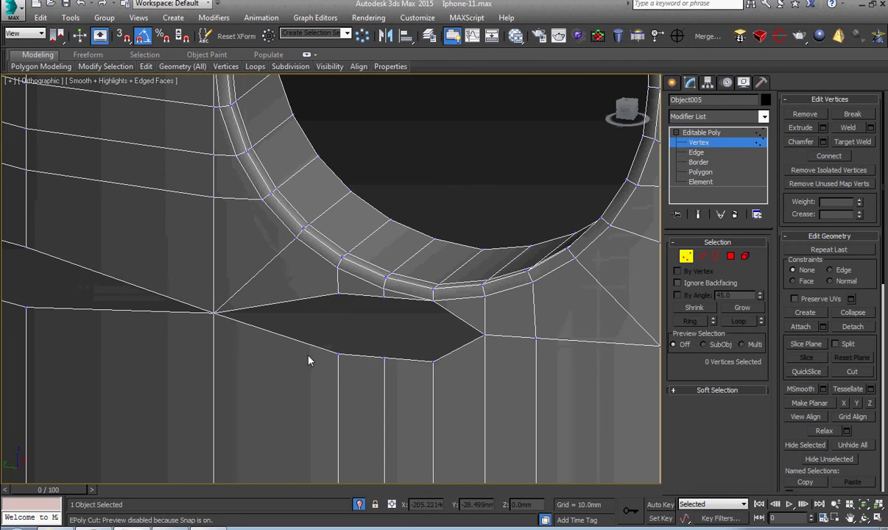
left_click_drag(355, 295, 354, 293)
right_click(352, 289)
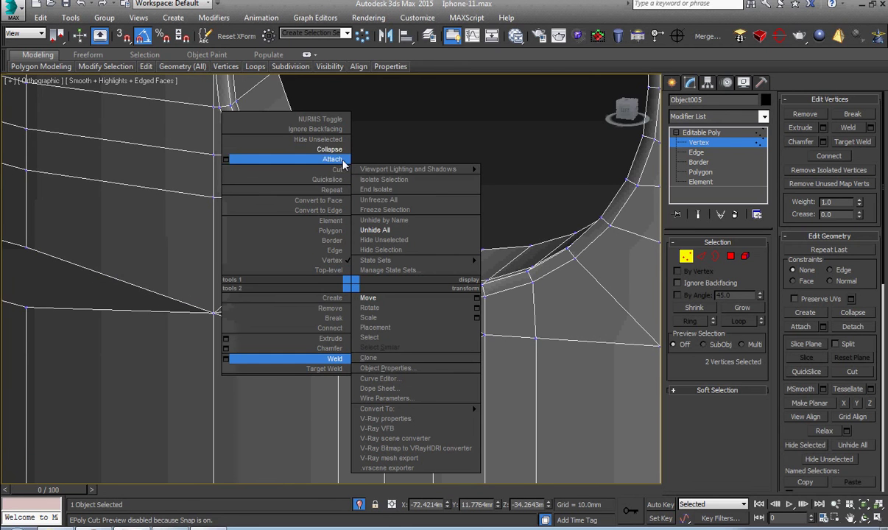
left_click(295, 151)
Collapse the two vertices on the hexagonal hole's left side.
middle_click_drag(370, 386, 358, 346)
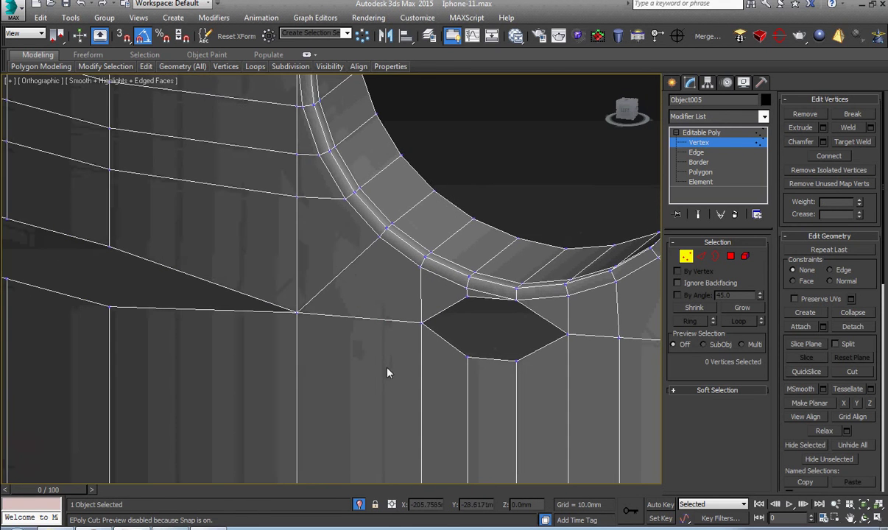
middle_click_drag(388, 373, 324, 365)
scroll(325, 359, "up", 2)
left_click_drag(326, 382, 278, 243)
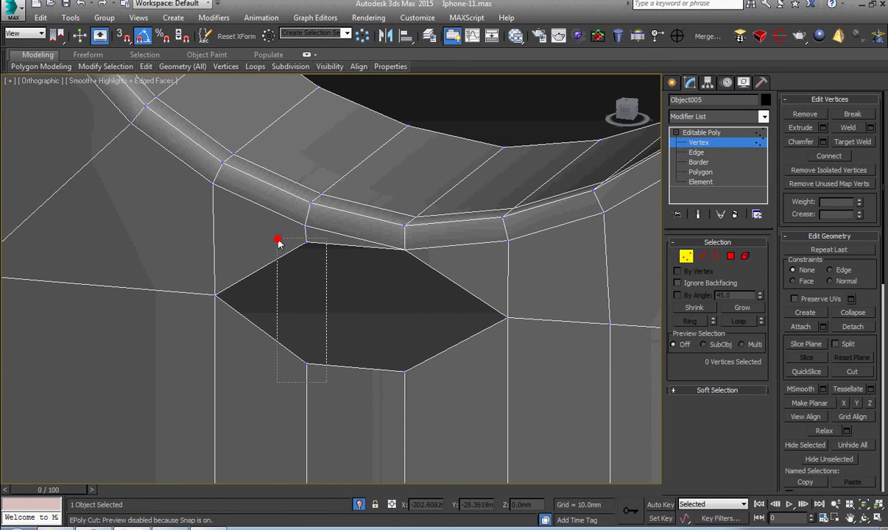
right_click(274, 234)
left_click(240, 101)
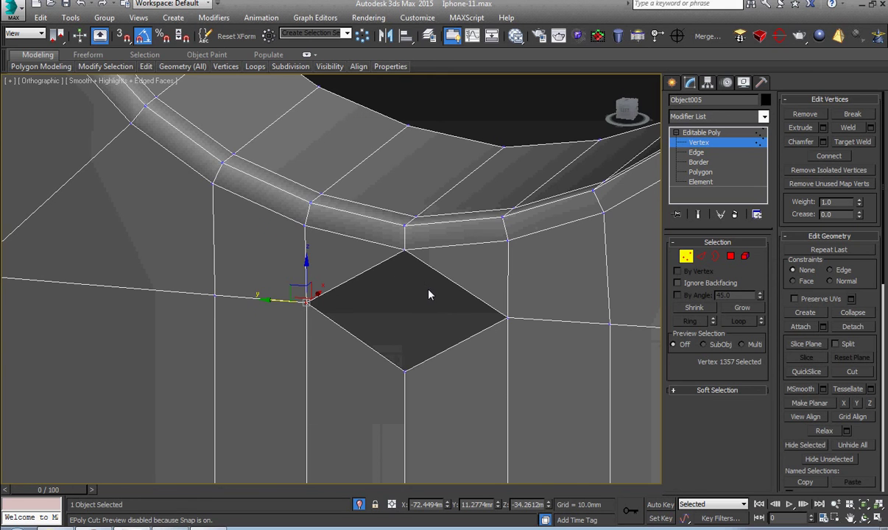
Test-pull the diamond's top vertex downward, then undo the move.
scroll(401, 253, "up", 2)
scroll(404, 255, "up", 2)
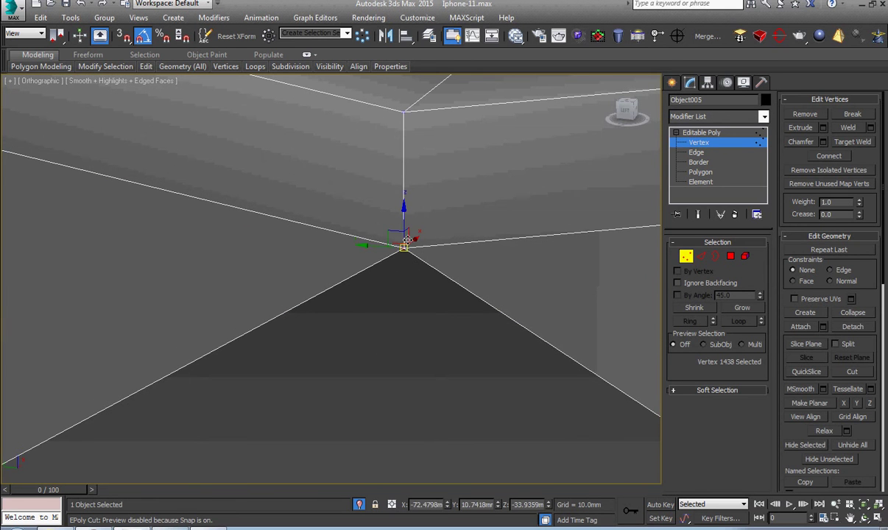
left_click_drag(407, 240, 406, 278)
key("ctrl+z")
scroll(433, 297, "down", 1)
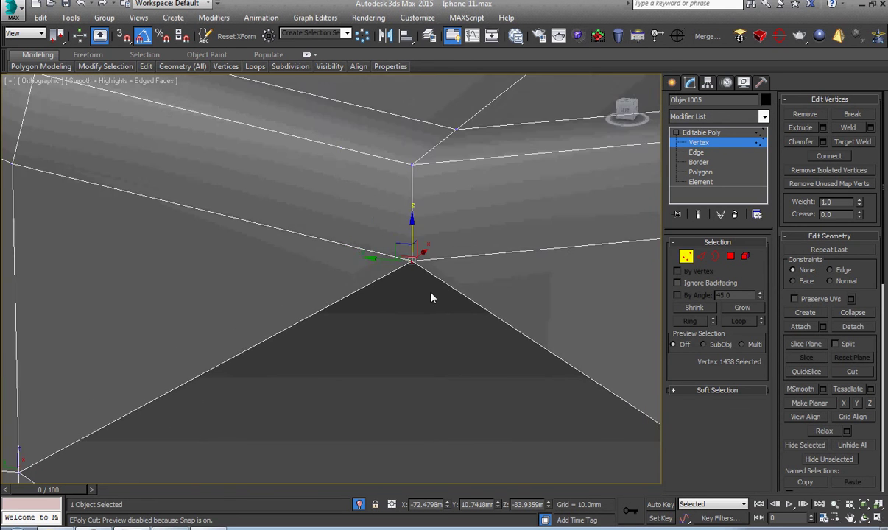
scroll(378, 373, "down", 2)
Reshape around the diamond's top vertex and remove the stray vertex from the mesh.
left_click(351, 240)
middle_click_drag(394, 203, 376, 243)
right_click(376, 244)
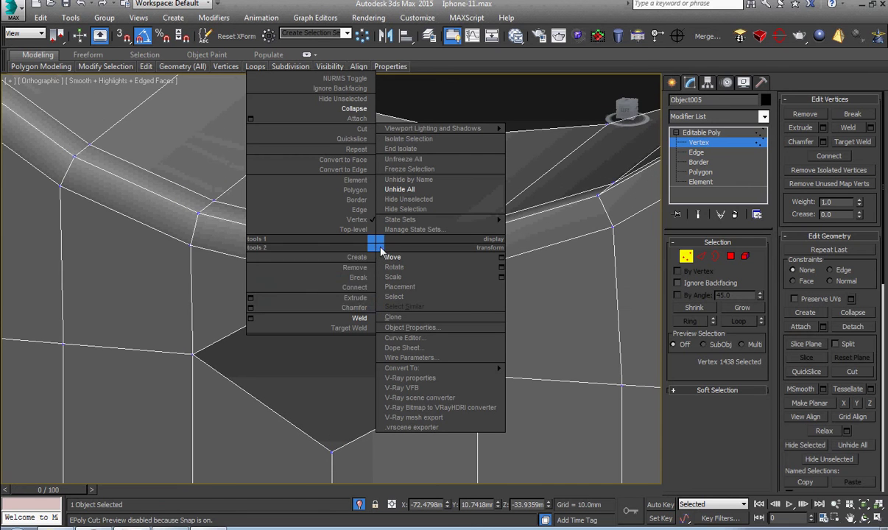
left_click(264, 288)
scroll(342, 297, "up", 2)
left_click(324, 272)
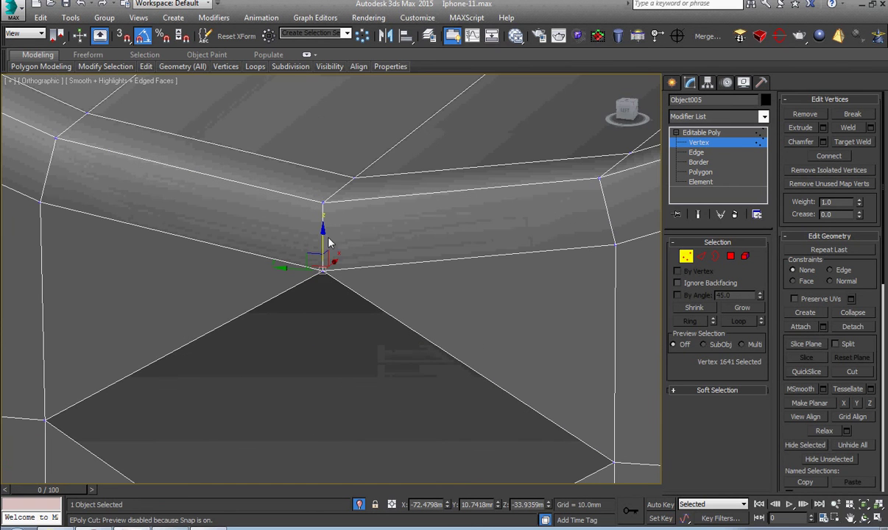
left_click_drag(329, 243, 325, 316)
scroll(358, 352, "down", 2)
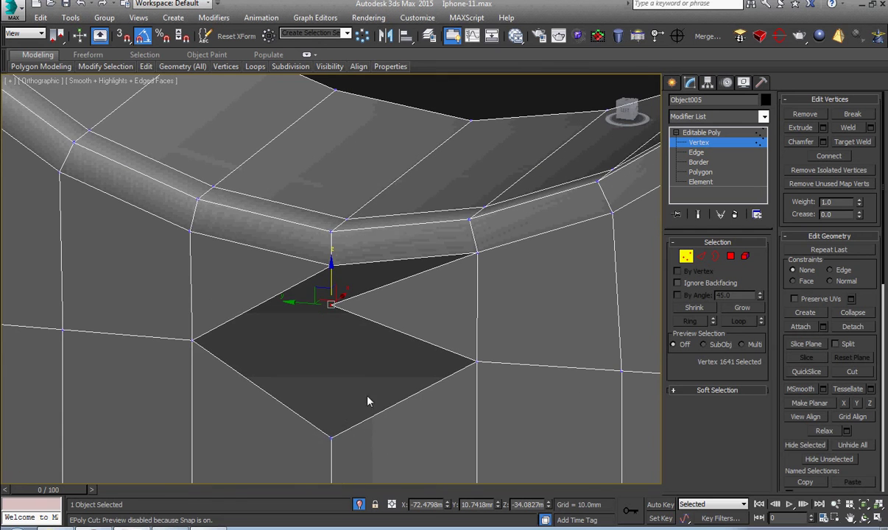
right_click(311, 306)
left_click(265, 152)
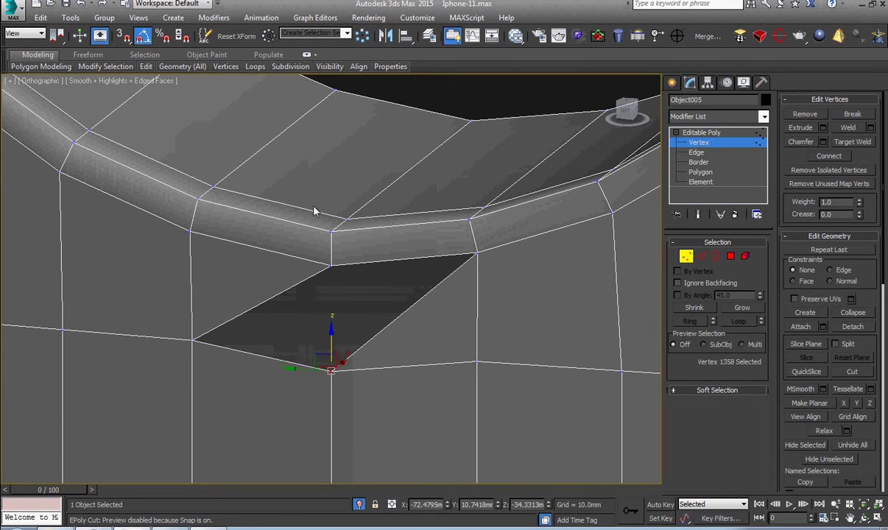
Break the vertex at the gap's top corner and test-move it, undoing the move.
left_click(331, 265)
right_click(326, 261)
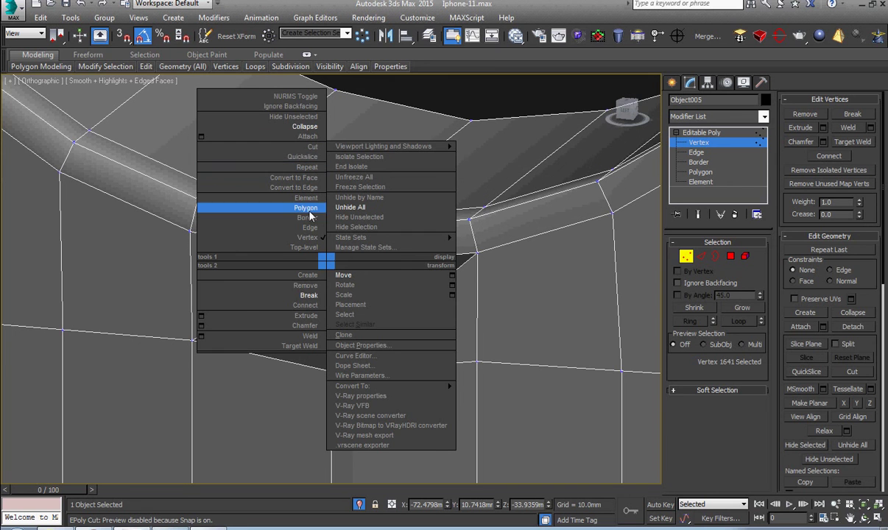
left_click(310, 296)
left_click(329, 269)
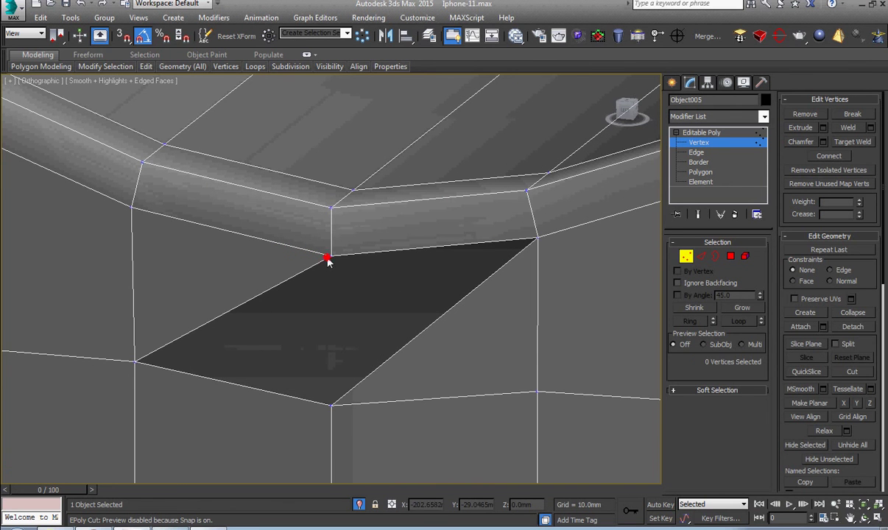
left_click(328, 260)
left_click_drag(330, 255, 335, 282)
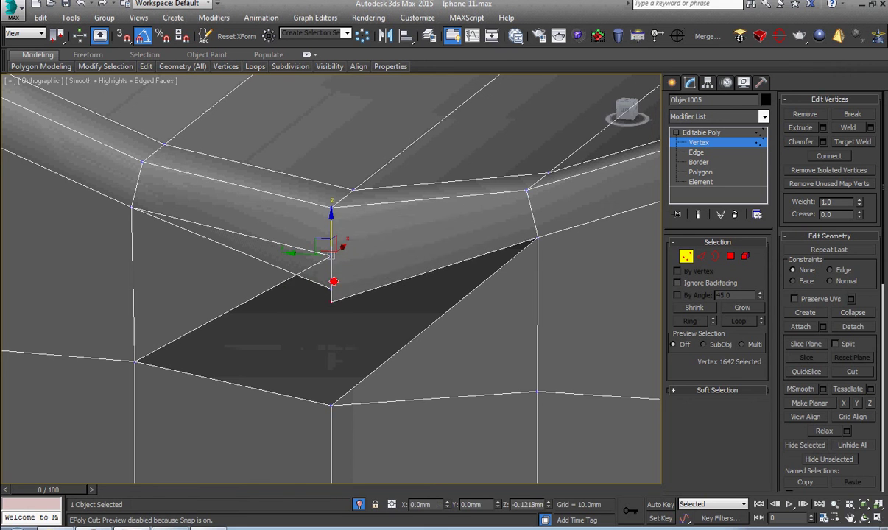
key("ctrl+z")
key("ctrl+z")
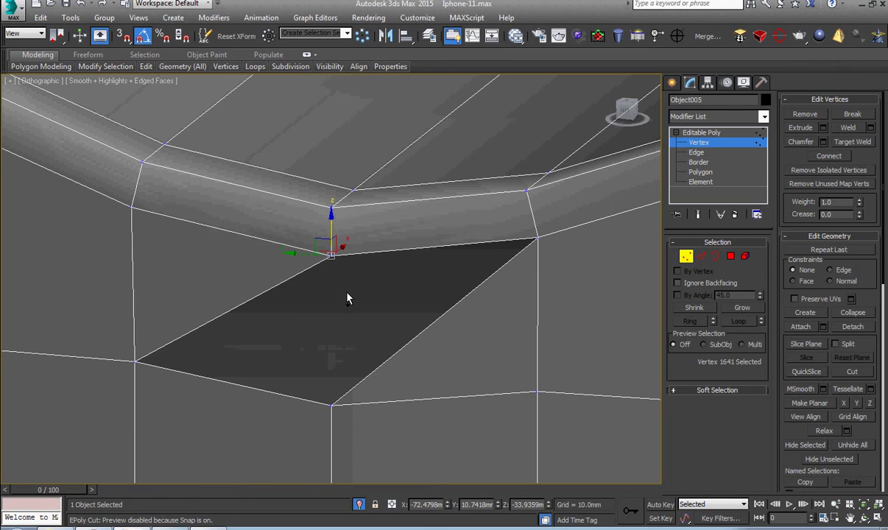
key("ctrl+z")
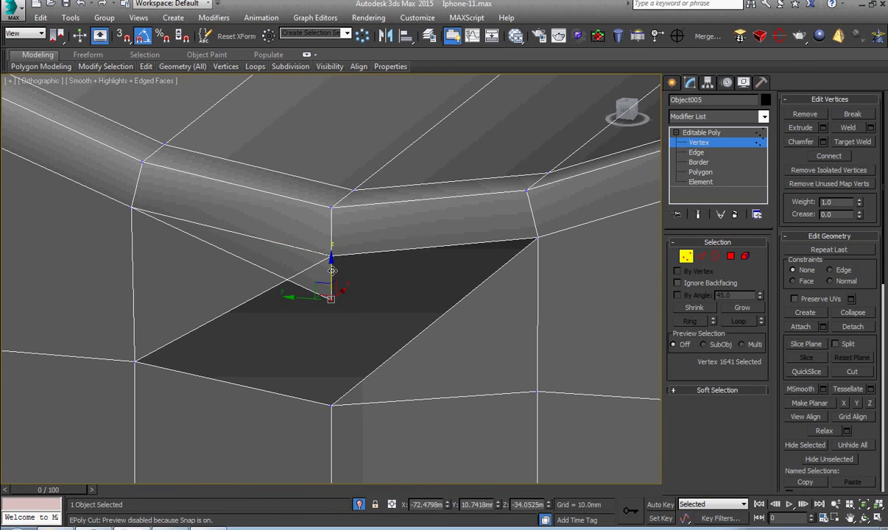
scroll(331, 254, "up", 3)
scroll(320, 253, "up", 1)
scroll(331, 243, "up", 2)
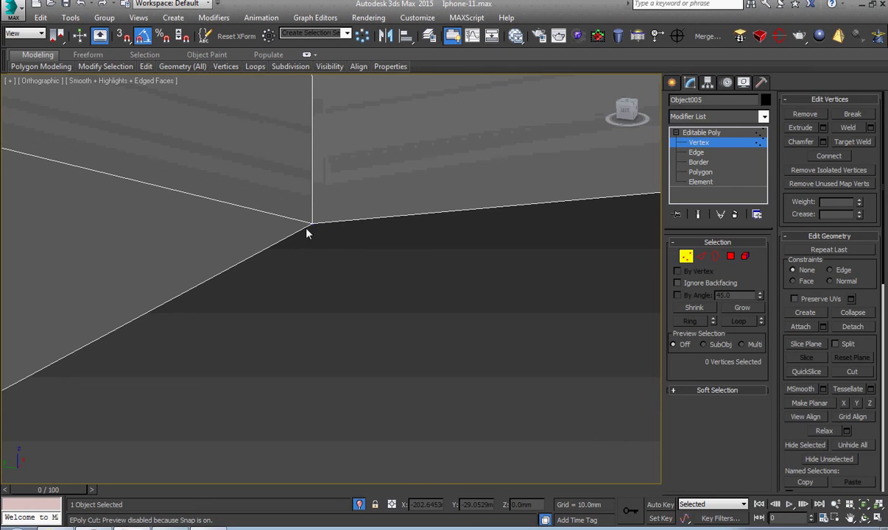
Move the stray vertex down and target-weld it onto the vertex below.
key("1")
key("z")
right_click(315, 313)
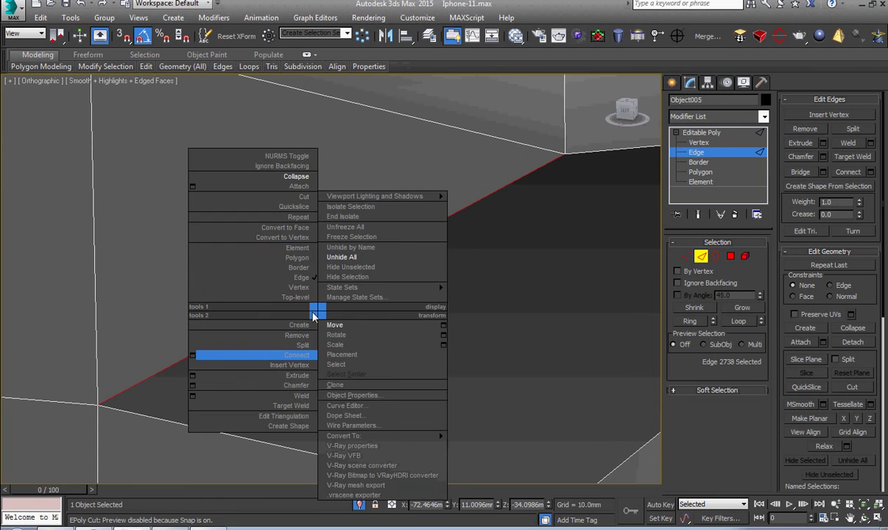
left_click(291, 240)
scroll(294, 251, "down", 2)
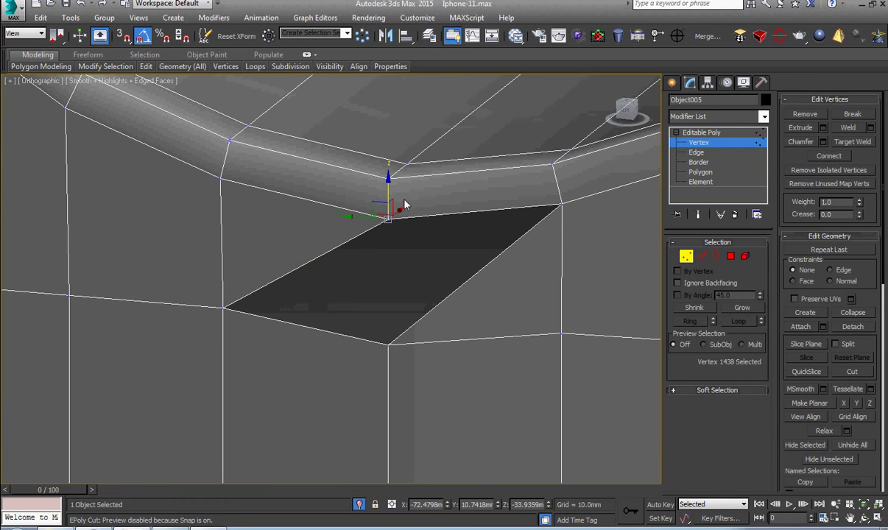
left_click_drag(404, 205, 395, 280)
right_click(390, 277)
left_click(390, 320)
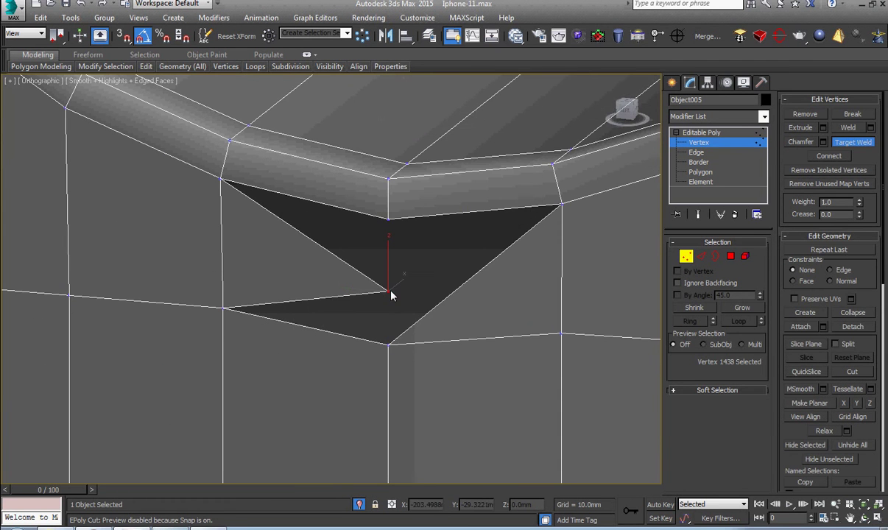
left_click(391, 295)
left_click(388, 343)
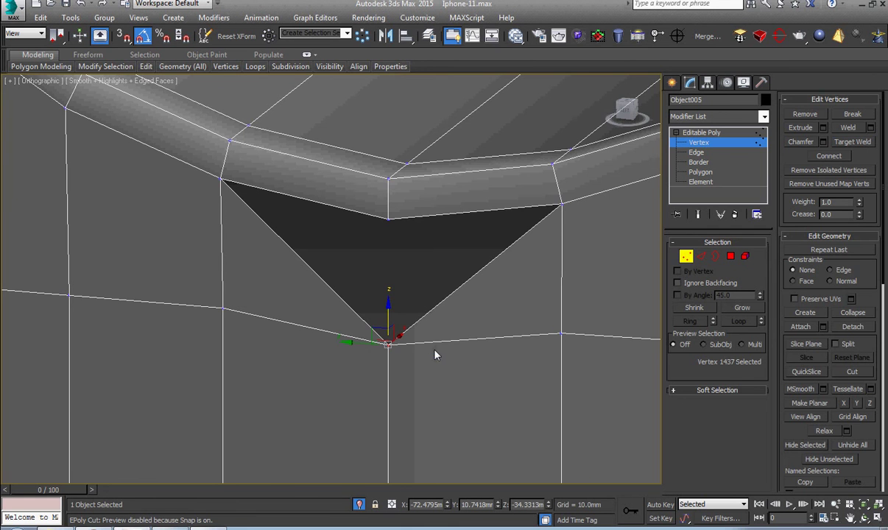
Remove the diagonal edge across the opening's corner to merge the faces.
scroll(389, 348, "down", 3)
key("2")
left_click(423, 333)
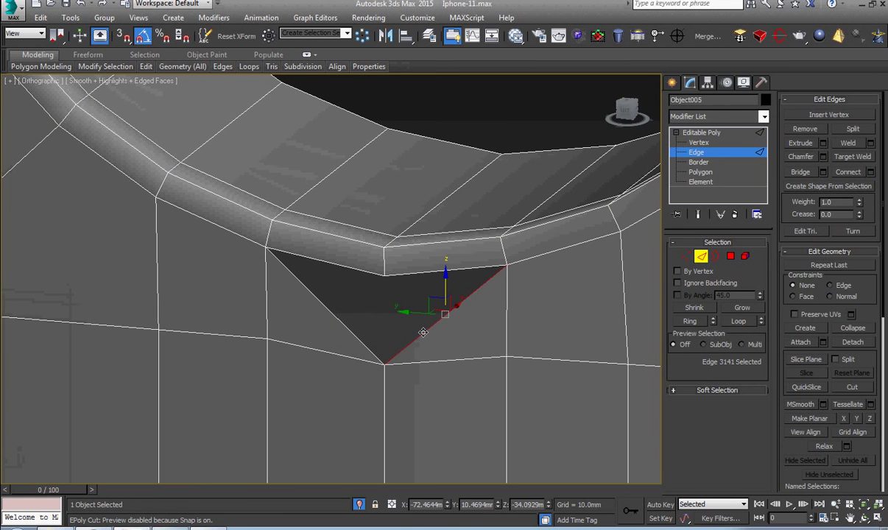
key("BackSpace")
right_click(366, 350)
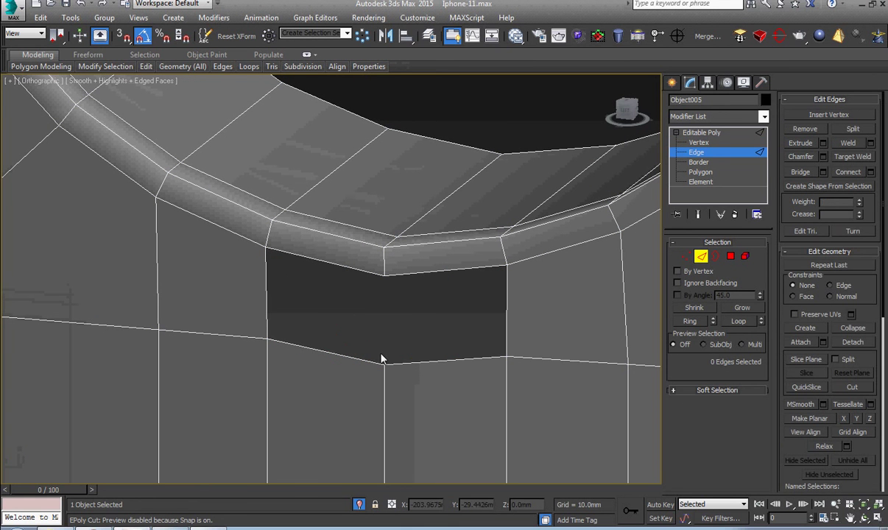
Select the side opening's border and use its quad-menu command.
key("3")
left_click(383, 363)
right_click(413, 393)
left_click(369, 422)
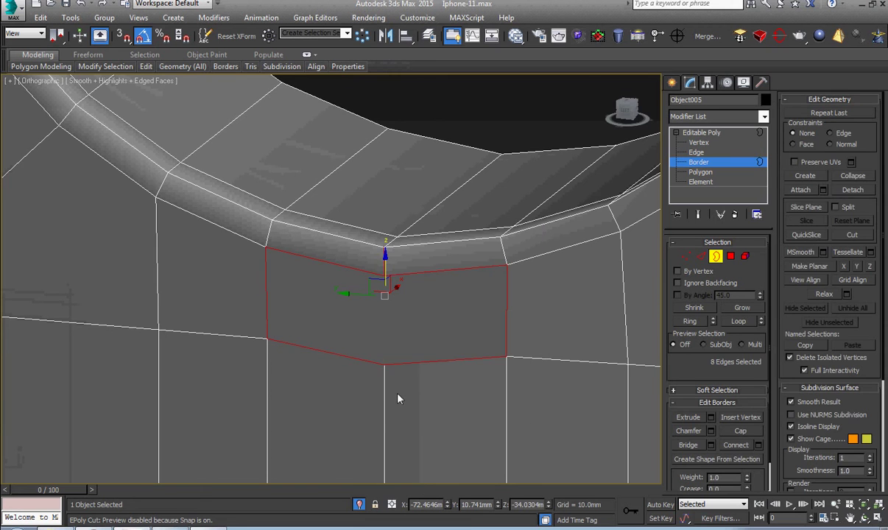
Collapse a doubled vertex pair beside the opening and remove the extra edge vertex.
key("1")
scroll(423, 332, "down", 5)
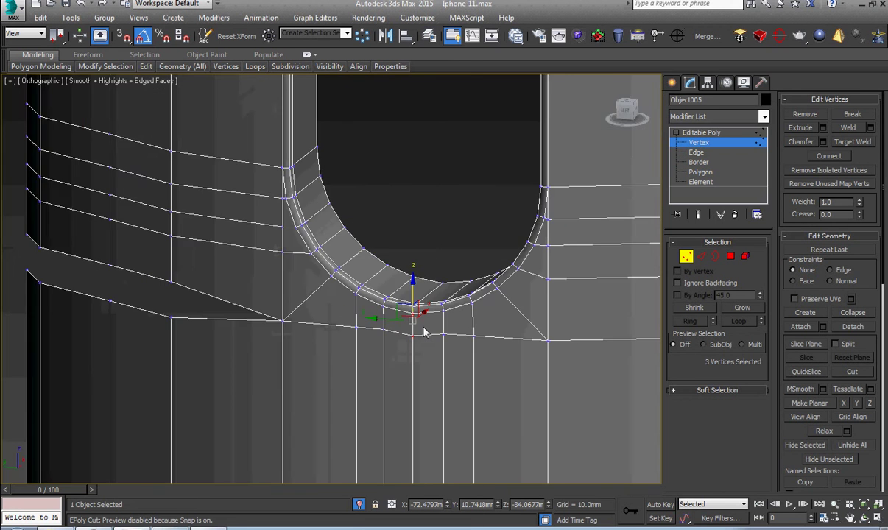
scroll(337, 341, "up", 2)
scroll(411, 351, "up", 3)
scroll(337, 281, "up", 2)
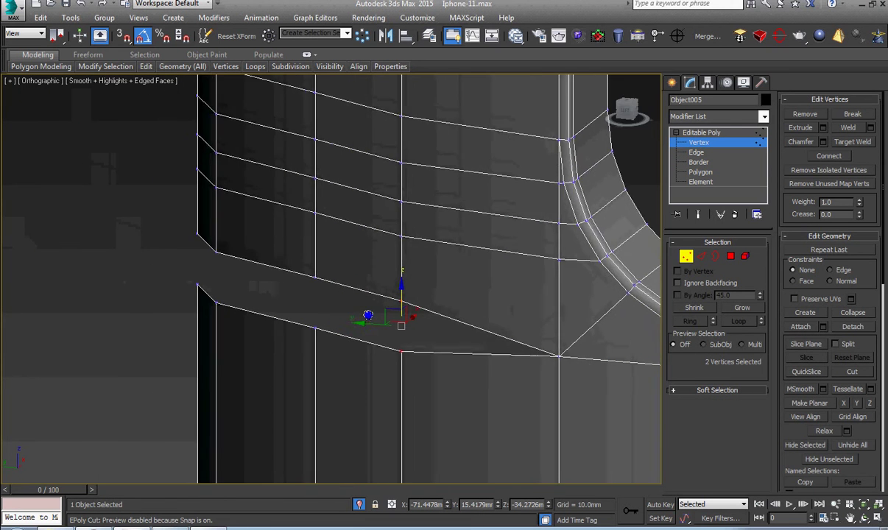
scroll(354, 281, "up", 2)
right_click(376, 288)
left_click(338, 188)
scroll(377, 306, "down", 3)
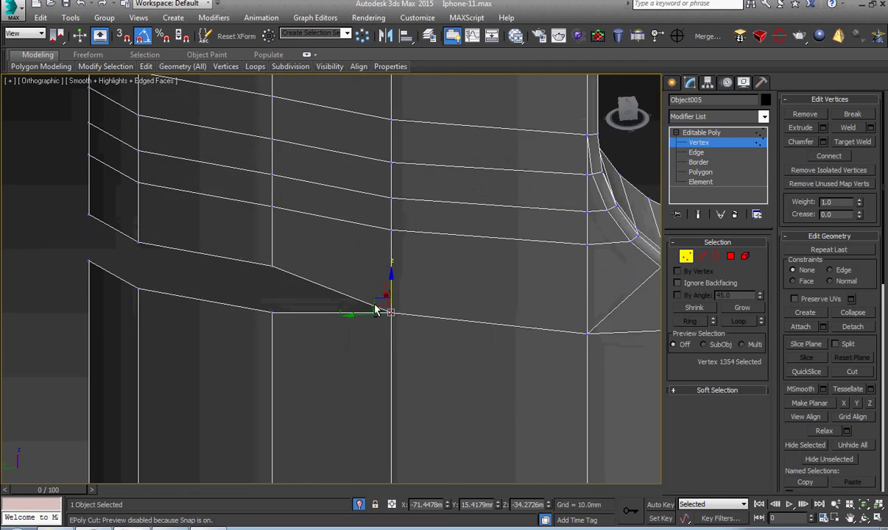
scroll(411, 368, "up", 3)
right_click(358, 294)
left_click(350, 171)
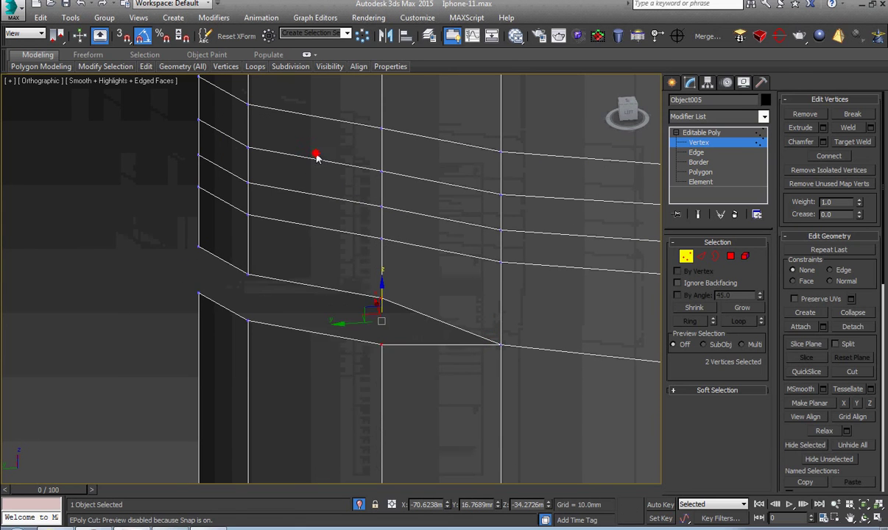
Merge the two vertices on the left side of the band into one.
left_click_drag(298, 318, 238, 267)
right_click(236, 262)
left_click(159, 143)
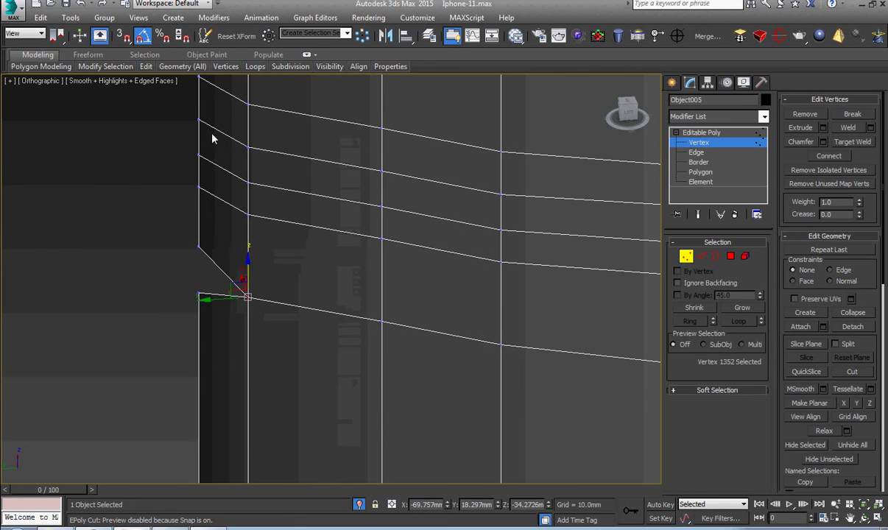
right_click(182, 333)
left_click(160, 198)
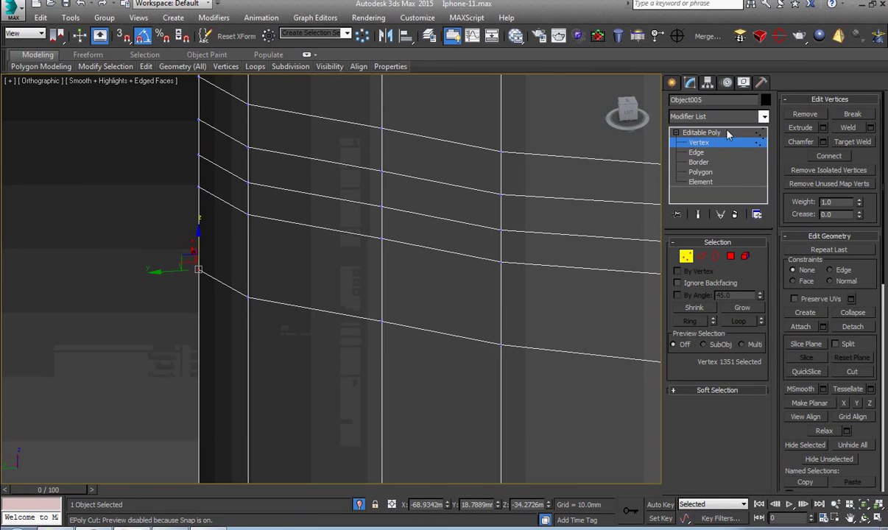
Leave vertex editing, select the frame and Unhide All to restore body, cameras and buttons.
left_click(704, 133)
scroll(432, 367, "down", 5)
scroll(335, 302, "up", 8)
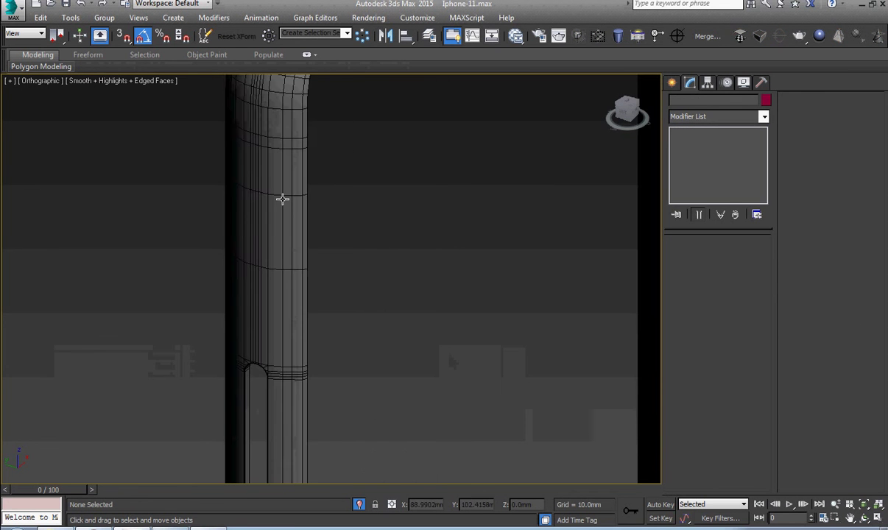
left_click(267, 270)
scroll(287, 321, "down", 5)
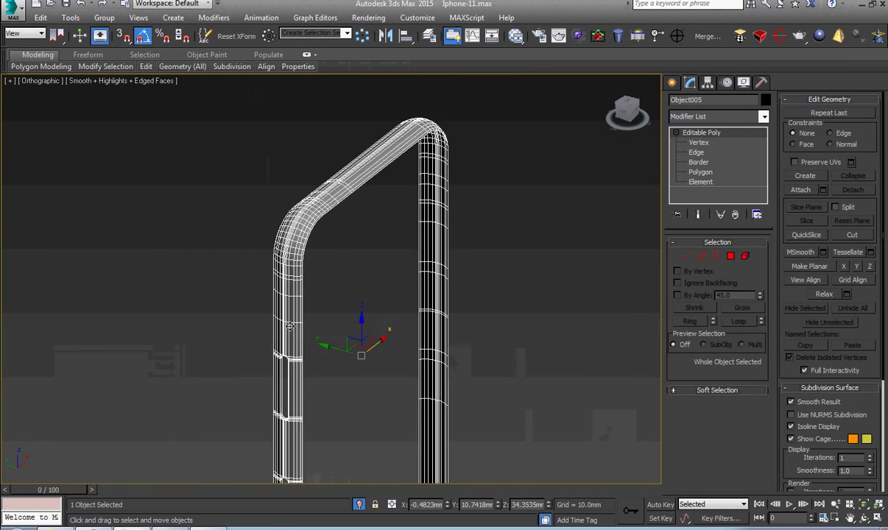
right_click(308, 315)
left_click(337, 260)
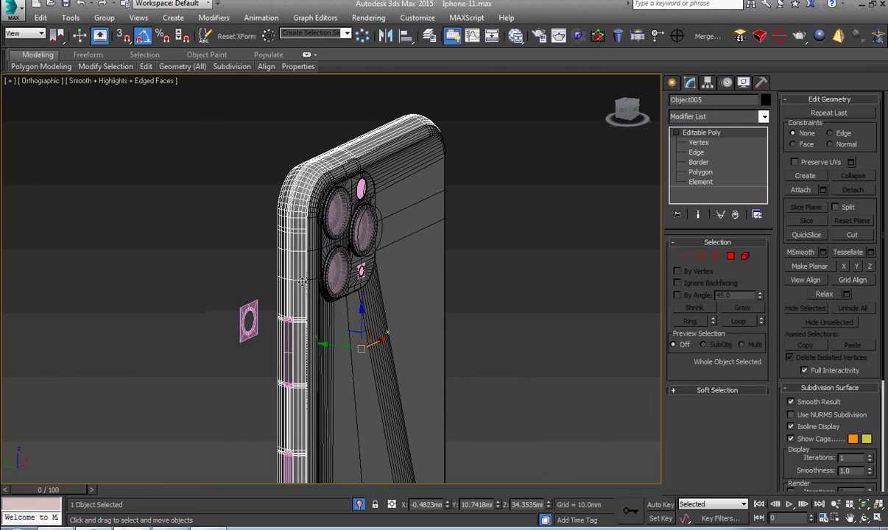
scroll(302, 281, "up", 5)
In Front view, pick a side-band edge and extend it into a full edge ring.
key("f")
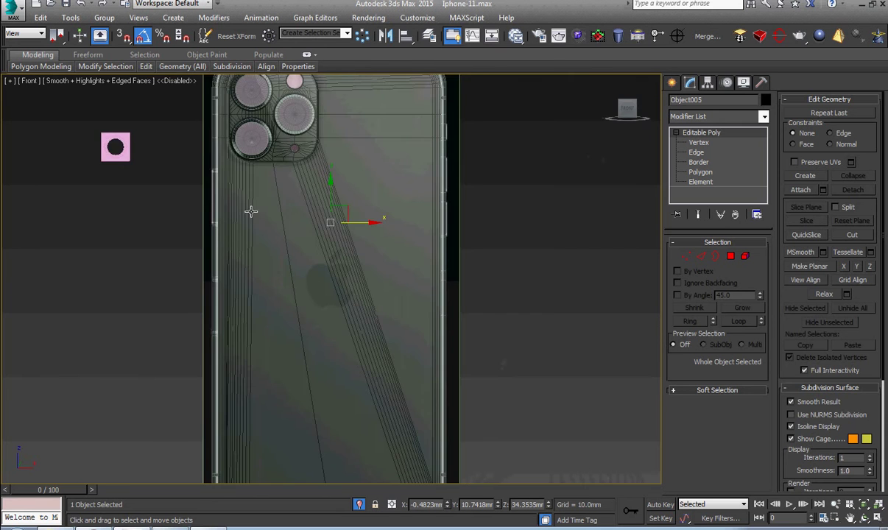
middle_click_drag(251, 212, 310, 284)
scroll(309, 284, "up", 5)
scroll(397, 281, "up", 3)
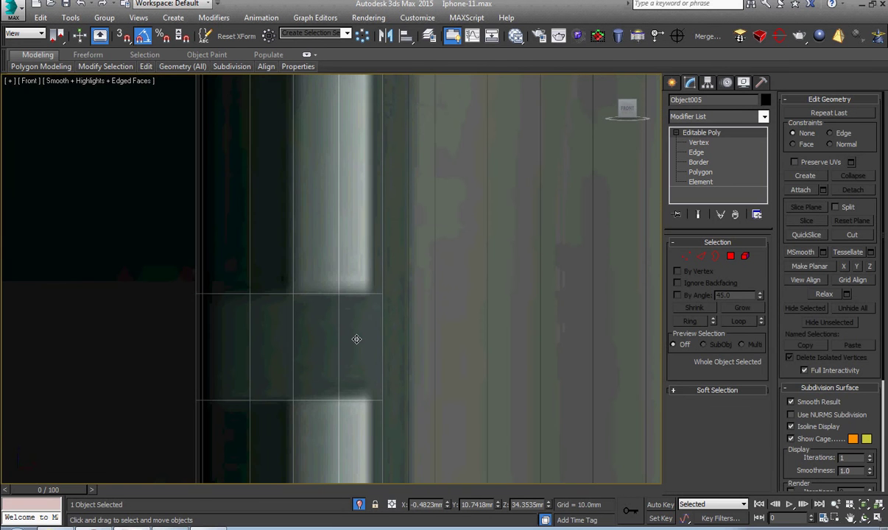
key("2")
left_click(341, 344)
mouse_move(341, 343)
middle_mouse_down("alt")
mouse_move(372, 369)
mouse_move(373, 346)
mouse_move(312, 396)
mouse_move(350, 345)
middle_mouse_up("alt")
key("alt+r")
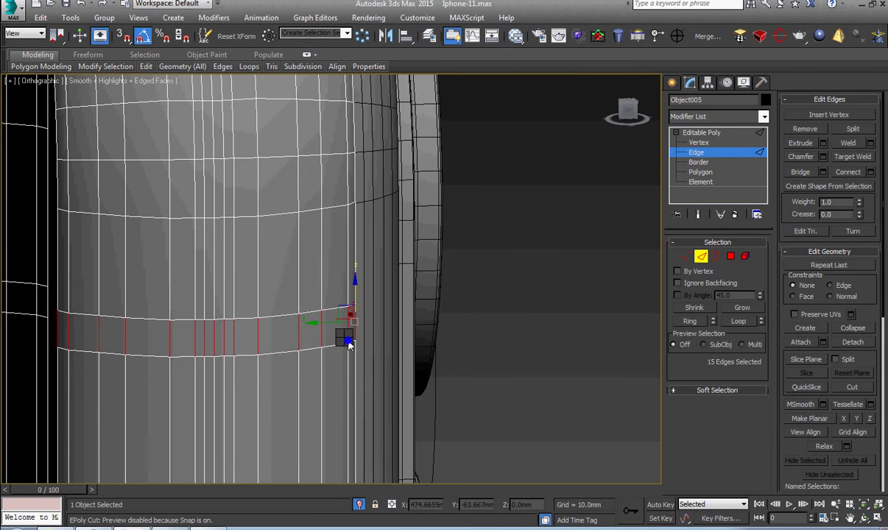
Convert the edge ring to a 14-polygon band and inset it by 0.1259 mm.
right_click(350, 345)
left_click(317, 254)
scroll(333, 310, "up", 3)
right_click(400, 297)
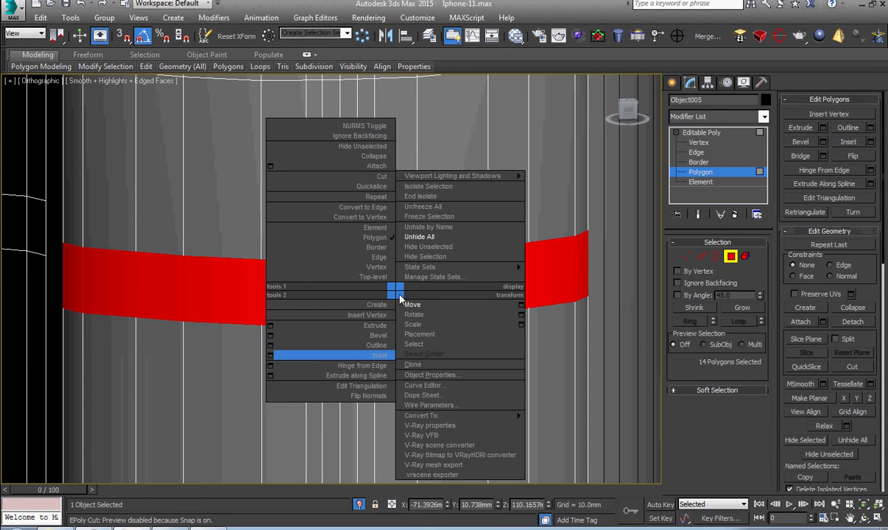
left_click(270, 355)
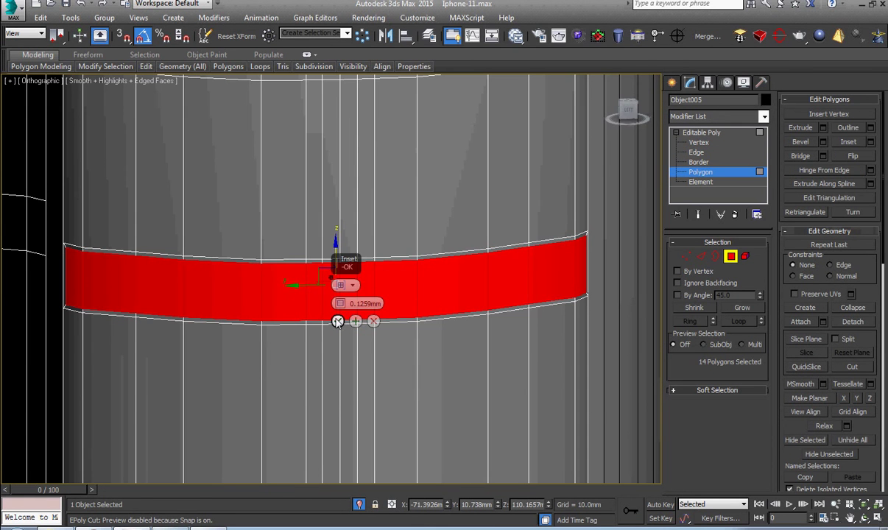
left_click(337, 322)
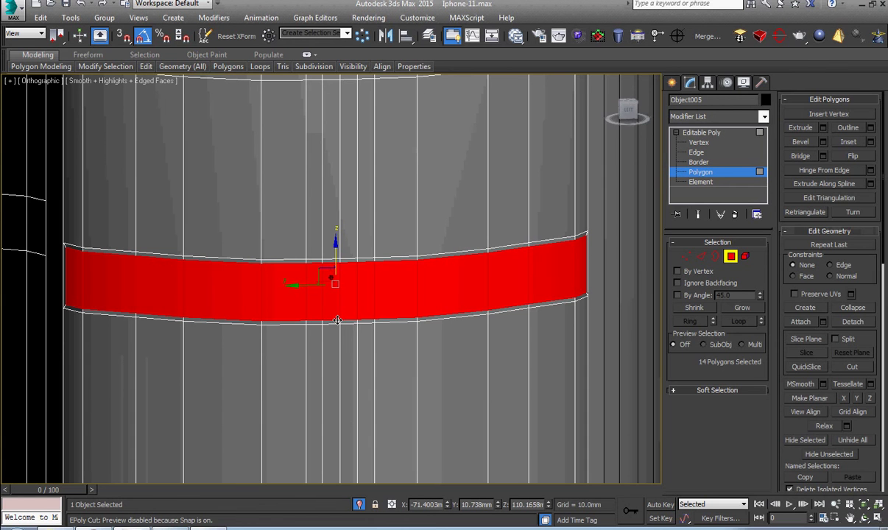
View the inset band edge-on, select its end polygon, and return to Edge level.
middle_click_drag(144, 274, 242, 295)
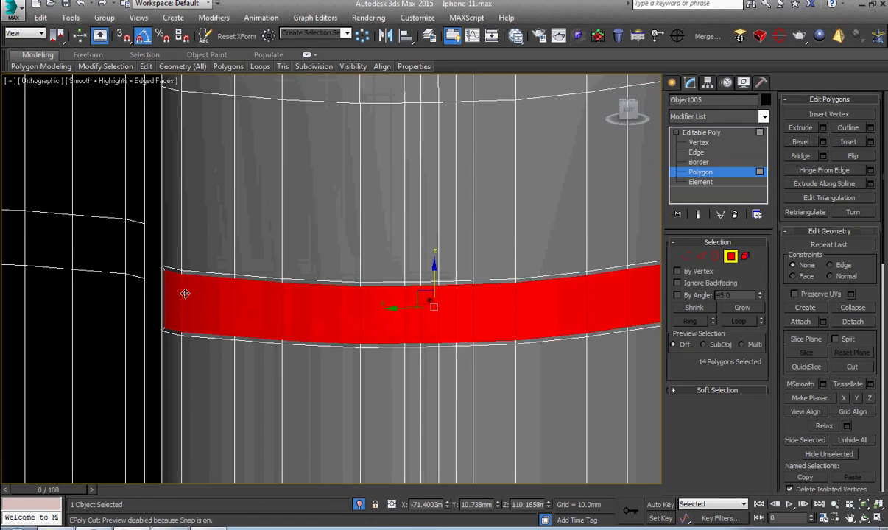
middle_click_drag(185, 294, 176, 347, "alt")
left_click(170, 345)
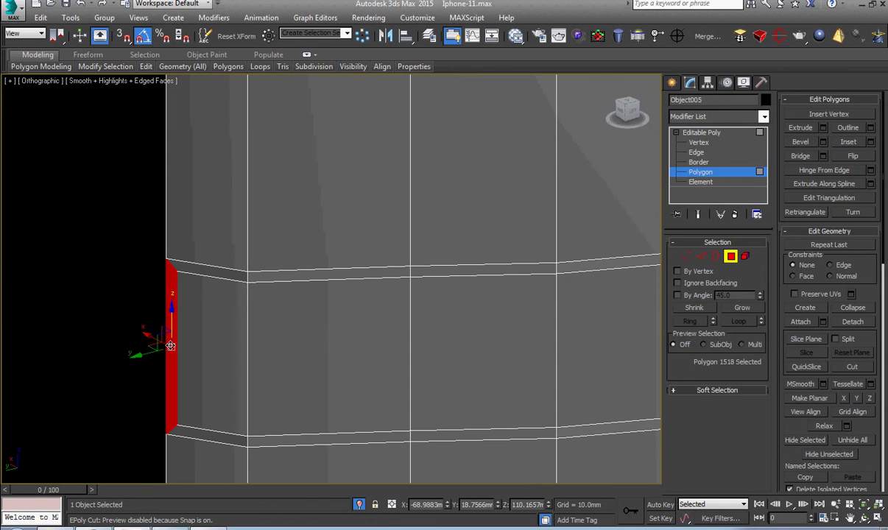
left_click(163, 329)
key("2")
mouse_move(165, 329)
middle_mouse_down("alt")
mouse_move(219, 372)
mouse_move(168, 338)
middle_mouse_up("alt")
right_click(164, 333)
Switch to the Top view at Vertex level and frame the phone's left end.
left_click(204, 313)
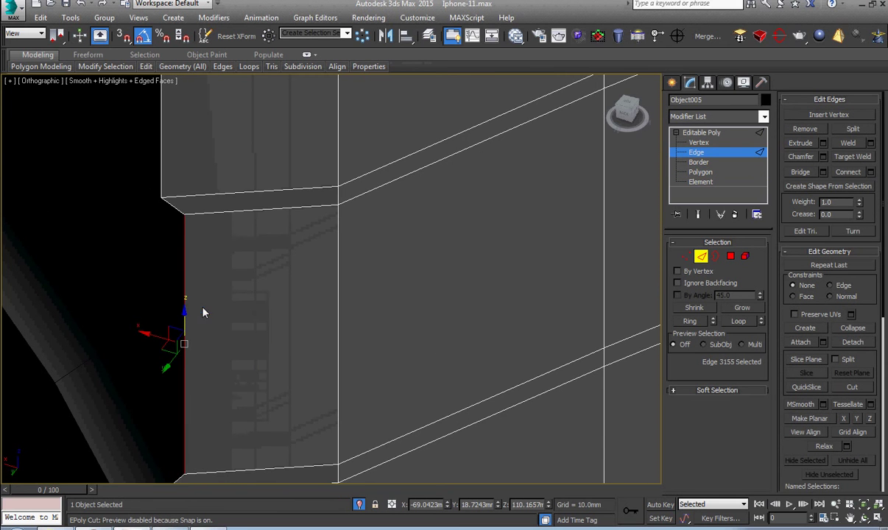
key("t")
scroll(330, 265, "up", 3)
scroll(232, 250, "up", 2)
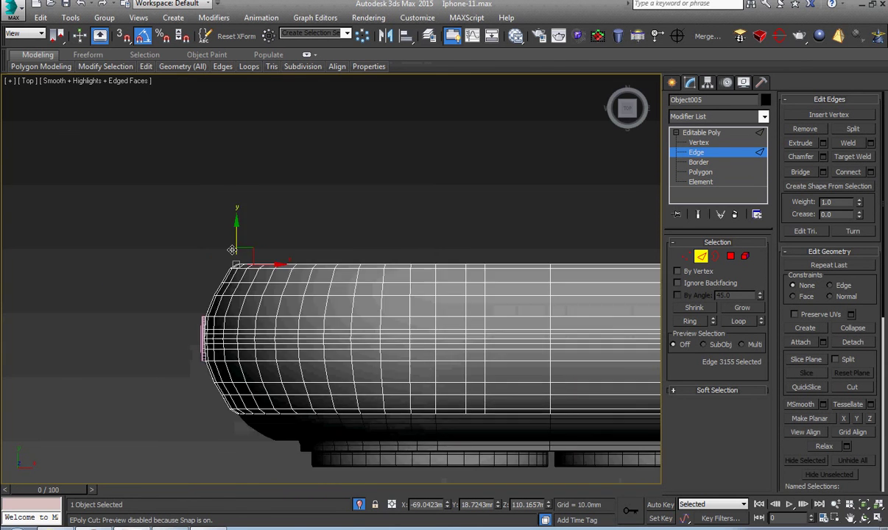
scroll(249, 306, "up", 4)
scroll(255, 309, "up", 4)
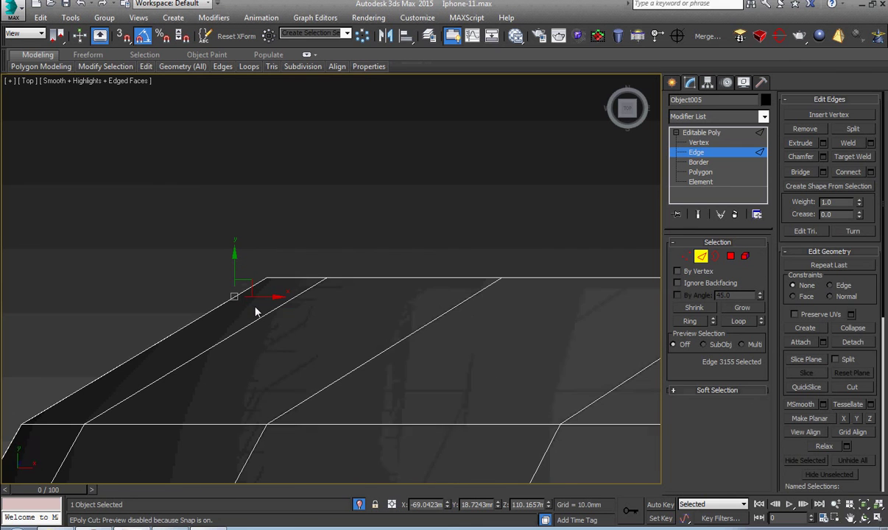
key("1")
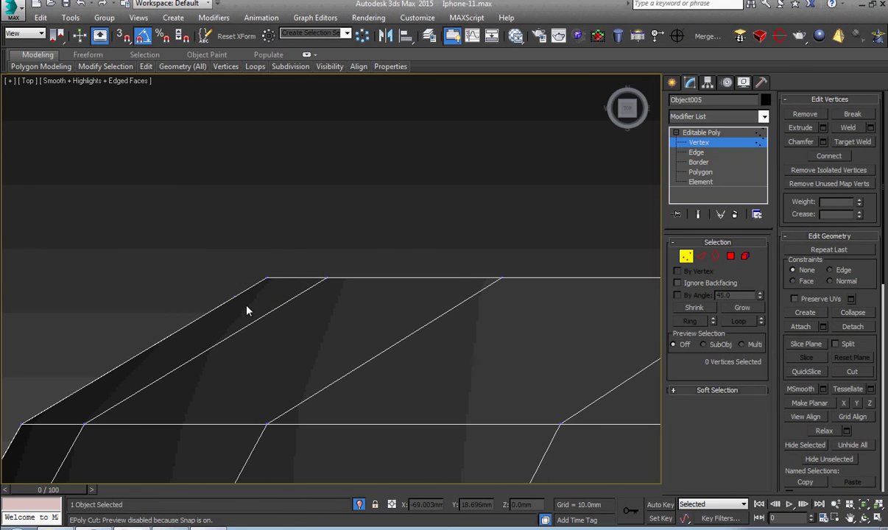
scroll(248, 309, "down", 1)
scroll(249, 308, "down", 1)
scroll(250, 307, "down", 2)
scroll(252, 306, "down", 2)
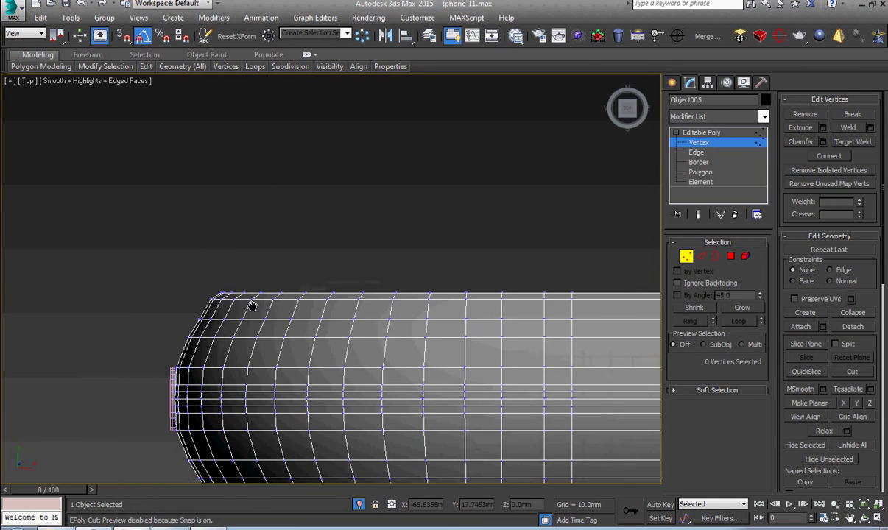
middle_click_drag(252, 306, 171, 300)
scroll(182, 271, "down", 2)
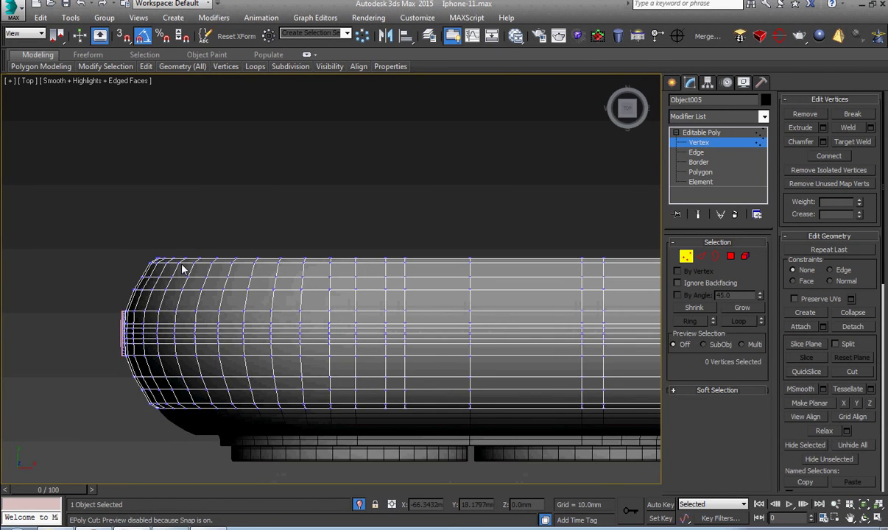
scroll(186, 370, "up", 2)
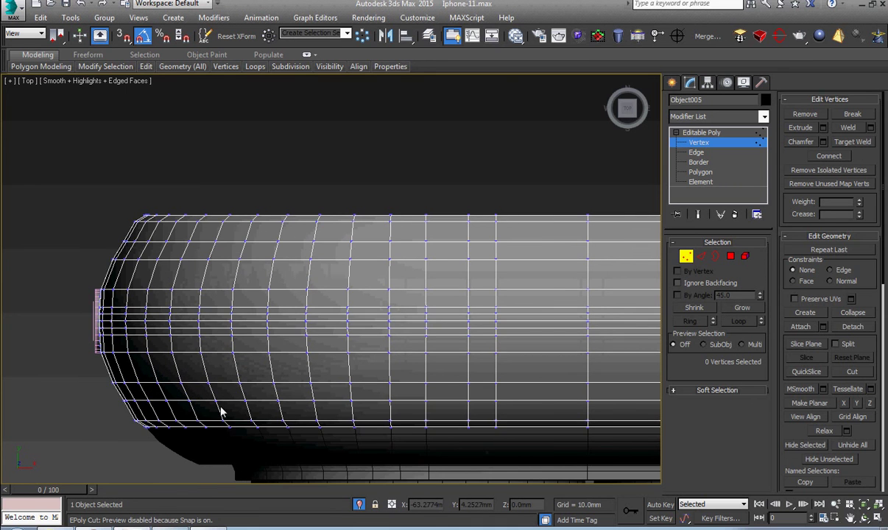
scroll(221, 412, "up", 3)
Select the left-end vertex rows and nudge them about 0.12 mm left along X.
left_click_drag(53, 394, 336, 375)
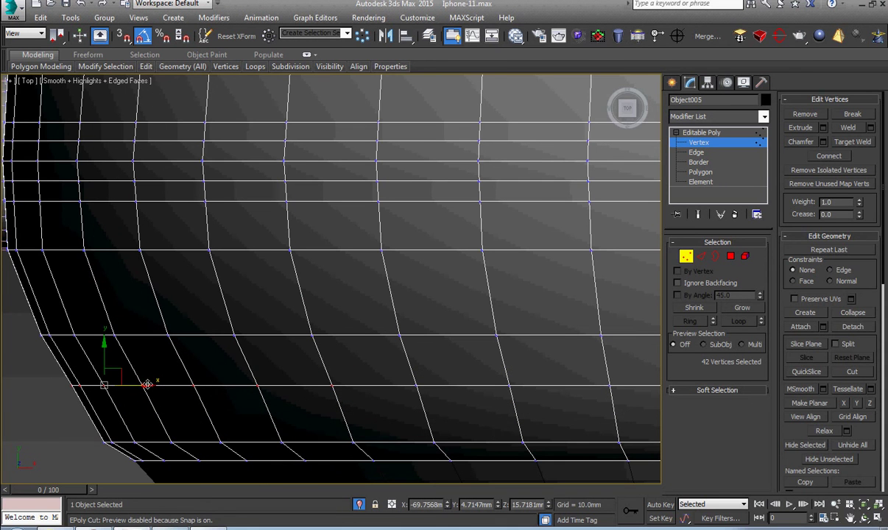
scroll(147, 384, "down", 2)
scroll(169, 324, "down", 2)
middle_click_drag(125, 176, 123, 221)
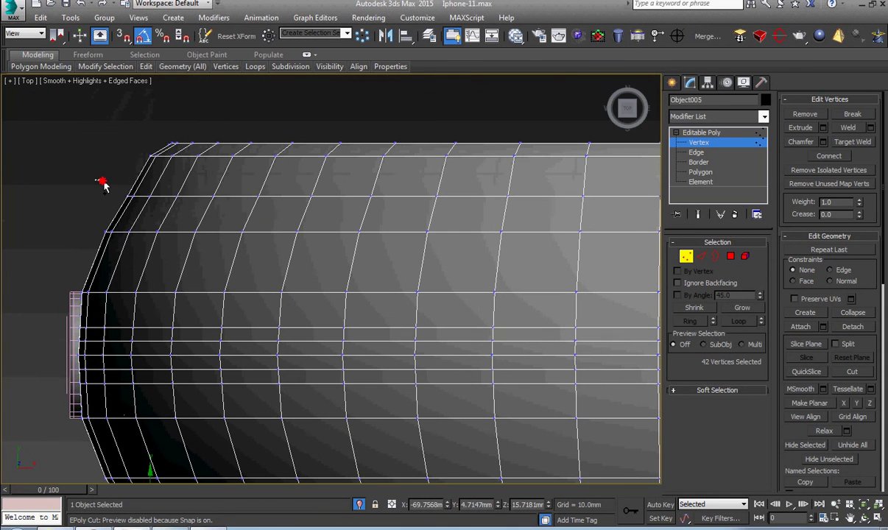
scroll(329, 210, "down", 2)
scroll(280, 258, "down", 1)
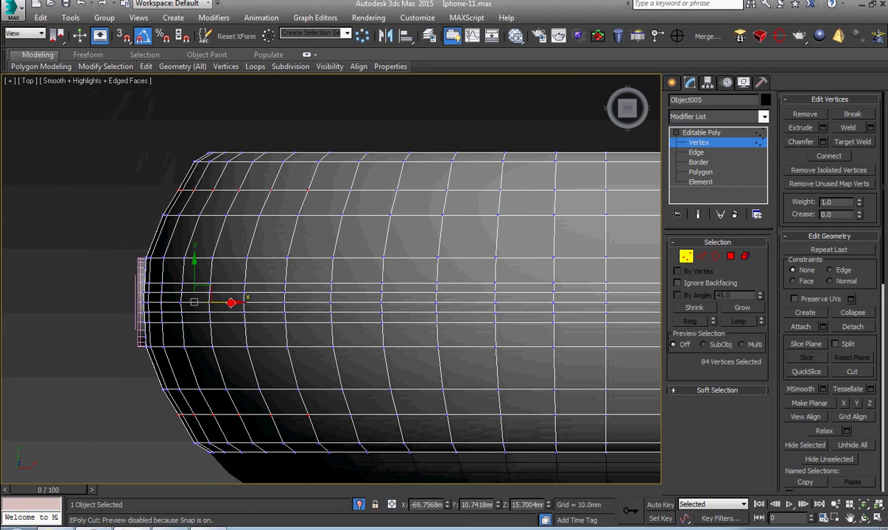
left_click_drag(229, 303, 228, 302)
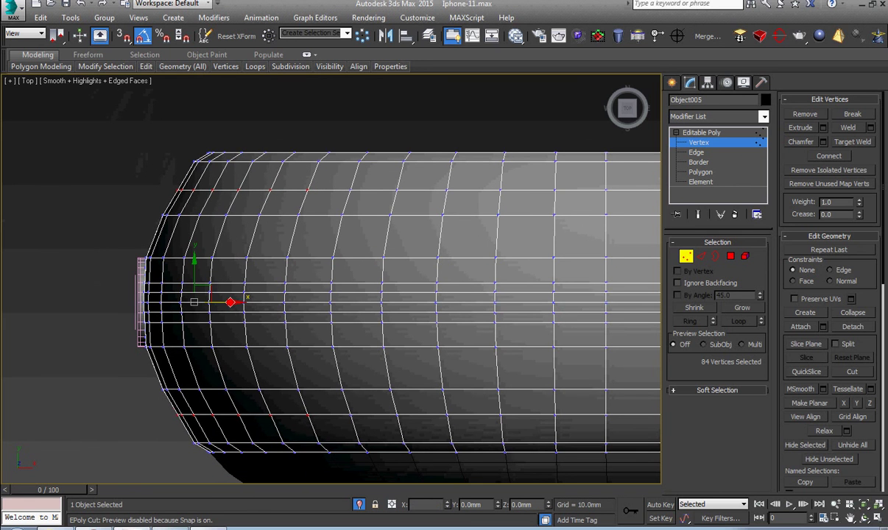
mouse_move(238, 214)
middle_mouse_down("alt")
mouse_move(401, 257)
mouse_move(217, 342)
mouse_move(222, 242)
mouse_move(235, 363)
mouse_move(205, 356)
mouse_move(254, 354)
middle_mouse_up("alt")
Select a vertical edge beside the slot and isolate the phone frame.
key("2")
left_click(269, 324)
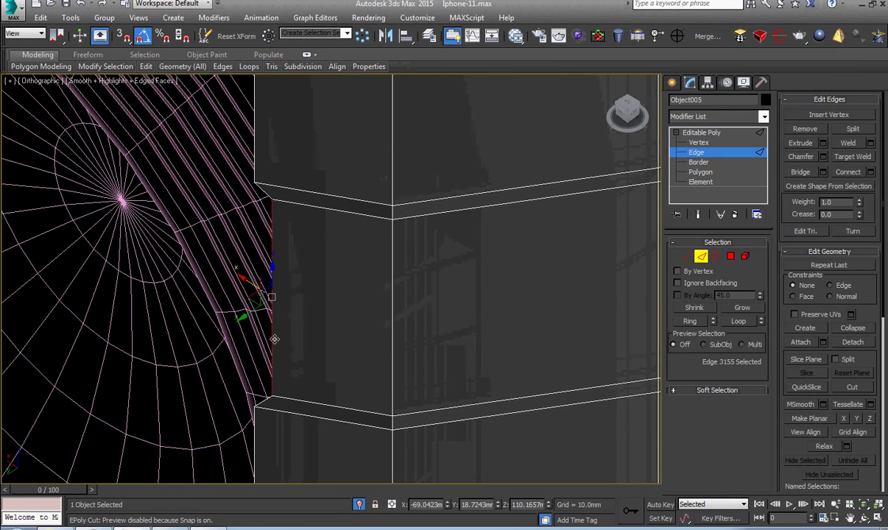
key("alt+q")
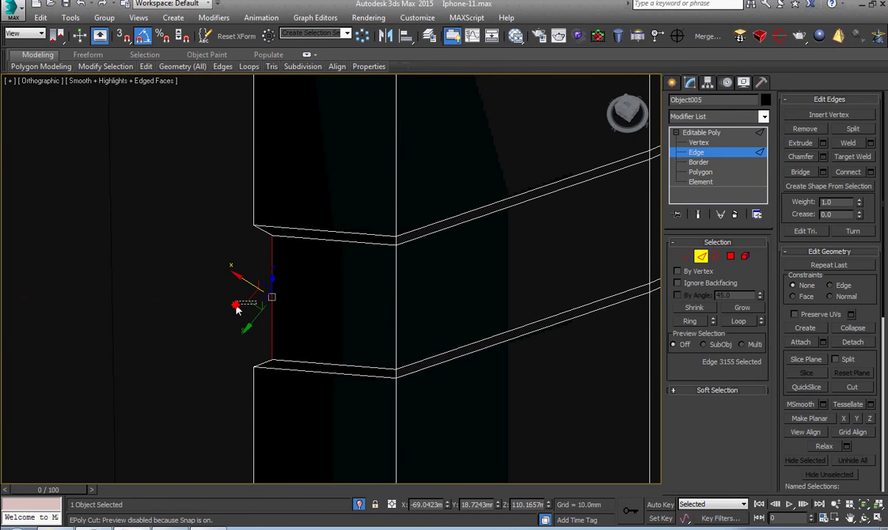
middle_click_drag(270, 301, 231, 299, "alt")
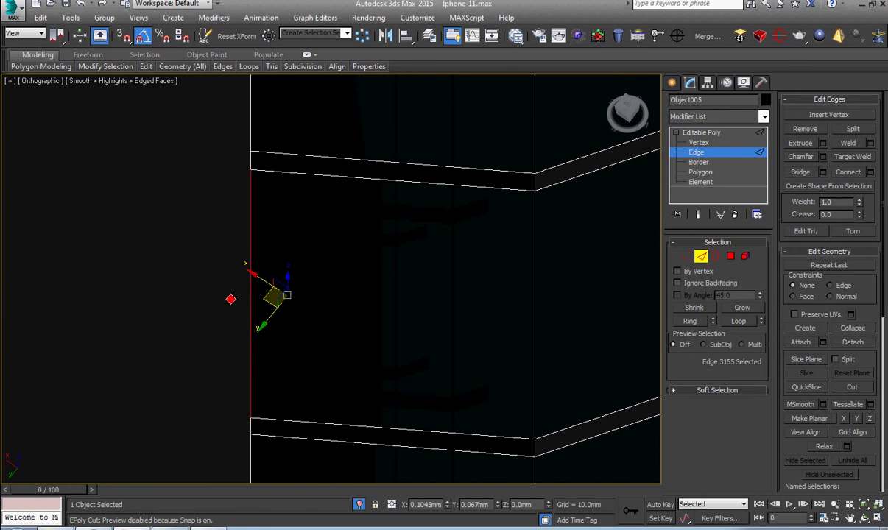
scroll(236, 302, "down", 3)
scroll(242, 307, "down", 3)
scroll(327, 381, "up", 5)
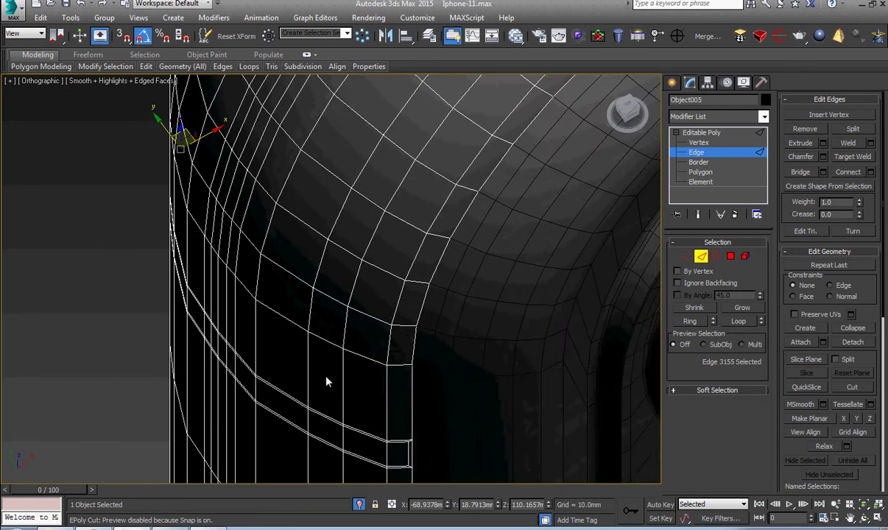
scroll(328, 381, "up", 4)
scroll(244, 307, "up", 2)
Snap the slot's corner edges onto the adjoining vertical edges, then exit Edge level.
left_click(283, 346)
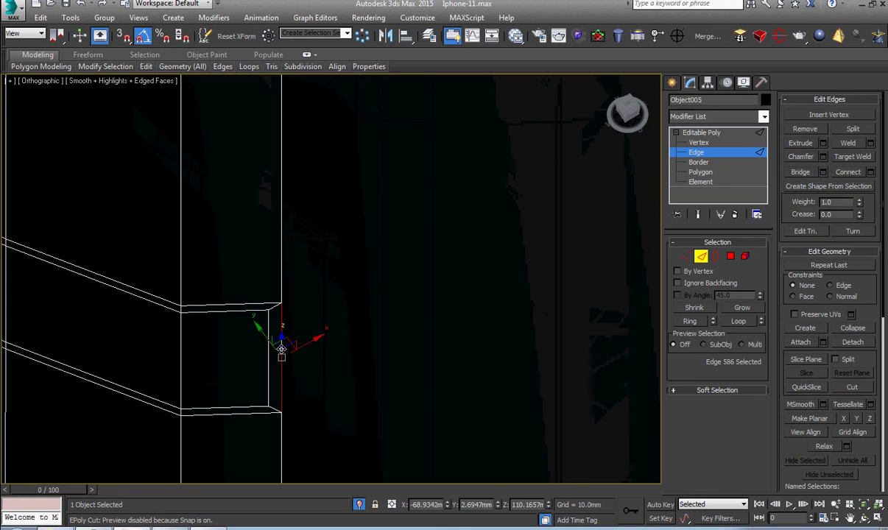
left_click(268, 347)
mouse_move(268, 347)
middle_mouse_down("alt")
mouse_move(264, 376)
mouse_move(288, 347)
middle_mouse_up("alt")
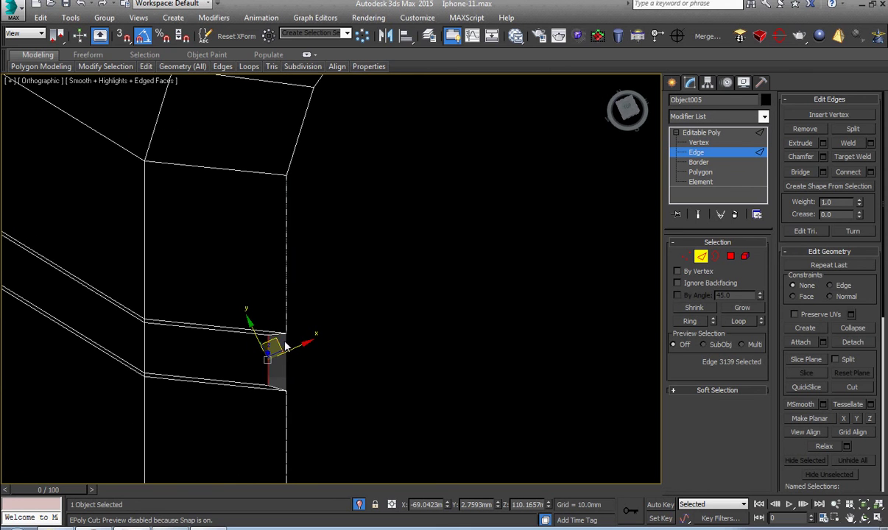
left_click_drag(287, 347, 293, 340)
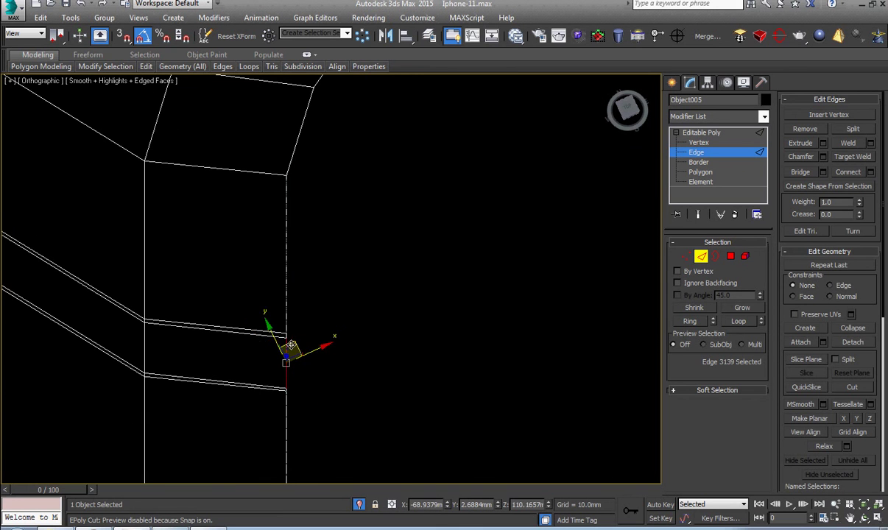
scroll(293, 340, "up", 2)
left_click_drag(284, 389, 283, 386)
scroll(286, 387, "down", 3)
scroll(286, 377, "down", 5)
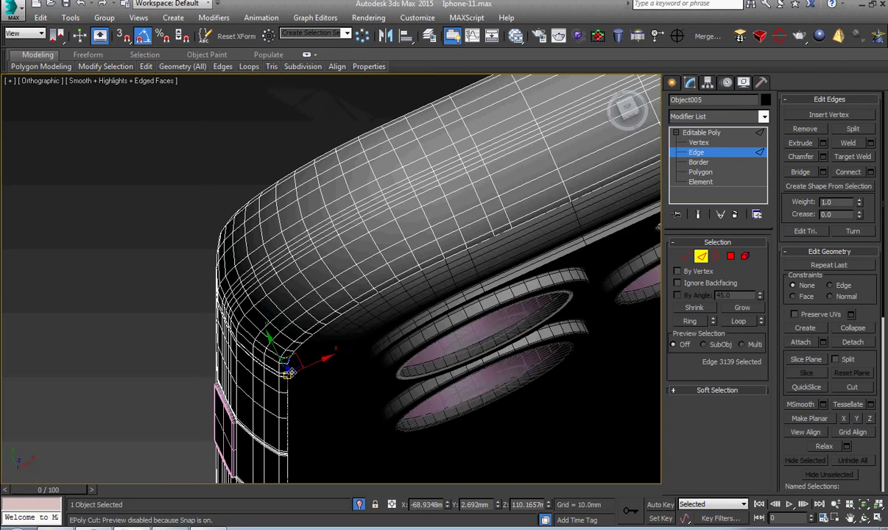
scroll(290, 362, "down", 5)
left_click(712, 144)
Deselect all, frame the whole phone and render a test image.
scroll(442, 287, "down", 3)
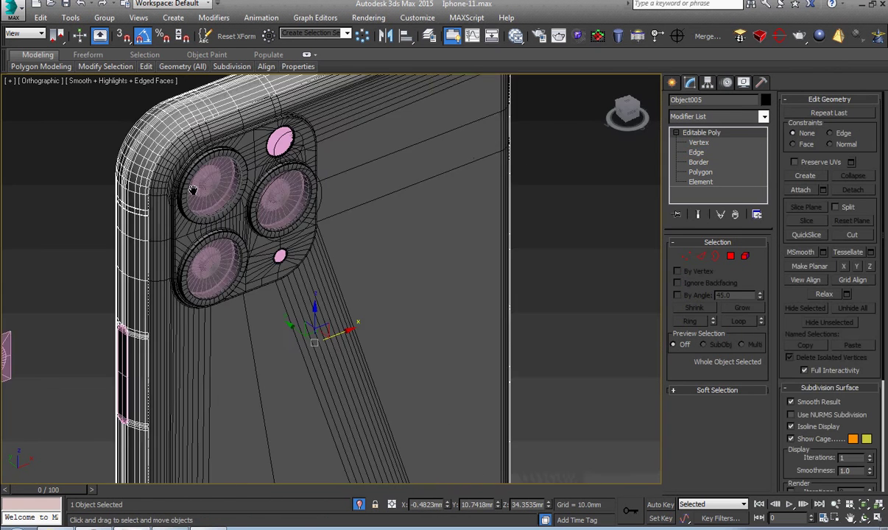
scroll(486, 300, "down", 2)
left_click(485, 300)
middle_click_drag(486, 300, 431, 260)
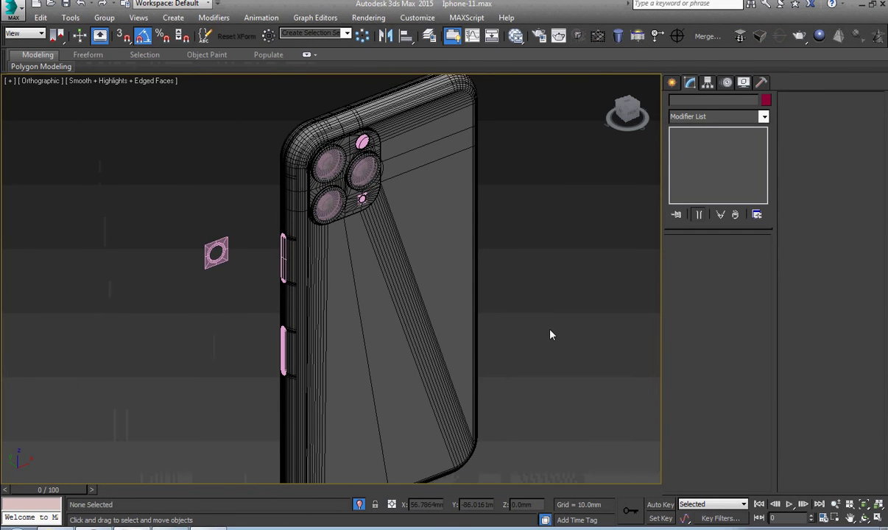
key("shift+q")
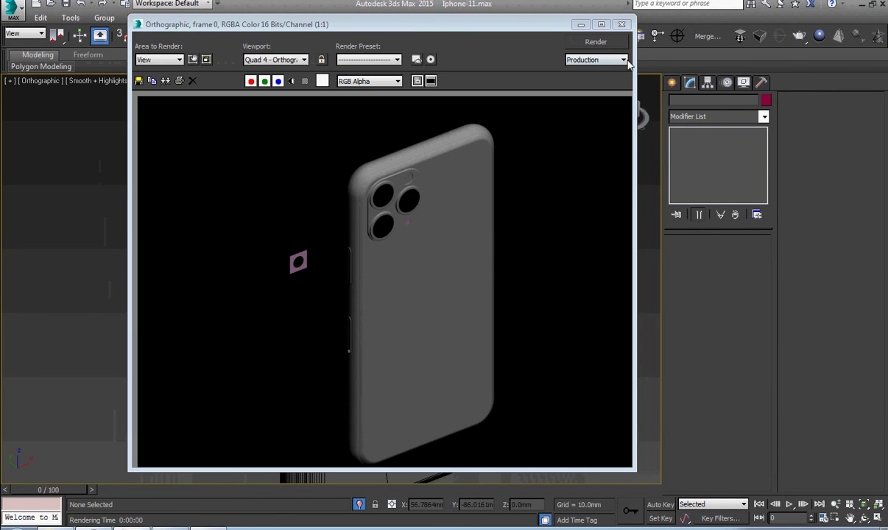
left_click(622, 27)
Zoom to the side button and render a close-up test image.
scroll(288, 372, "up", 5)
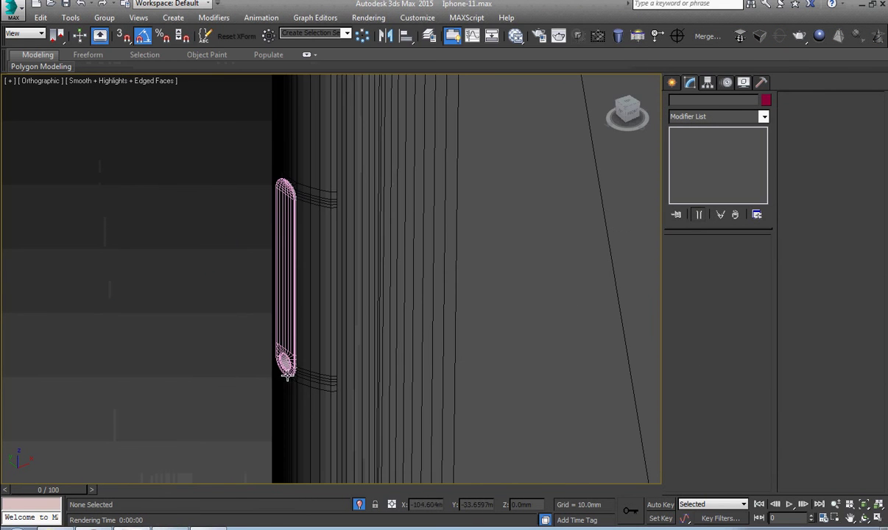
left_click(292, 332)
key("z")
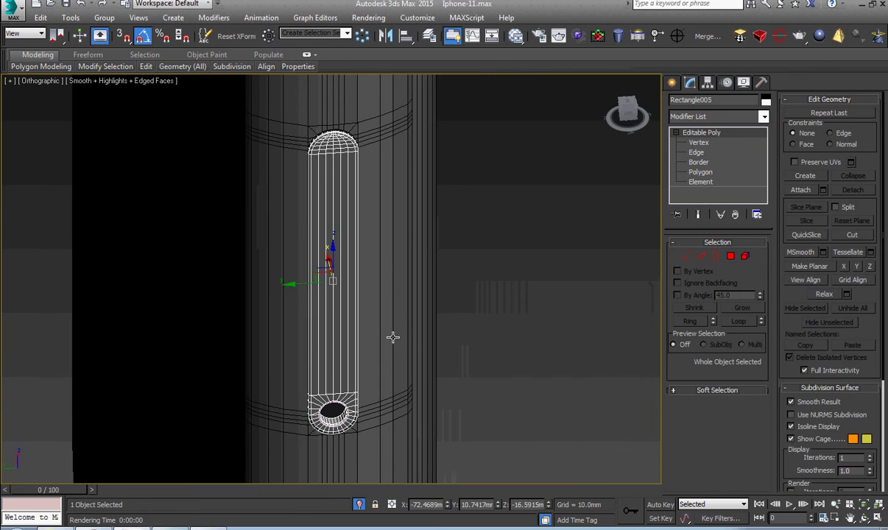
scroll(383, 294, "up", 5)
scroll(397, 317, "up", 2)
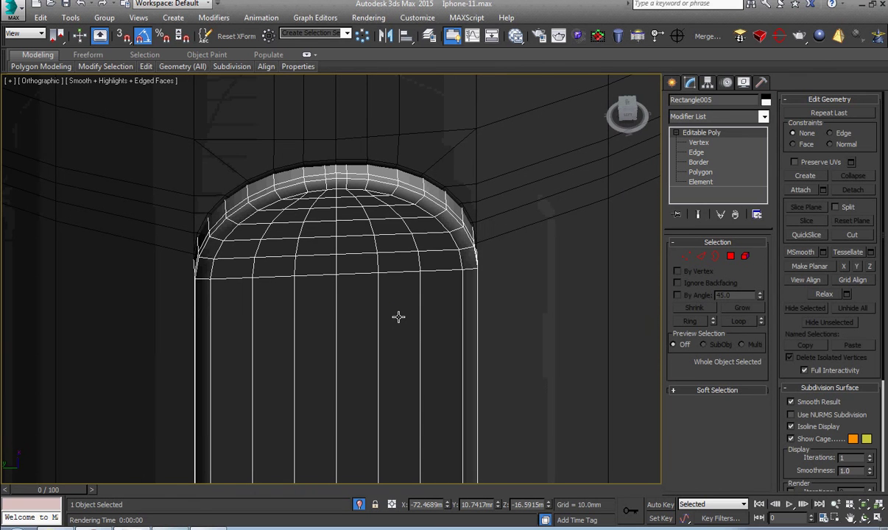
scroll(398, 317, "down", 5)
scroll(413, 363, "down", 4)
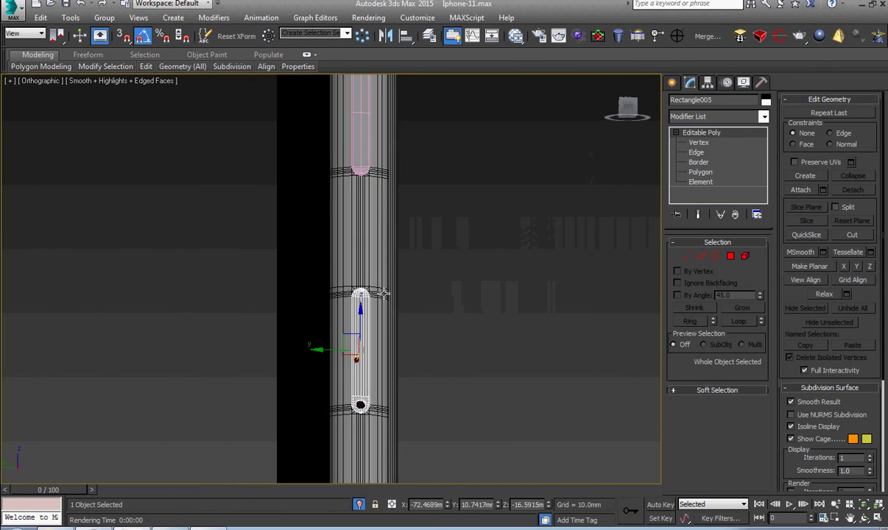
middle_click_drag(384, 294, 395, 293, "alt")
key("shift+q")
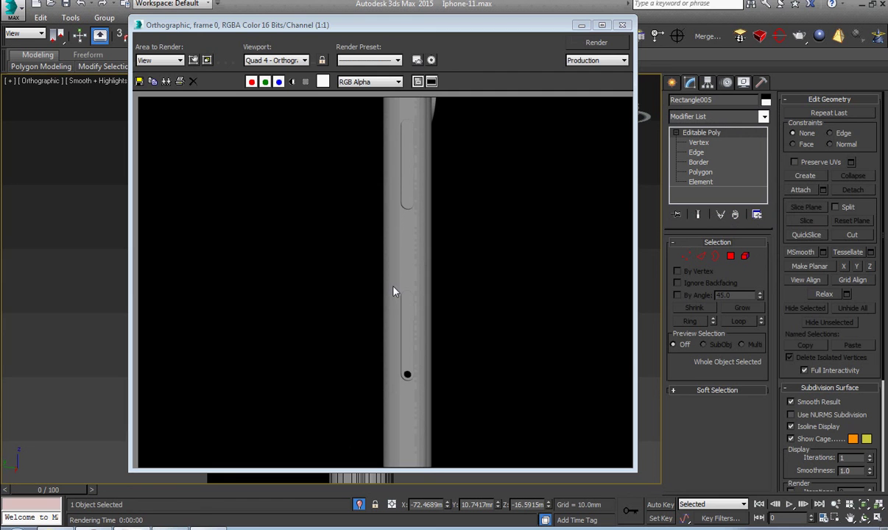
left_click(623, 26)
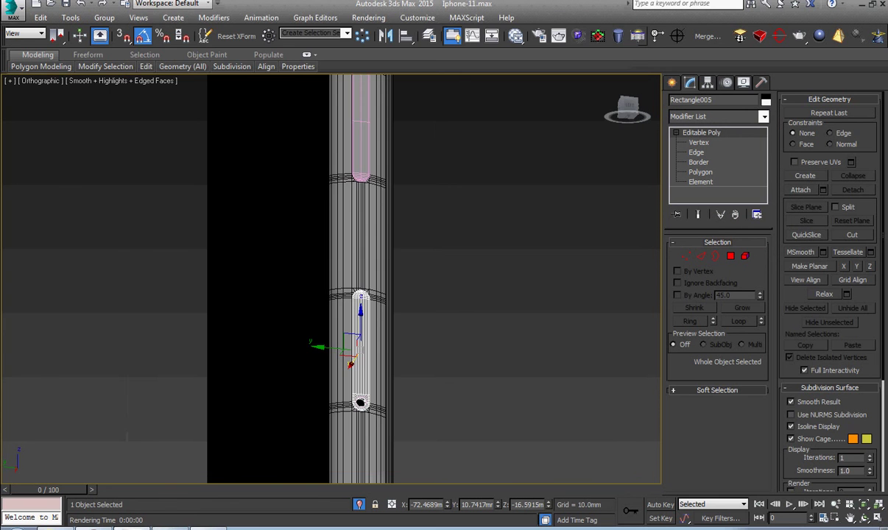
Bring up the side-button reference photo in Windows Photo Viewer.
key("alt+Tab")
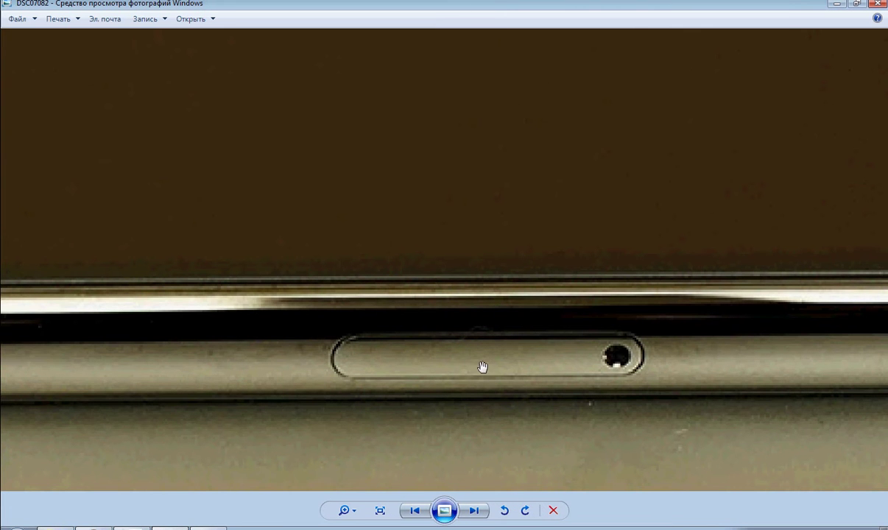
scroll(430, 358, "down", 2)
scroll(430, 357, "down", 2)
scroll(571, 363, "down", 2)
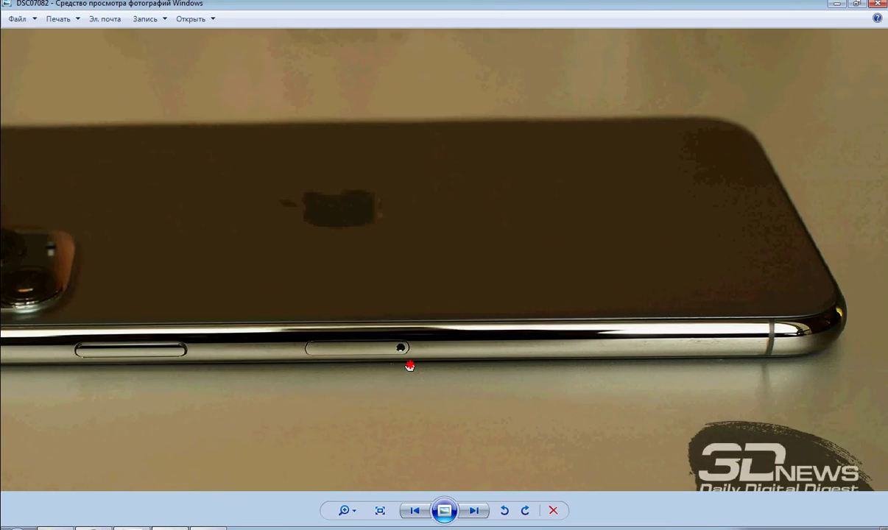
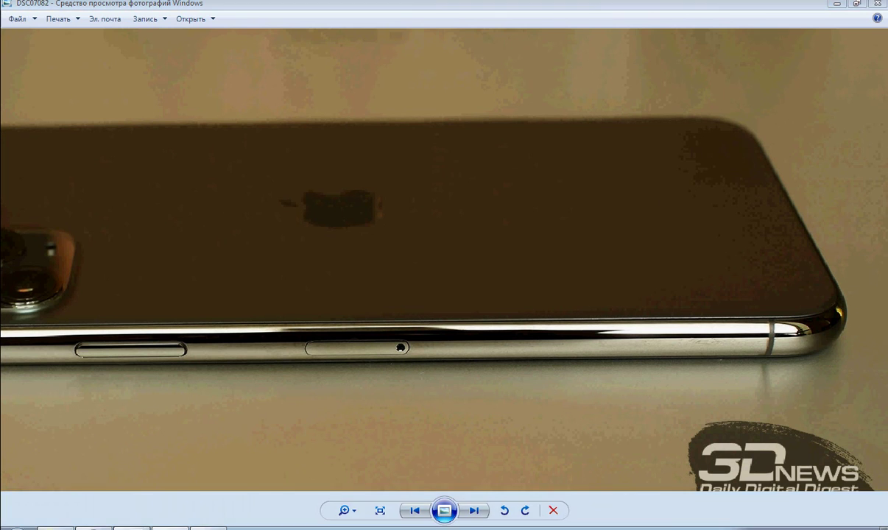
Return from the reference photo to 3ds Max and bring the phone's back into view.
key("alt+Tab")
mouse_move(383, 368)
middle_mouse_down()
mouse_move(367, 223)
mouse_move(311, 301)
middle_mouse_up()
Select the phone frame Object005 and switch to Edge sub-object mode.
scroll(368, 305, "up", 3)
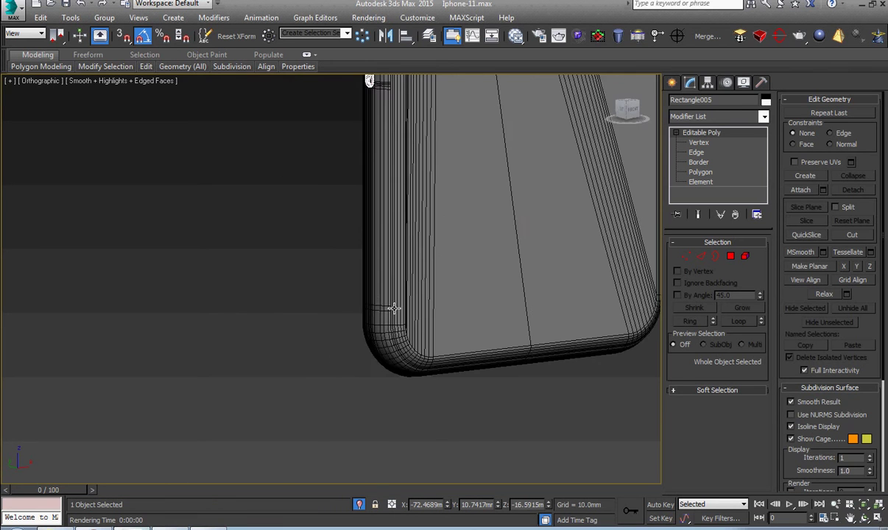
scroll(367, 309, "up", 3)
scroll(358, 299, "up", 3)
left_click(379, 285)
scroll(379, 286, "up", 3)
middle_click_drag(379, 286, 386, 315)
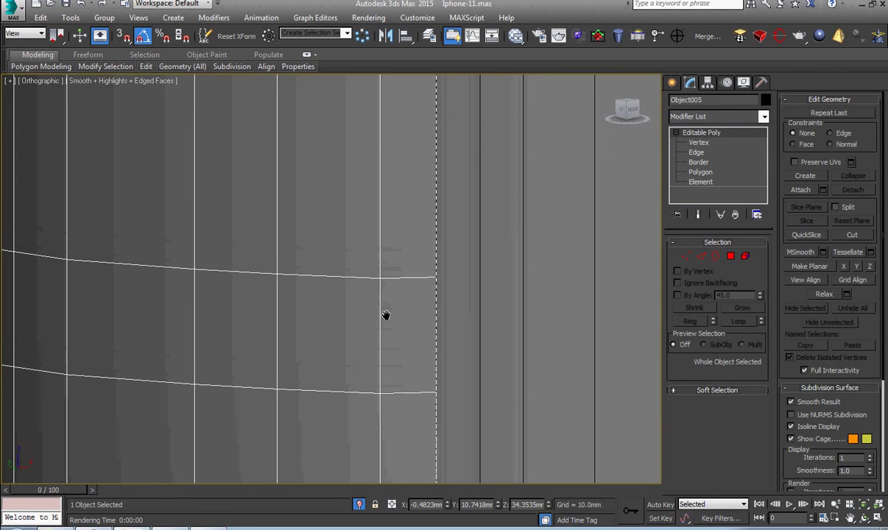
key("2")
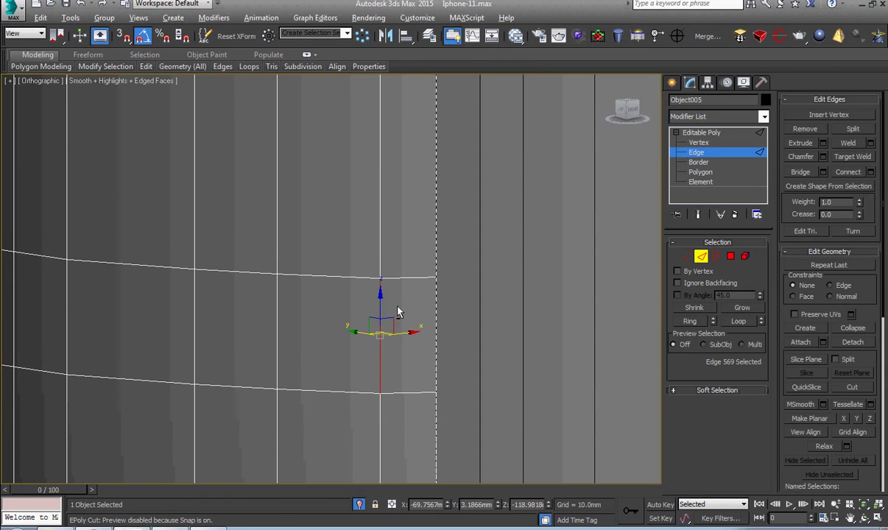
Connect the selected edge ring with 2 segments and pinch 85, then return to object level.
right_click(374, 317)
left_click(267, 347)
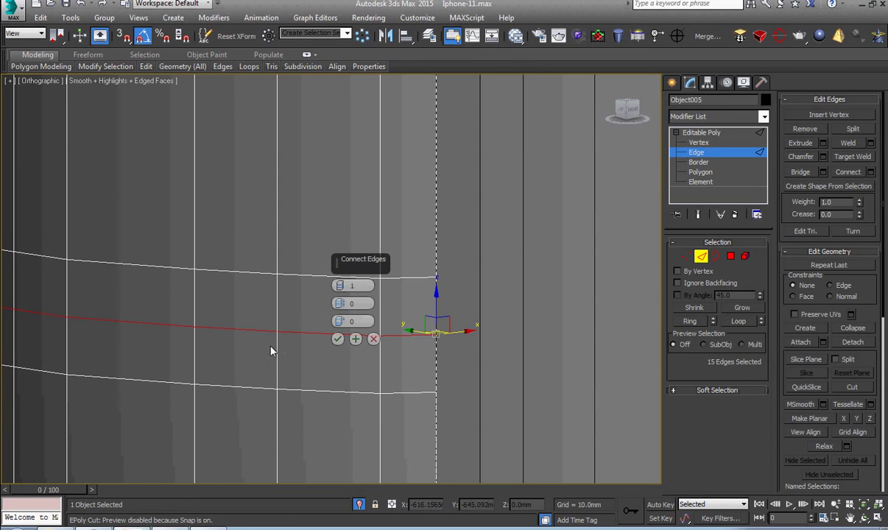
left_click(339, 282)
left_click_drag(340, 303, 345, 92)
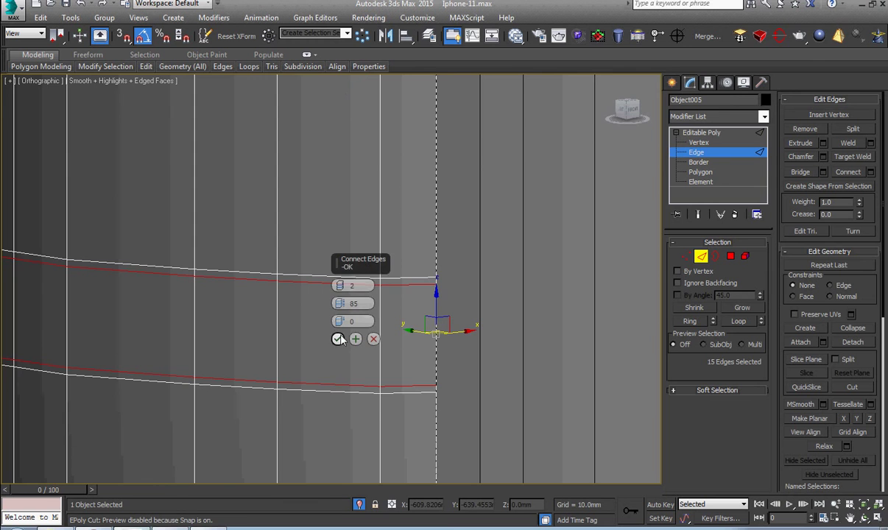
left_click(338, 340)
scroll(335, 338, "down", 3)
scroll(336, 339, "down", 3)
scroll(346, 357, "down", 2)
scroll(346, 357, "down", 2)
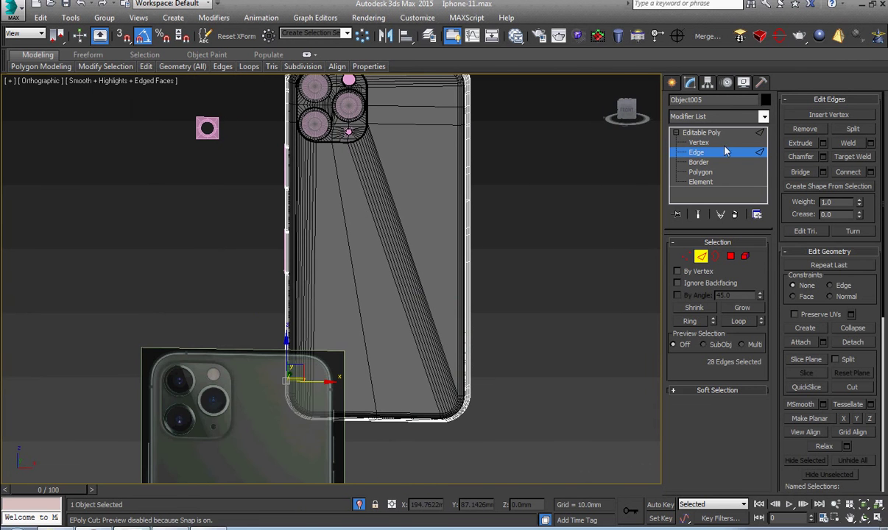
left_click(702, 133)
left_click(534, 233)
Switch the phone model to Front view and zoom in.
key("f")
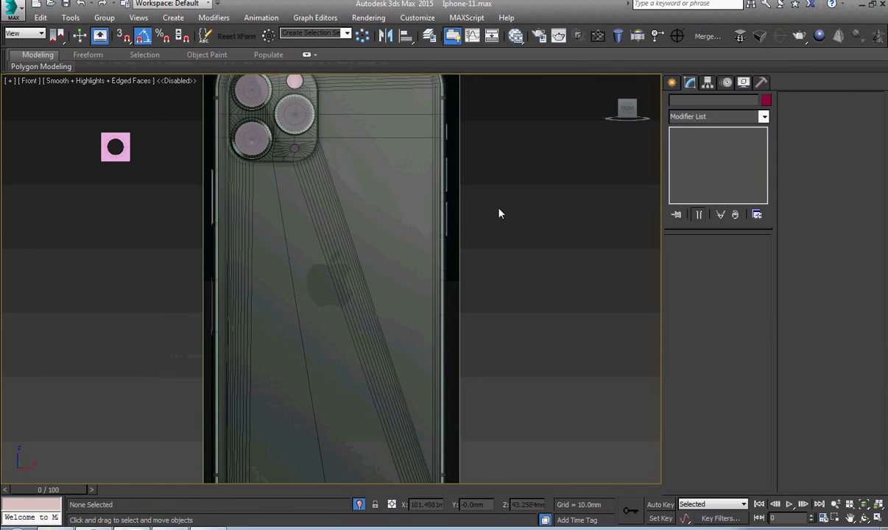
scroll(200, 265, "up", 3)
scroll(224, 282, "up", 3)
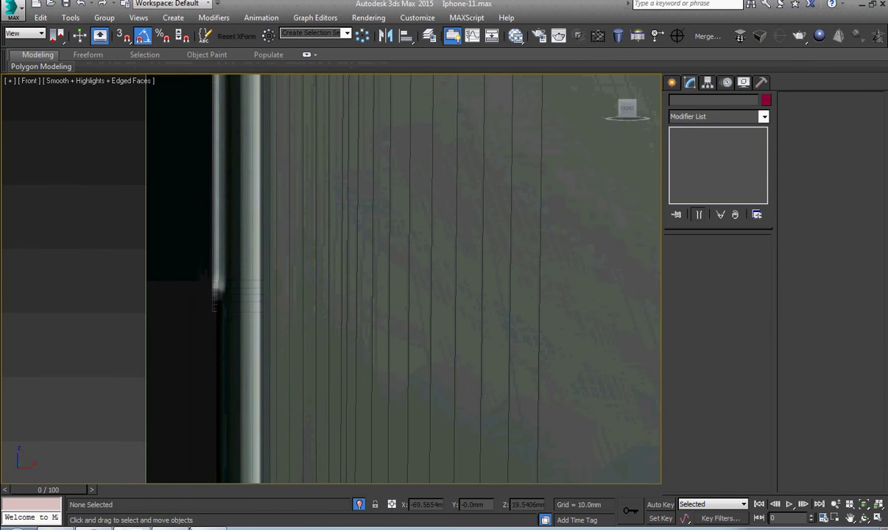
scroll(336, 327, "up", 2)
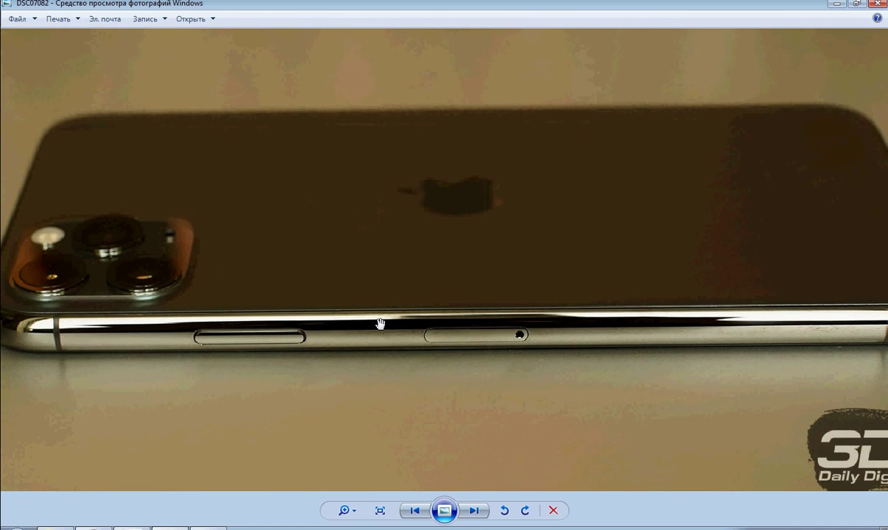
Zoom in on the side buttons in reference photo DSC07081, then return to 3ds Max.
left_click(417, 511)
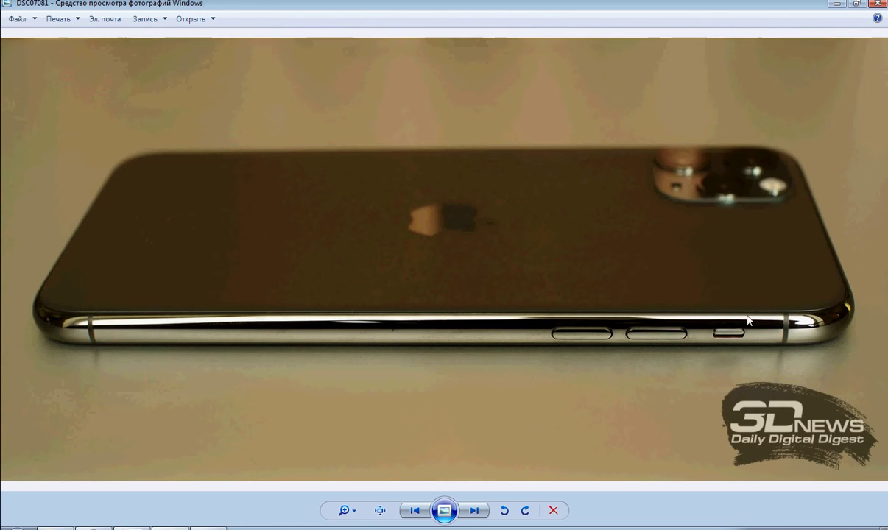
scroll(744, 328, "up", 2)
scroll(626, 302, "up", 1)
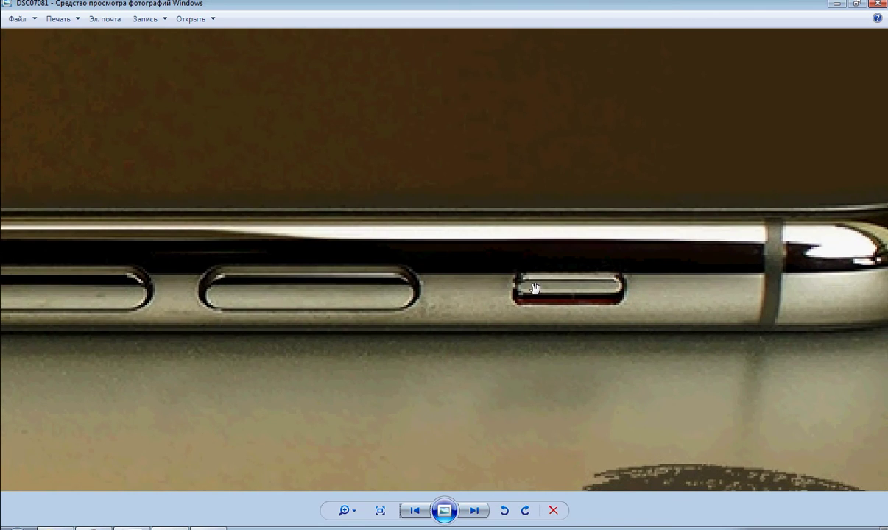
scroll(596, 289, "down", 1)
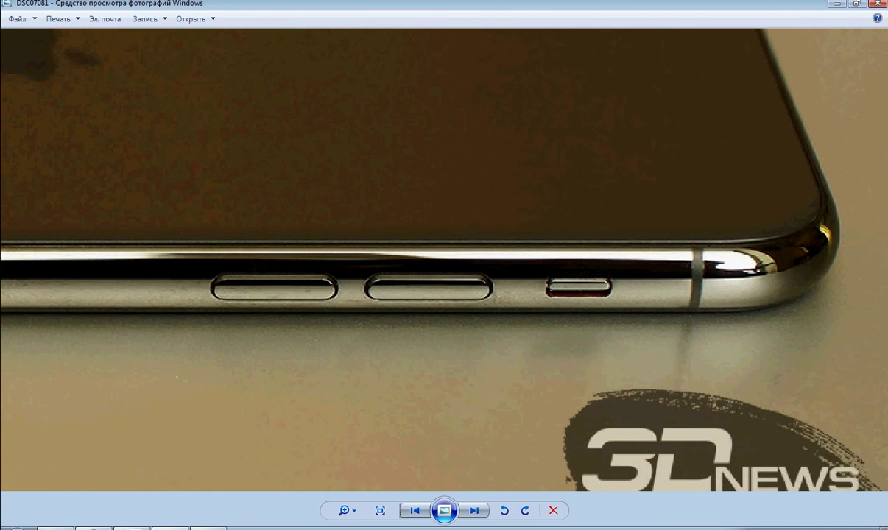
key("alt+Tab")
scroll(457, 278, "down", 4)
Connect a second edge ring on the frame with 2 segments at pinch 85.
scroll(361, 329, "up", 1)
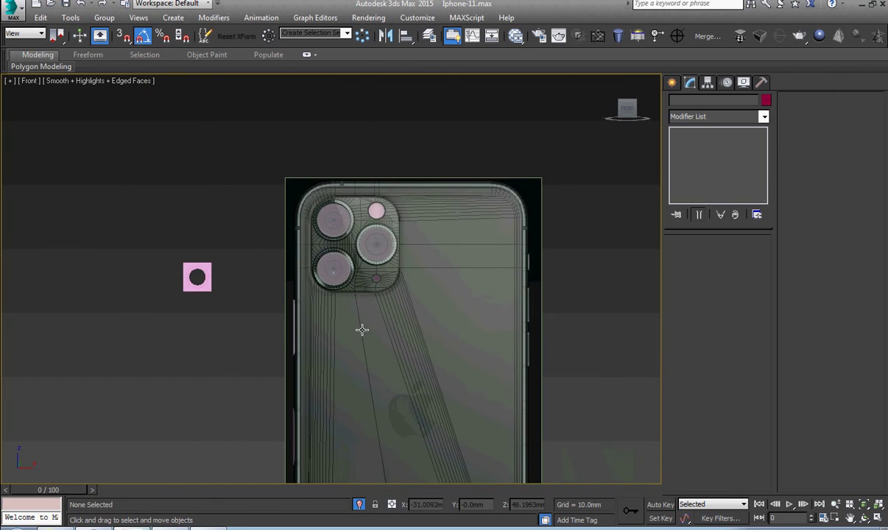
scroll(524, 235, "up", 2)
scroll(497, 208, "up", 4)
left_click(497, 208)
scroll(508, 221, "up", 3)
scroll(523, 238, "up", 2)
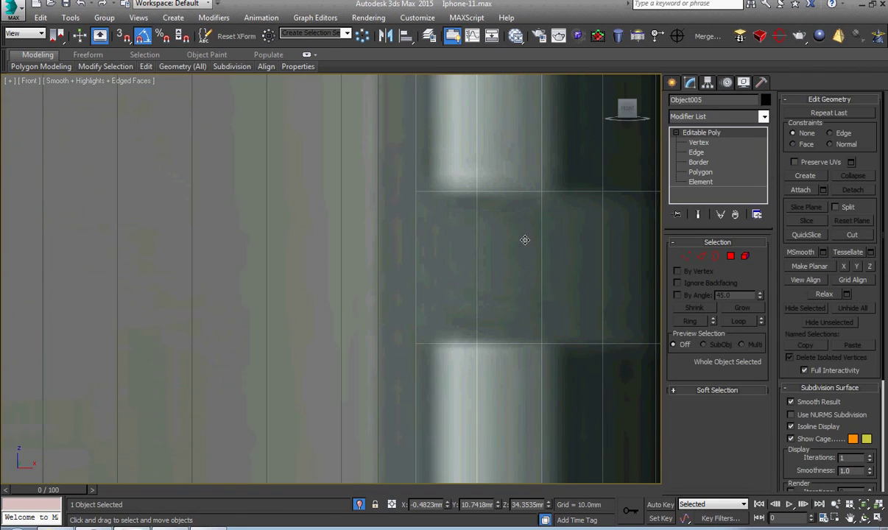
scroll(526, 238, "down", 1)
key("2")
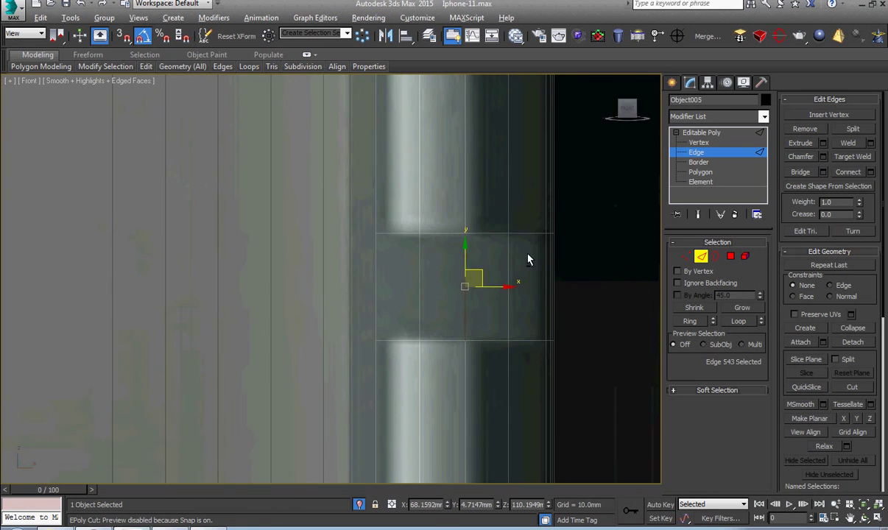
right_click(528, 248)
left_click(403, 292)
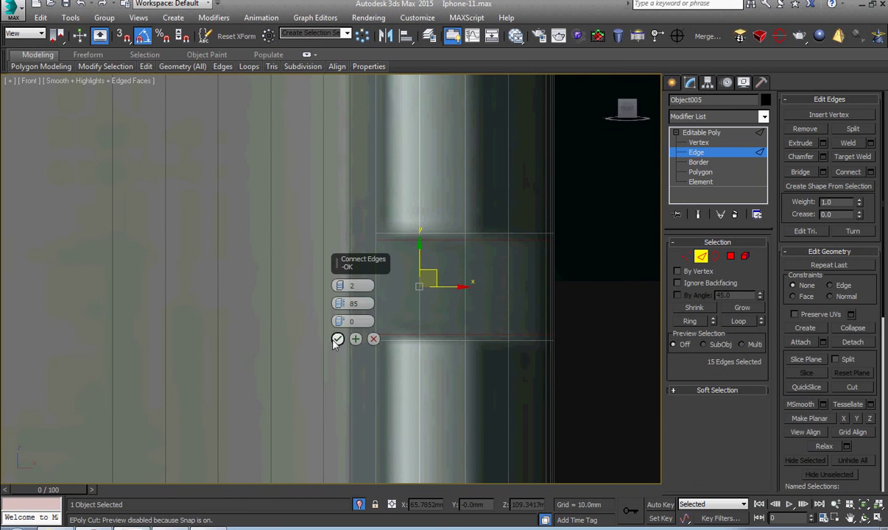
left_click(317, 324)
Connect a third edge ring with the same 2-segment, pinch 85 settings and deselect the frame.
scroll(424, 372, "down", 3)
scroll(295, 302, "down", 3)
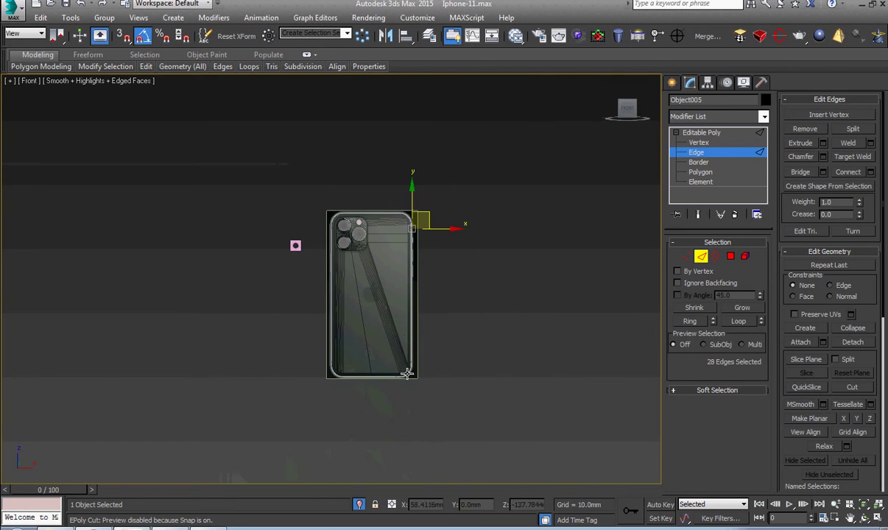
scroll(407, 370, "up", 6)
scroll(418, 239, "up", 4)
key("ctrl+z")
scroll(472, 298, "up", 1)
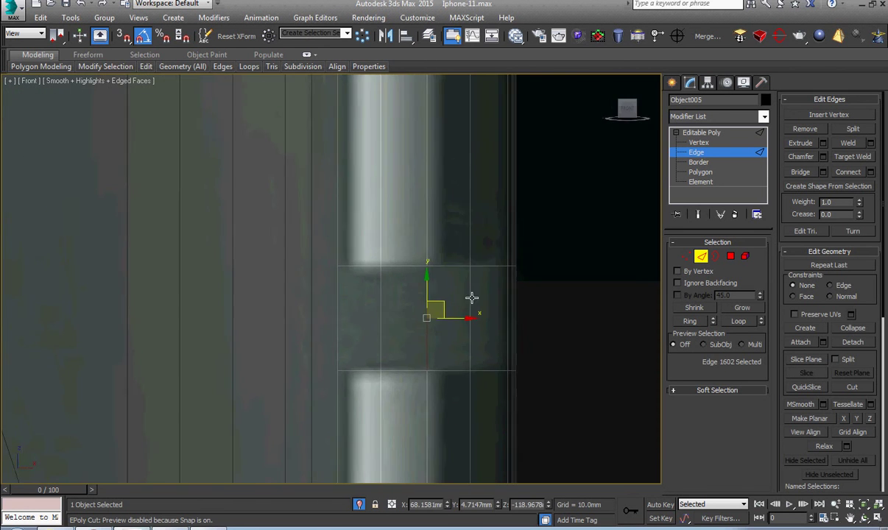
right_click(479, 294)
left_click(394, 319)
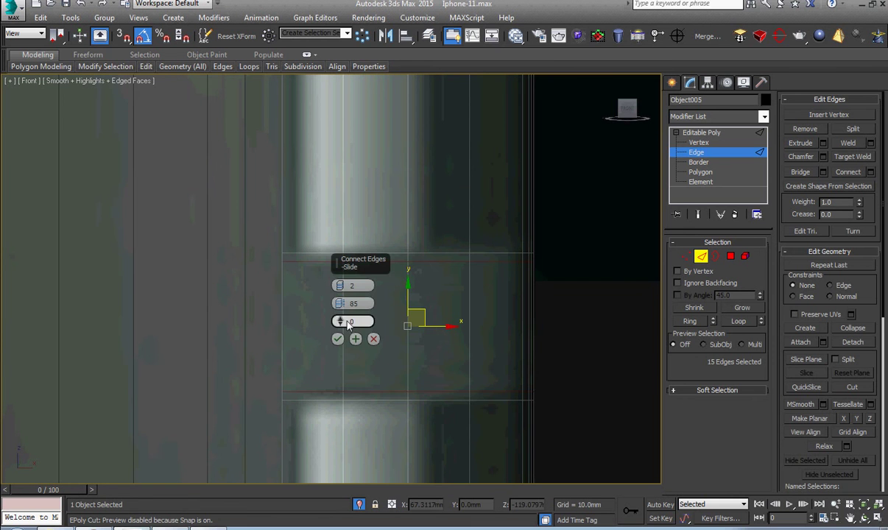
key("Return")
left_click(579, 240)
Copy the left-edge side button across to the phone's right edge.
scroll(578, 239, "down", 3)
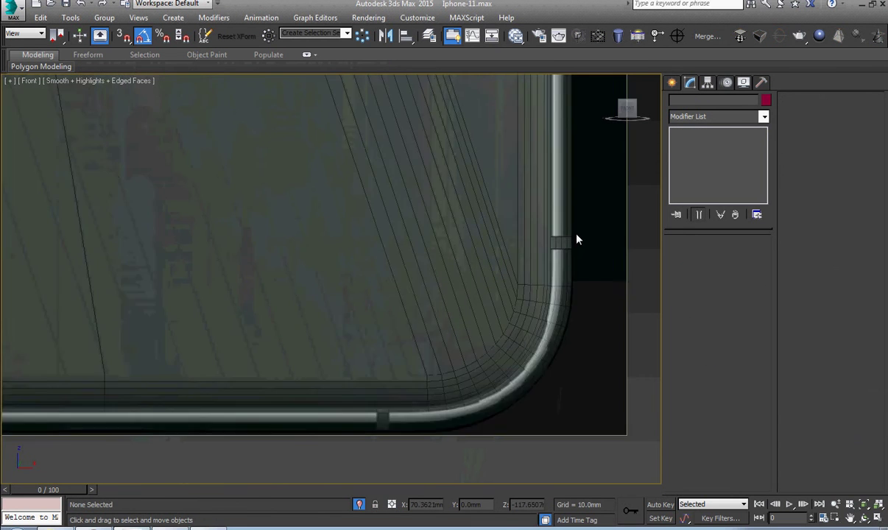
scroll(553, 248, "down", 2)
scroll(508, 280, "down", 2)
middle_click_drag(467, 312, 438, 256)
scroll(438, 255, "up", 3)
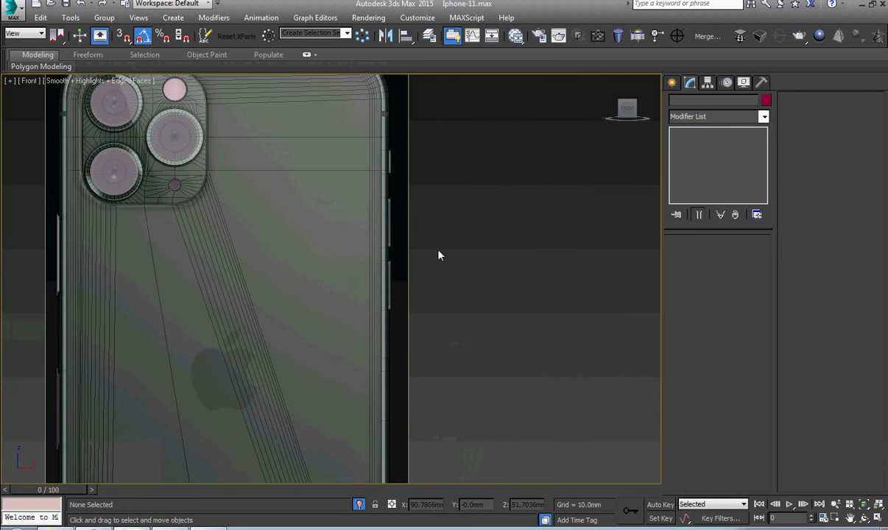
scroll(380, 303, "down", 1)
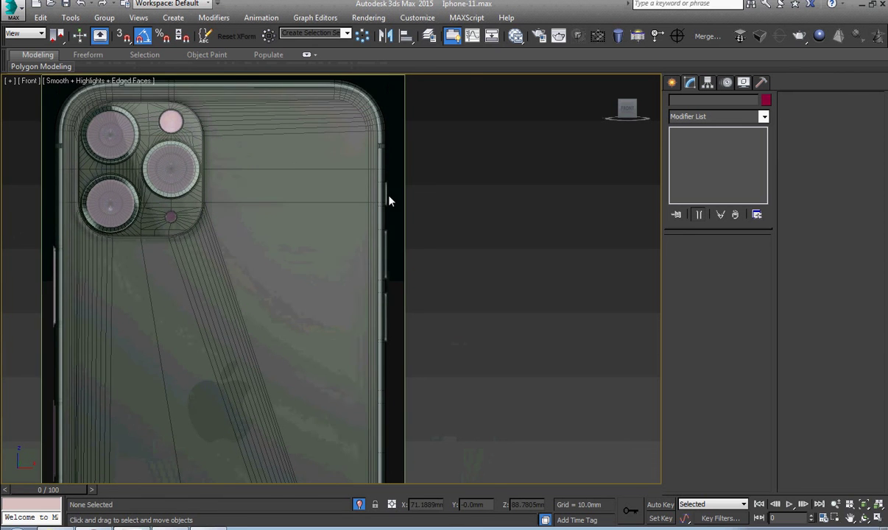
scroll(388, 199, "down", 1)
scroll(203, 268, "up", 2)
left_click(150, 296)
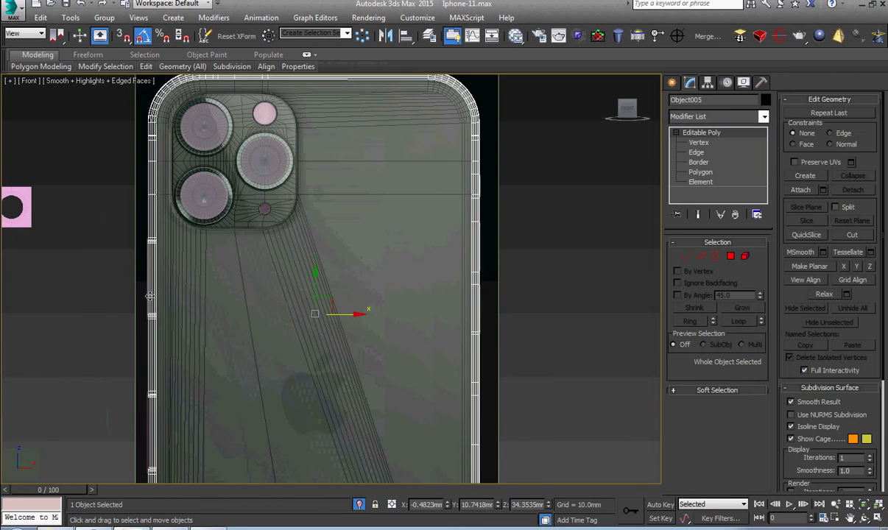
scroll(150, 296, "up", 3)
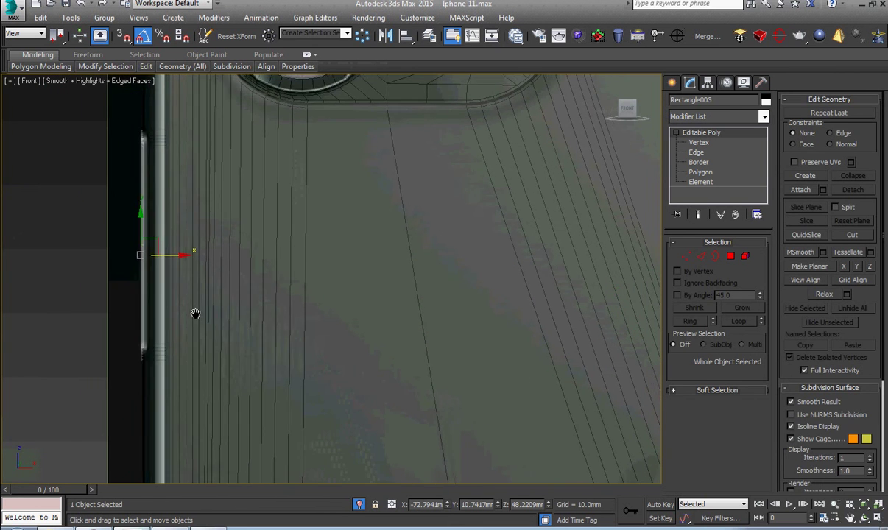
scroll(185, 314, "down", 2)
middle_click_drag(180, 314, 155, 308)
left_click_drag(152, 295, 627, 294, "shift")
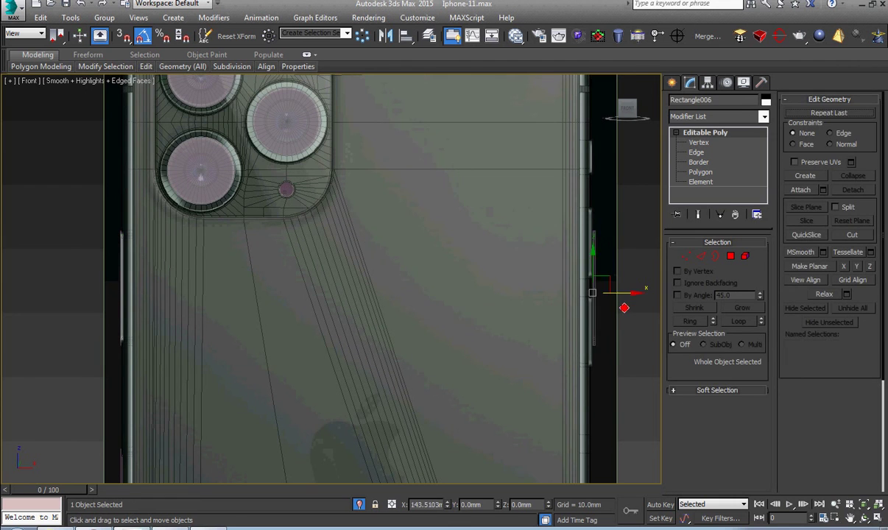
left_click(447, 318)
Rotate the copied button 180°, raise it 12.5 mm, and add the frame to the selection.
key("z")
right_click(451, 299)
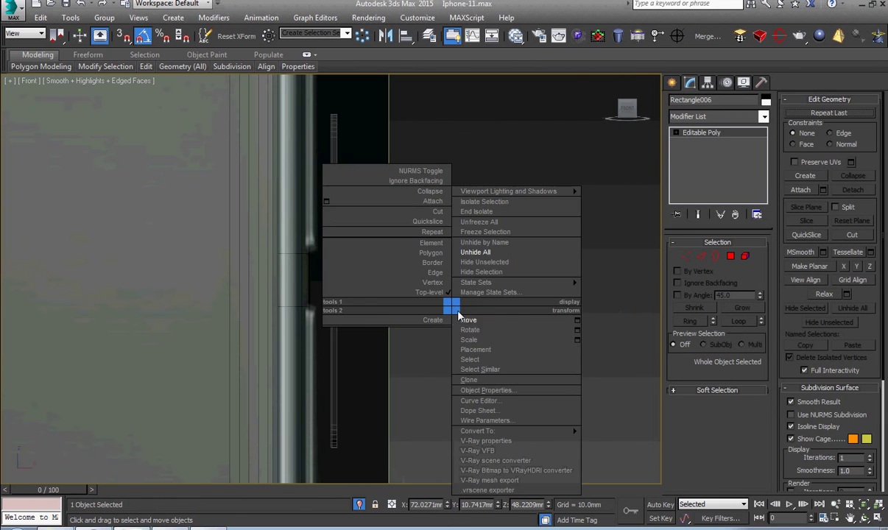
left_click(475, 328)
left_click_drag(349, 258, 441, 312)
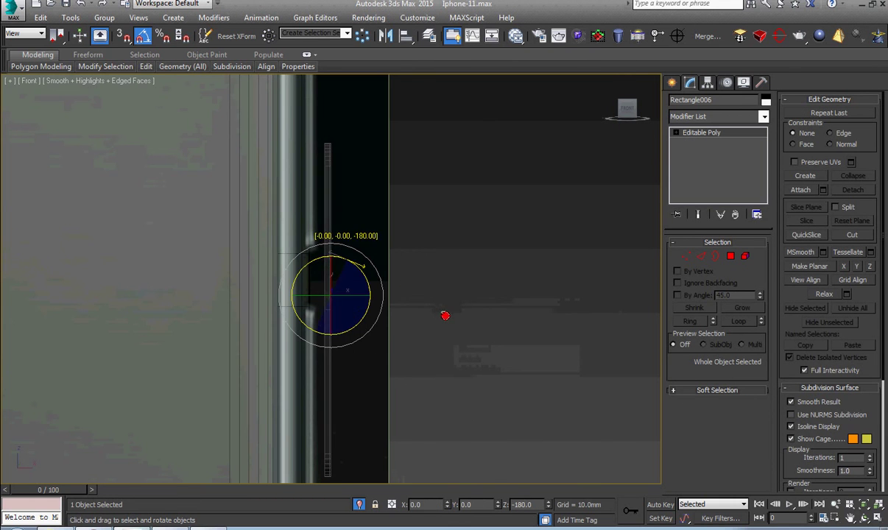
right_click(442, 311)
left_click(416, 335)
middle_click_drag(416, 335, 442, 350)
mouse_move(355, 291)
left_mouse_down()
mouse_move(354, 207)
mouse_move(358, 230)
left_mouse_up()
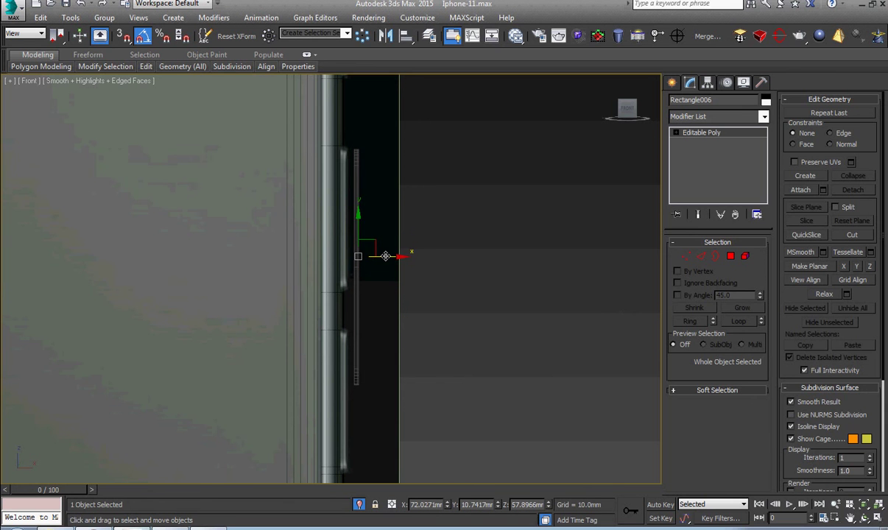
mouse_move(386, 256)
middle_mouse_down("alt")
mouse_move(357, 317)
mouse_move(343, 300)
middle_mouse_up("alt")
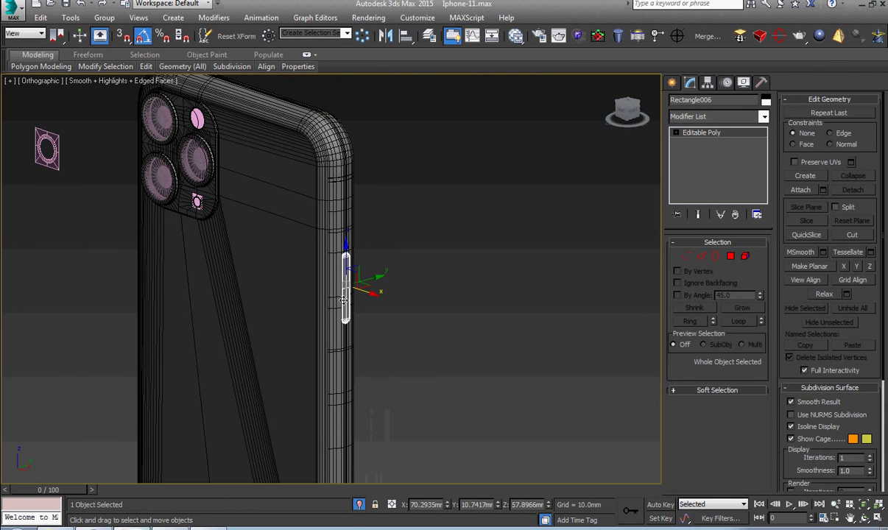
left_click(335, 302, "ctrl")
Isolate the frame and button, then end isolation and reselect the frame in Front view.
key("alt+q")
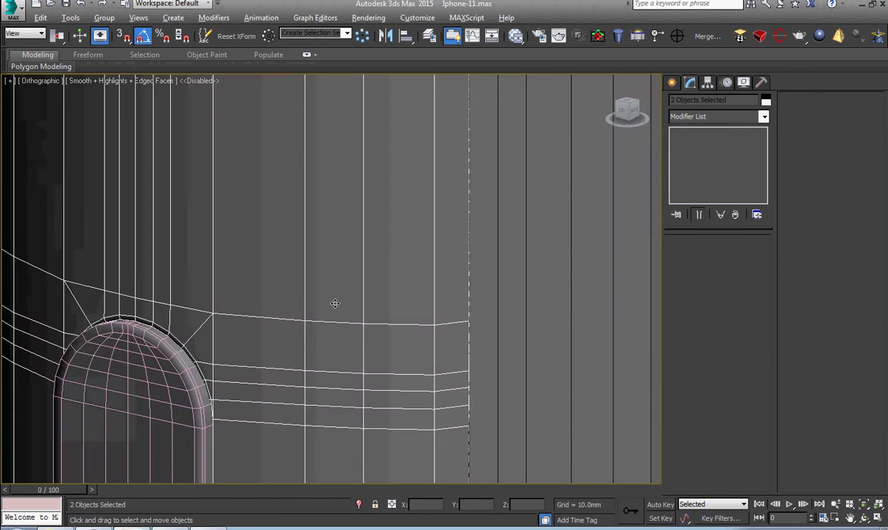
left_click(337, 306)
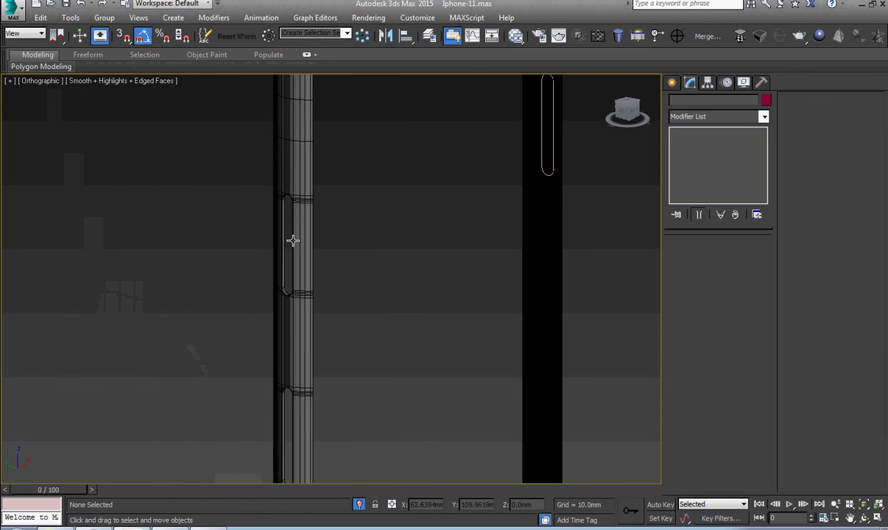
left_click(288, 199)
scroll(287, 195, "up", 3)
scroll(303, 222, "up", 3)
scroll(310, 215, "down", 2)
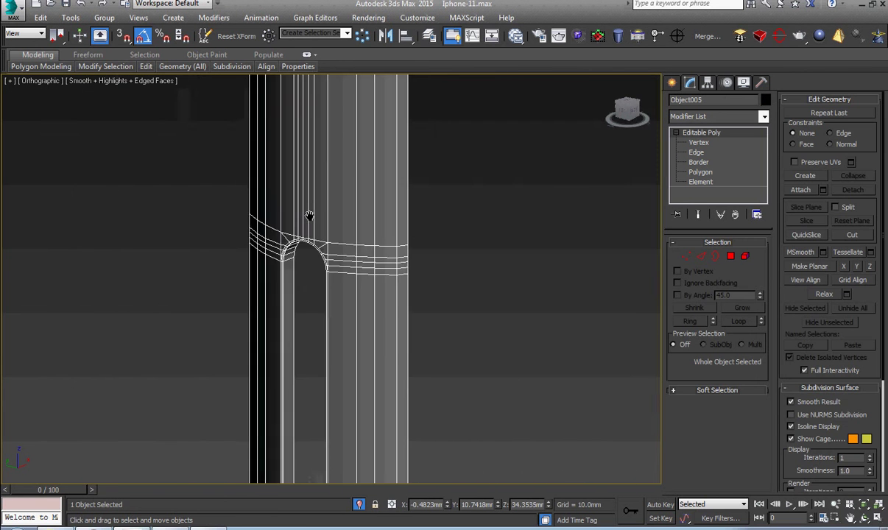
scroll(309, 215, "up", 3)
scroll(295, 236, "up", 3)
scroll(243, 276, "down", 5)
scroll(254, 287, "down", 4)
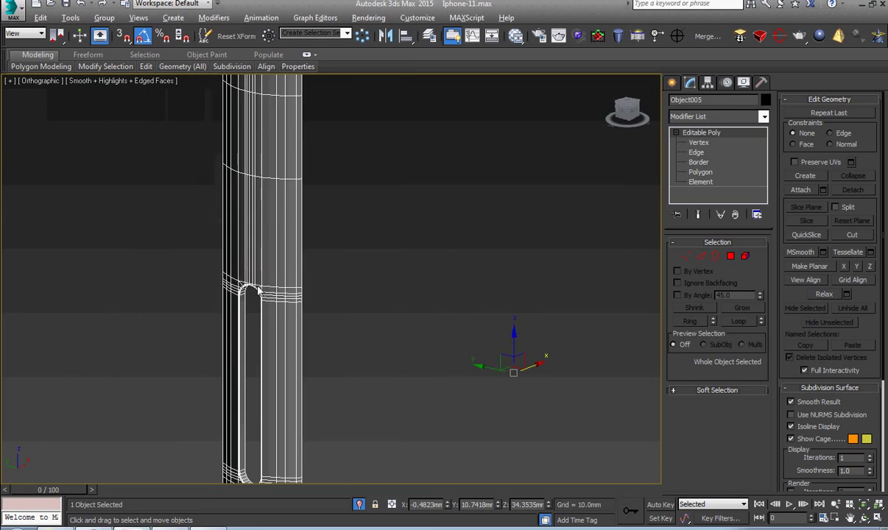
middle_click_drag(258, 291, 263, 302, "alt")
key("f")
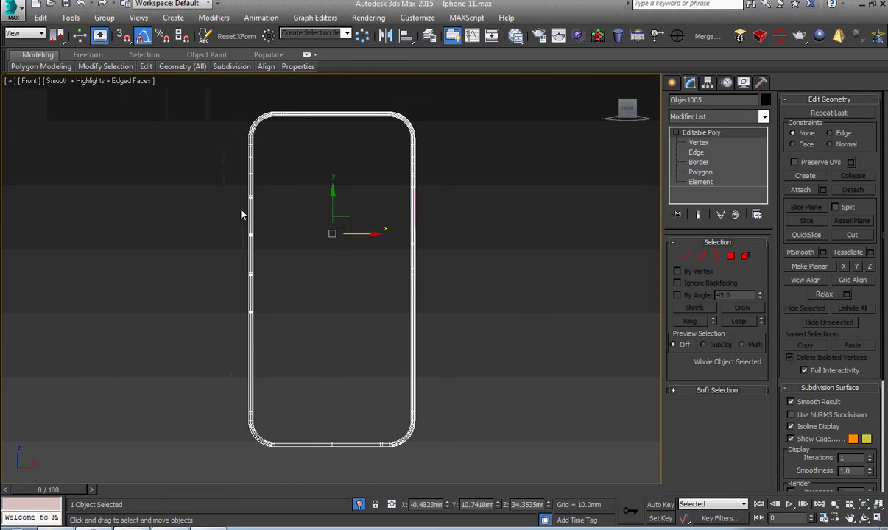
scroll(251, 243, "up", 5)
Select the band of frame polygons around the button cutout and Shift-drag a copy aside.
key("1")
left_click_drag(212, 458, 211, 458)
mouse_move(212, 458)
middle_mouse_down("alt")
mouse_move(256, 389)
mouse_move(297, 363)
mouse_move(306, 323)
middle_mouse_up("alt")
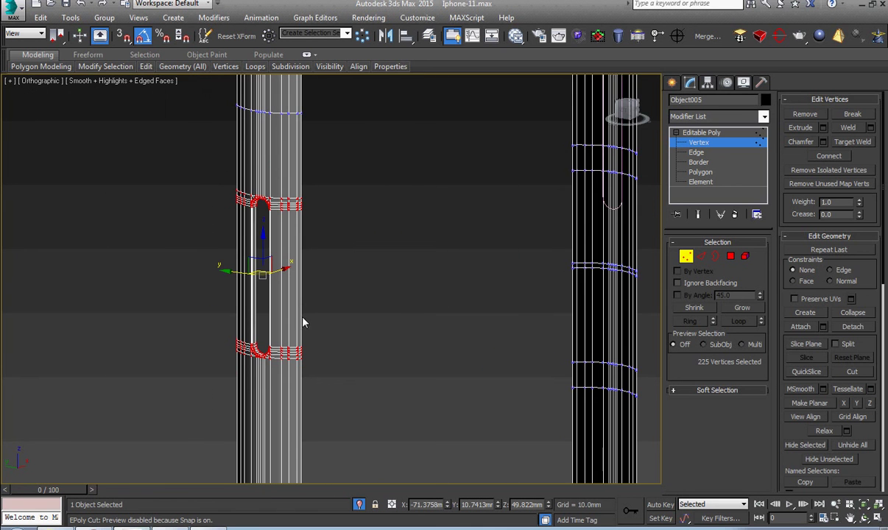
left_click(701, 171)
left_click_drag(396, 427, 216, 182)
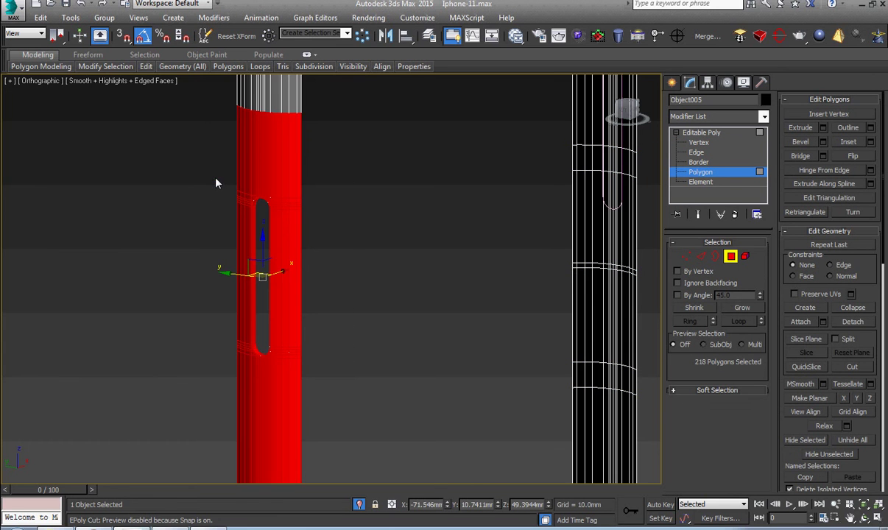
left_click_drag(213, 134, 305, 144)
middle_click_drag(305, 143, 336, 341, "alt")
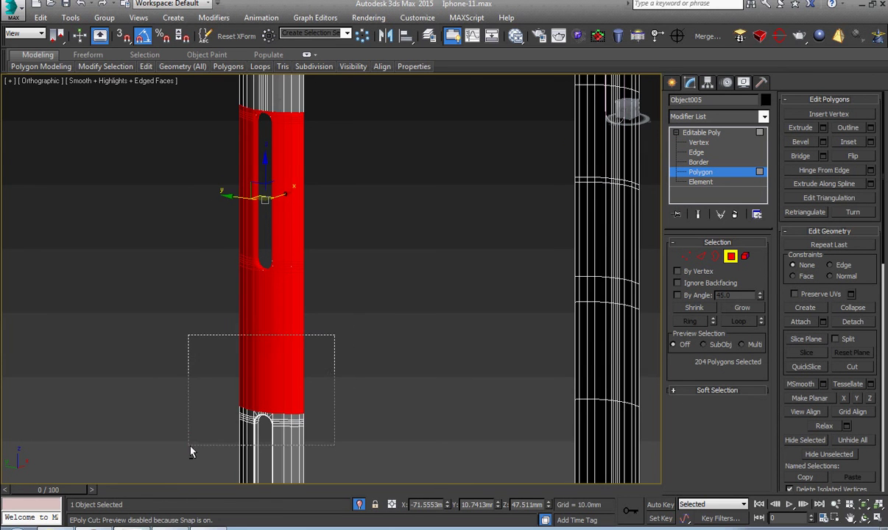
left_click_drag(190, 452, 190, 452, "alt")
mouse_move(190, 452)
middle_mouse_down("alt")
mouse_move(278, 297)
mouse_move(257, 352)
middle_mouse_up("alt")
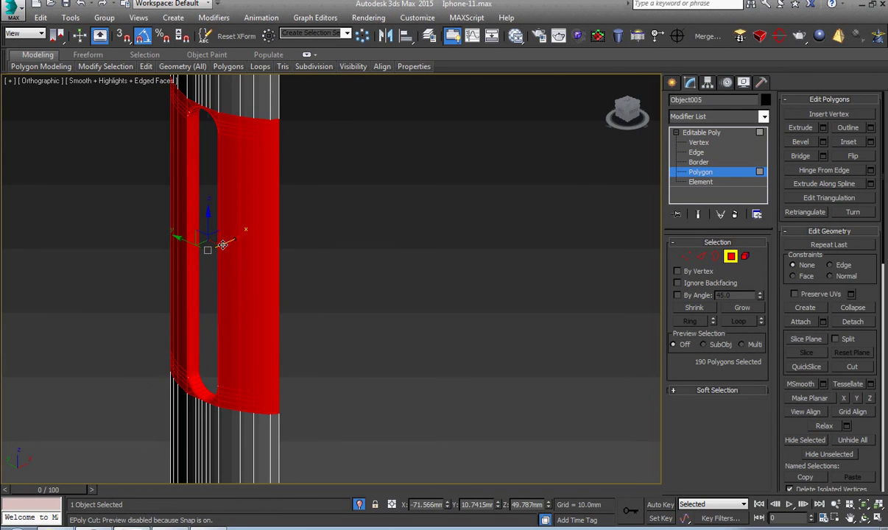
left_click_drag(223, 244, 359, 186, "shift")
Clone the polygons as an element and detach the copied band as new object Object006.
left_click(481, 285)
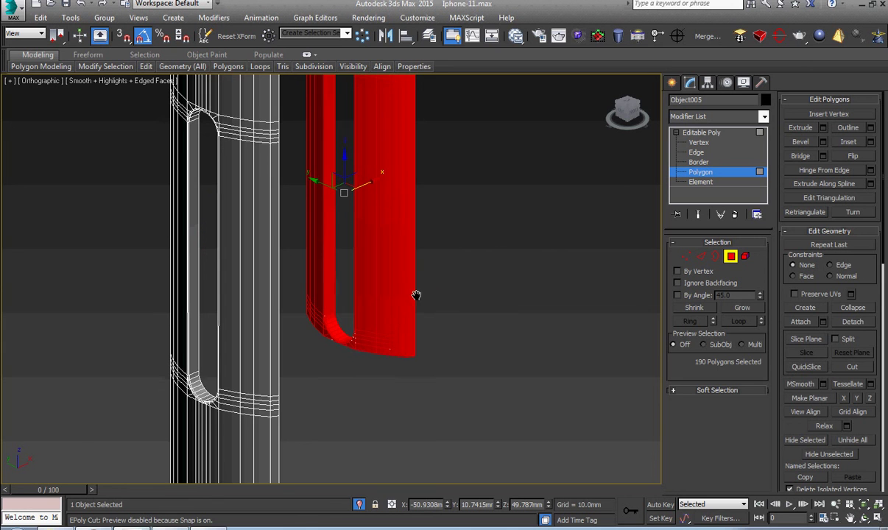
middle_click_drag(416, 293, 420, 319, "alt")
left_click(420, 323)
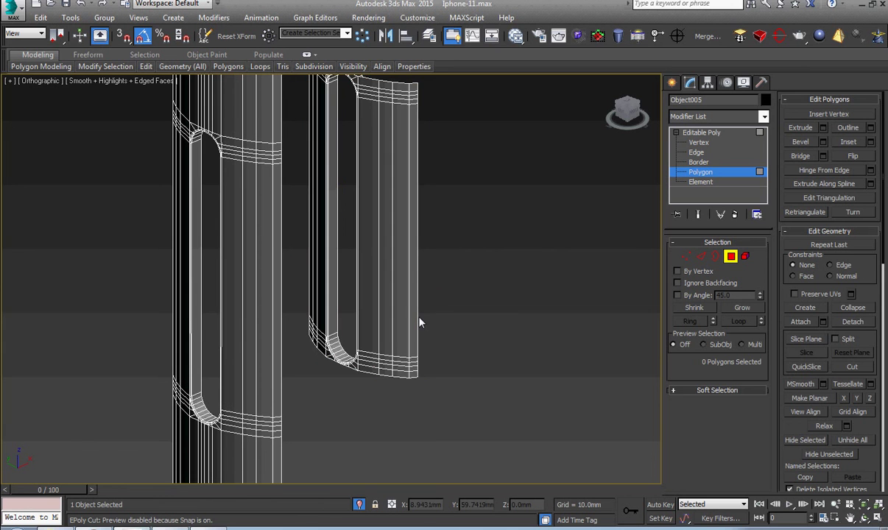
left_click(396, 304)
key("5")
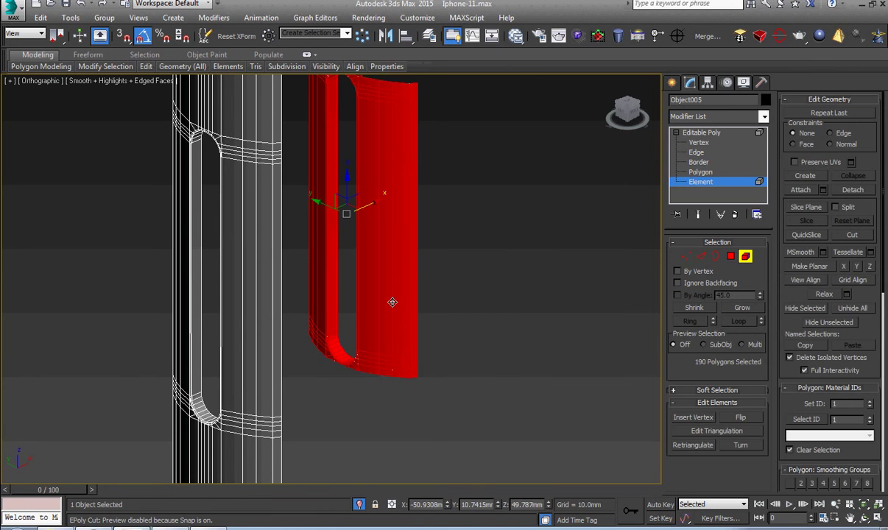
key("3")
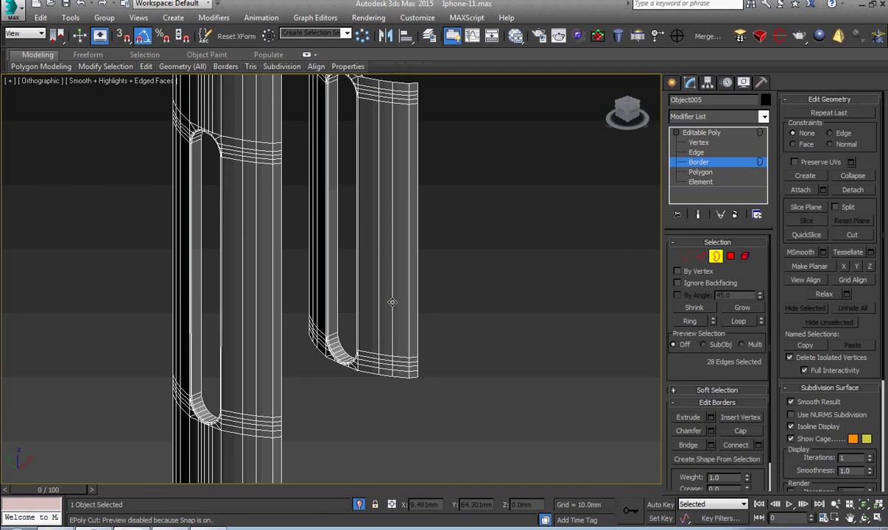
key("5")
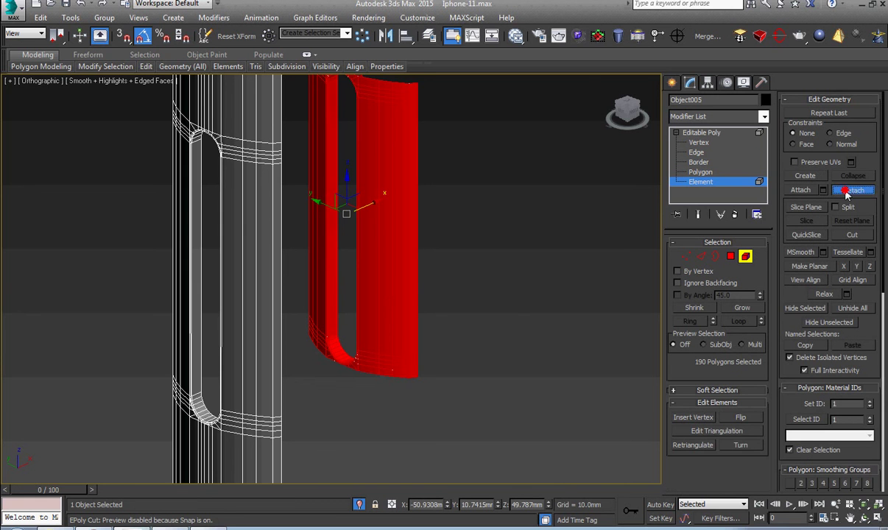
left_click(847, 191)
left_click(477, 281)
left_click(702, 133)
left_click(490, 245)
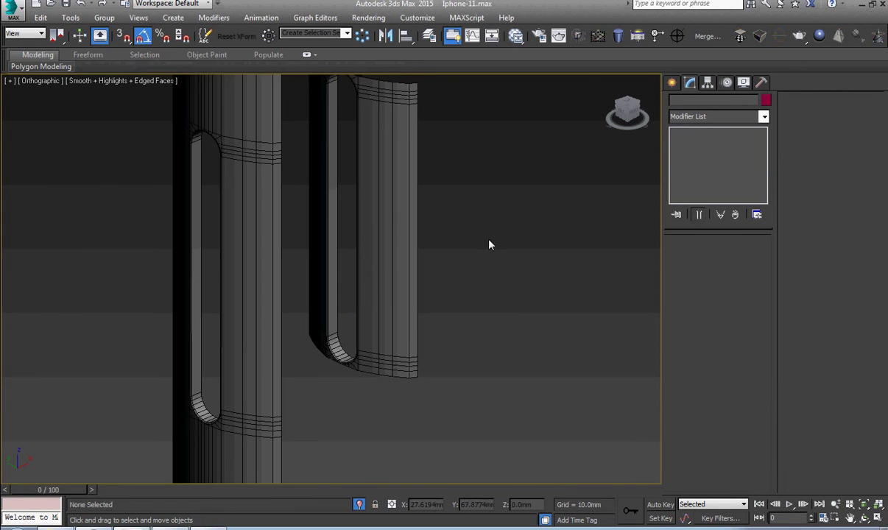
Select Object006 and rotate it 180° in Front view.
left_click(398, 266)
key("f")
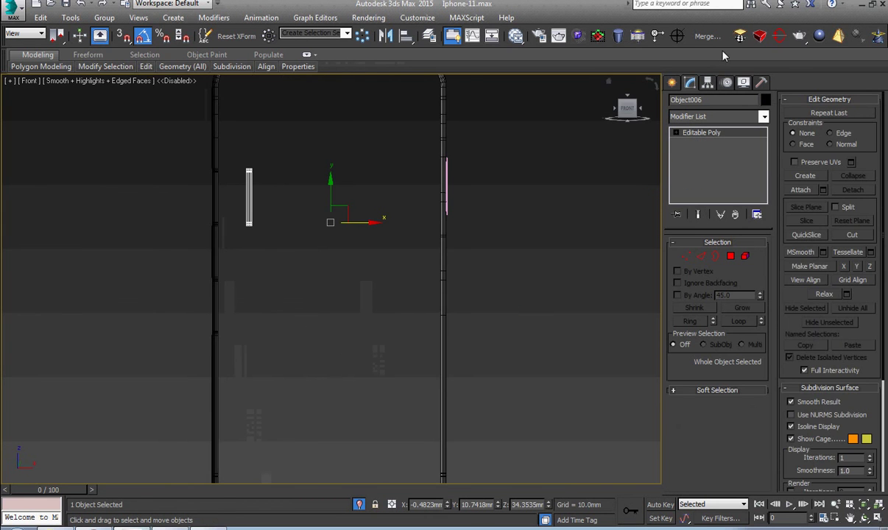
right_click(317, 232)
left_click(330, 245)
key("z")
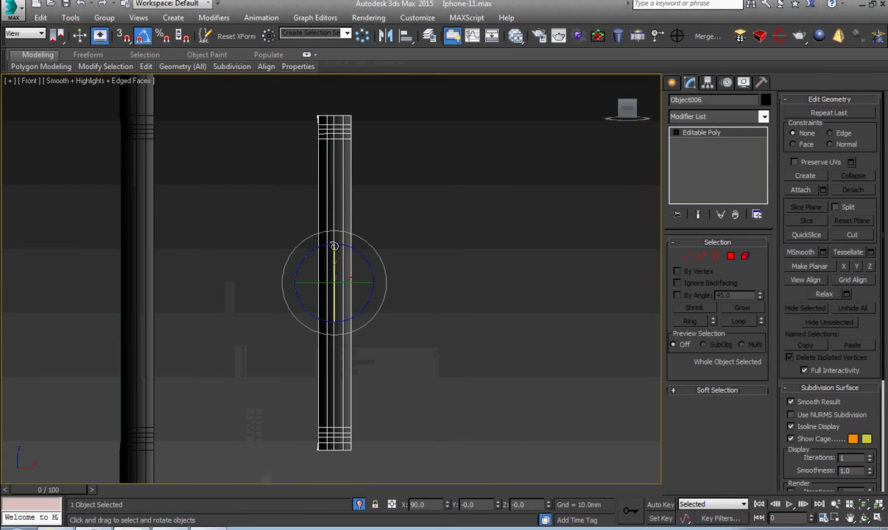
left_click_drag(334, 246, 450, 298)
right_click(447, 297)
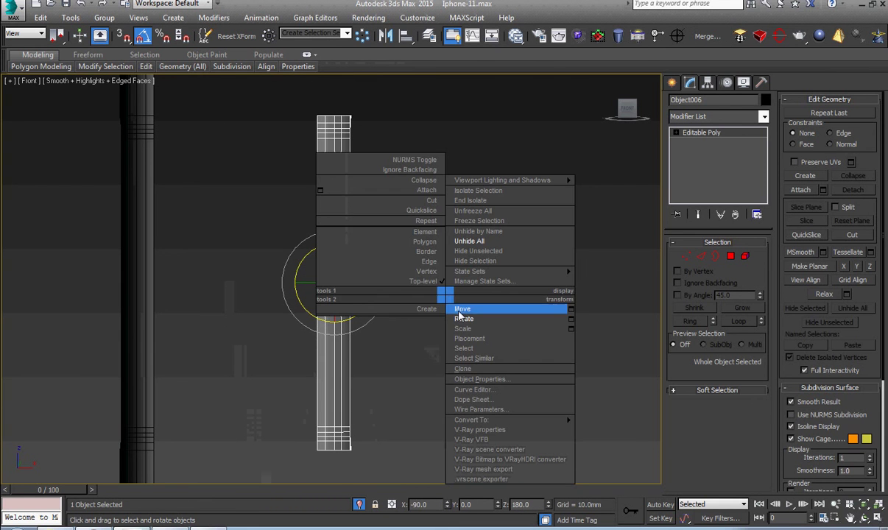
left_click(462, 309)
Move Object006 onto the phone's right edge, lined up with the button cutout.
scroll(339, 193, "up", 3)
scroll(343, 204, "up", 4)
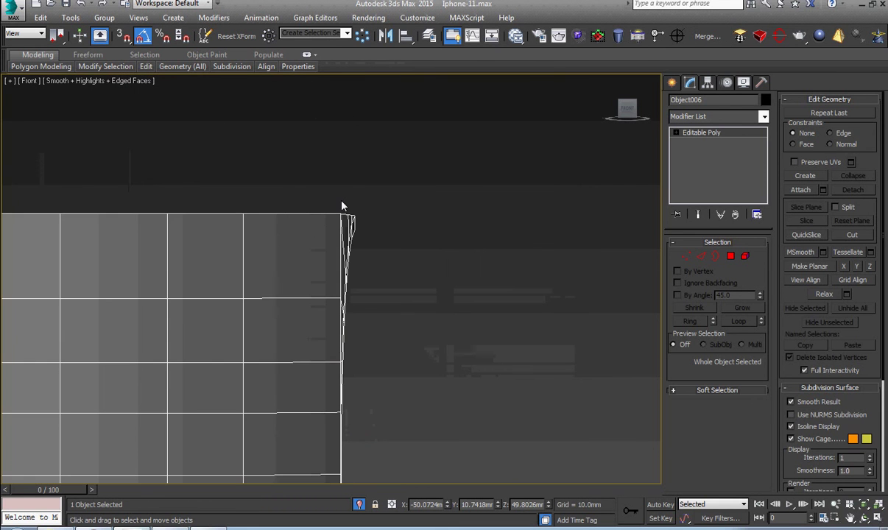
scroll(341, 207, "down", 5)
middle_click_drag(383, 247, 277, 252)
left_click_drag(278, 252, 457, 243)
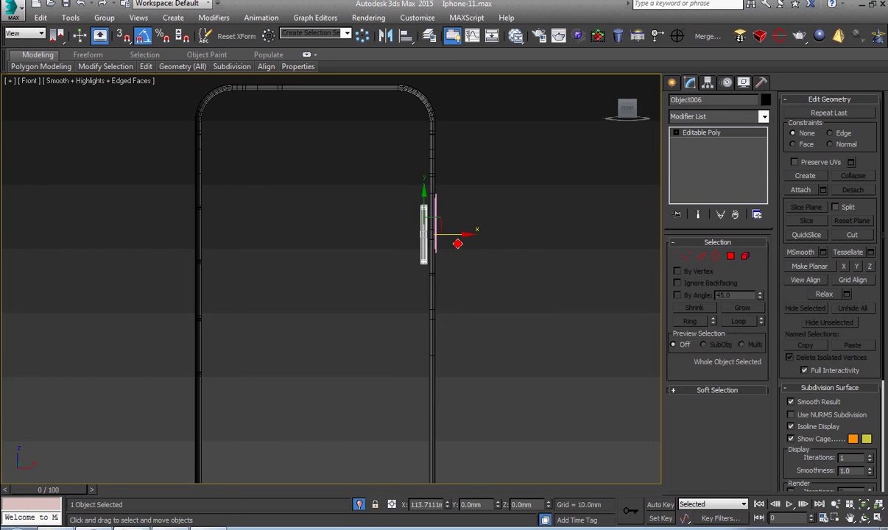
scroll(451, 234, "up", 5)
mouse_move(370, 278)
left_mouse_down()
mouse_move(398, 288)
mouse_move(378, 275)
mouse_move(369, 295)
left_mouse_up()
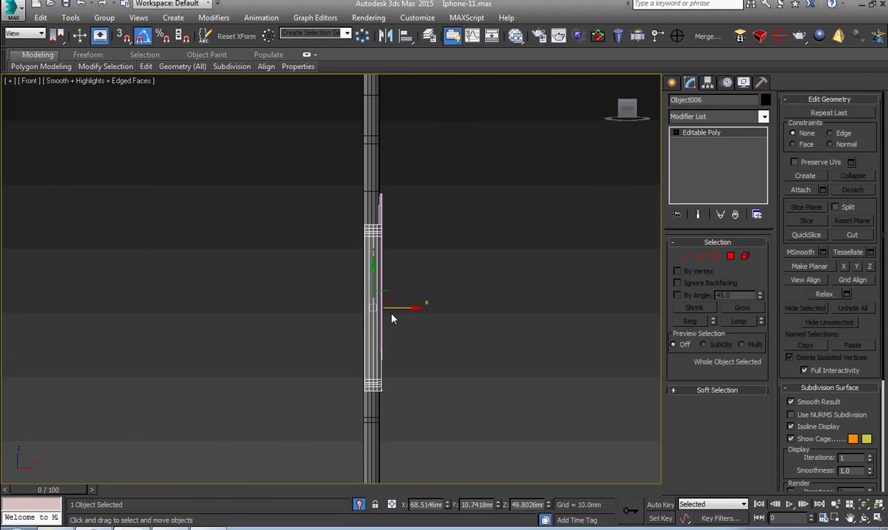
right_click(388, 273)
left_click(424, 260)
mouse_move(385, 282)
middle_mouse_down()
mouse_move(378, 313)
mouse_move(384, 195)
mouse_move(382, 267)
middle_mouse_up()
scroll(387, 171, "up", 5)
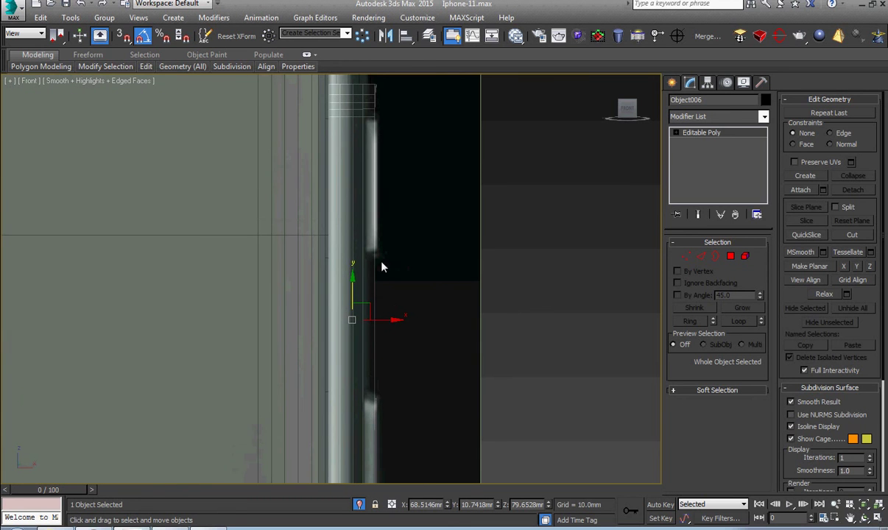
left_click_drag(354, 290, 360, 261)
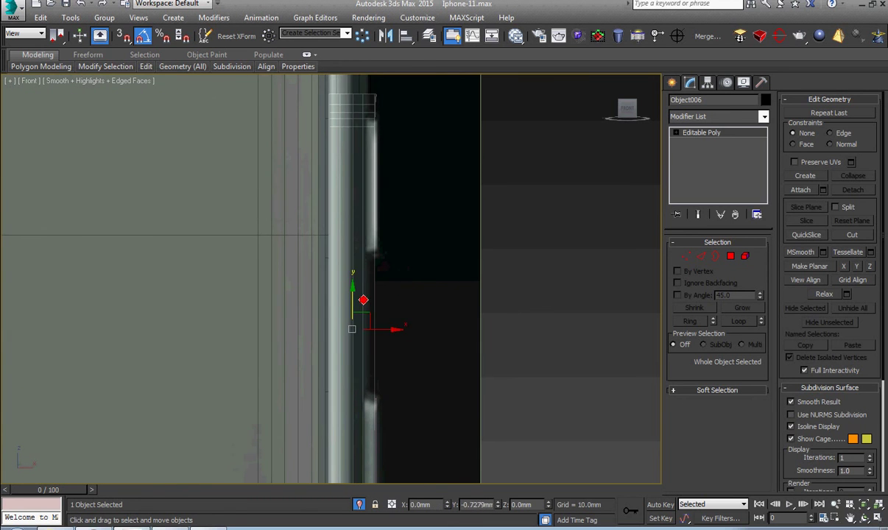
mouse_move(367, 141)
middle_mouse_down()
mouse_move(366, 270)
mouse_move(396, 303)
middle_mouse_up()
scroll(375, 178, "up", 4)
scroll(367, 274, "down", 5)
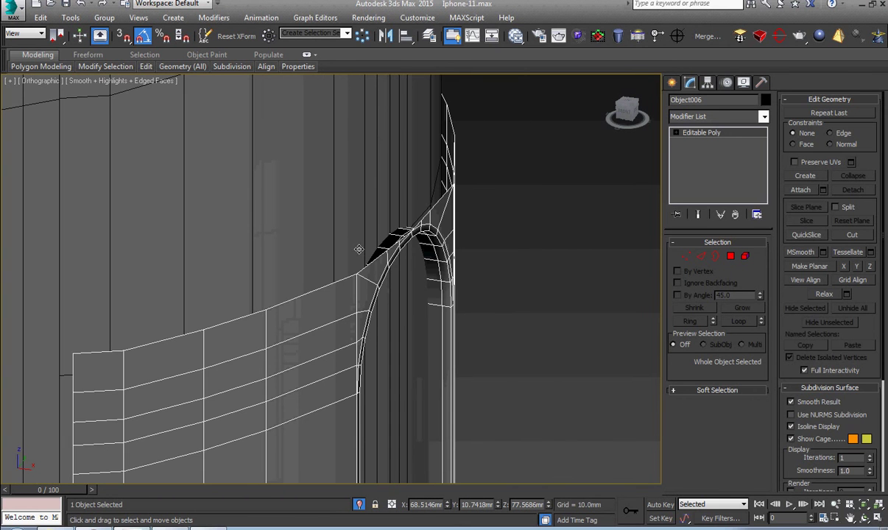
Orbit onto the side button cutout and select the phone frame around it.
left_click(490, 278)
left_click(363, 254)
left_click(373, 212, "ctrl")
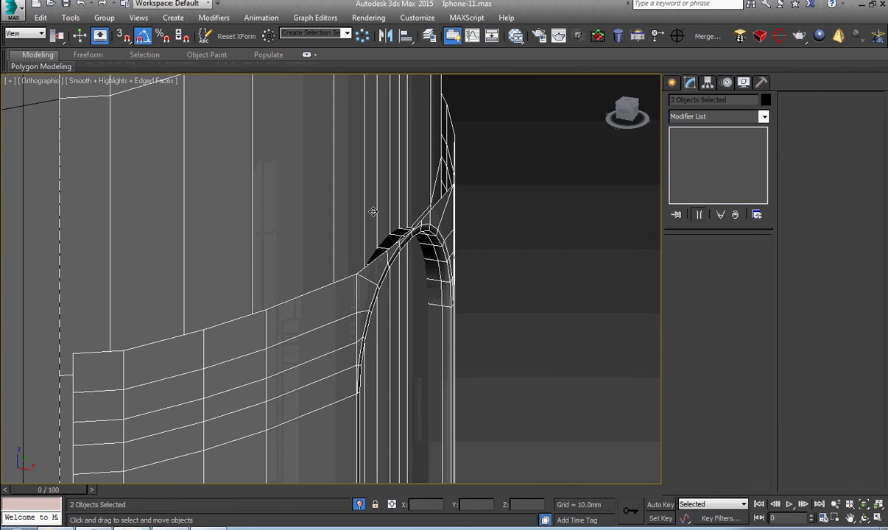
scroll(373, 213, "down", 2)
scroll(375, 212, "down", 6)
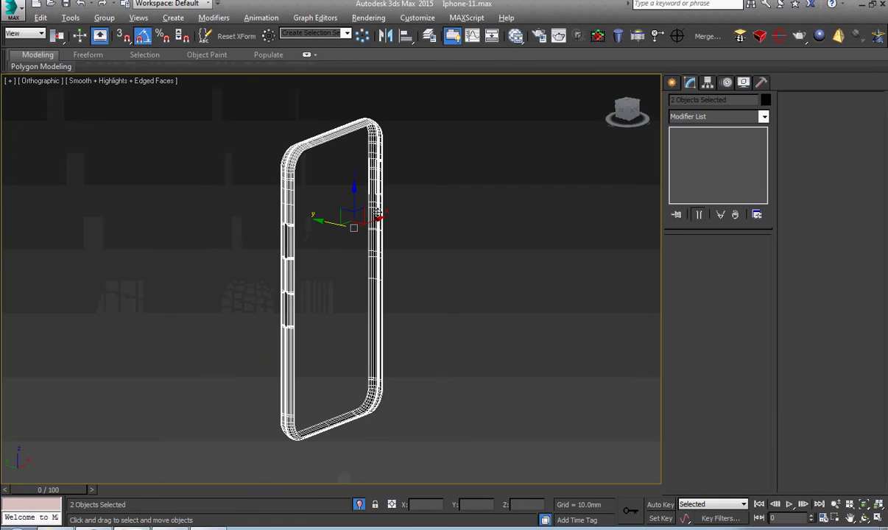
left_click(452, 240)
scroll(349, 199, "up", 5)
left_click(348, 198)
middle_click_drag(387, 219, 393, 254, "alt")
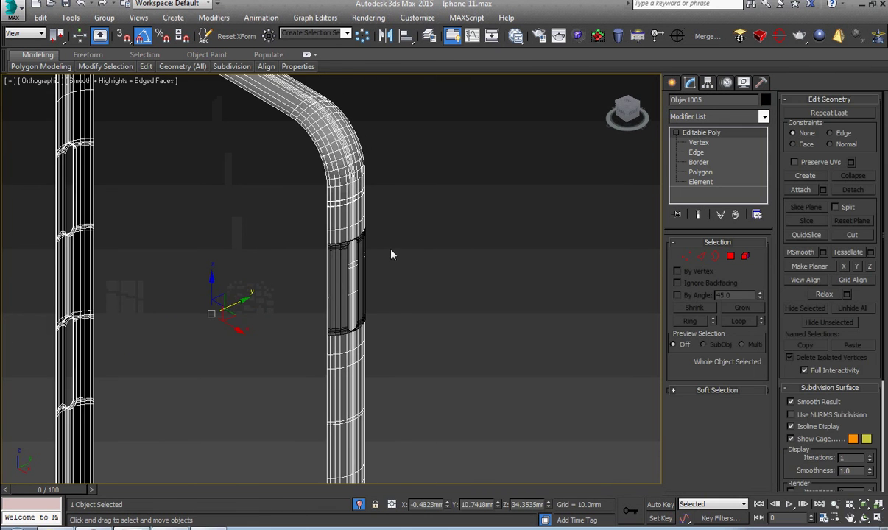
left_click(393, 253)
scroll(349, 252, "up", 3)
left_click(329, 236)
left_click(330, 235)
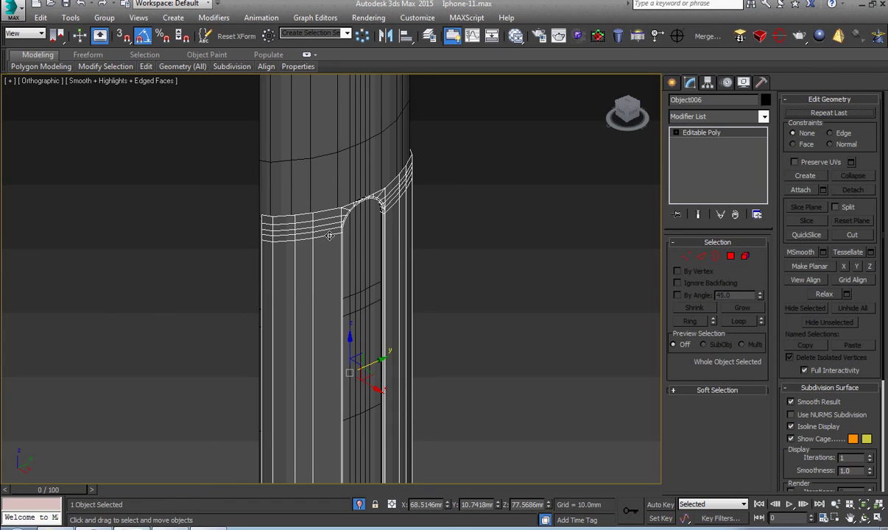
In Top view, slide Object006 slightly inward along X to seat it in the cutout.
key("t")
scroll(329, 235, "up", 8)
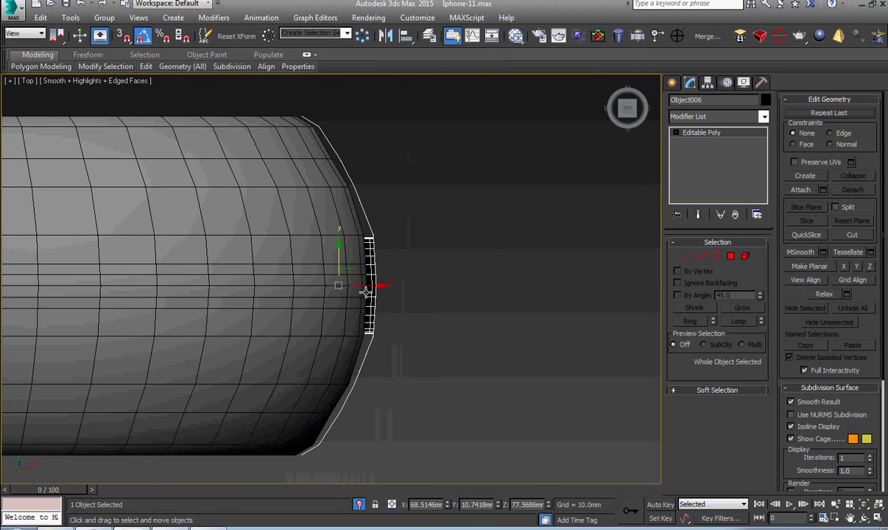
scroll(358, 285, "up", 1)
scroll(358, 285, "up", 2)
left_click_drag(291, 289, 229, 298)
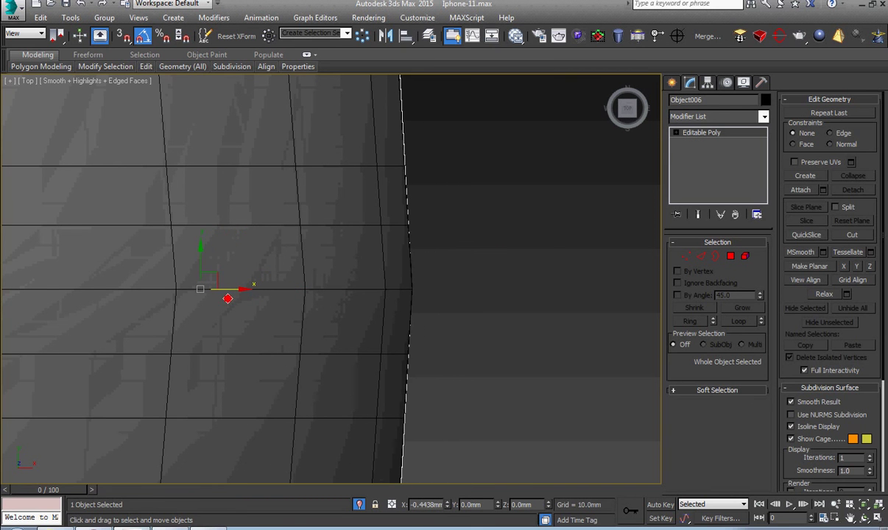
scroll(228, 298, "down", 3)
scroll(228, 298, "down", 4)
scroll(243, 310, "down", 3)
Orbit around the oval button, select frame Object005 and enter Edge sub-object level.
middle_click_drag(267, 341, 232, 256, "alt")
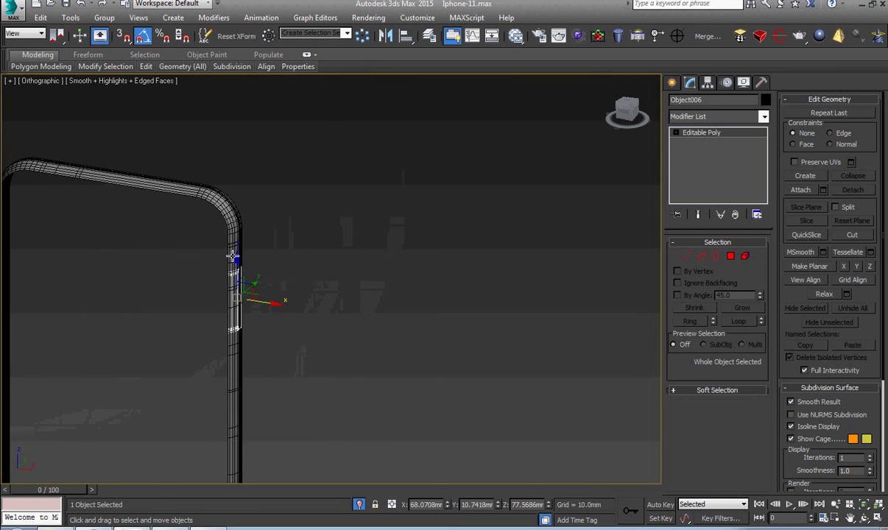
scroll(232, 256, "up", 5)
scroll(248, 235, "up", 3)
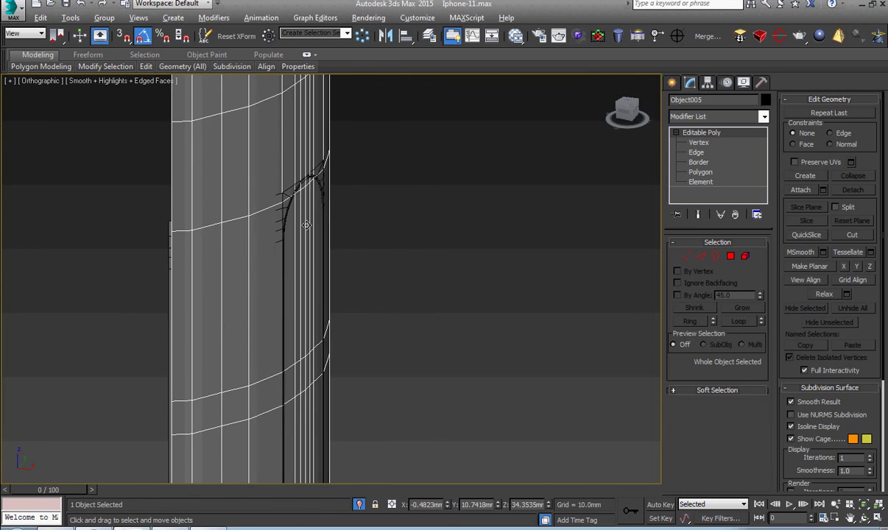
mouse_move(251, 196)
middle_mouse_down("alt")
mouse_move(229, 324)
mouse_move(266, 305)
middle_mouse_up("alt")
scroll(244, 320, "down", 3)
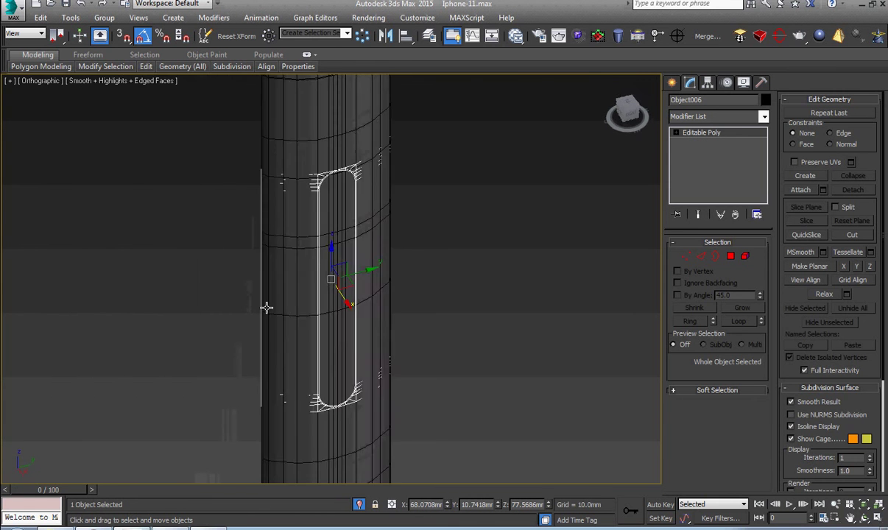
scroll(319, 199, "up", 5)
scroll(302, 222, "up", 1)
scroll(304, 223, "down", 3)
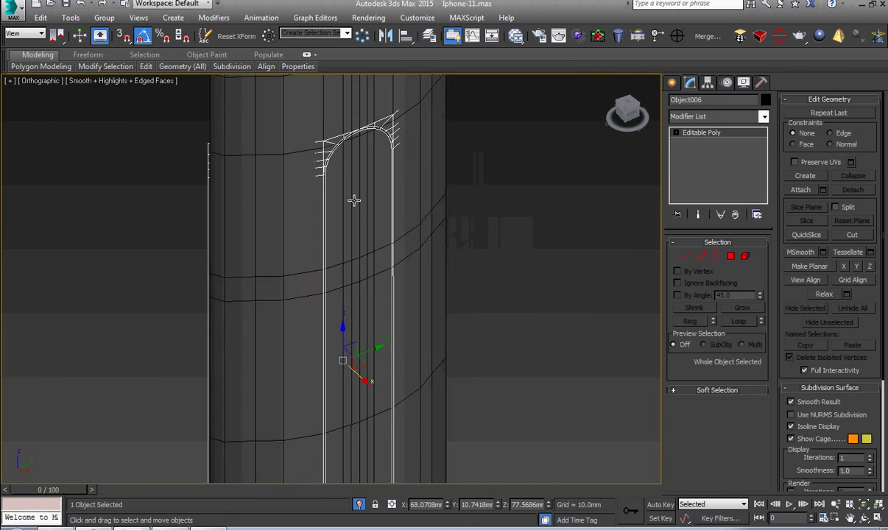
left_click(335, 189)
middle_click_drag(335, 189, 361, 272, "alt")
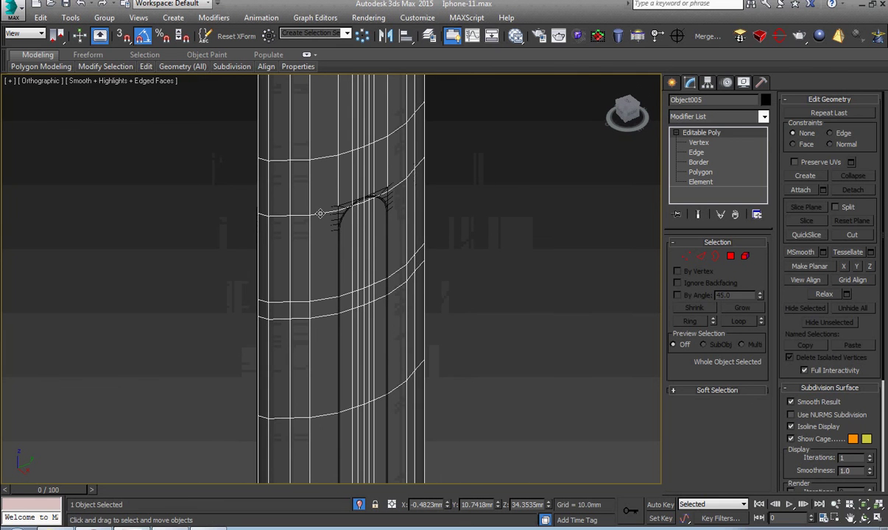
key("2")
scroll(328, 208, "up", 5)
scroll(347, 278, "up", 1)
In Right view at Vertex level, delete the two extra vertex rows below the arch.
scroll(347, 282, "up", 2)
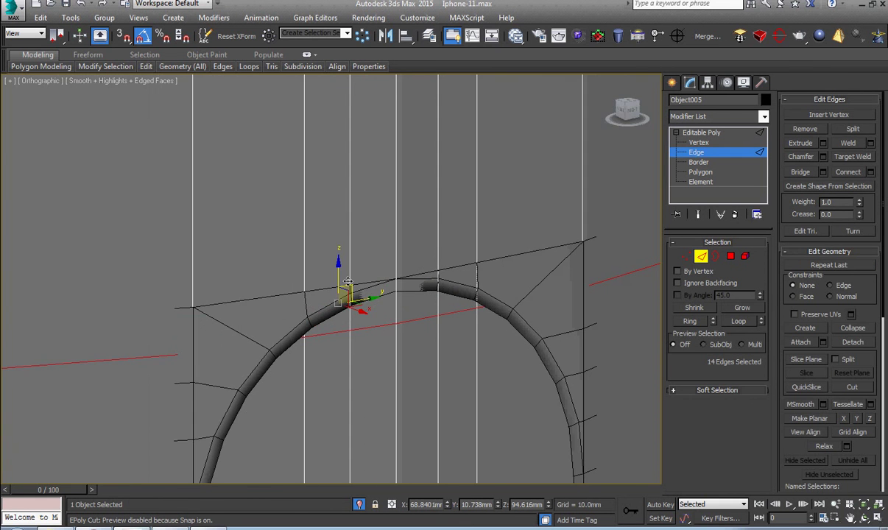
mouse_move(348, 282)
middle_mouse_down("alt")
mouse_move(339, 265)
mouse_move(356, 256)
middle_mouse_up("alt")
scroll(337, 263, "up", 3)
key("f")
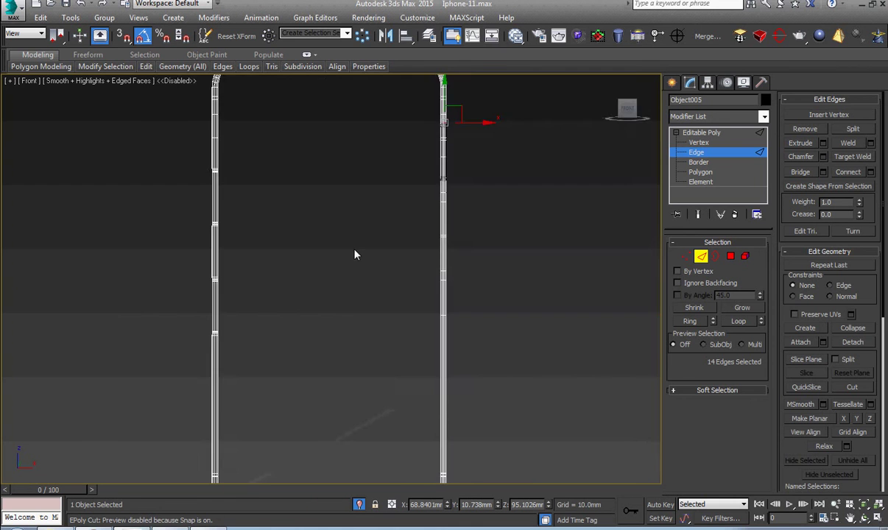
key("v")
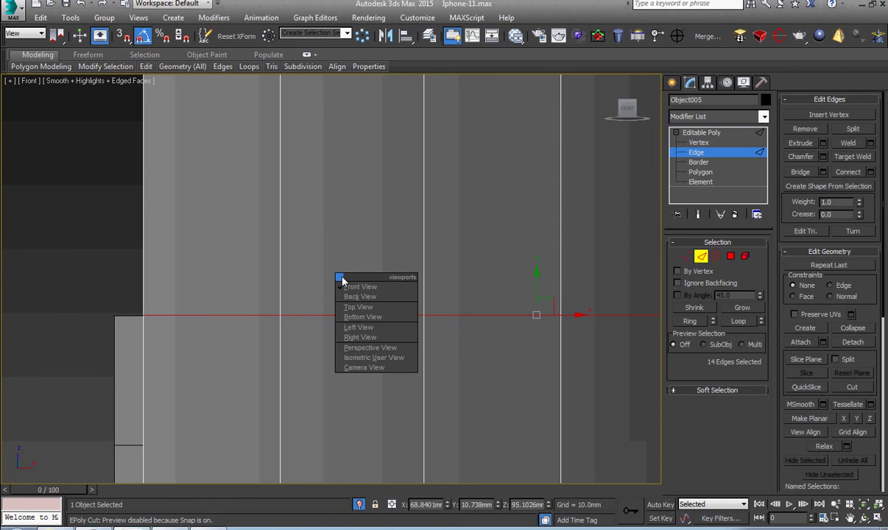
left_click(374, 342)
scroll(356, 307, "up", 3)
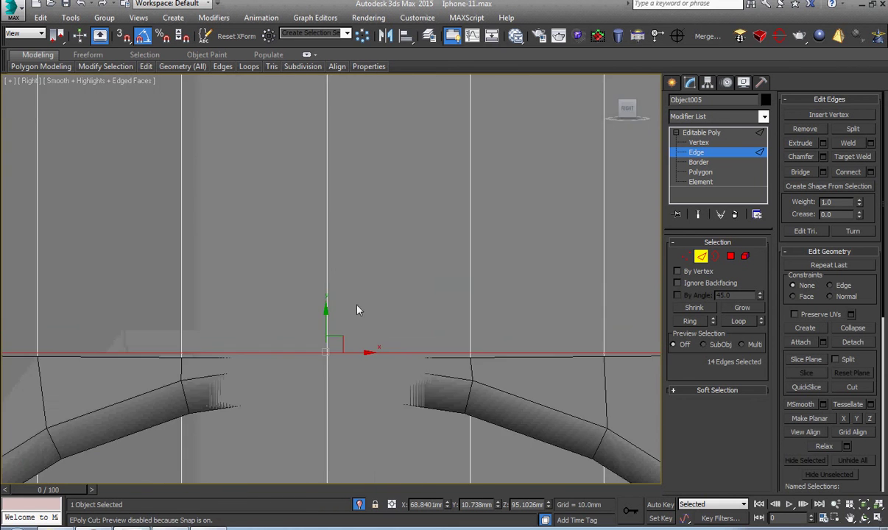
scroll(307, 297, "up", 3)
scroll(302, 289, "up", 2)
scroll(301, 290, "down", 2)
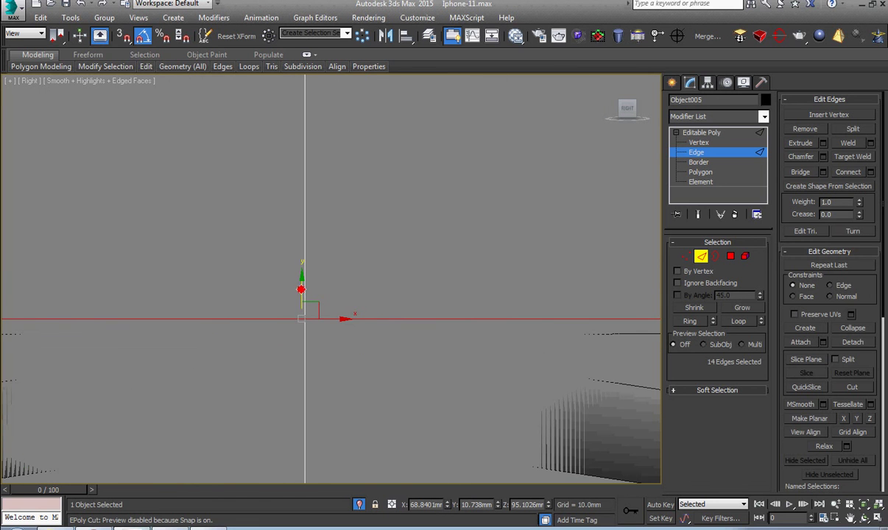
scroll(302, 295, "down", 2)
scroll(310, 335, "down", 2)
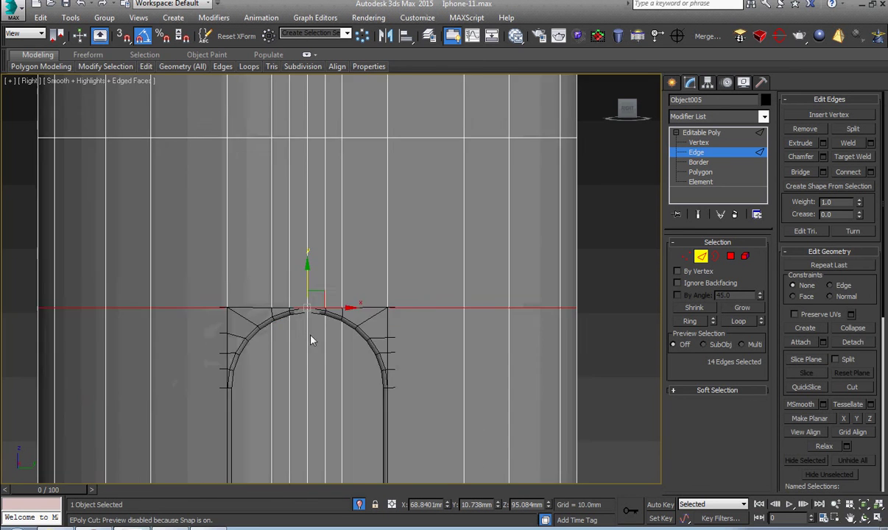
scroll(310, 339, "down", 3)
scroll(385, 302, "down", 2)
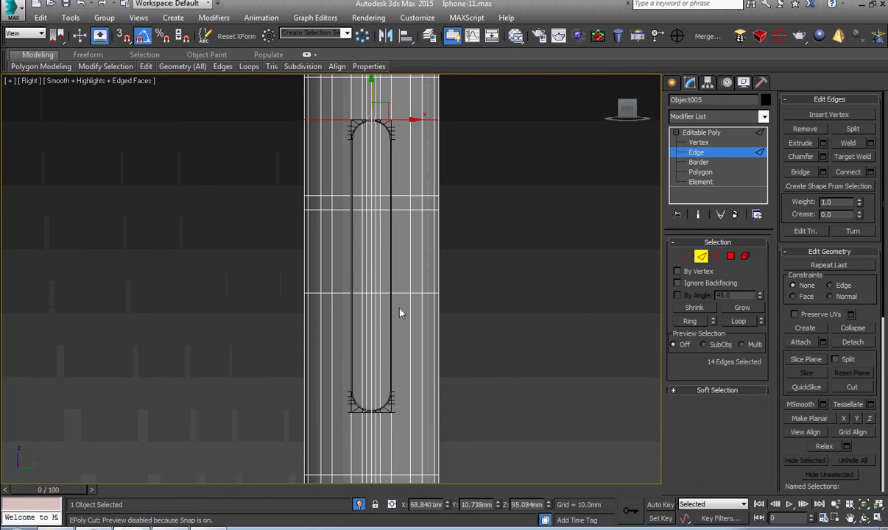
scroll(354, 186, "up", 2)
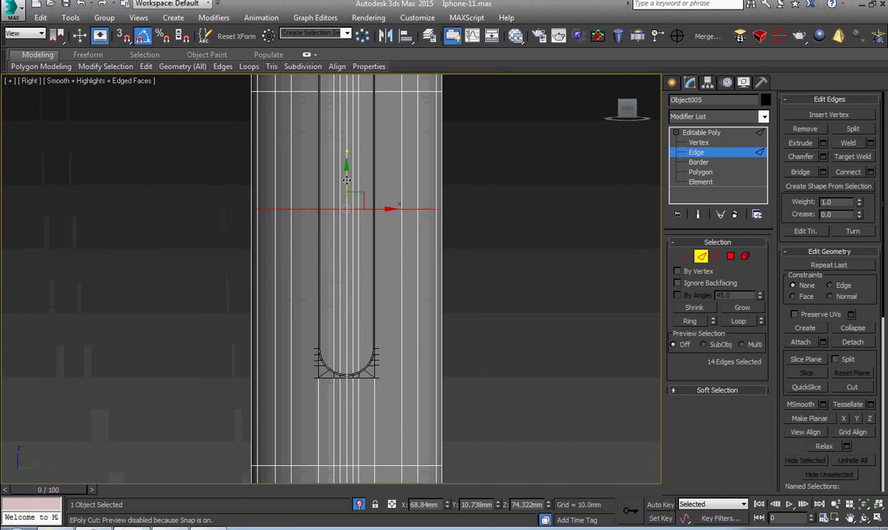
scroll(367, 341, "up", 3)
scroll(322, 349, "up", 3)
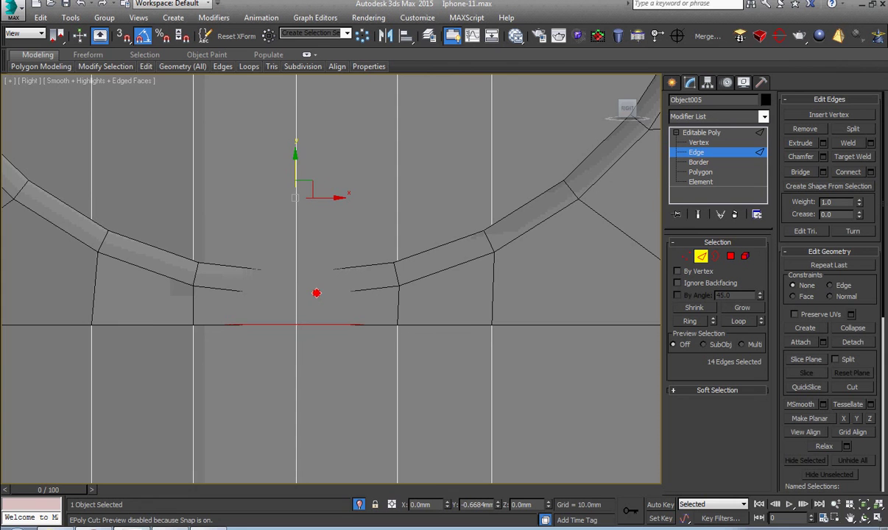
scroll(317, 292, "down", 3)
scroll(346, 258, "down", 3)
scroll(361, 278, "down", 2)
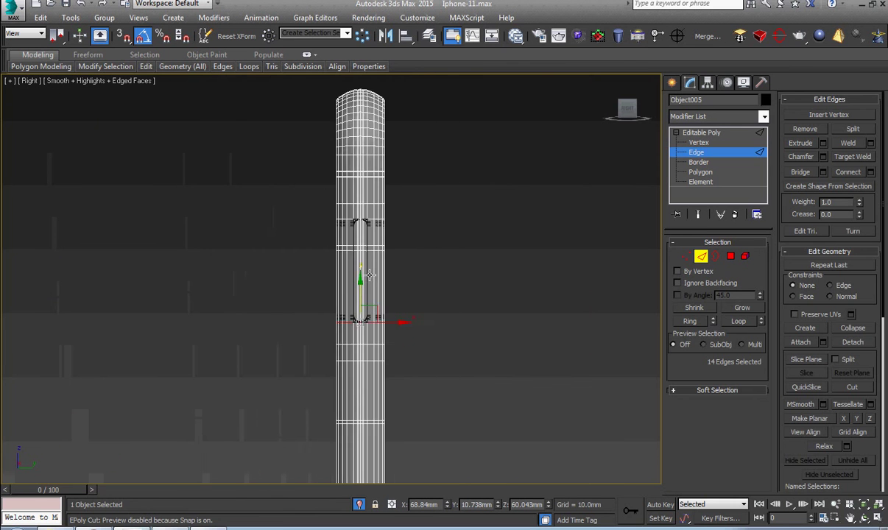
scroll(441, 222, "up", 2)
middle_click_drag(441, 223, 448, 287)
key("1")
left_click_drag(422, 322, 188, 235)
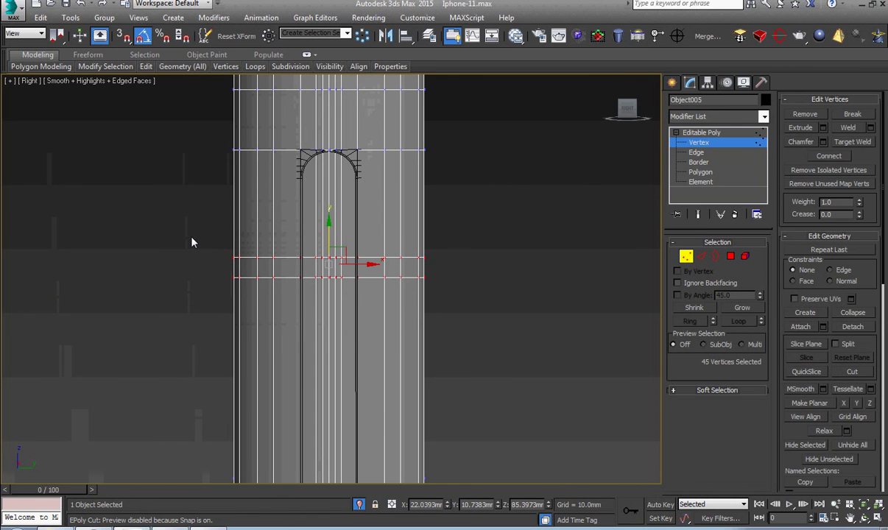
key("BackSpace")
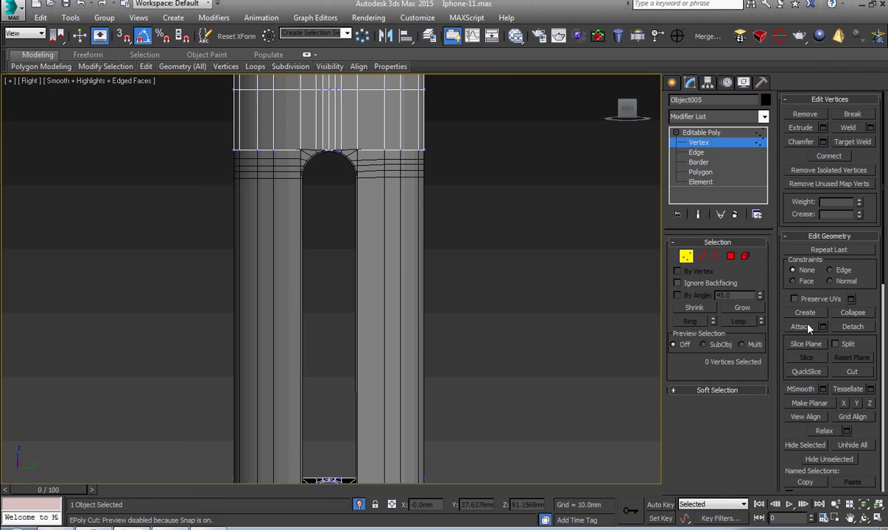
Weld the arch vertices together using the quad-menu Weld caddy with an adjusted distance.
left_click(761, 305)
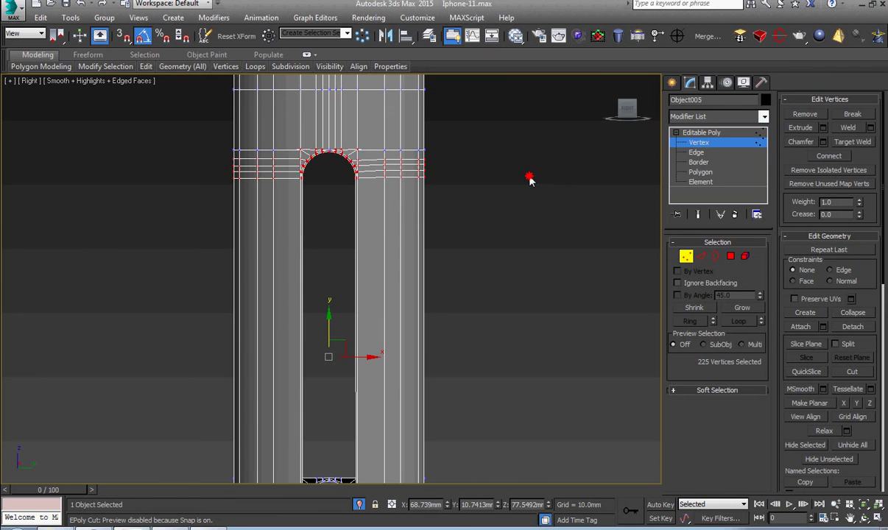
left_click_drag(654, 218, 199, 125)
scroll(396, 179, "up", 4)
scroll(396, 178, "up", 3)
right_click(455, 169)
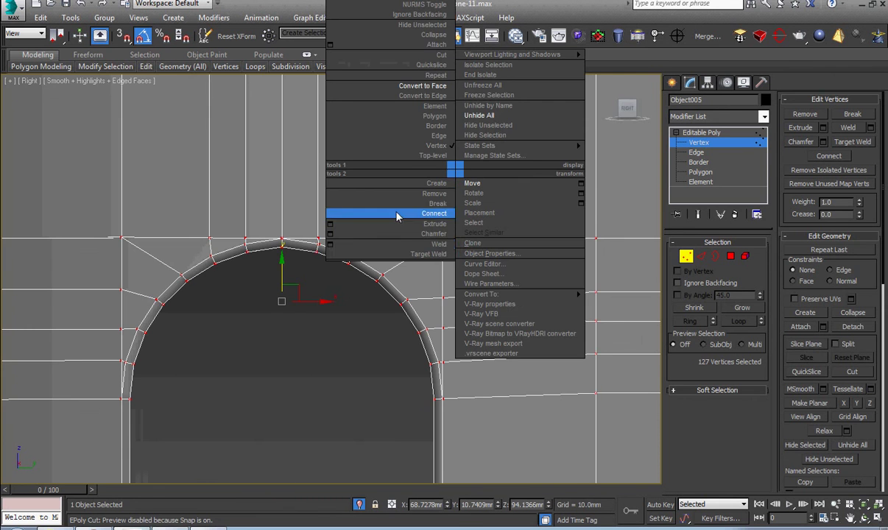
left_click(331, 244)
left_click_drag(340, 286, 345, 288)
left_click(338, 329)
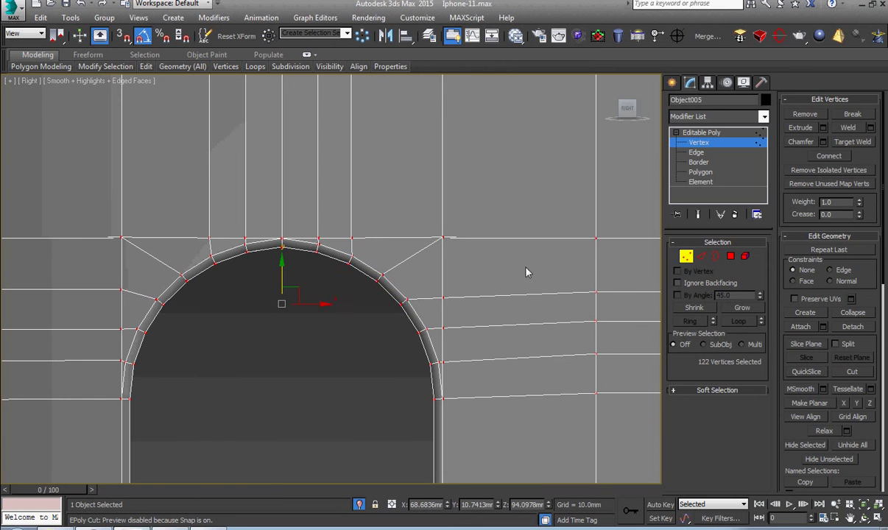
scroll(496, 251, "up", 3)
scroll(461, 194, "down", 3)
Join the two vertices at the arch corner and fix other stray corner vertices.
left_click(457, 240)
middle_click_drag(458, 246, 468, 245, "alt")
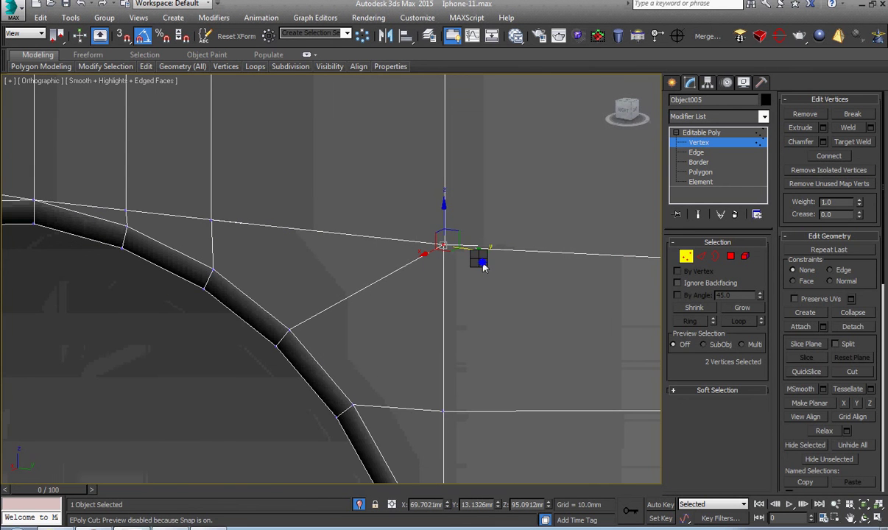
right_click(478, 258)
left_click(456, 131)
middle_click_drag(456, 131, 373, 226)
scroll(374, 225, "up", 2)
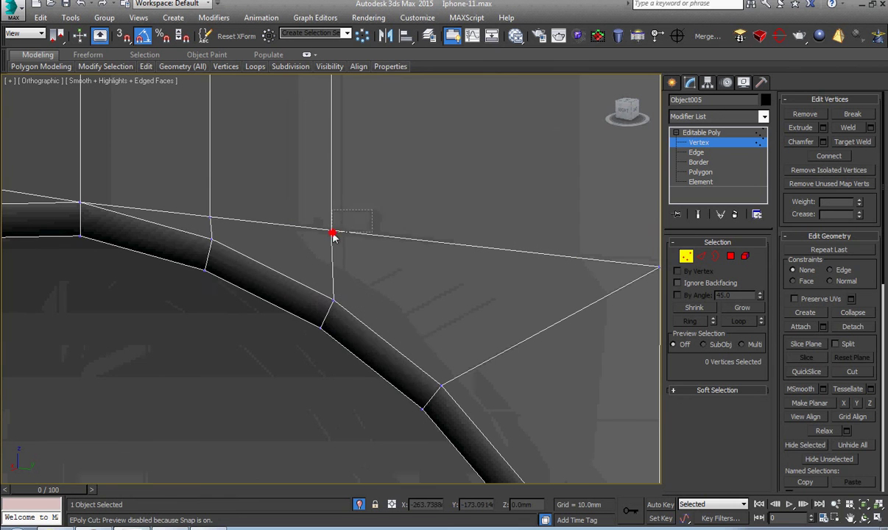
right_click(238, 297)
left_click(221, 112)
scroll(307, 234, "down", 2)
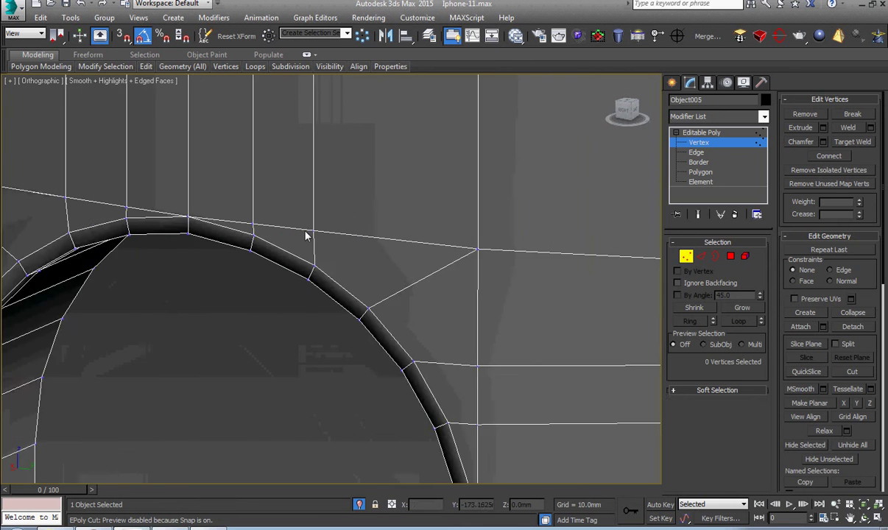
scroll(377, 347, "down", 3)
middle_click_drag(376, 347, 436, 274)
Collapse the paired corner vertices beside the cutout into single points.
scroll(423, 359, "up", 5)
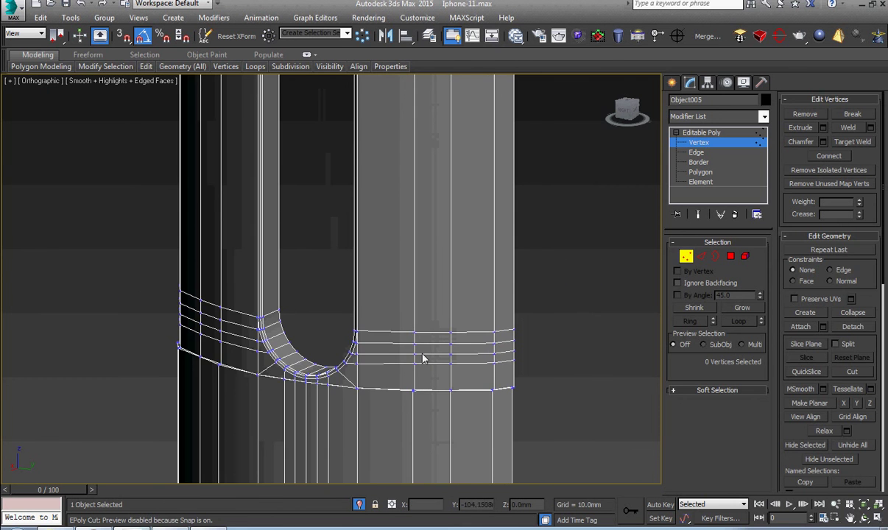
scroll(500, 405, "up", 1)
scroll(448, 393, "up", 4)
scroll(448, 384, "up", 1)
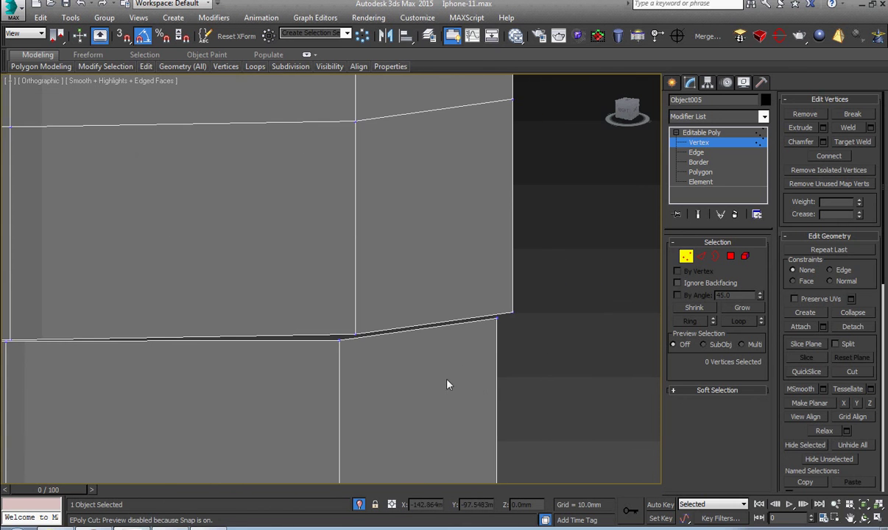
left_click_drag(447, 372, 447, 368)
right_click(446, 369)
left_click(420, 233)
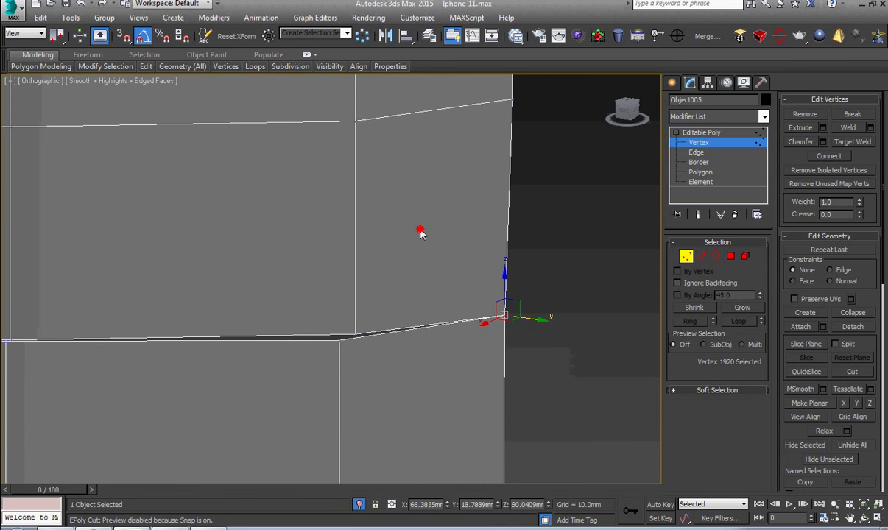
right_click(327, 395)
left_click(299, 232)
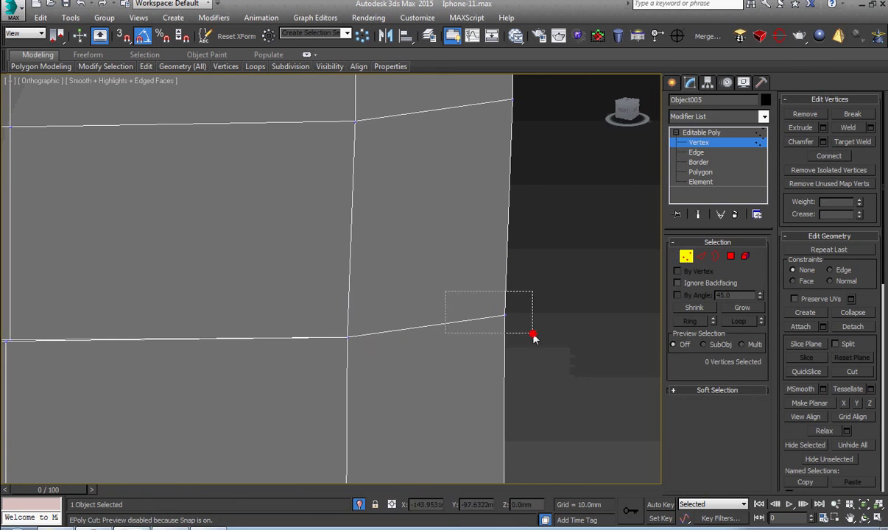
left_click_drag(535, 338, 534, 336)
scroll(396, 367, "down", 4)
Shift an edge vertex into line along X and target-weld the lower vertex into the one above.
middle_click_drag(375, 365, 399, 365, "alt")
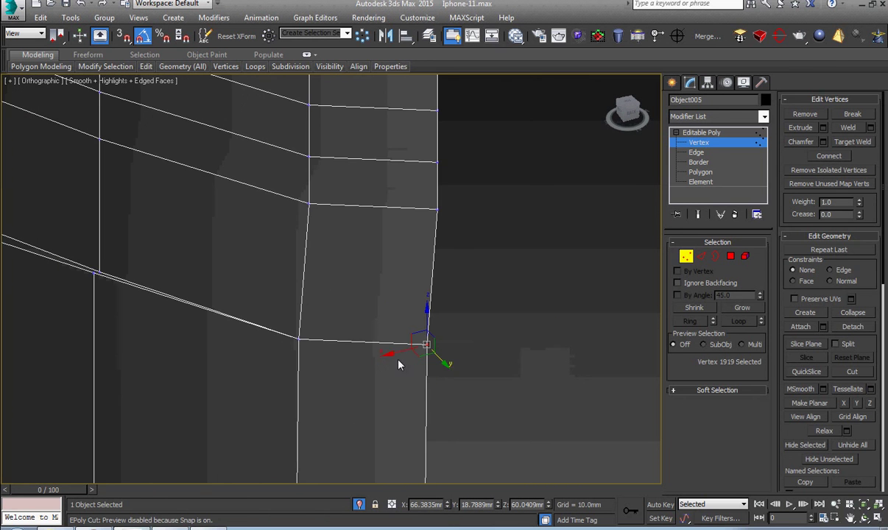
left_click_drag(389, 354, 404, 353)
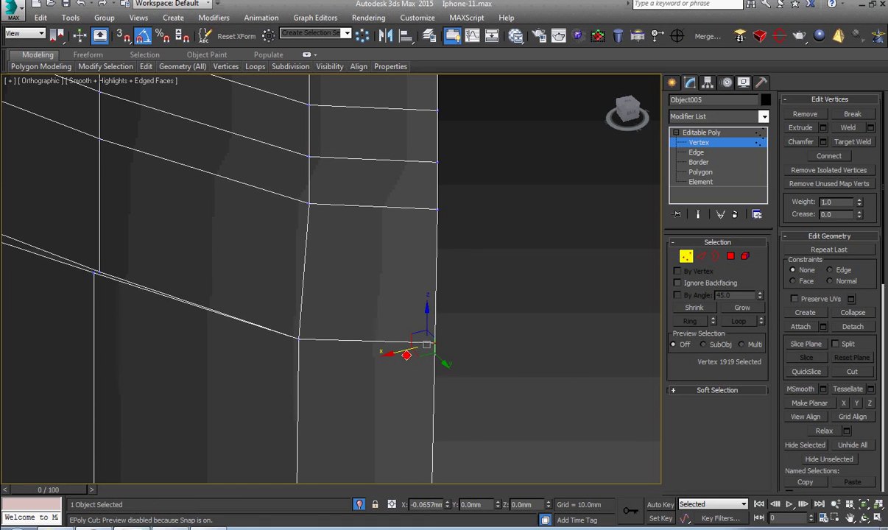
left_click_drag(277, 348, 274, 349)
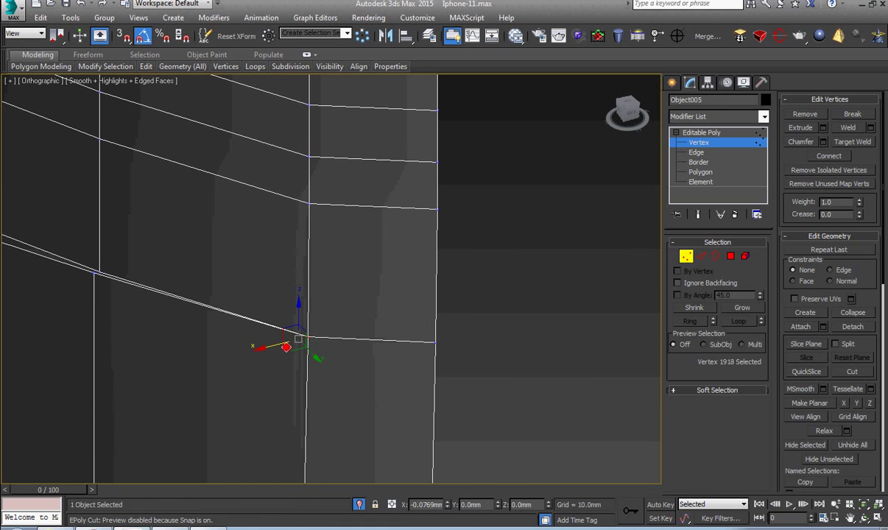
scroll(277, 354, "down", 3)
scroll(343, 380, "up", 1)
scroll(344, 380, "up", 2)
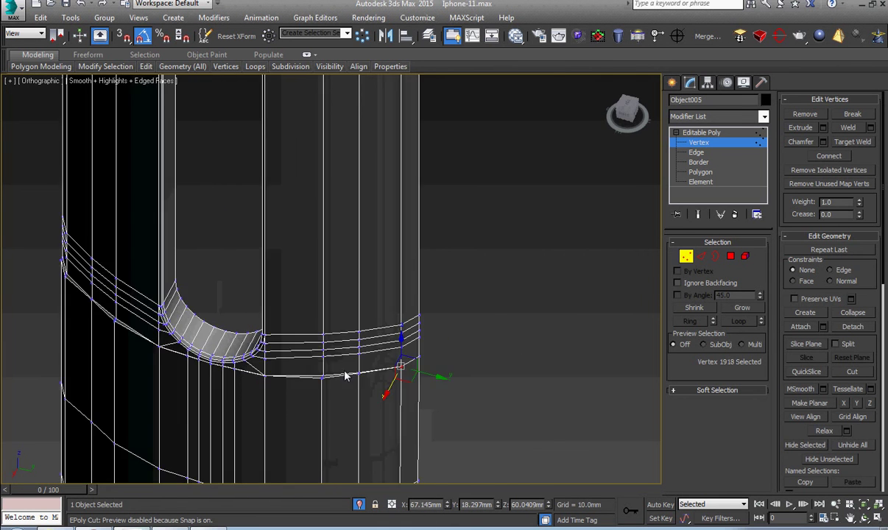
scroll(353, 393, "up", 2)
scroll(388, 381, "up", 2)
right_click(430, 338)
left_click(403, 418)
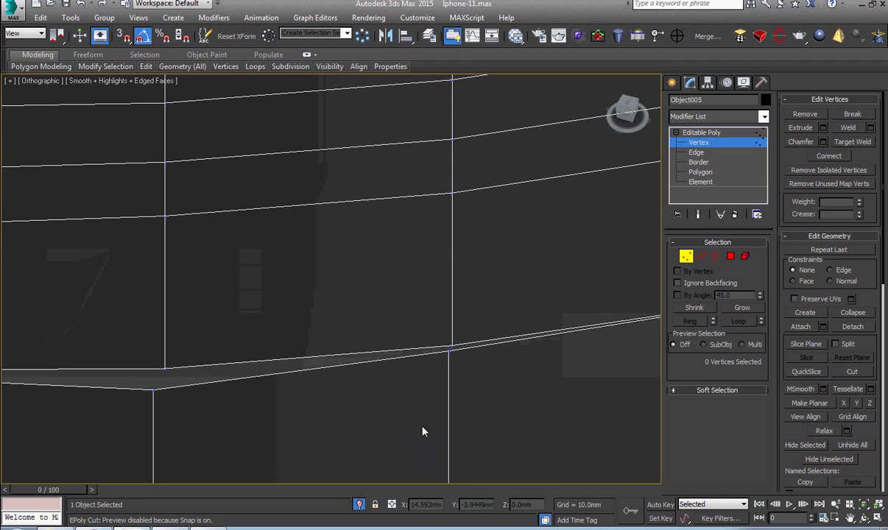
left_click(452, 345)
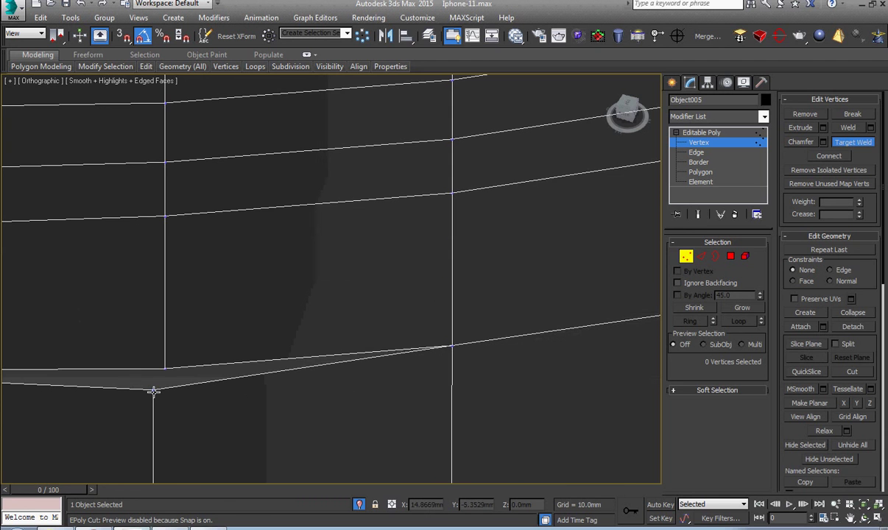
left_click(166, 368)
Collapse the remaining stray corner vertices beneath the button arch into single points.
scroll(175, 388, "down", 3)
middle_click_drag(174, 388, 293, 337)
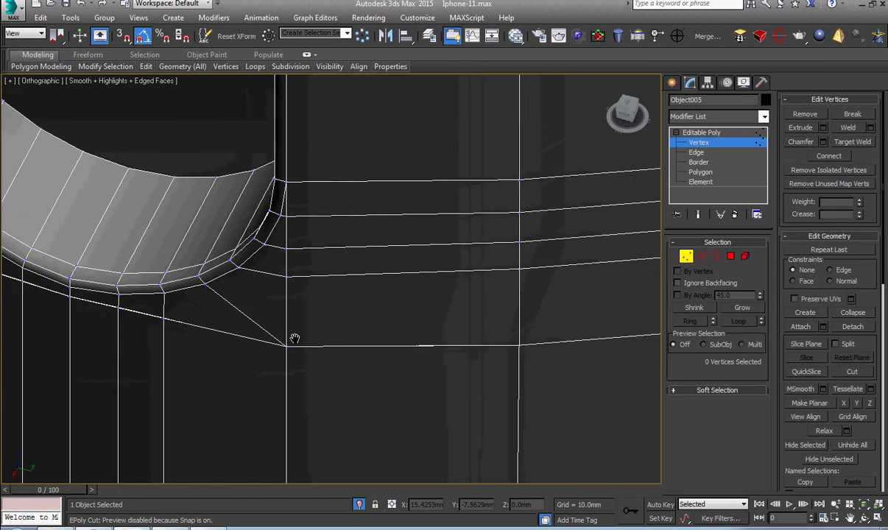
scroll(299, 349, "up", 2)
right_click(293, 335)
left_click(327, 325)
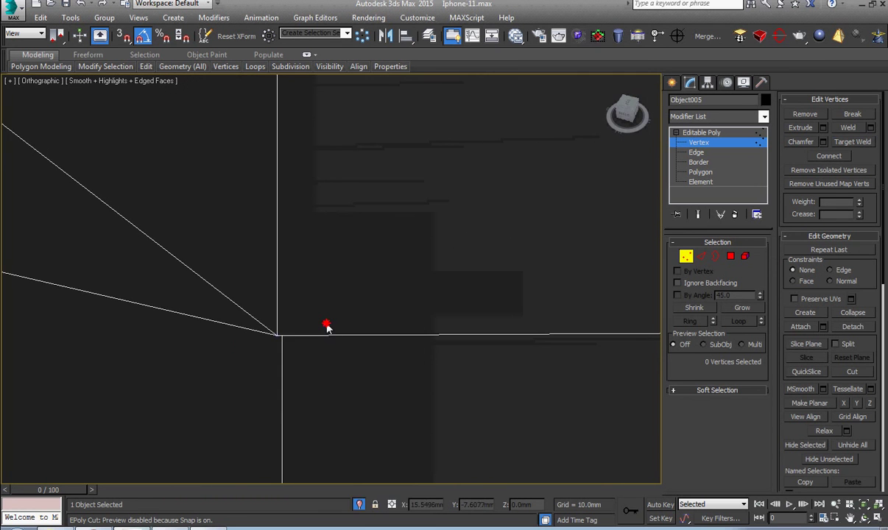
right_click(250, 337)
left_click(222, 203)
scroll(250, 307, "up", 3)
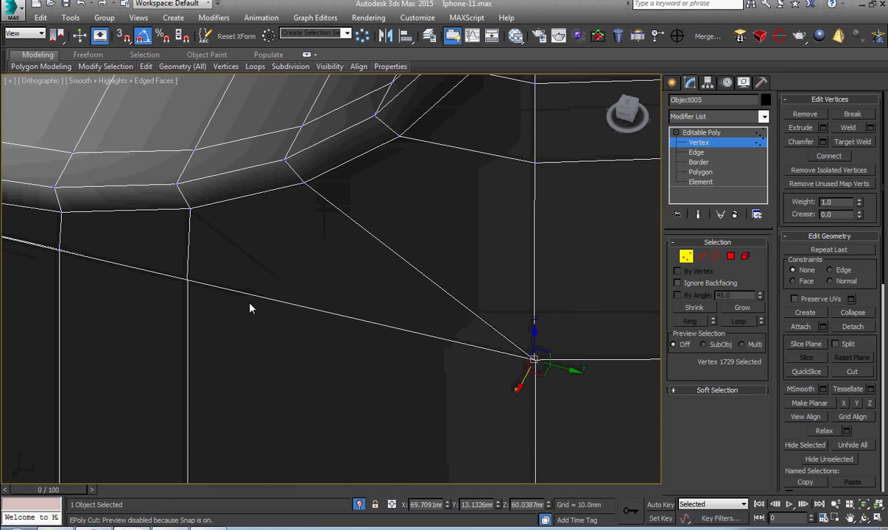
scroll(379, 295, "up", 2)
right_click(304, 317)
left_click(264, 191)
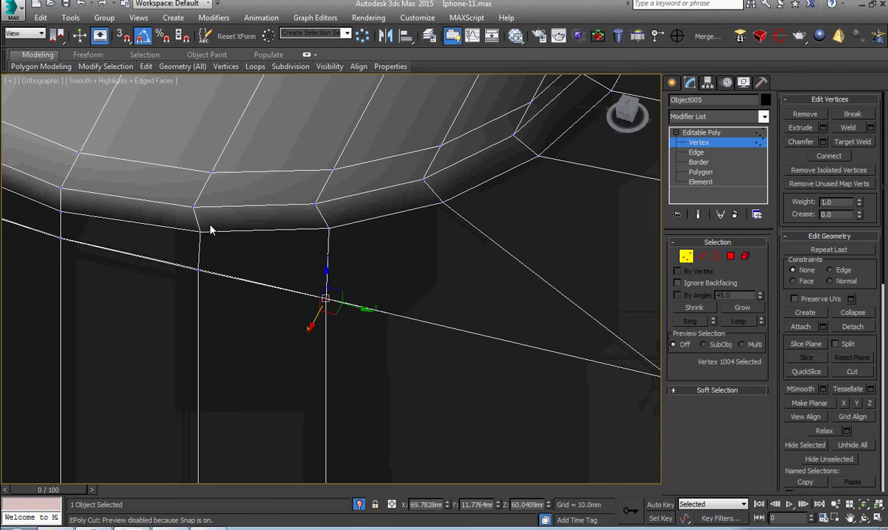
middle_click_drag(205, 257, 466, 342)
Collapse the first two overlapping vertex pairs at the rounded cutout's corner into single vertices.
right_click(467, 342)
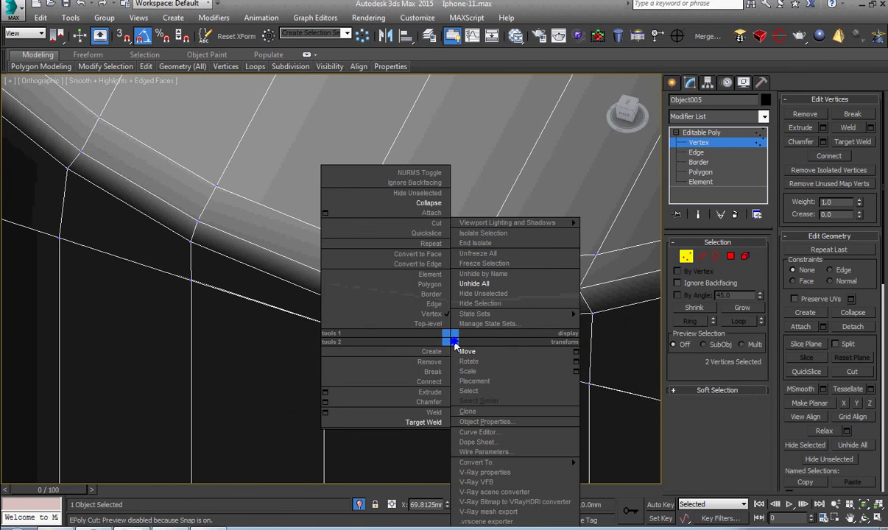
left_click(402, 197)
scroll(373, 335, "up", 2)
scroll(389, 343, "up", 2)
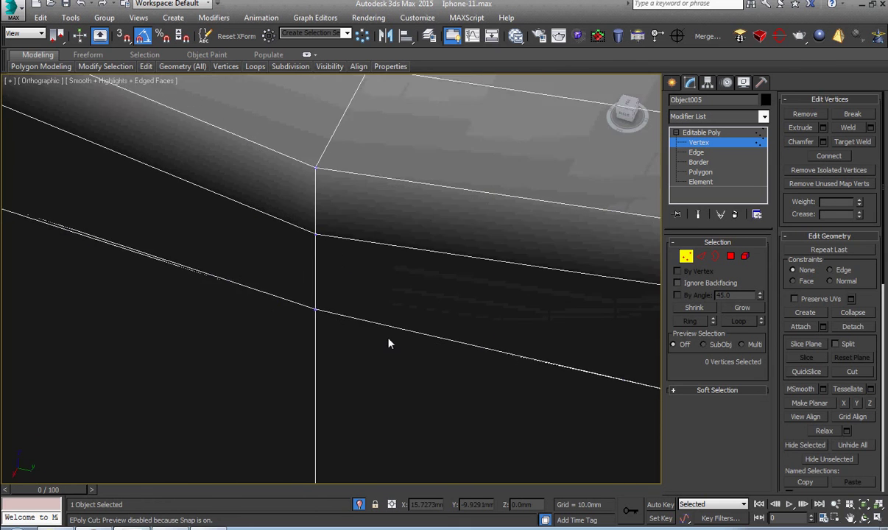
scroll(389, 343, "up", 2)
left_click_drag(265, 279, 315, 322)
right_click(315, 322)
left_click(290, 174)
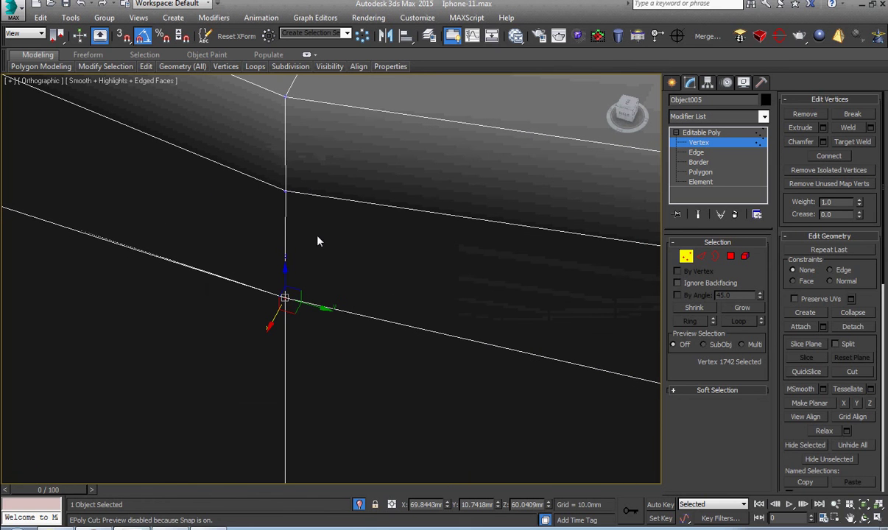
scroll(310, 230, "down", 2)
scroll(323, 233, "down", 1)
Collapse the next two doubled vertex pairs on the neighbouring corner of the cutout.
middle_click_drag(322, 233, 398, 249)
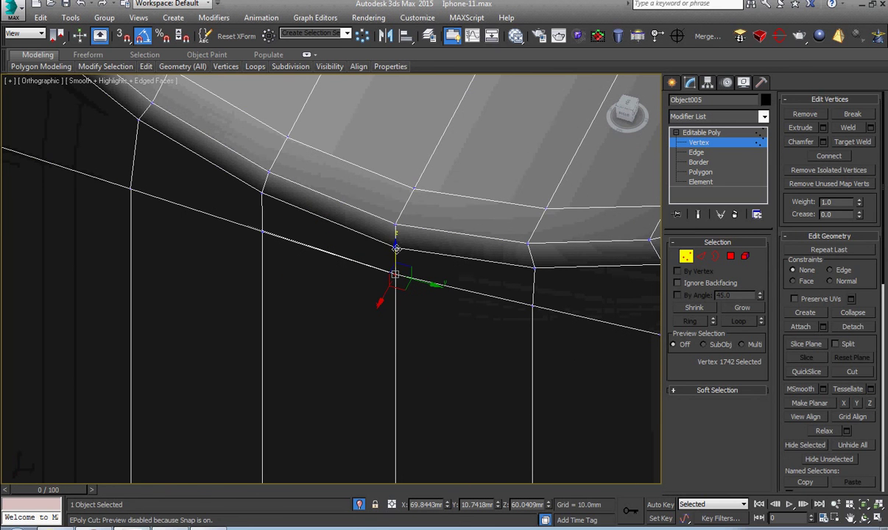
scroll(308, 248, "up", 1)
scroll(327, 288, "up", 2)
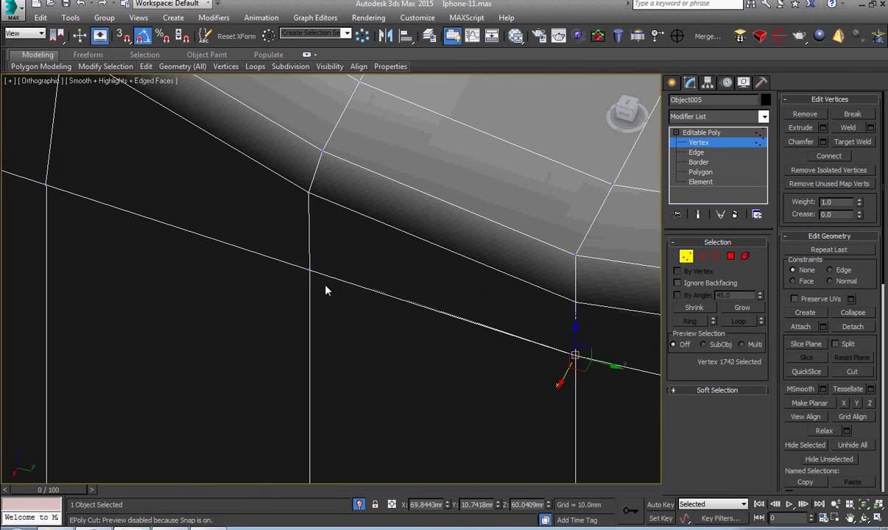
scroll(347, 318, "up", 1)
right_click(350, 335)
left_click(331, 197)
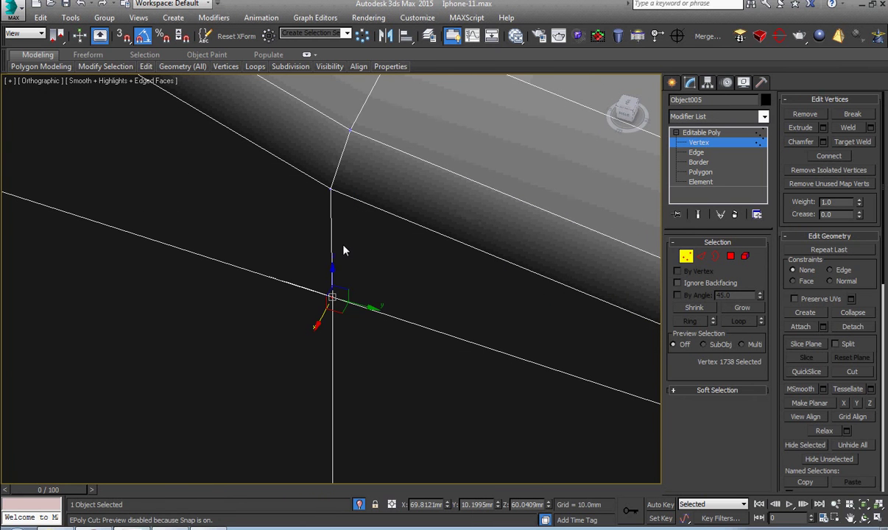
scroll(372, 299, "up", 1)
scroll(373, 303, "up", 1)
scroll(373, 308, "down", 2)
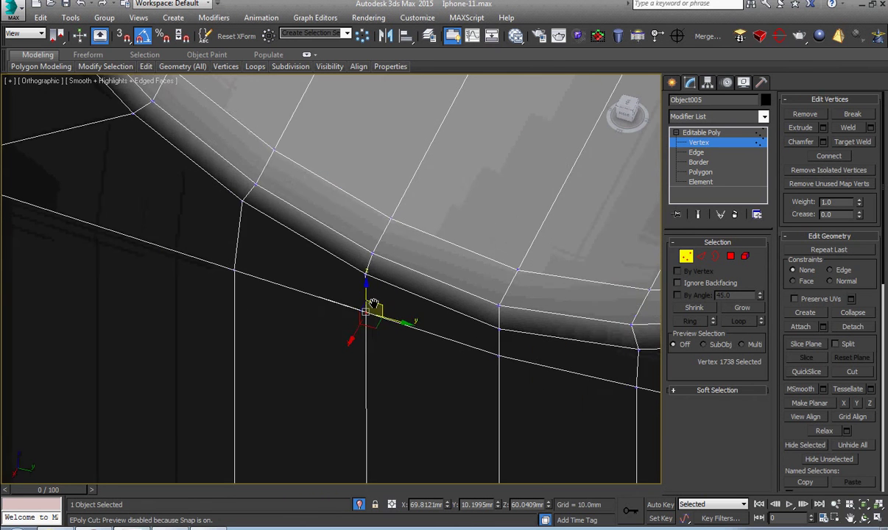
middle_click_drag(373, 307, 422, 356)
scroll(374, 355, "up", 1)
scroll(374, 354, "down", 1)
right_click(272, 288)
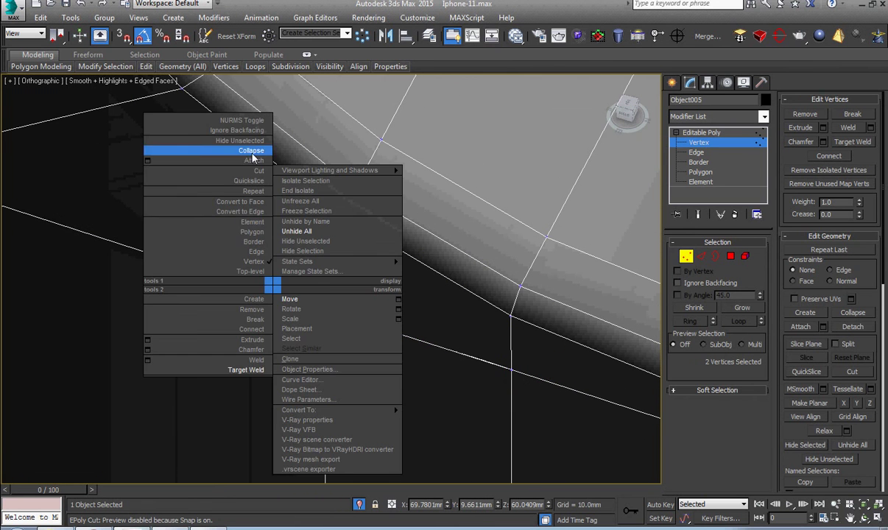
left_click(252, 154)
Collapse the last overlapping vertex pair beside the cutout so the frame edges meet at one point.
left_click_drag(290, 296, 237, 256)
scroll(265, 317, "down", 1)
scroll(266, 317, "down", 1)
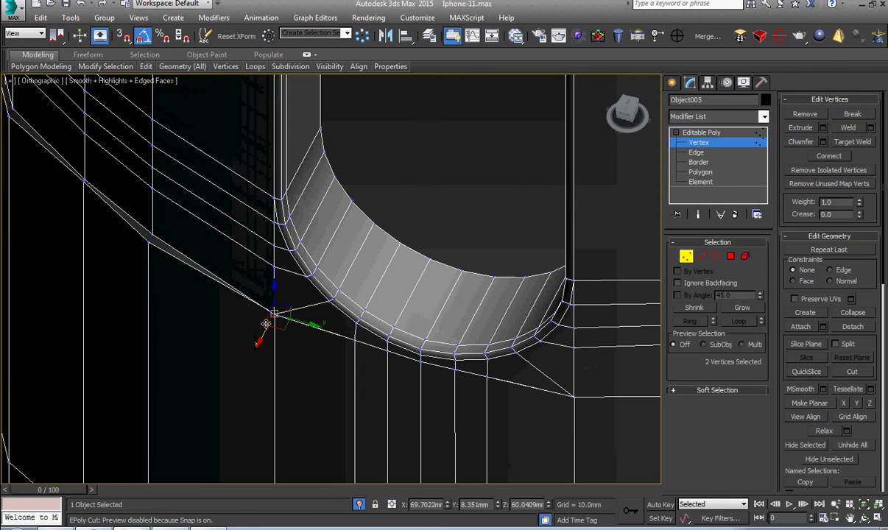
scroll(351, 348, "down", 1)
scroll(376, 332, "up", 1)
scroll(415, 236, "up", 3)
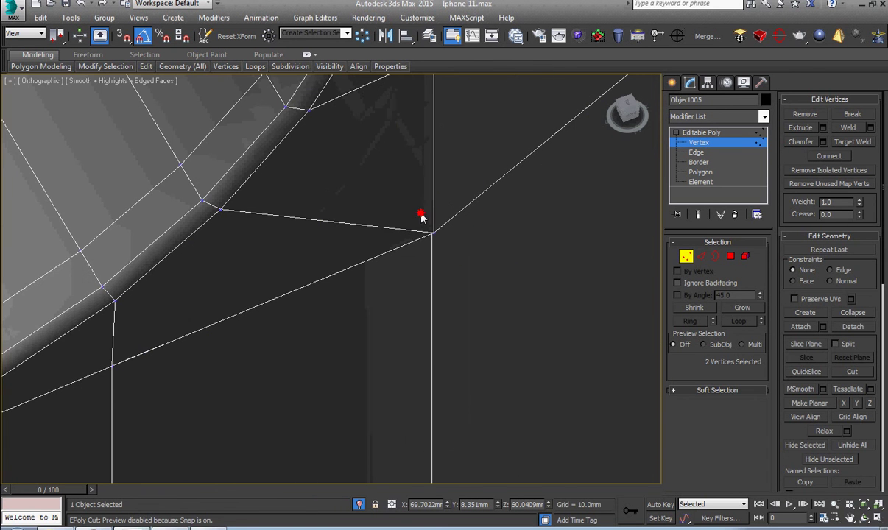
right_click(440, 315)
left_click(391, 186)
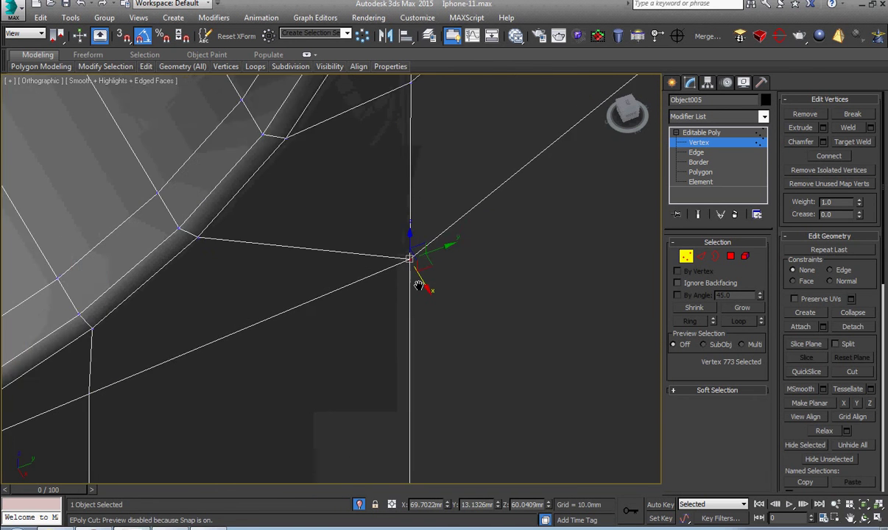
scroll(418, 286, "down", 3)
scroll(316, 396, "up", 2)
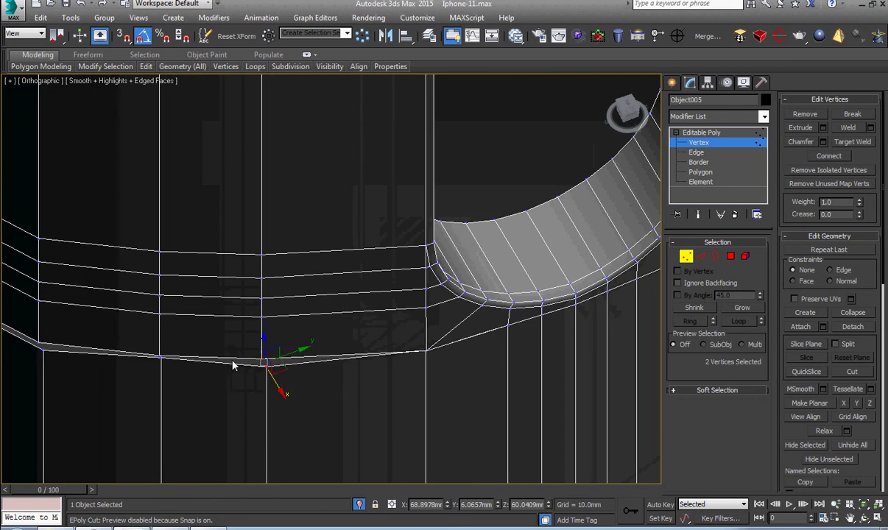
scroll(233, 365, "up", 5)
Target-weld the dipping vertex on the frame's bottom edge so the edge straightens.
key("ctrl+shift+w")
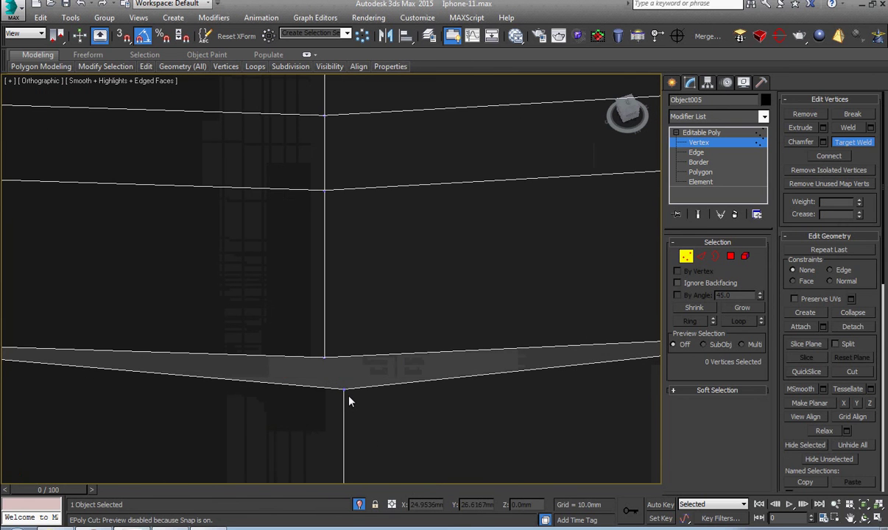
left_click(325, 359)
right_click(266, 371)
scroll(331, 353, "down", 3)
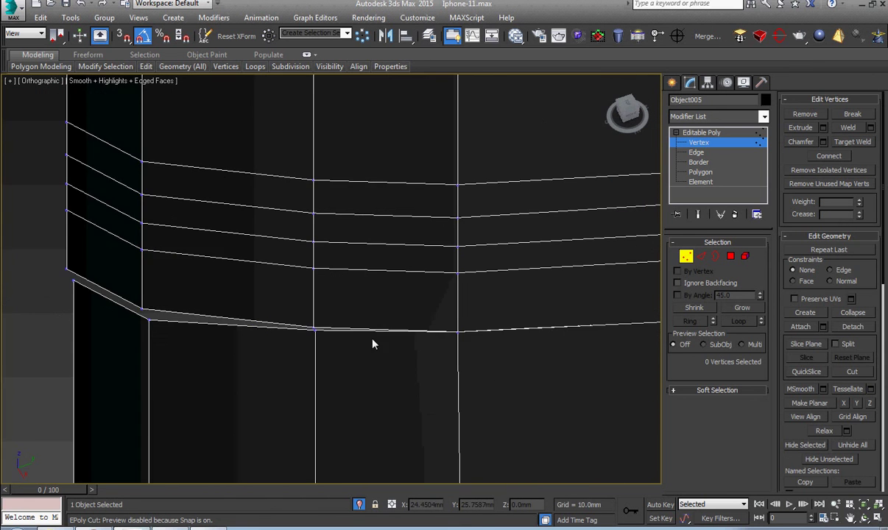
scroll(365, 309, "up", 3)
right_click(356, 278)
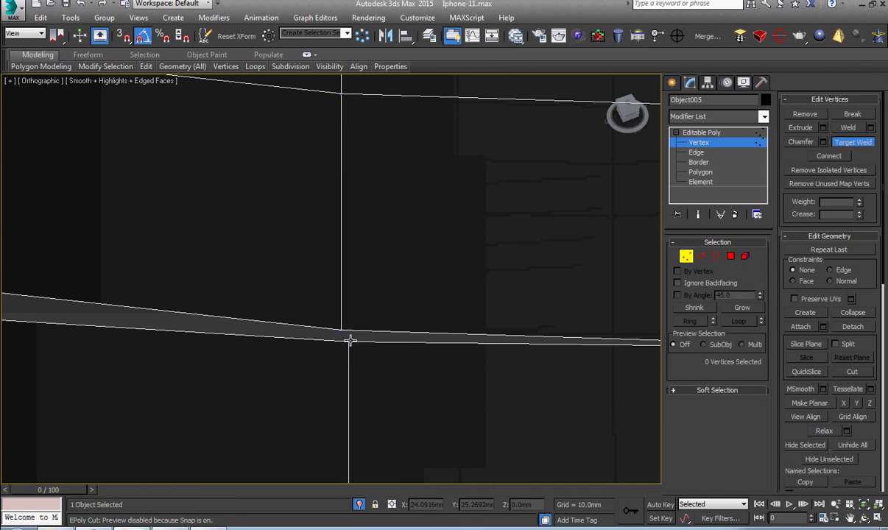
right_click(366, 341)
scroll(342, 341, "down", 3)
Target-weld the lower corner vertices onto the vertices above to close the thin wedge.
right_click(362, 303)
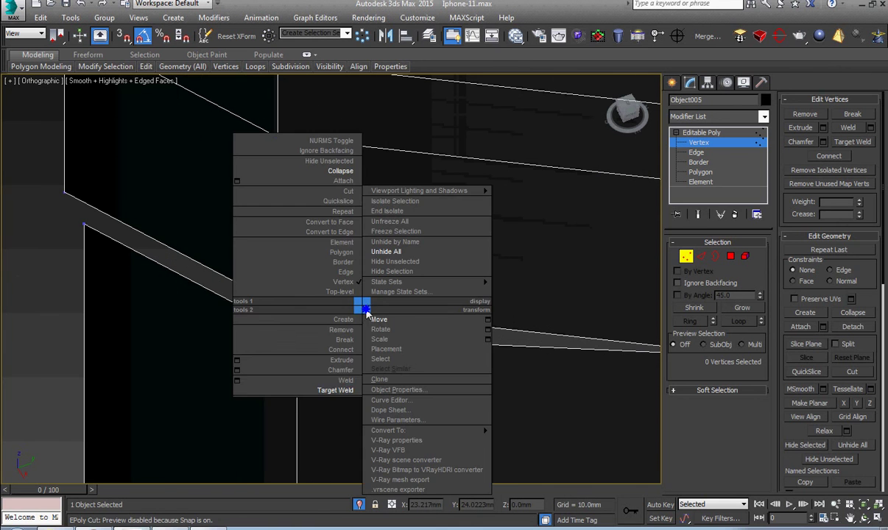
left_click(341, 394)
left_click(297, 336)
left_click(278, 304)
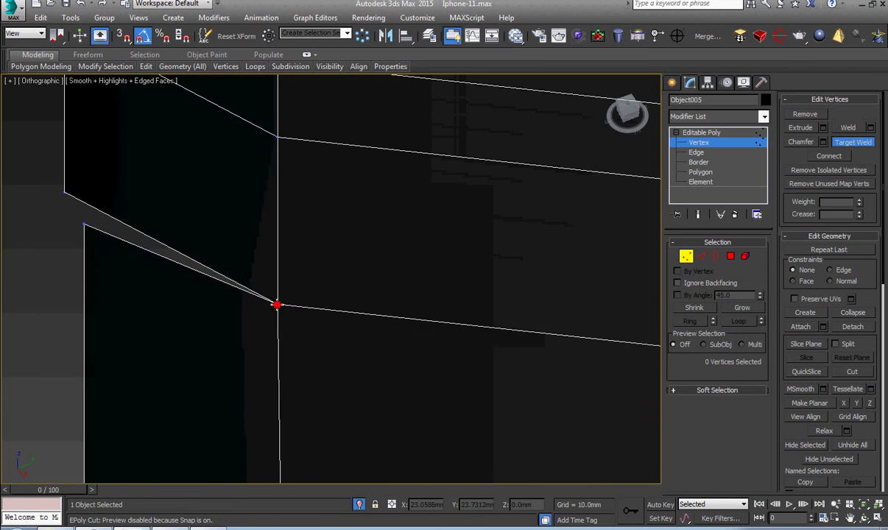
middle_click_drag(100, 253, 318, 331)
left_click(284, 272)
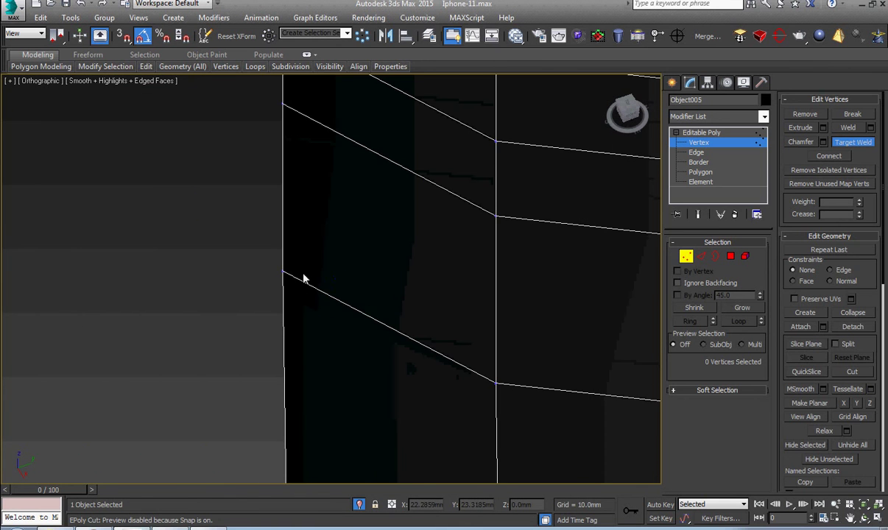
scroll(324, 282, "down", 2)
scroll(338, 287, "down", 2)
left_click(210, 527)
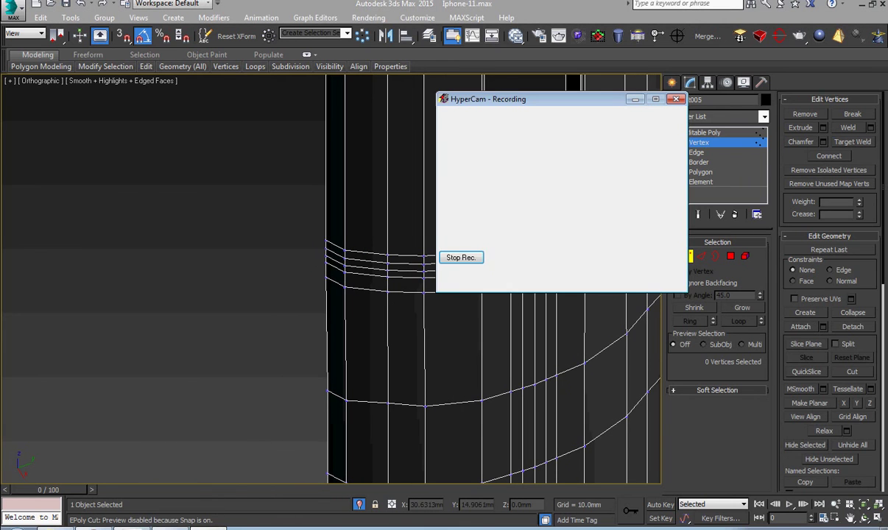